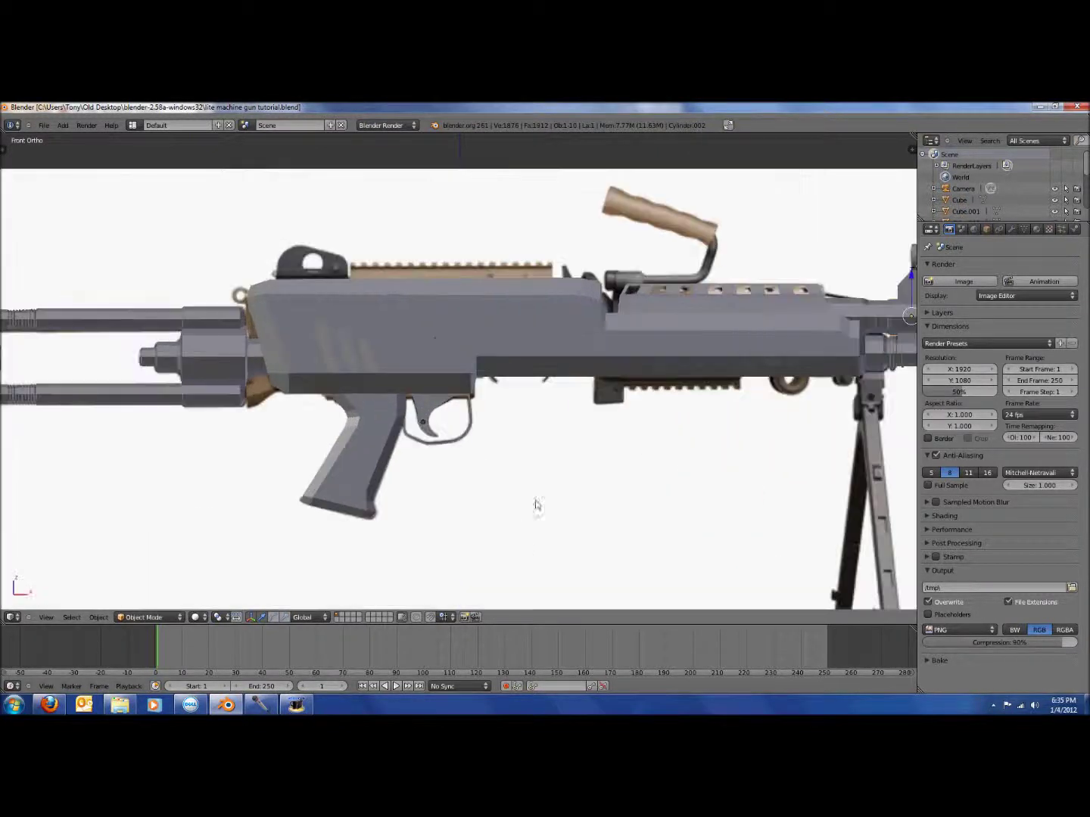
- Clear the current selection and add a cube mesh to the machine gun scene
shift+middle_drag(672, 467, 596, 500)
scroll(597, 500, up, 2)
key(z)
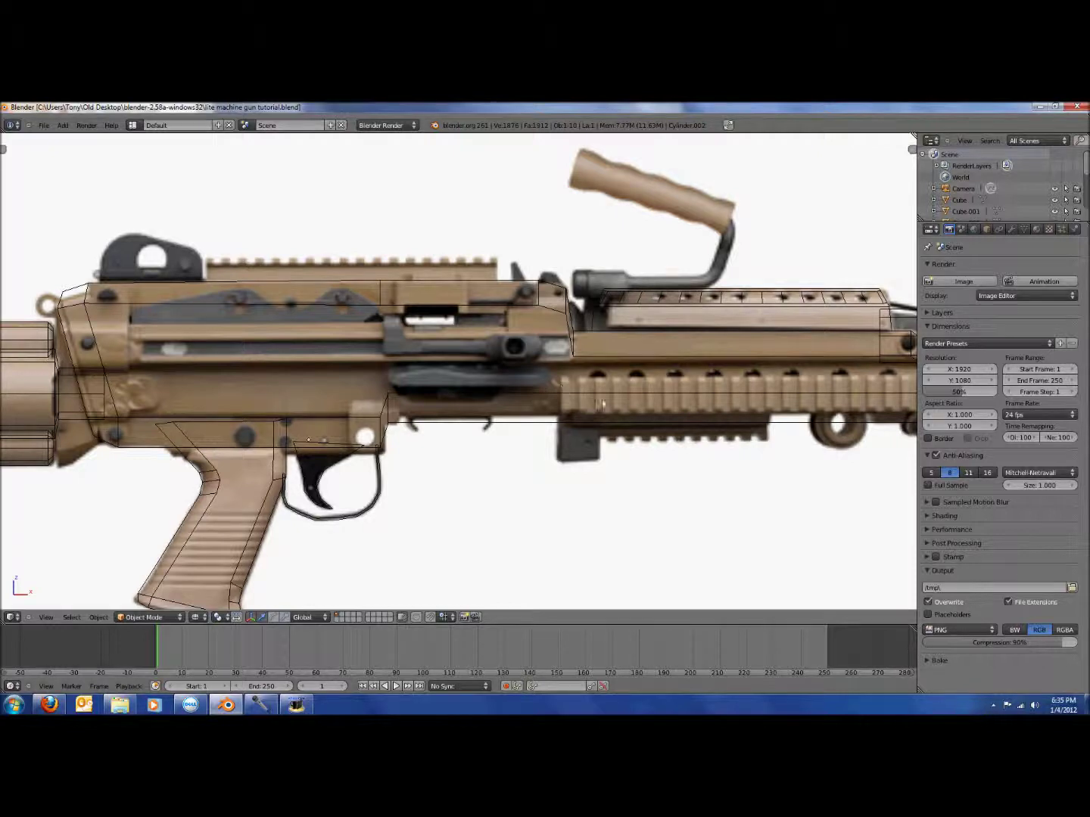
key(KP_1)
scroll(609, 420, up, 3)
key(a)
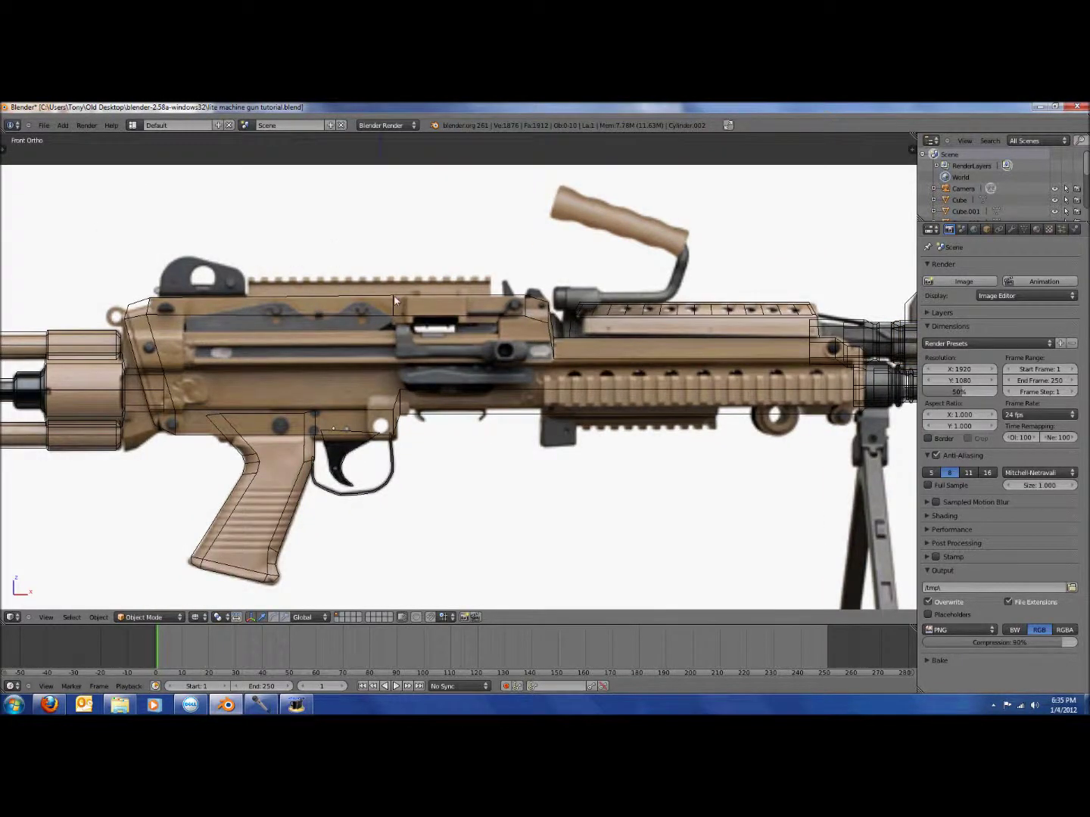
key(z)
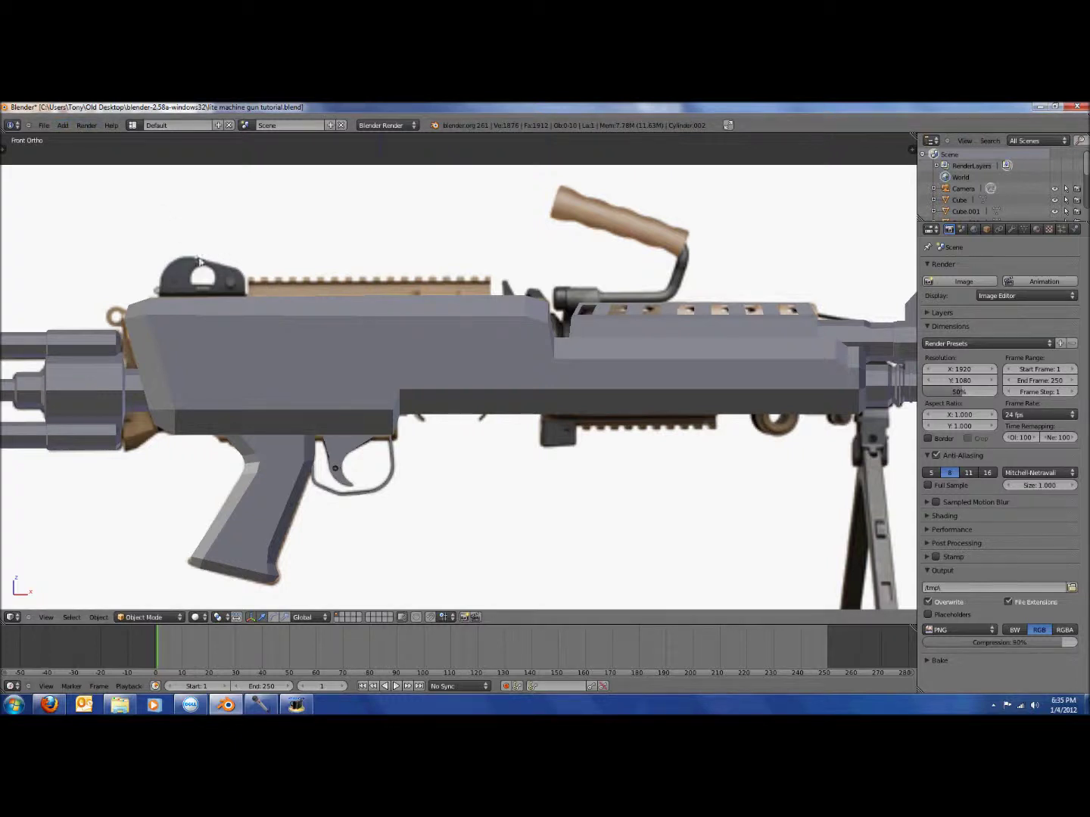
click(63, 125)
mouse_move(102, 144)
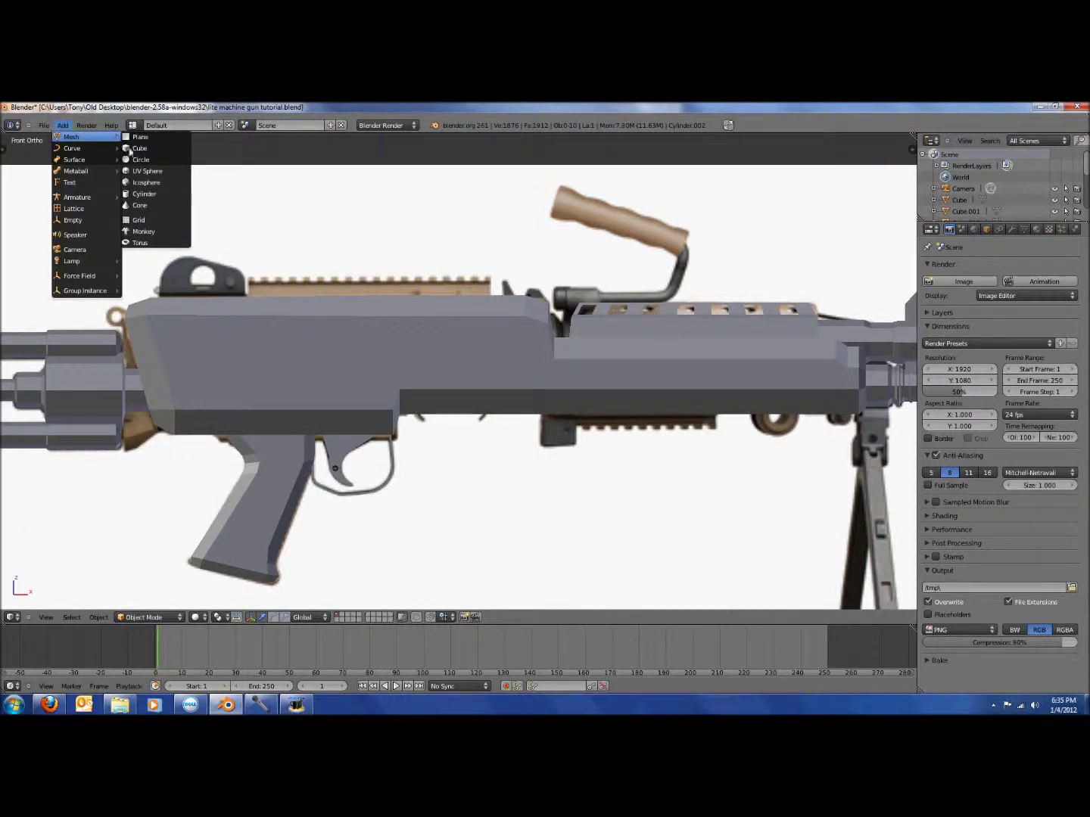
click(137, 147)
scroll(314, 233, down, 3)
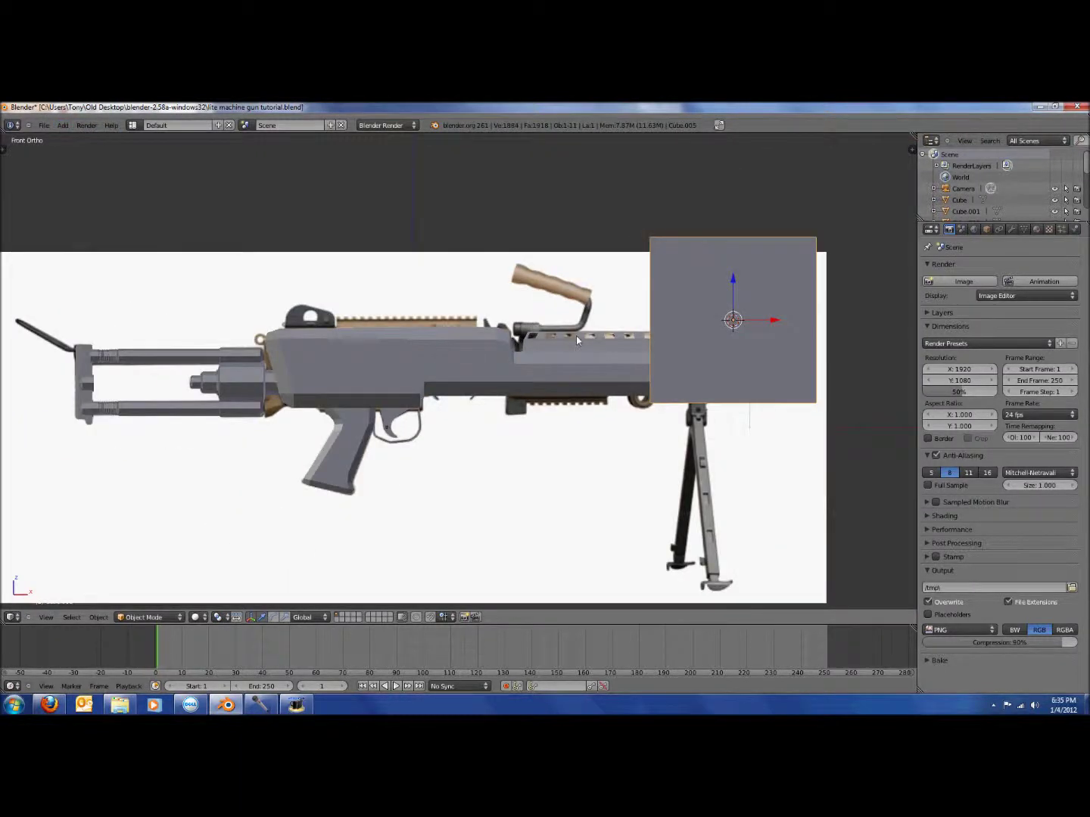
- Move the cube along X and Z over the front handguard, lining its rear edge up with the start of the side rail
key(KP_7)
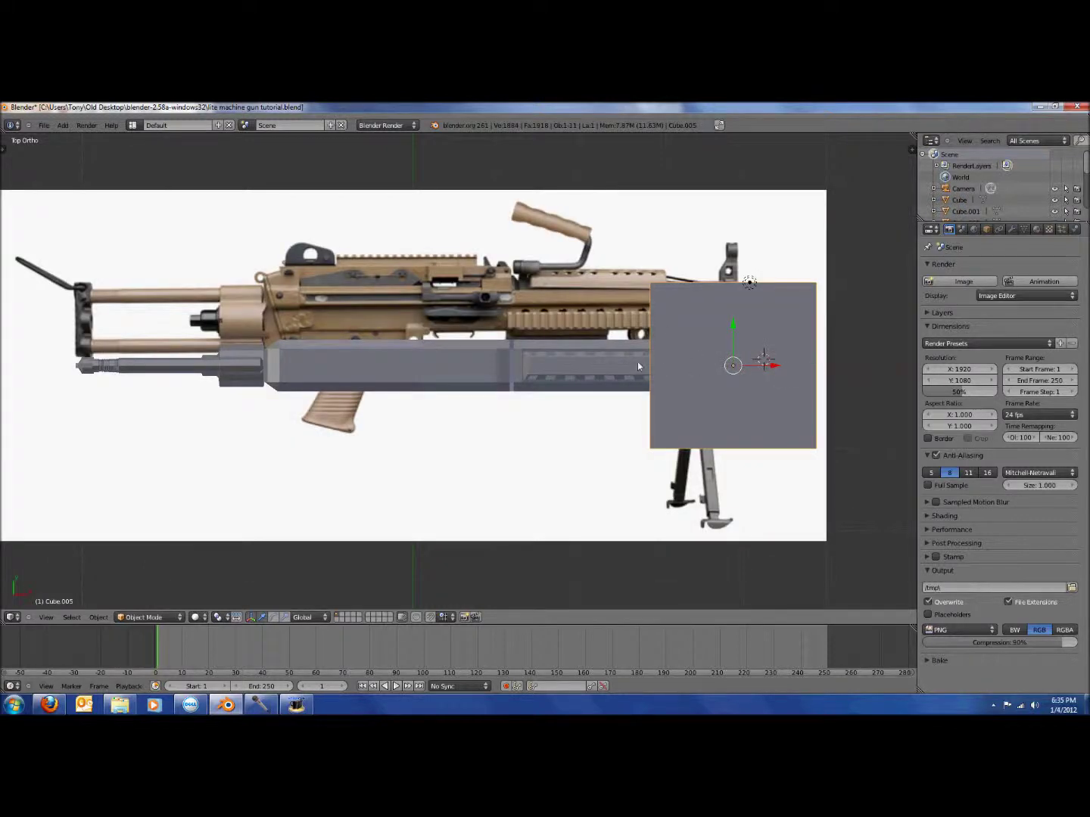
drag(773, 368, 630, 371)
key(KP_1)
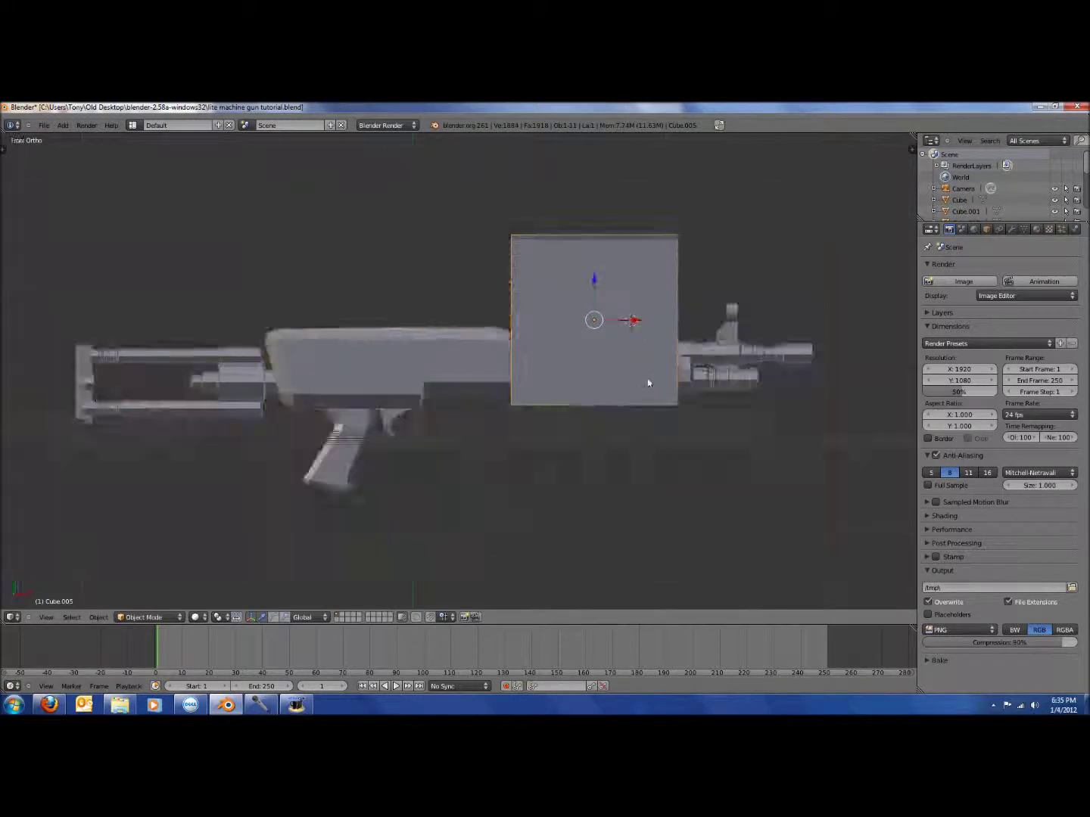
key(z)
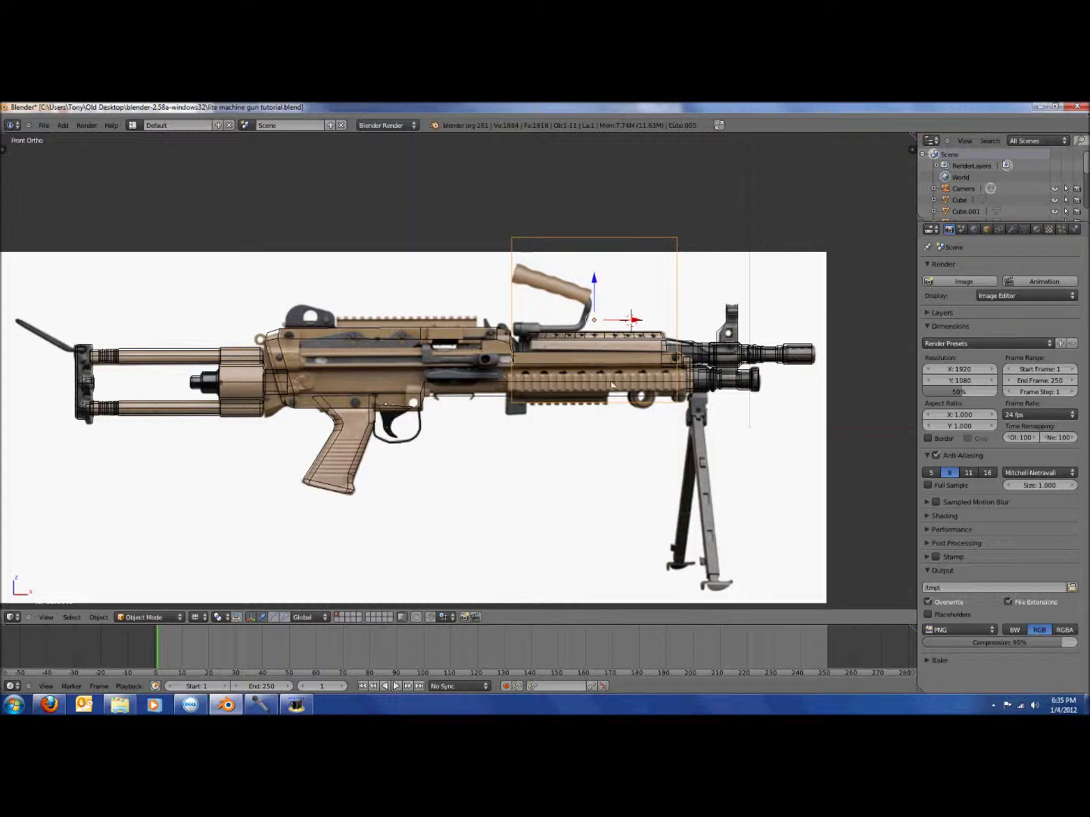
key(g)
key(z)
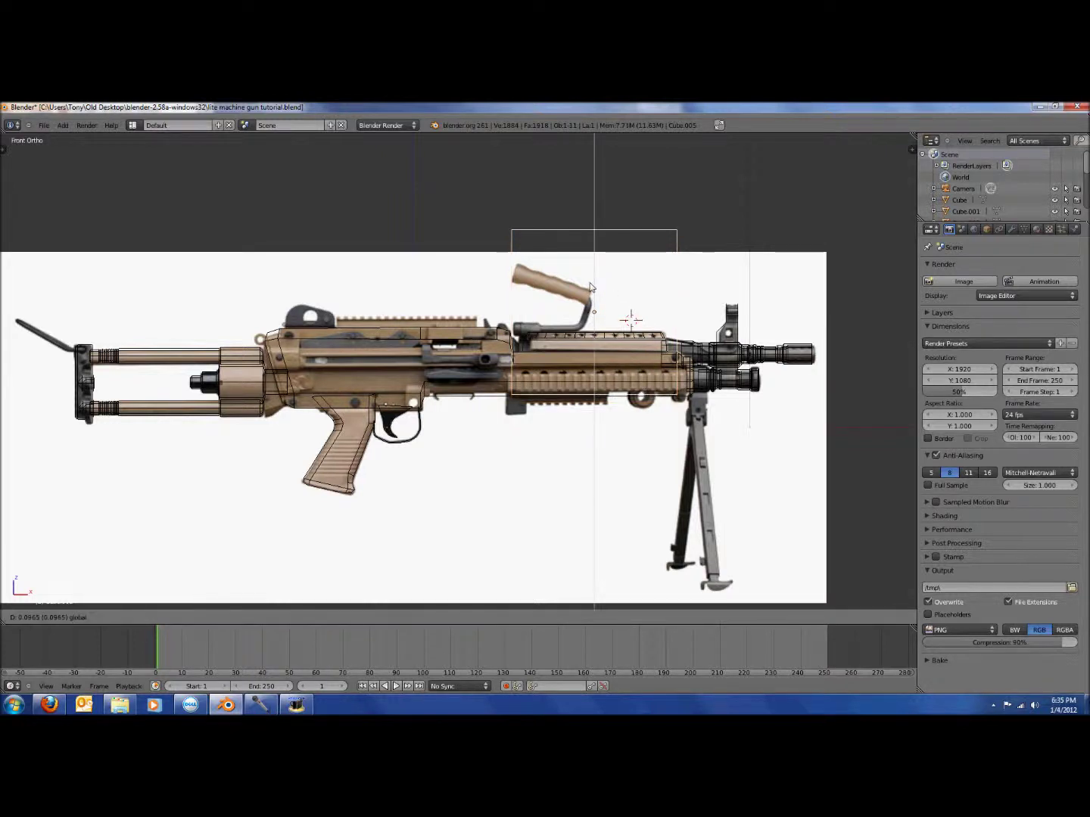
click(627, 317)
key(g)
key(x)
click(628, 313)
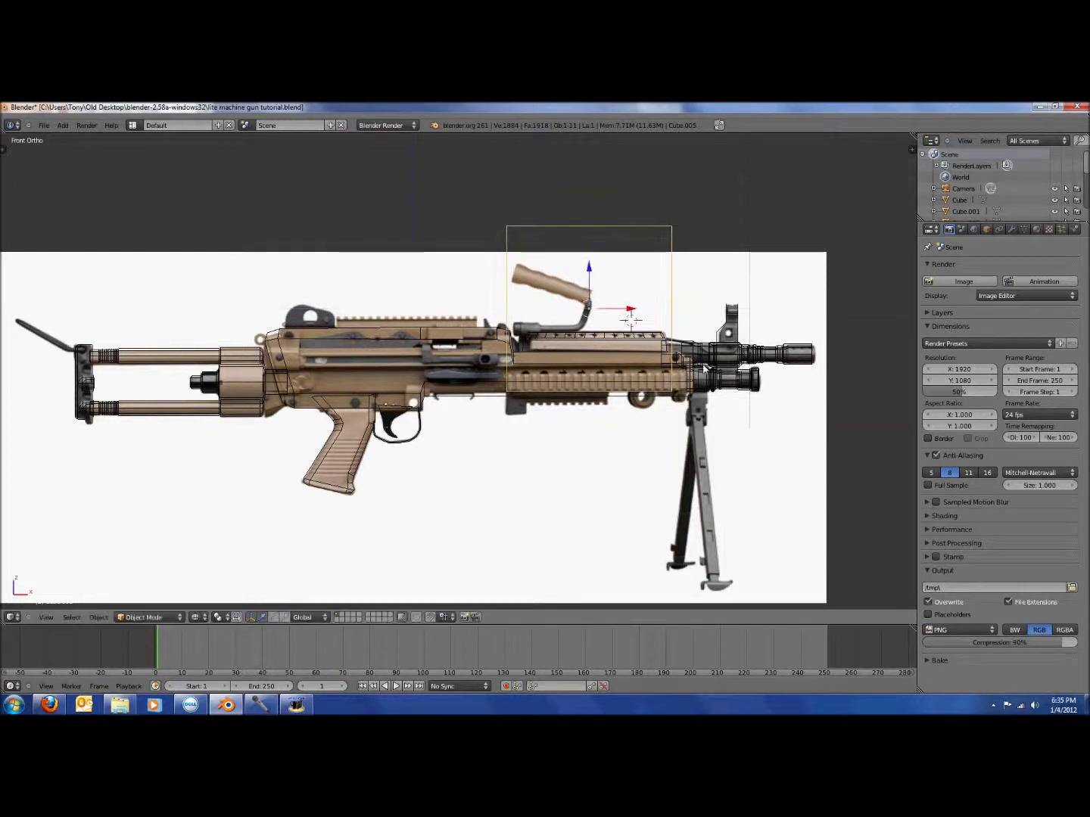
- Scale the cube along the Y axis until it is only slightly wider than the gun body
key(KP_7)
scroll(666, 227, down, 1)
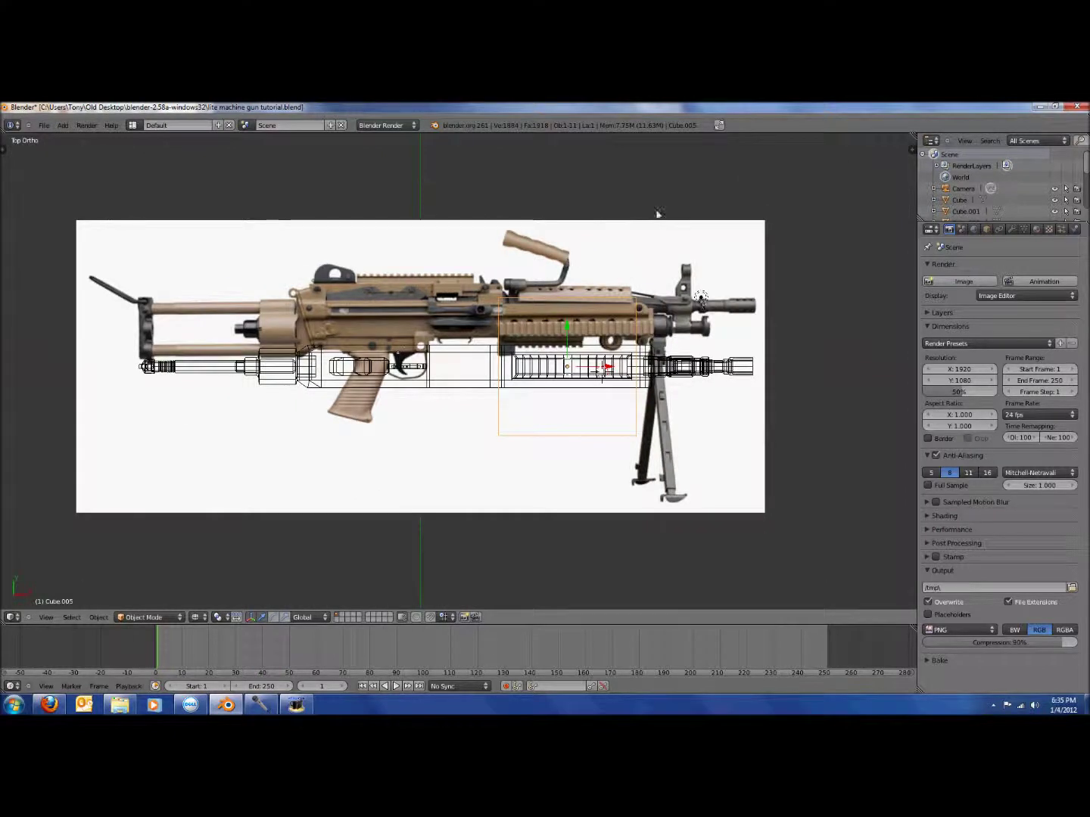
scroll(637, 197, up, 2)
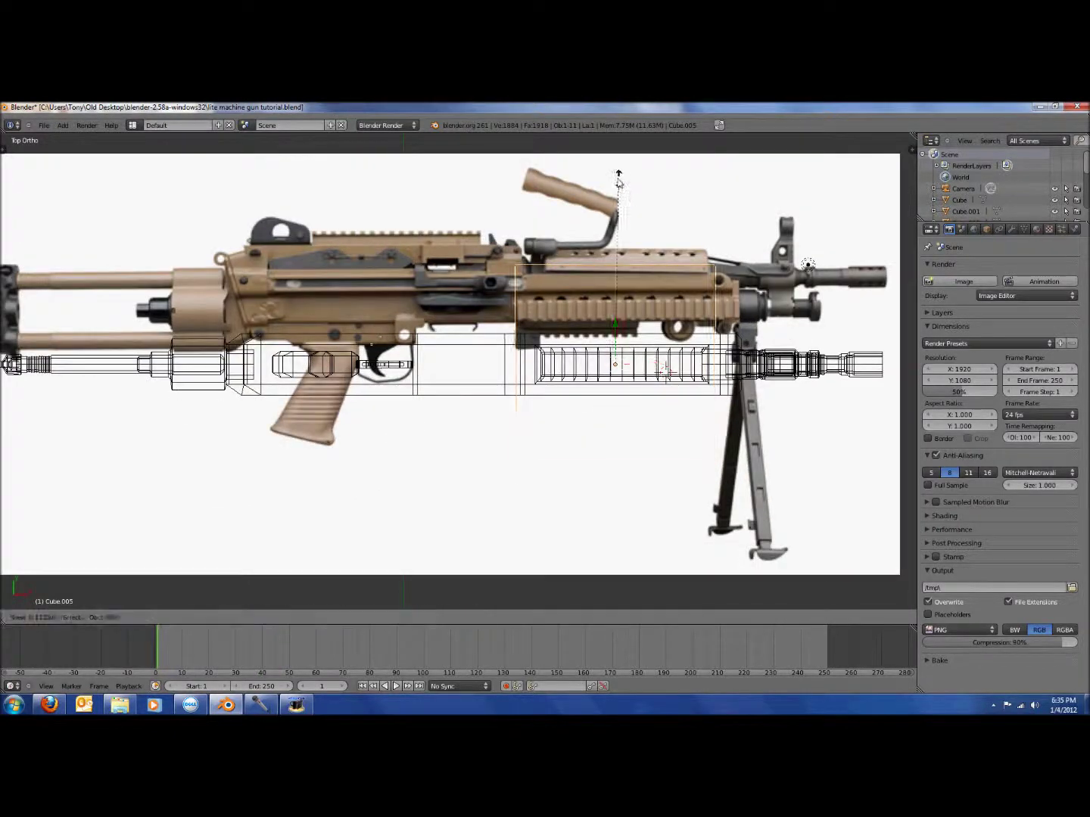
click(622, 297)
key(z)
scroll(622, 296, up, 1)
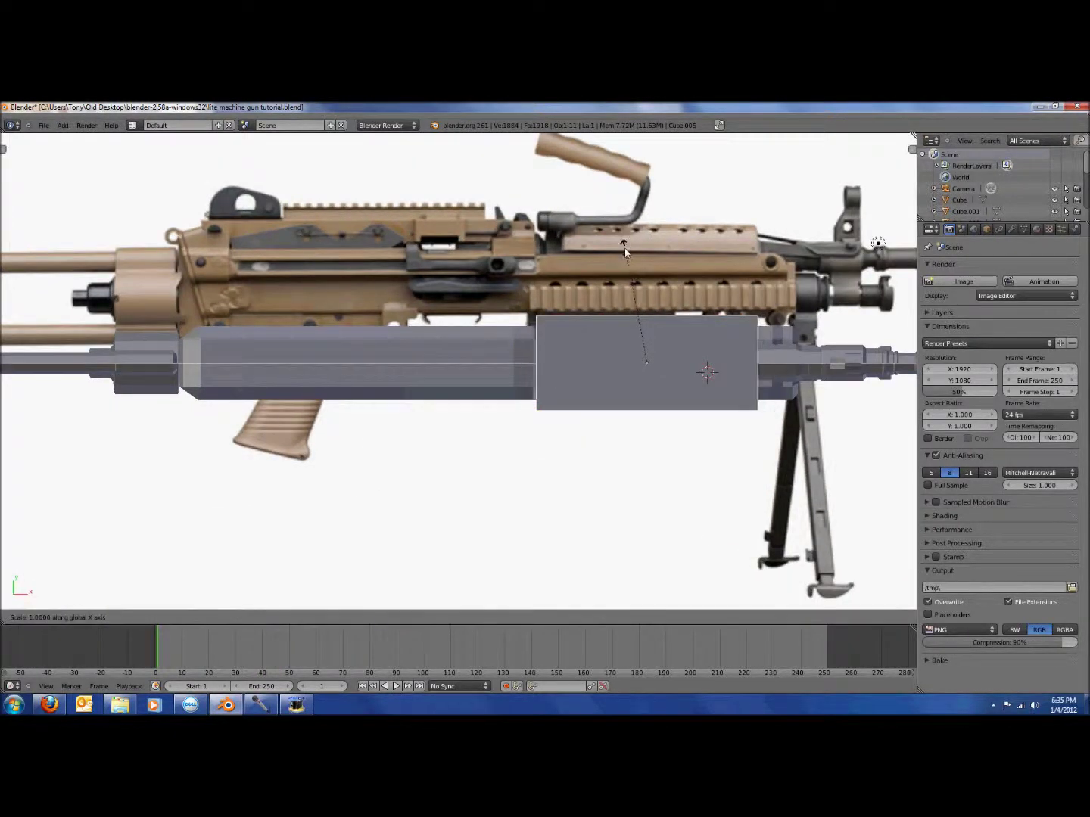
key(s)
key(y)
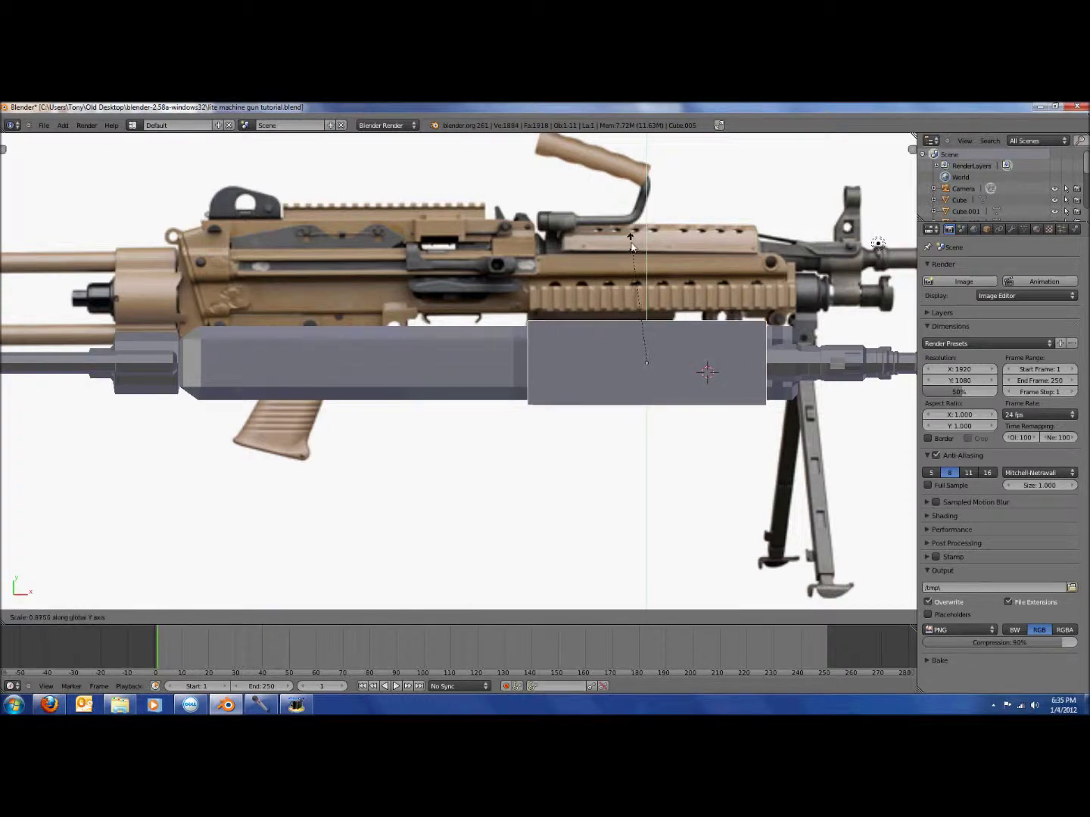
click(632, 250)
- Lower the cube's top face to the side rail's upper edge and extend its front end to the rail's front end in the reference
key(KP_1)
key(Tab)
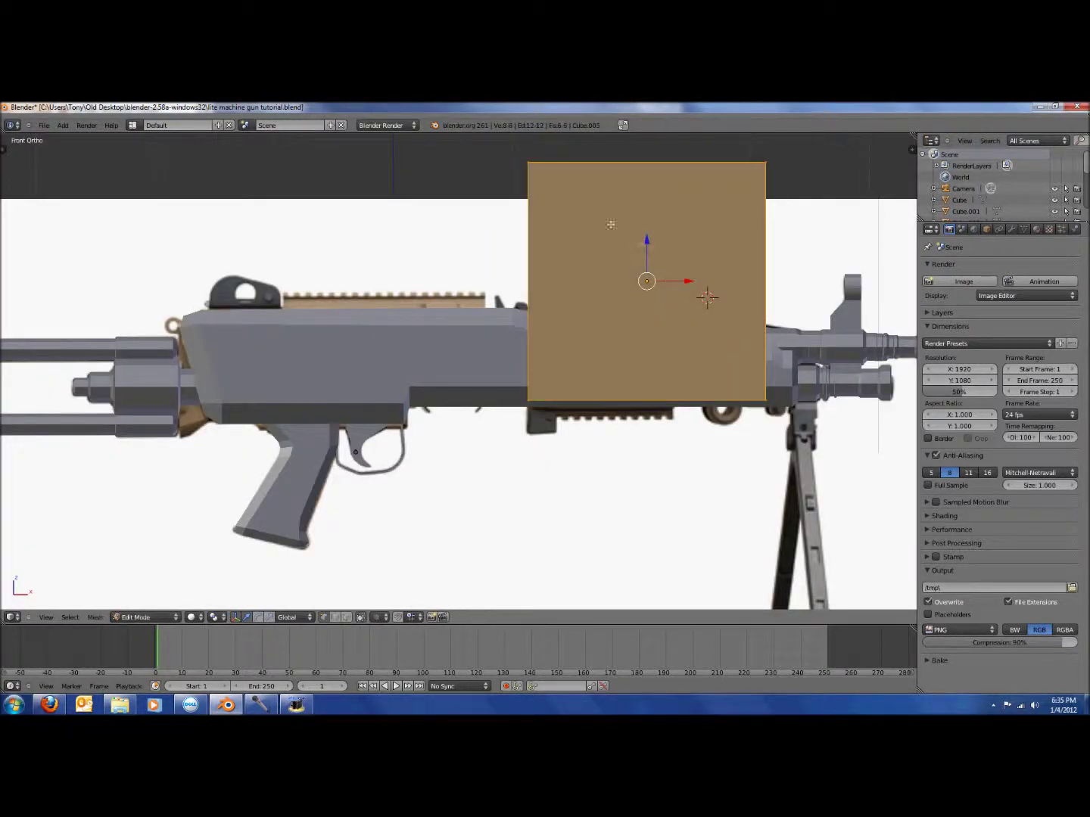
key(z)
key(a)
key(b)
drag(489, 145, 759, 201)
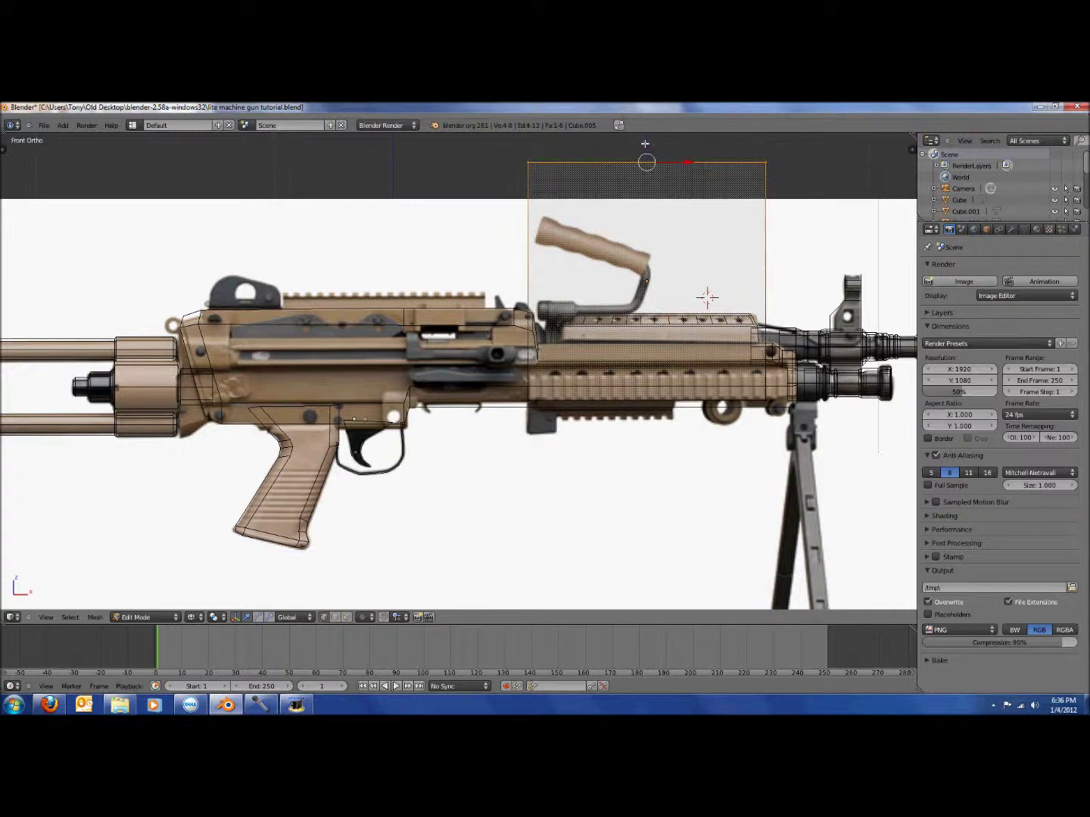
drag(645, 148, 755, 406)
key(a)
key(b)
right_click(790, 394)
key(g)
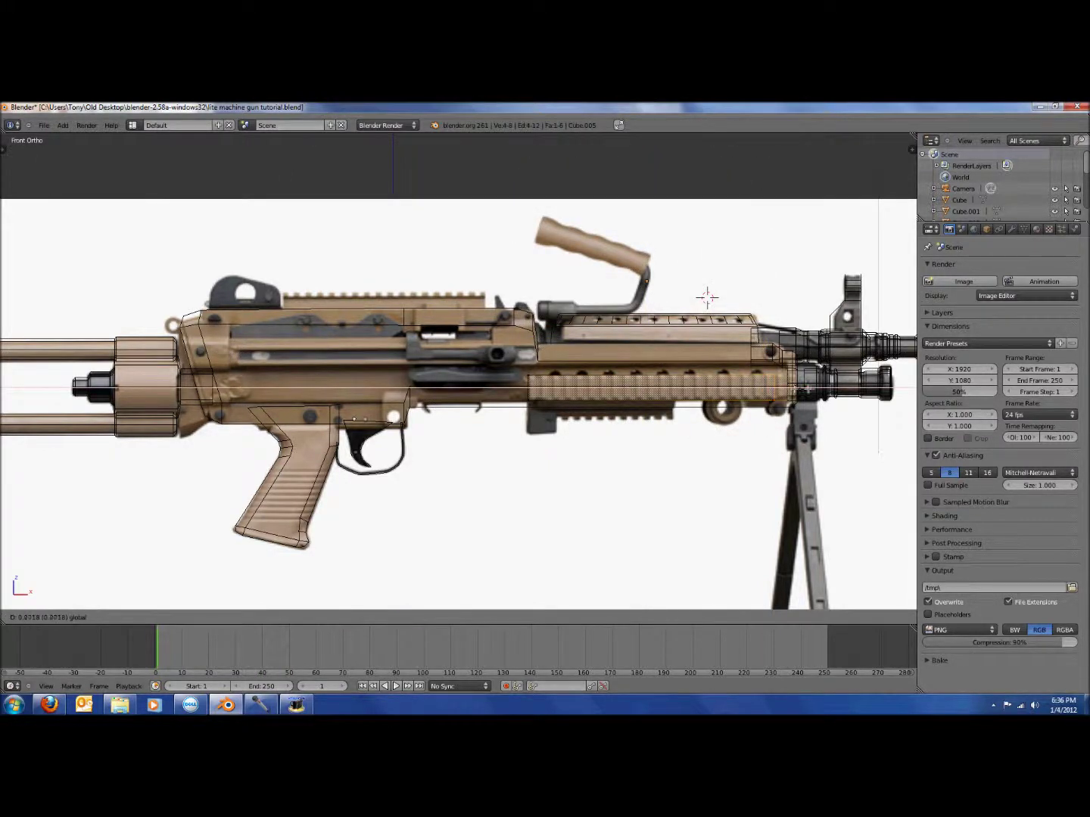
click(812, 391)
- Try dividing the rail block along its length with 21 vertical loop cuts
scroll(812, 390, up, 3)
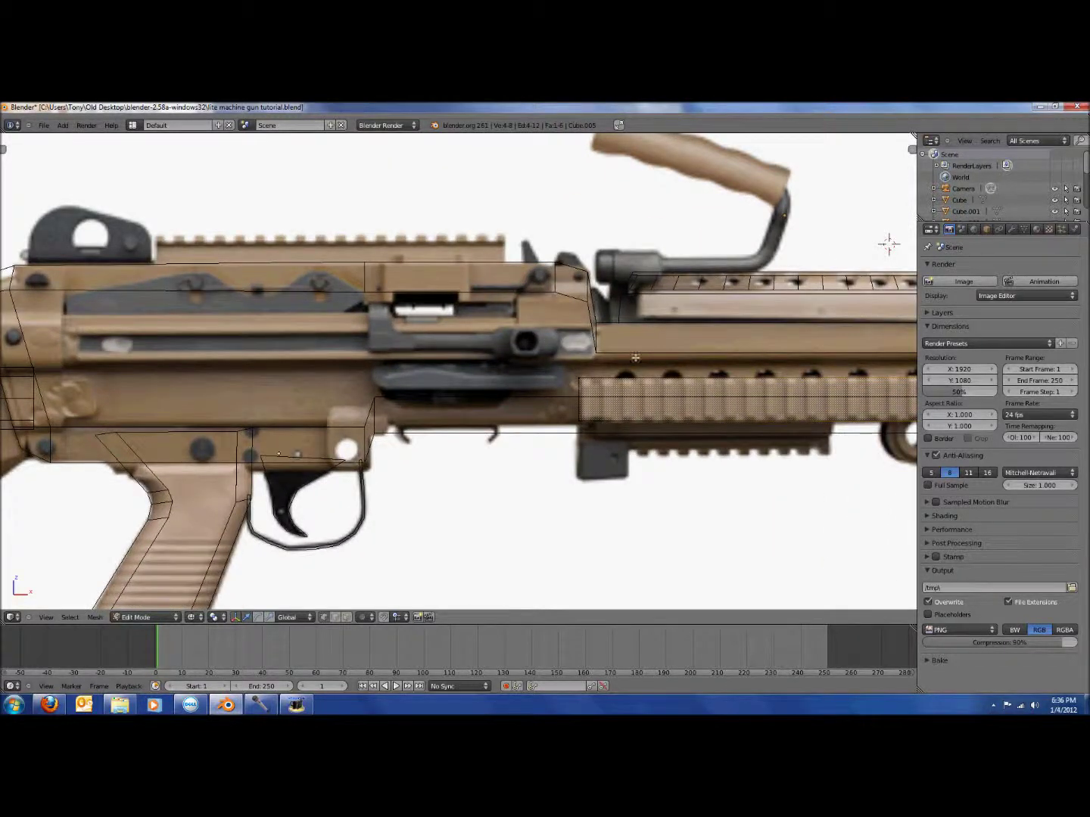
shift+middle_drag(696, 345, 541, 336)
scroll(541, 334, up, 1)
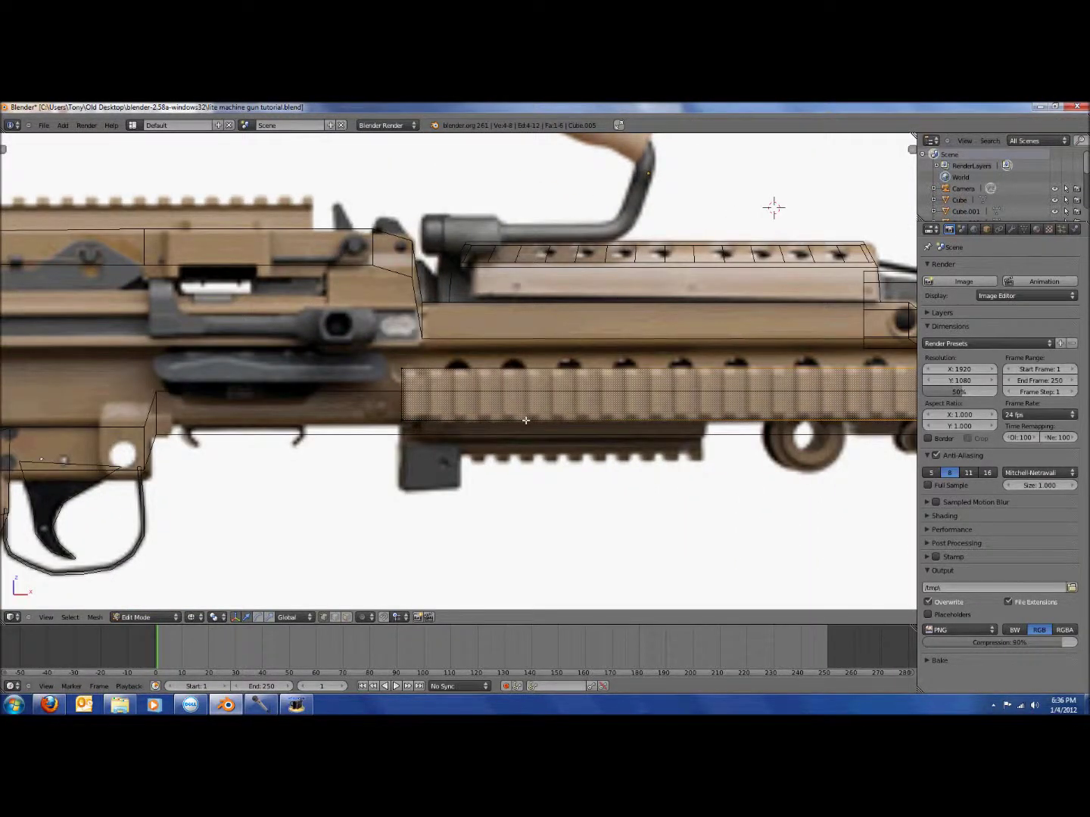
key(ctrl+r)
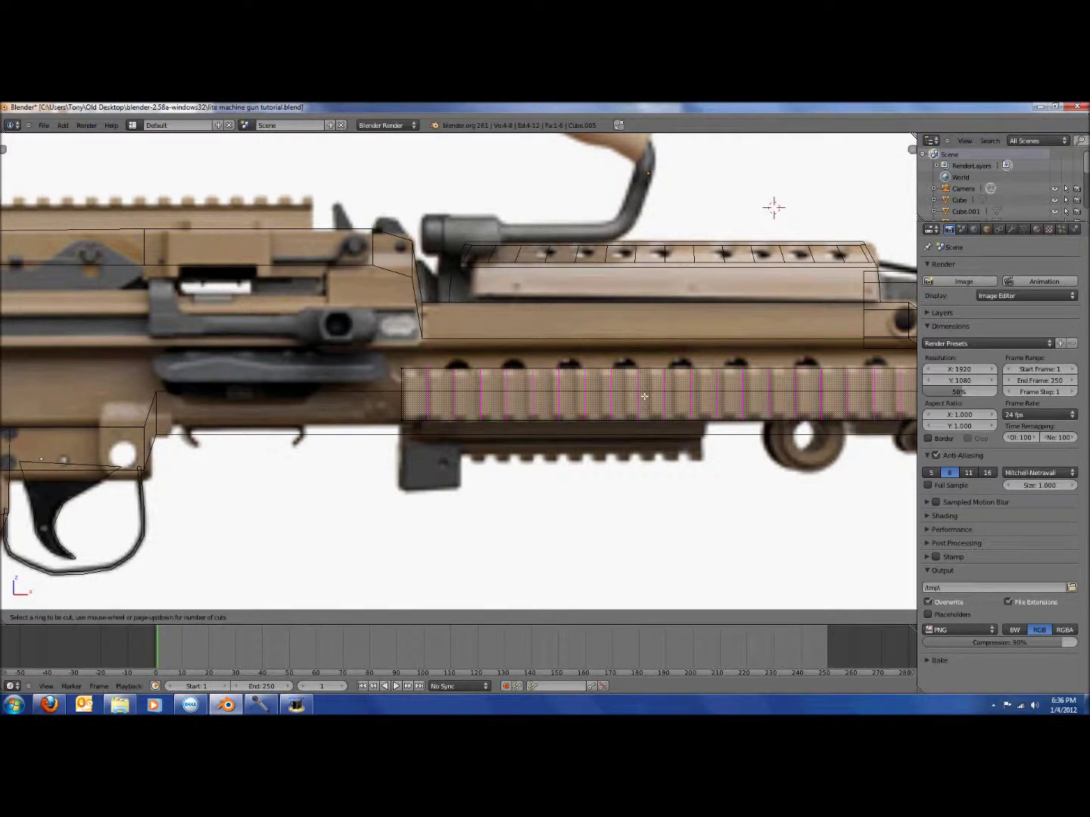
click(643, 396)
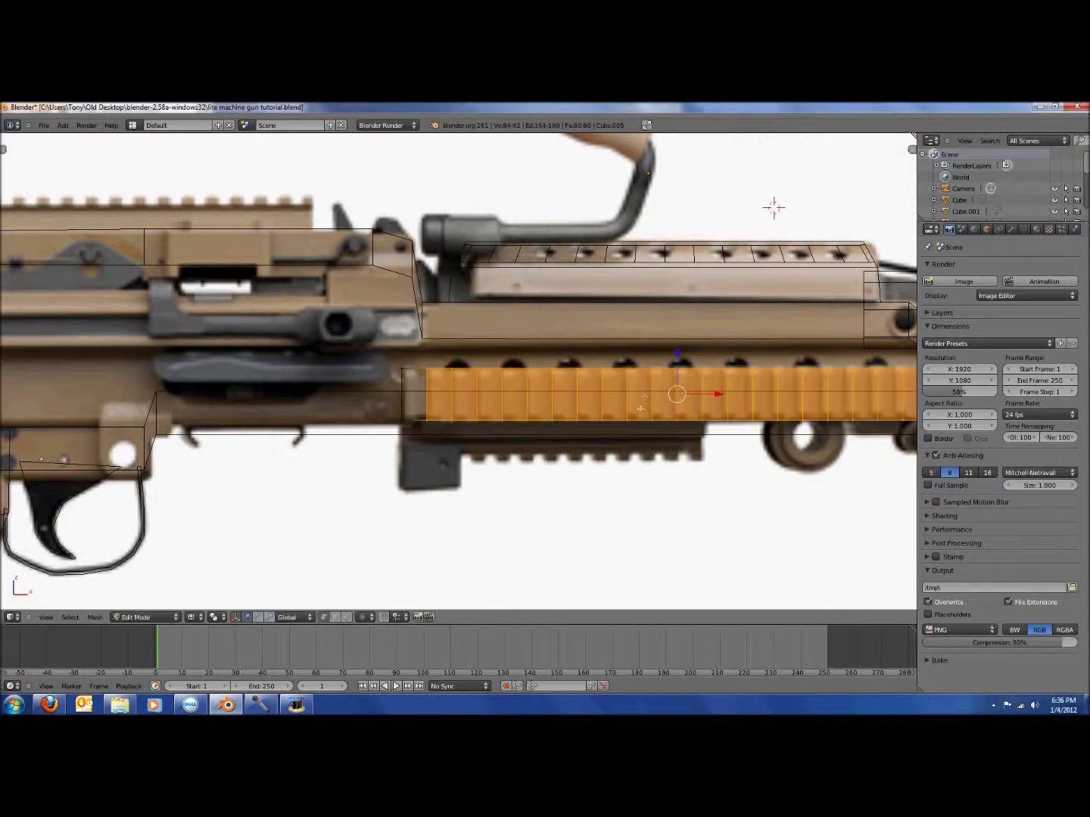
shift+middle_drag(636, 407, 572, 399)
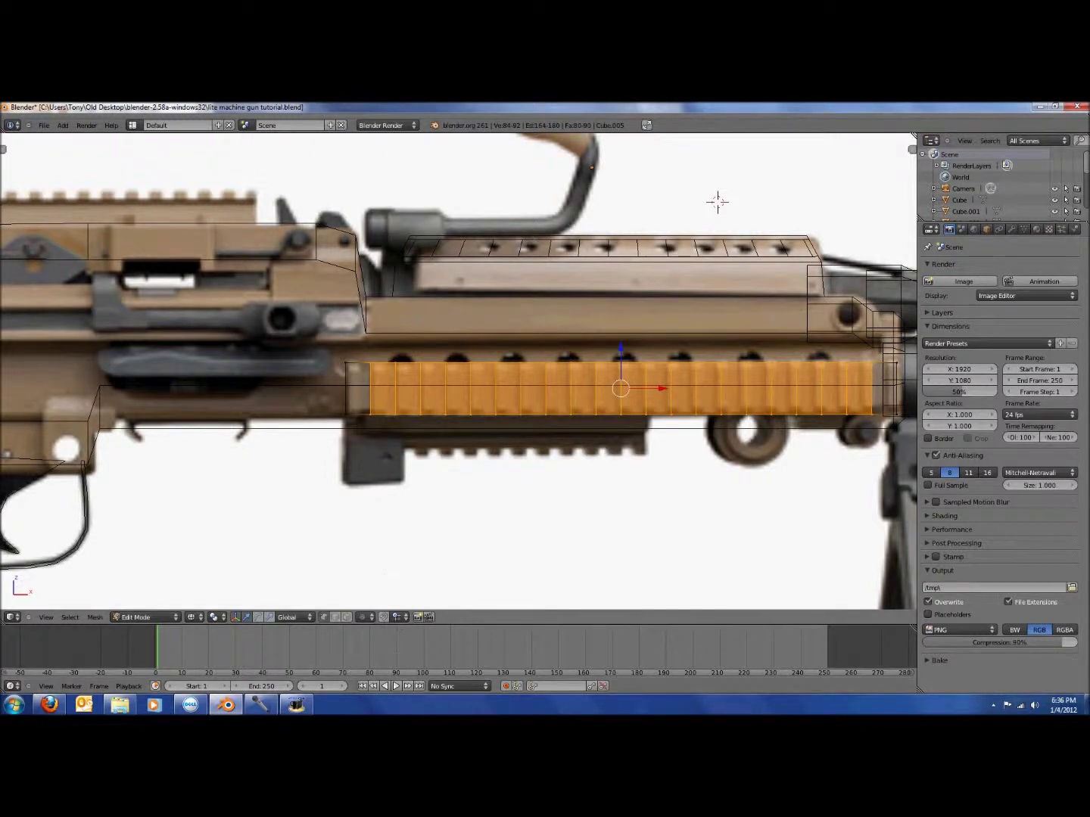
key(ctrl+z)
- Divide the rail block along its length with 26 evenly spaced vertical loop cuts
key(ctrl+r)
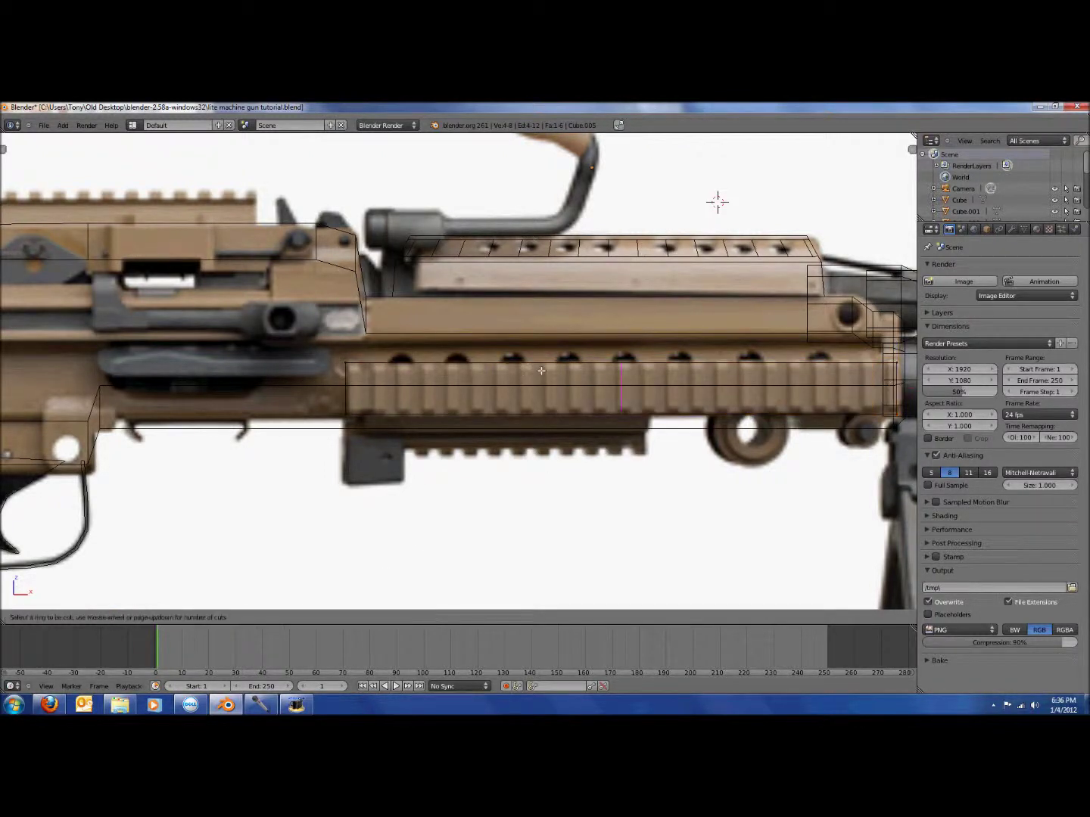
click(587, 375)
right_click(588, 375)
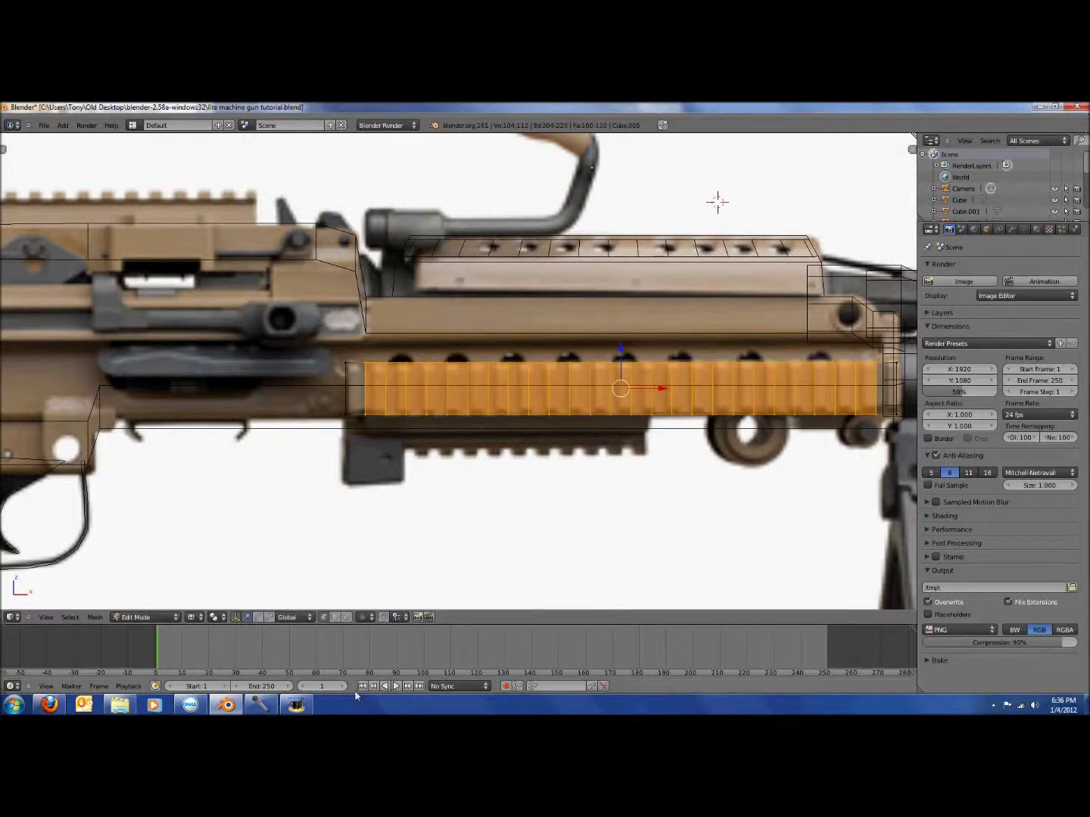
click(346, 617)
right_click(380, 396)
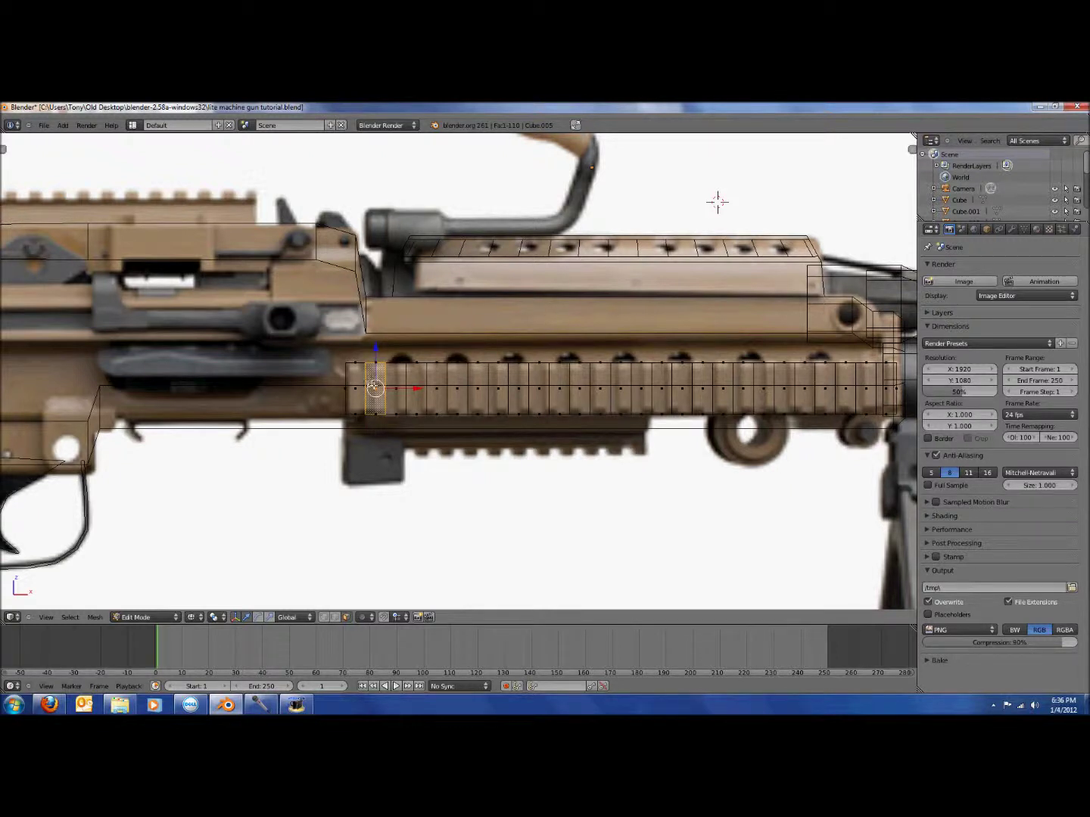
- Add horizontal loop cuts close to the rail block's upper and lower edges, plus one vertical loop cut inside each end segment
key(ctrl+r)
click(412, 376)
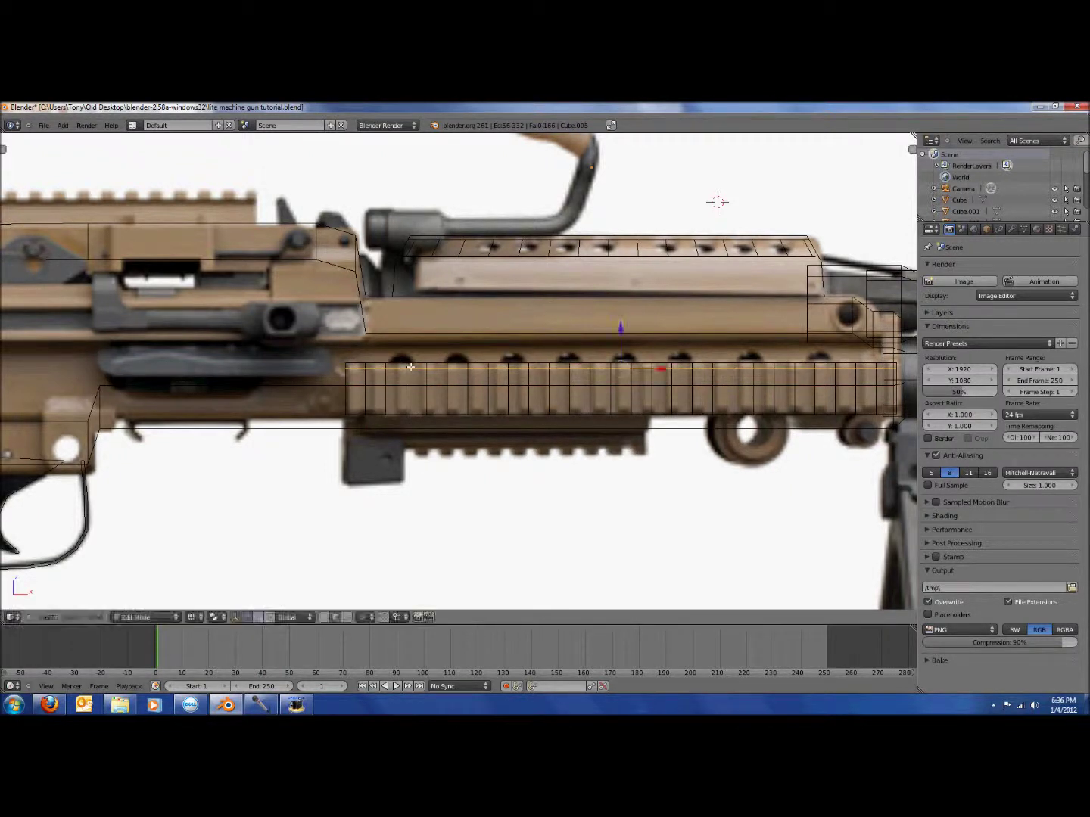
click(460, 411)
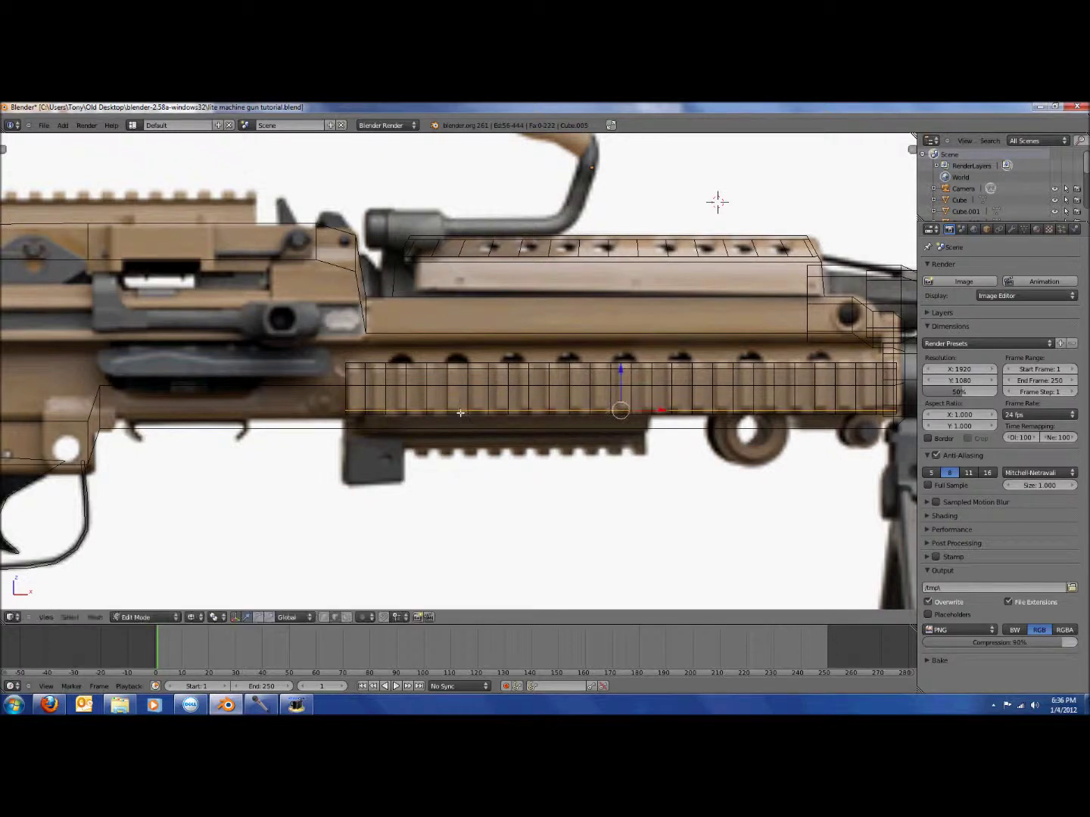
key(ctrl+r)
click(351, 405)
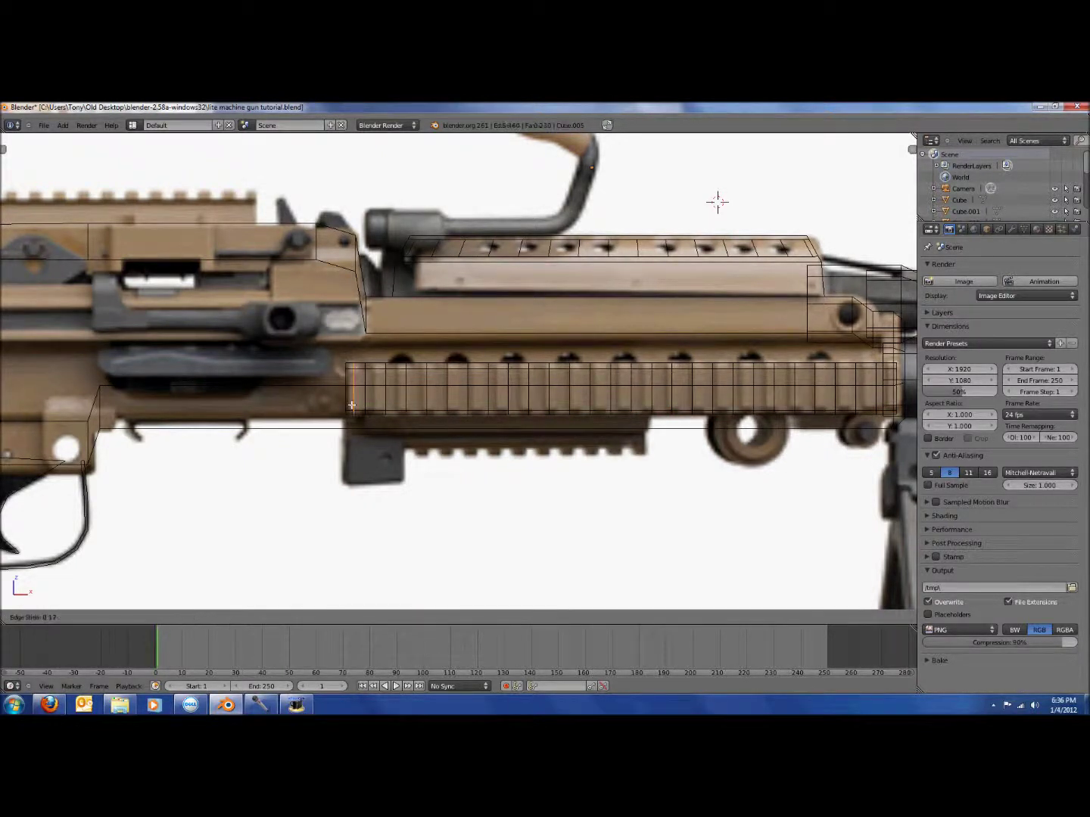
click(352, 406)
key(ctrl+r)
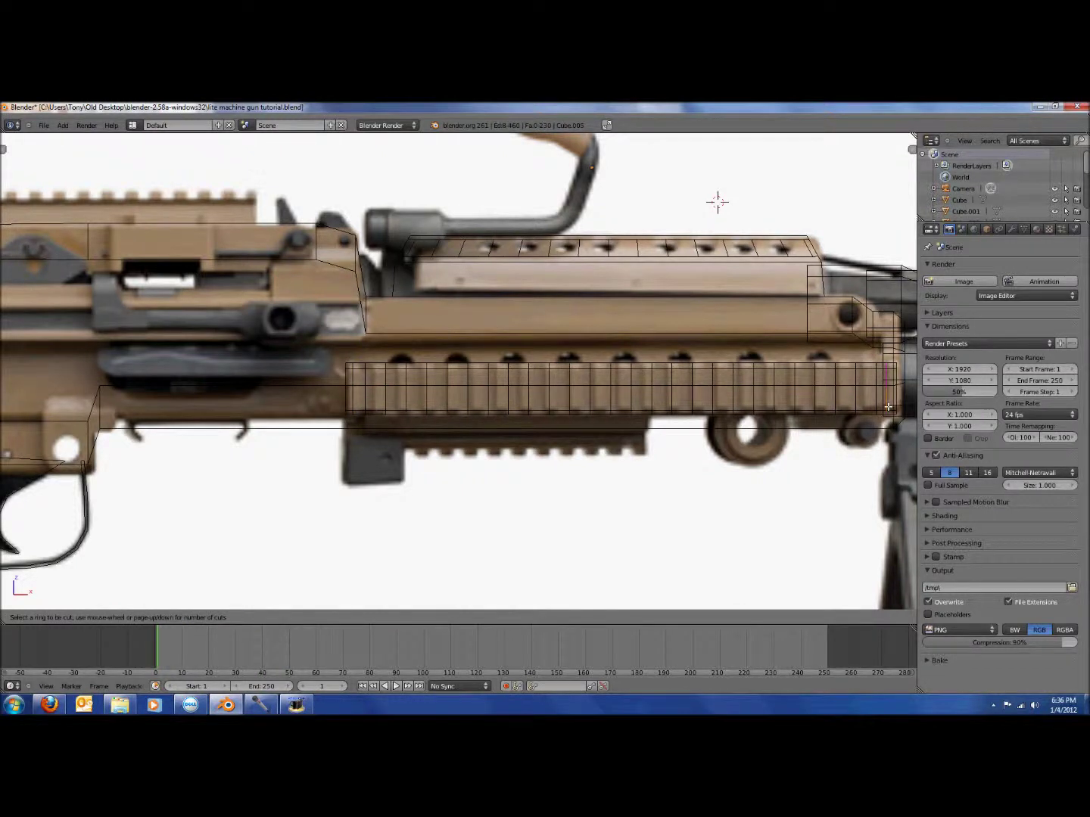
click(887, 406)
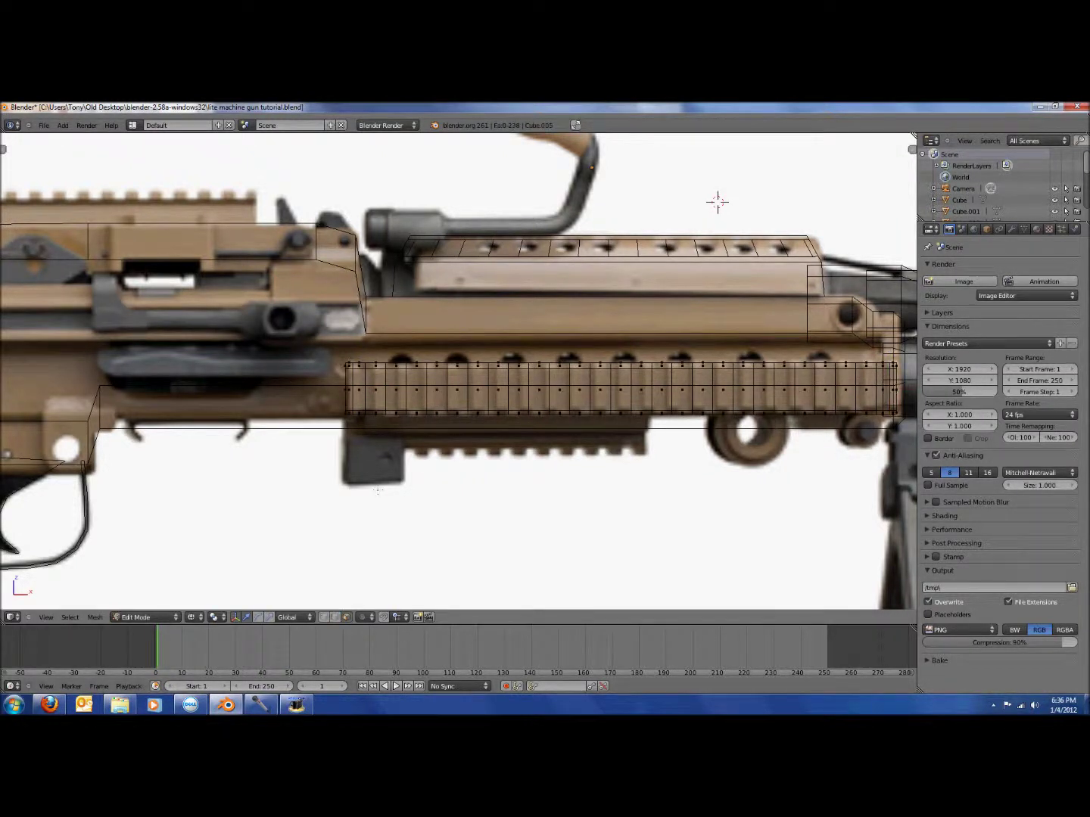
- Extrude every second large face along the rail block's outer side, 13 faces in all, outward into a row of teeth
right_click(375, 389)
key(alt+z)
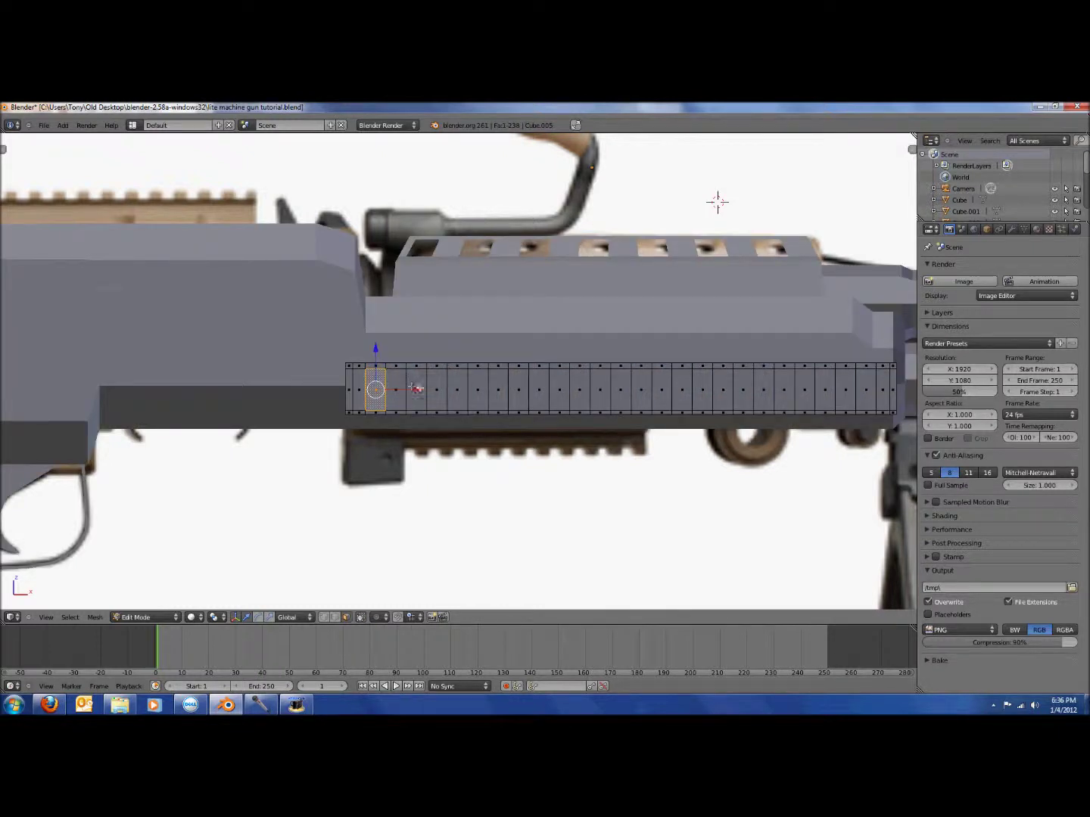
shift+right_click(416, 389)
shift+right_click(457, 389)
shift+right_click(498, 390)
shift+right_click(539, 391)
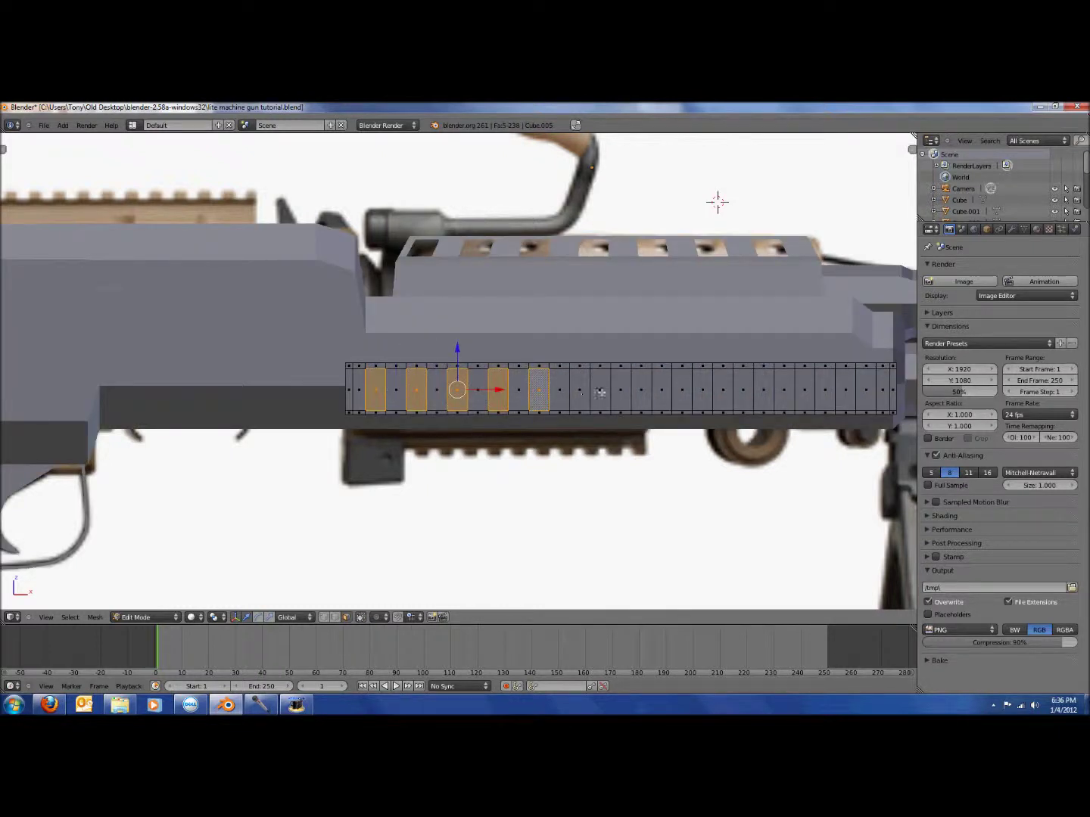
shift+right_click(596, 392)
shift+right_click(636, 391)
shift+right_click(677, 388)
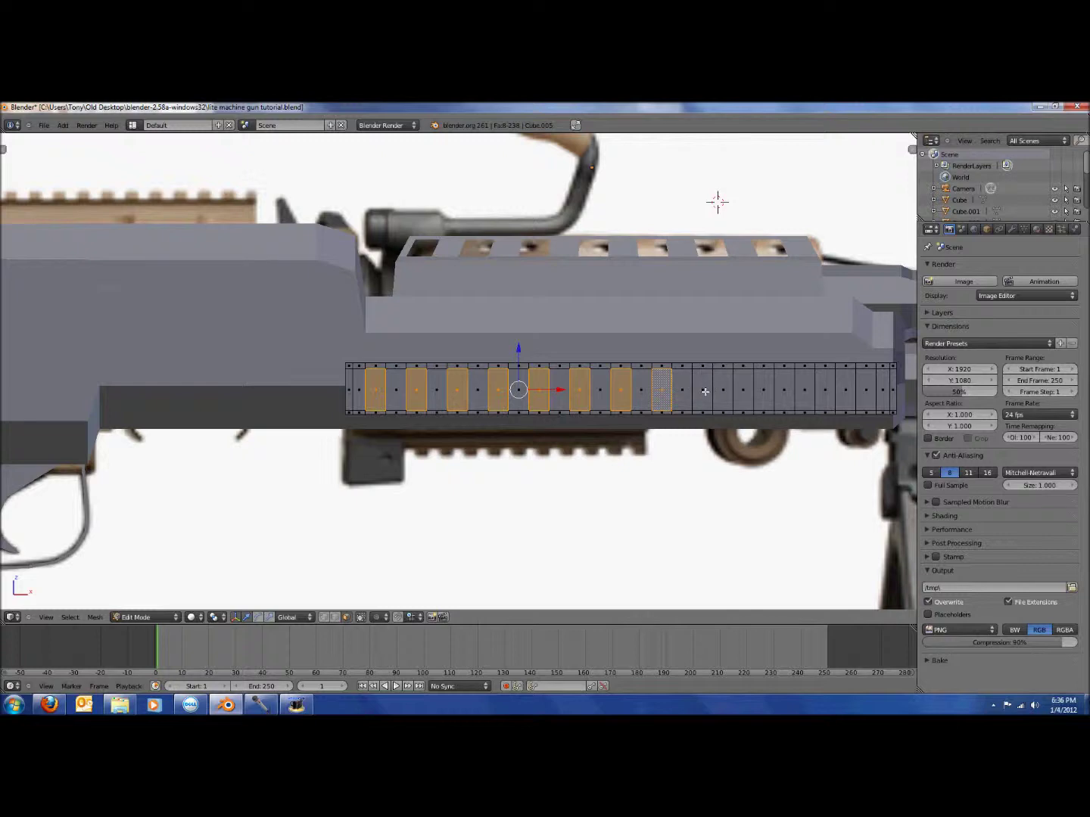
shift+right_click(705, 392)
shift+right_click(740, 391)
shift+right_click(780, 390)
shift+right_click(824, 390)
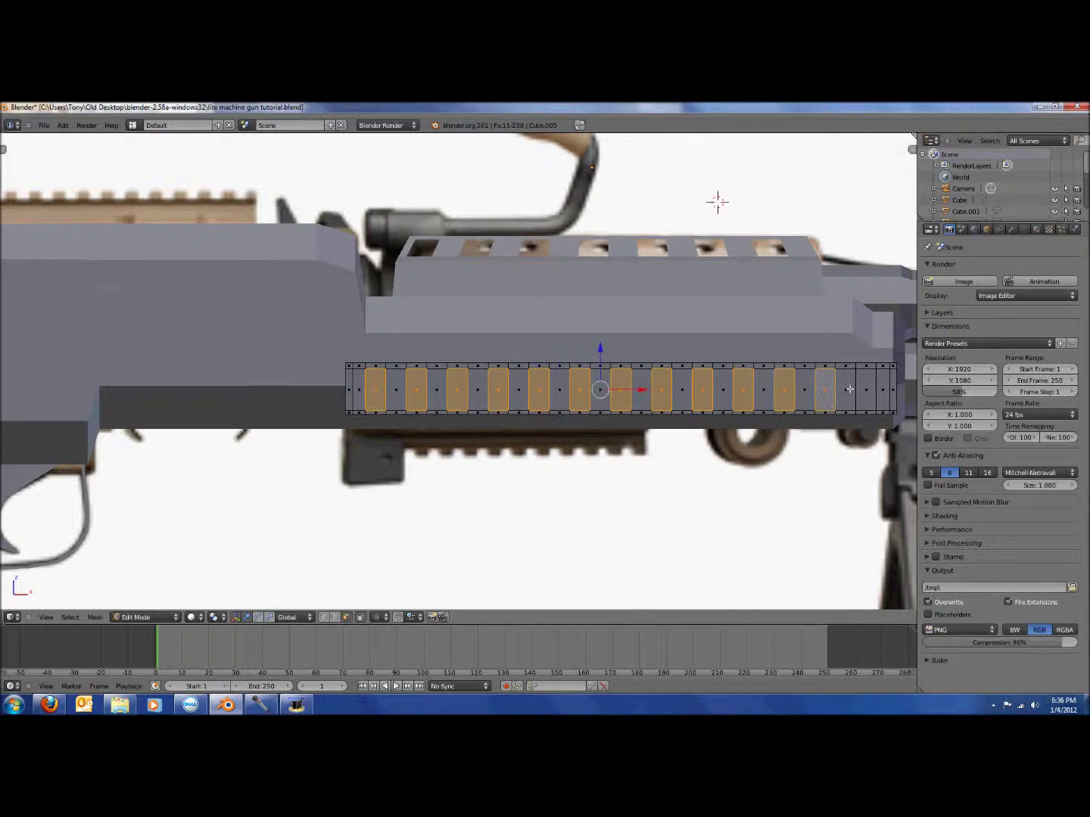
shift+right_click(866, 389)
scroll(843, 402, down, 3)
key(KP_7)
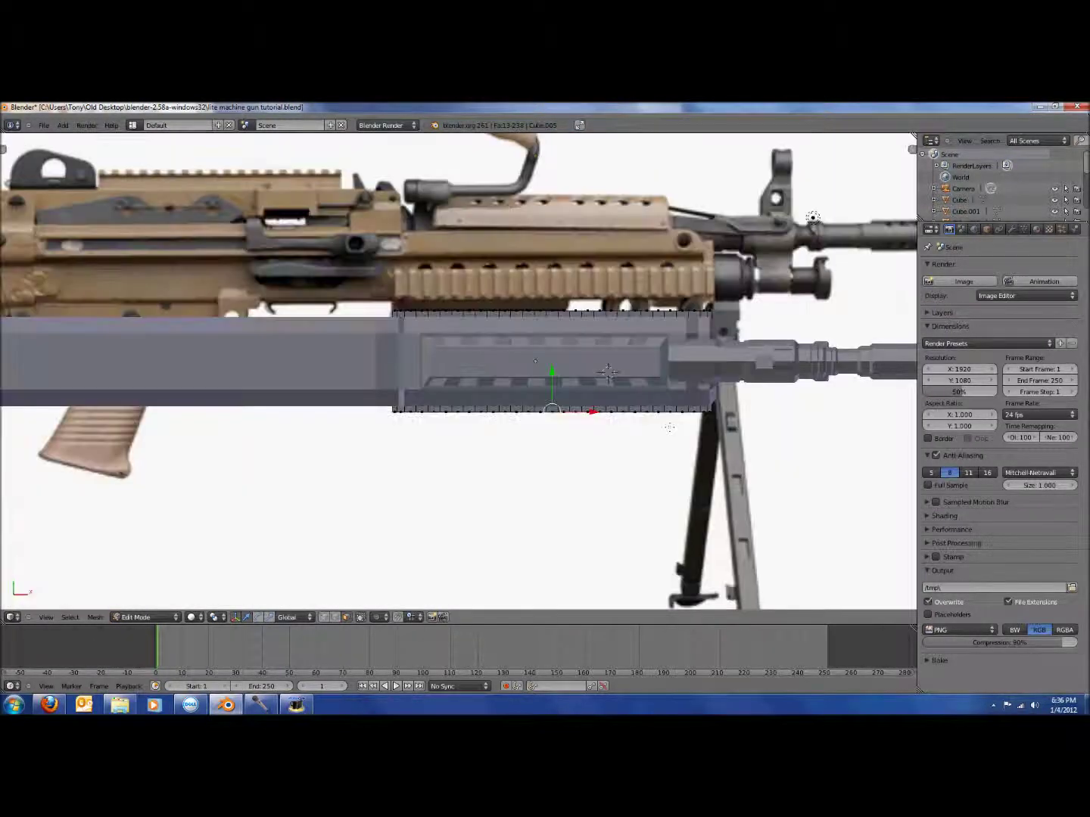
scroll(669, 427, up, 1)
key(KP_1)
scroll(506, 330, up, 1)
key(KP_7)
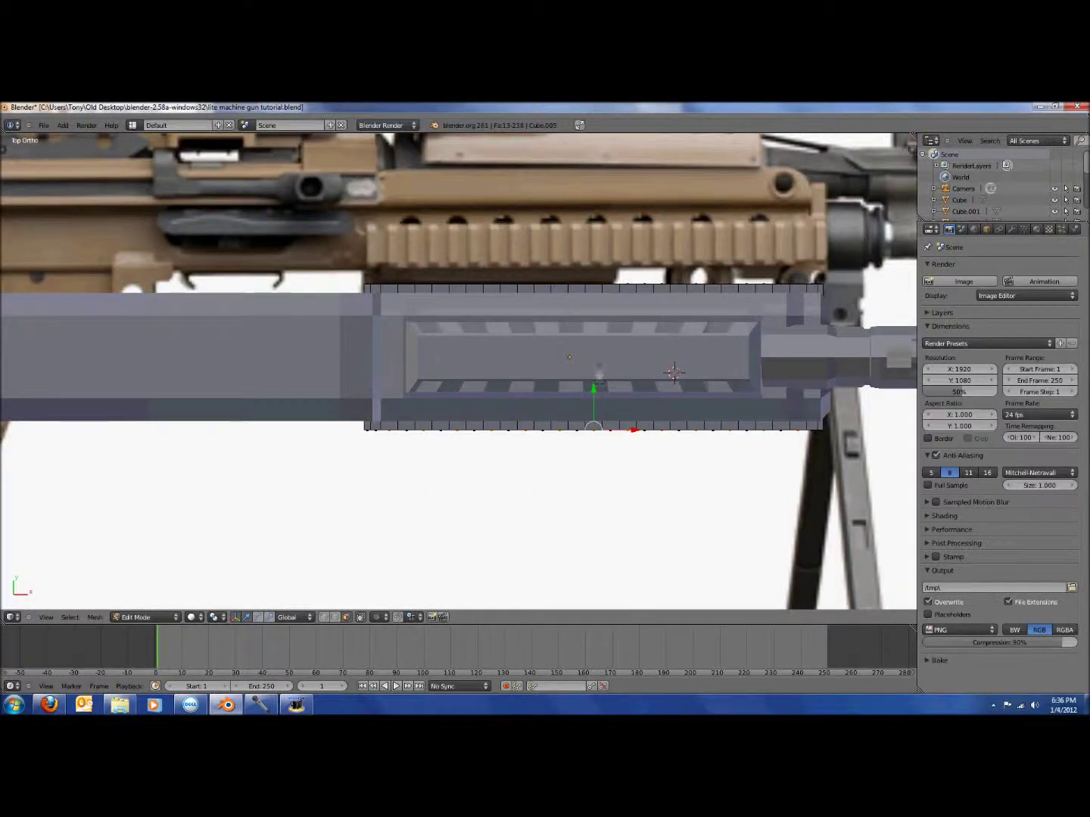
drag(595, 389, 598, 406)
middle_drag(598, 416, 606, 363)
key(KP_7)
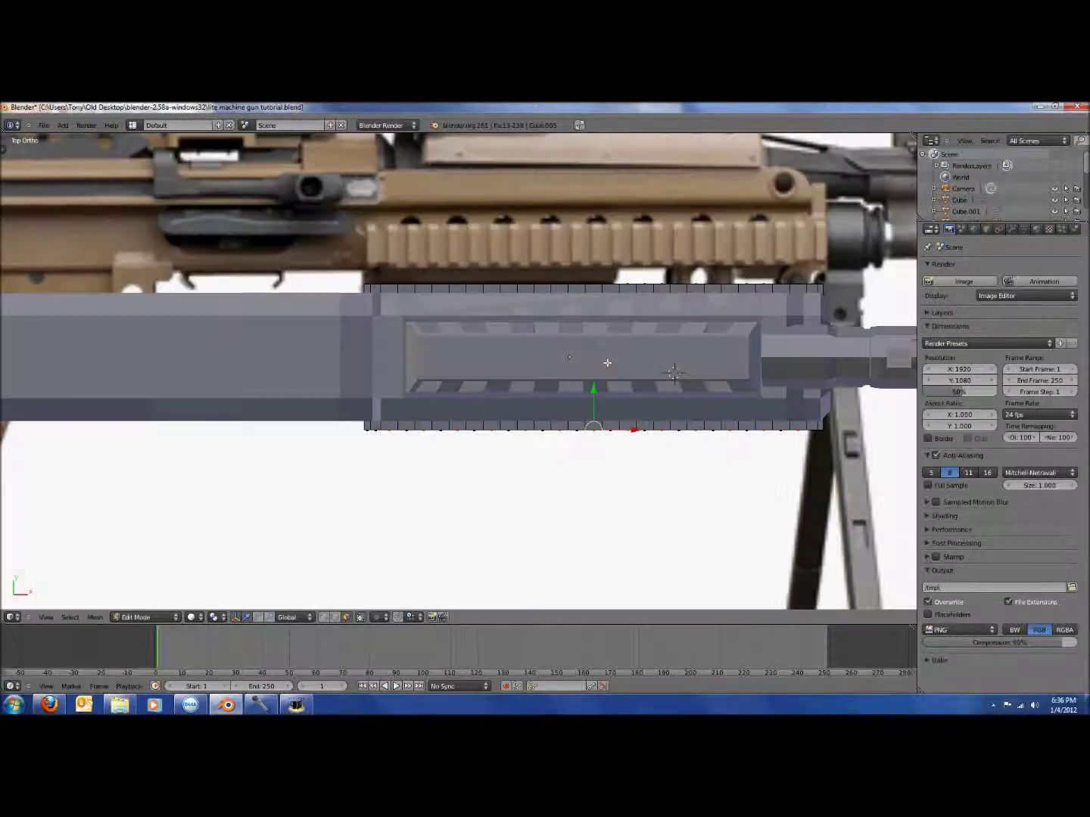
middle_drag(625, 408, 671, 227)
key(KP_1)
key(KP_3)
key(KP_1)
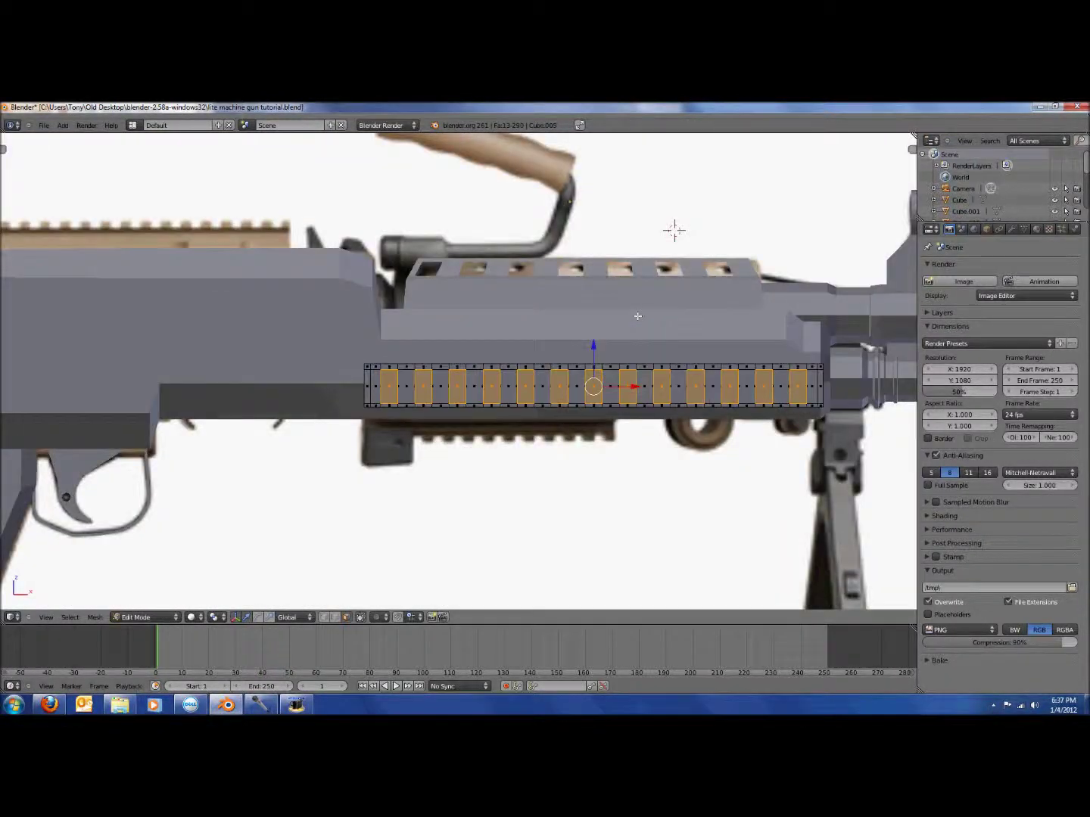
- Extrude the 13 selected tooth faces outward a second time by about 0.02 to form the teeth's outer tier
scroll(621, 283, up, 1)
key(KP_7)
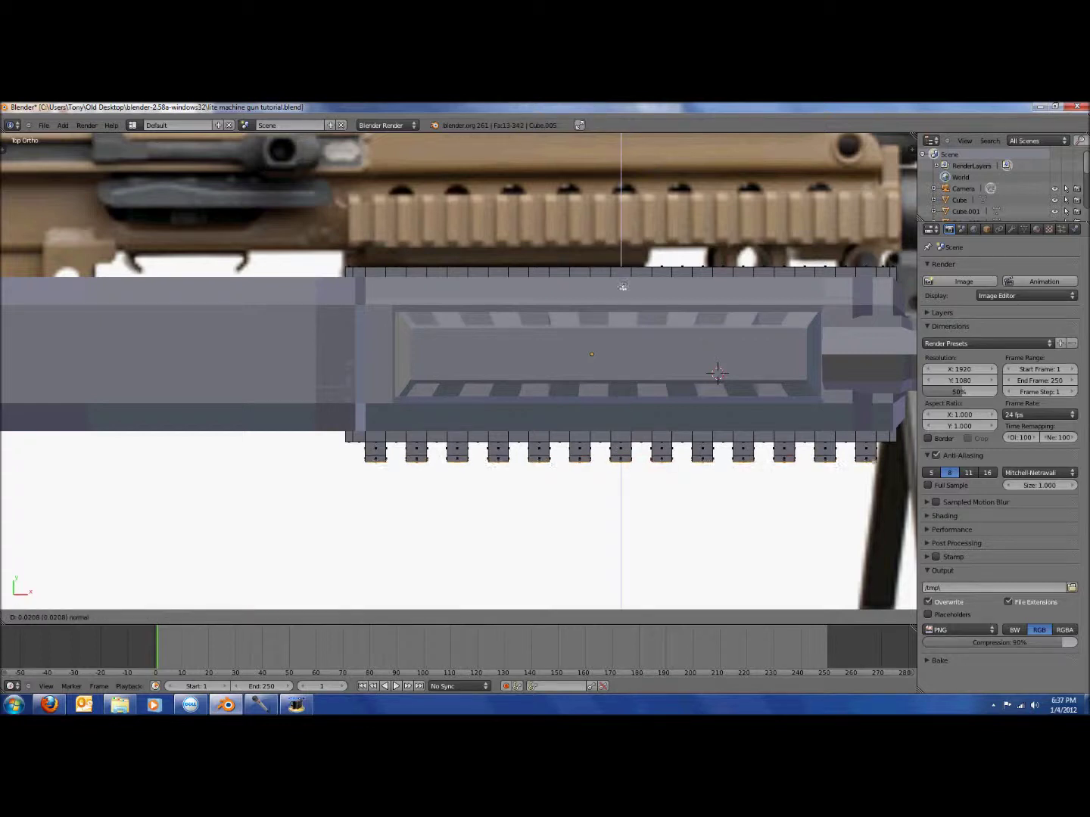
key(KP_1)
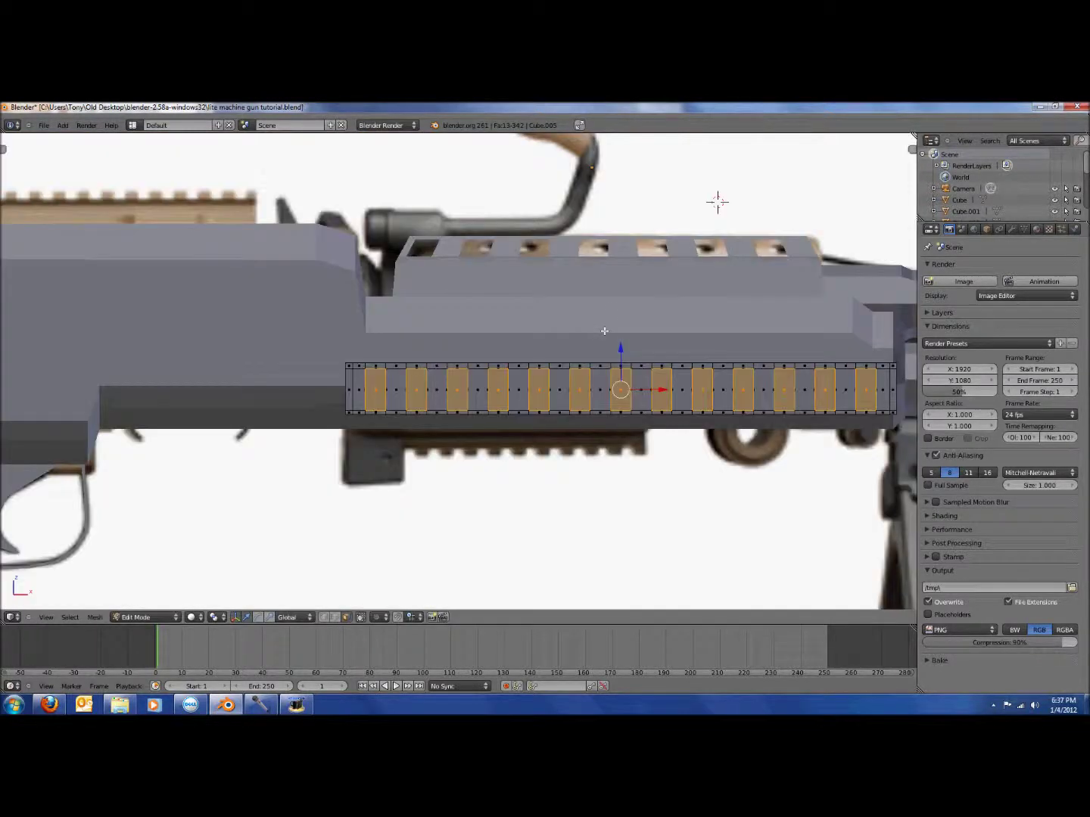
- Scale down the outer faces of the first four teeth from the rail's rear end, and select the fifth tooth's outer face
scroll(717, 201, up, 2)
right_click(332, 376)
key(s)
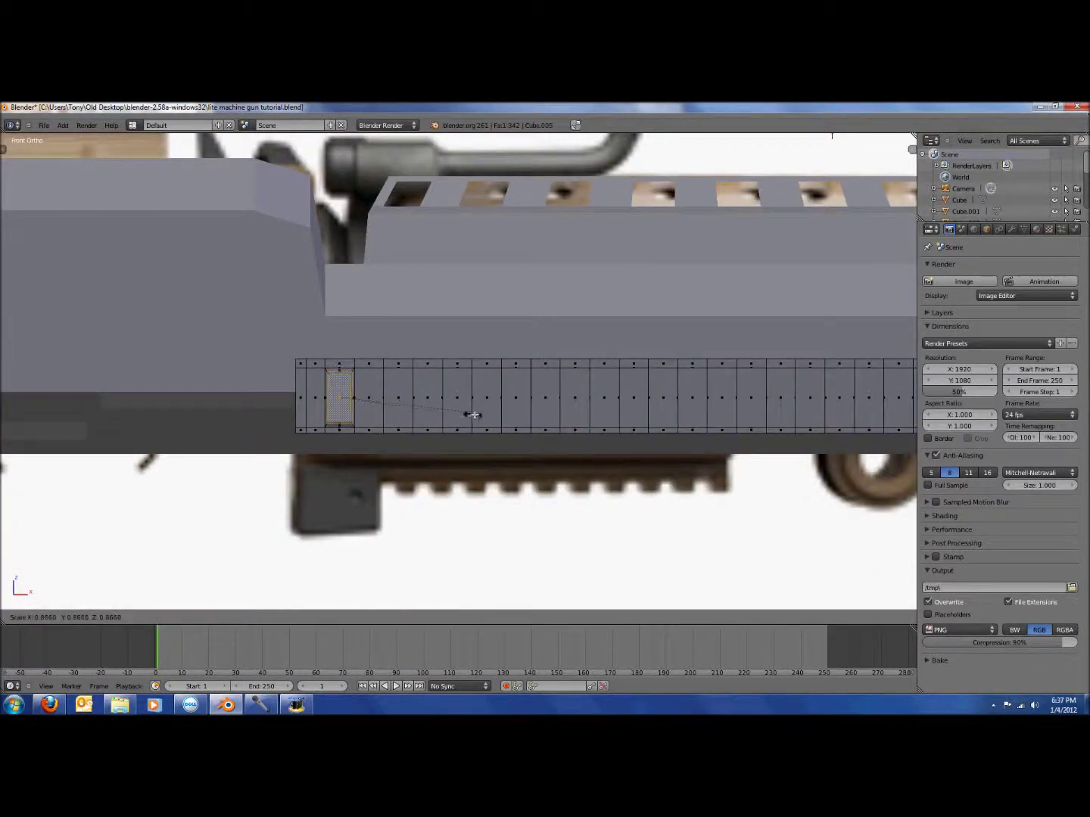
right_click(398, 387)
key(s)
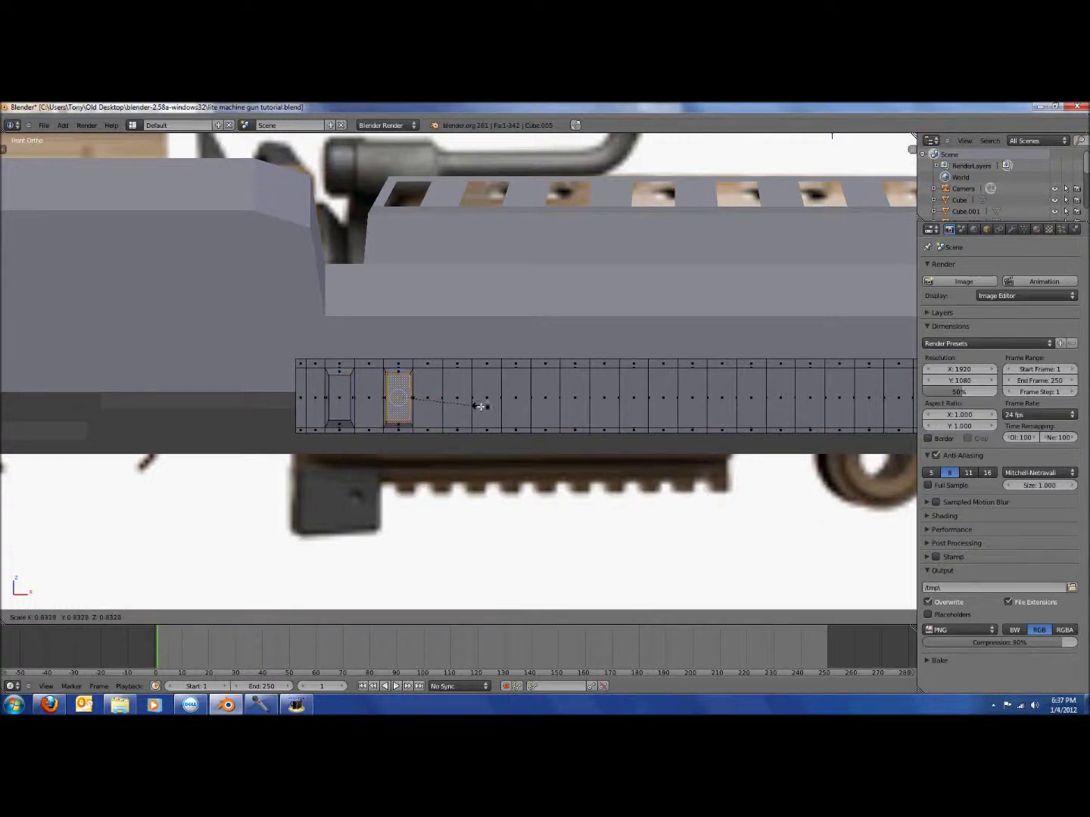
click(478, 405)
right_click(461, 393)
key(s)
click(492, 398)
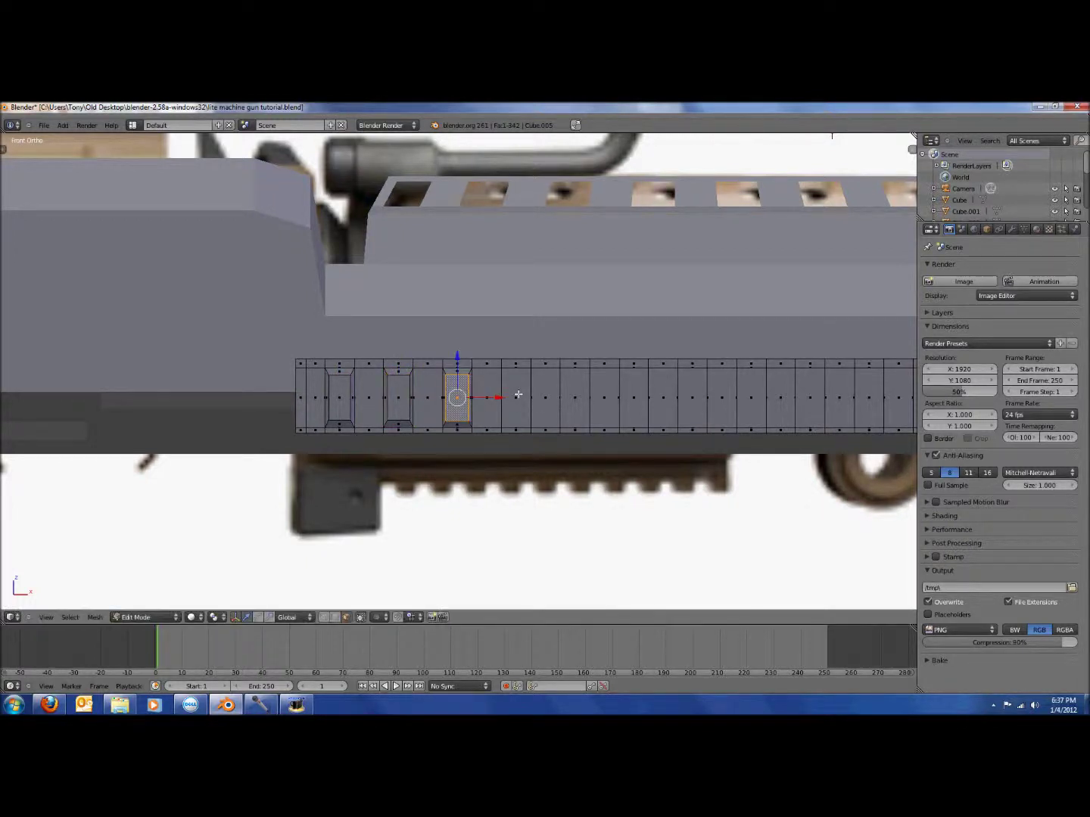
right_click(516, 395)
key(s)
click(600, 409)
right_click(574, 395)
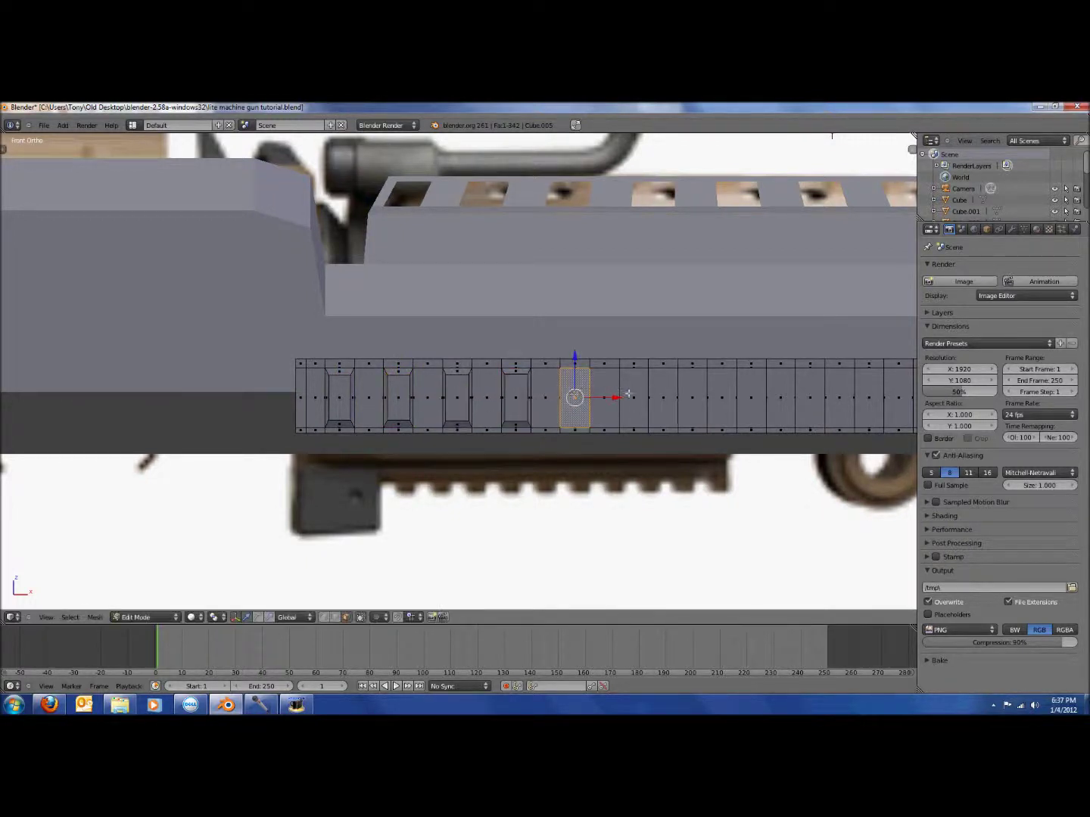
shift+right_click(635, 395)
key(s)
right_click(696, 405)
shift+right_click(643, 399)
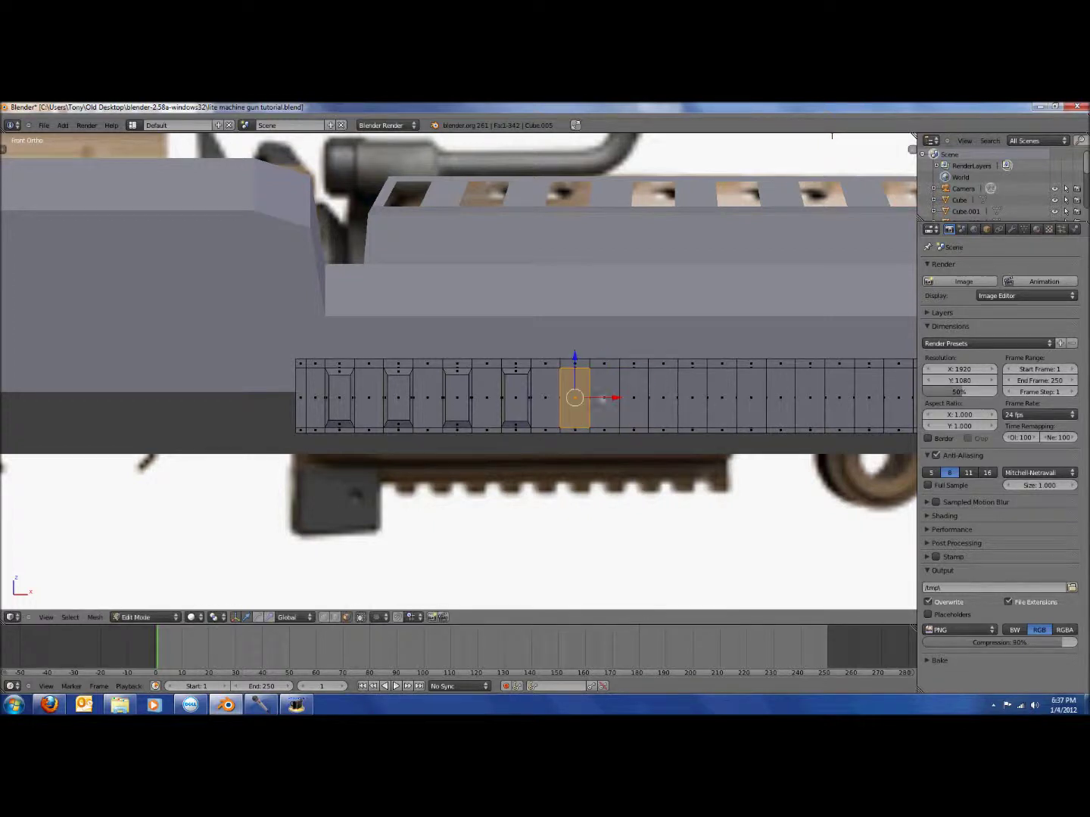
- Taper the fifth to eighth teeth by scaling each one's outer face down individually to match the earlier teeth
key(s)
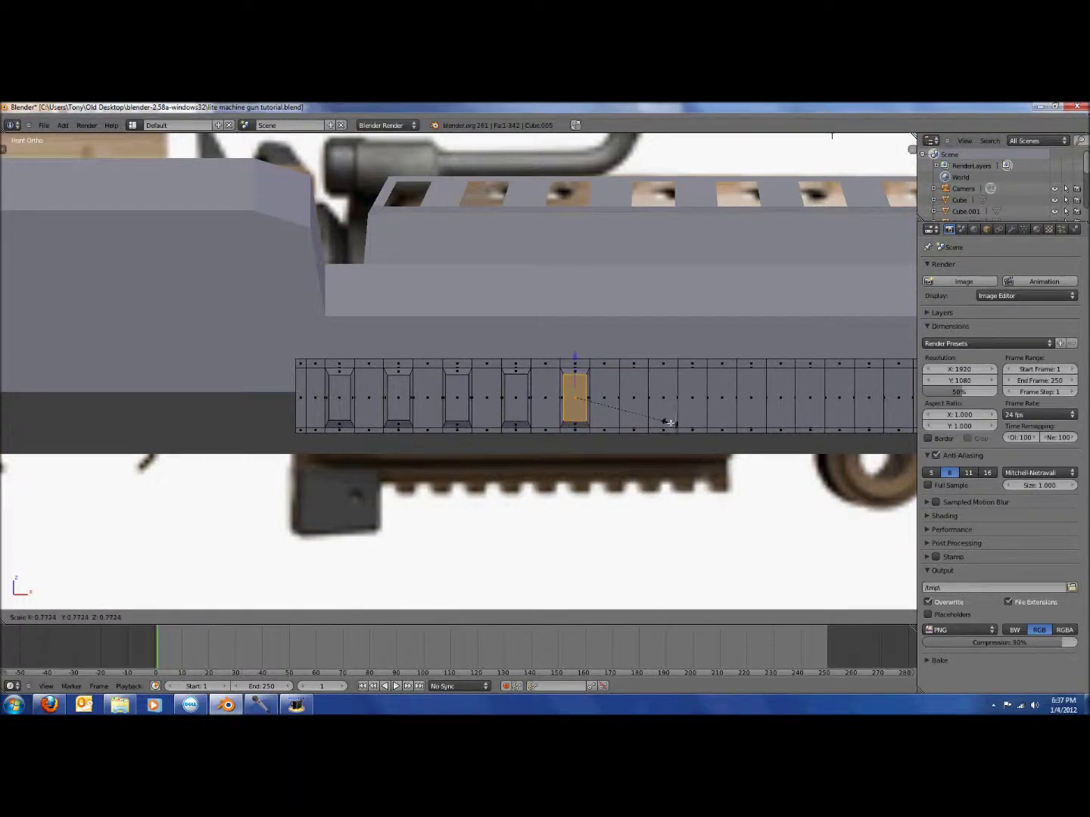
click(655, 407)
right_click(634, 394)
key(s)
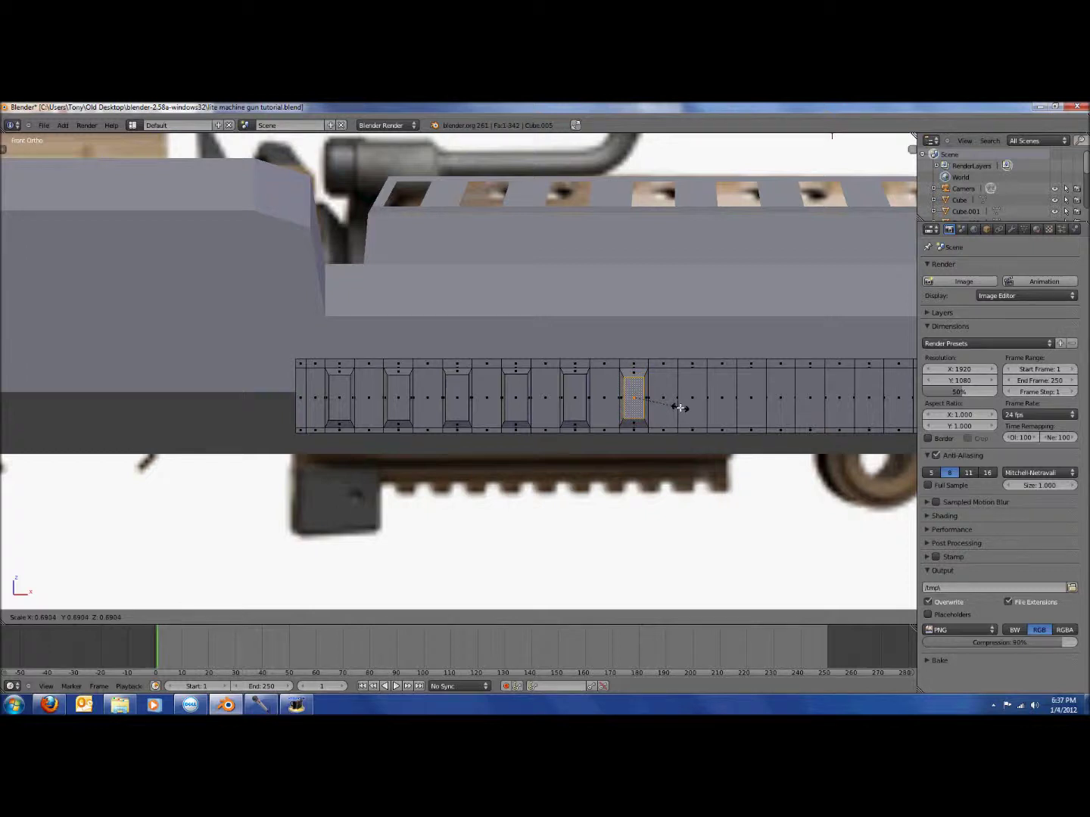
click(690, 402)
right_click(696, 401)
key(s)
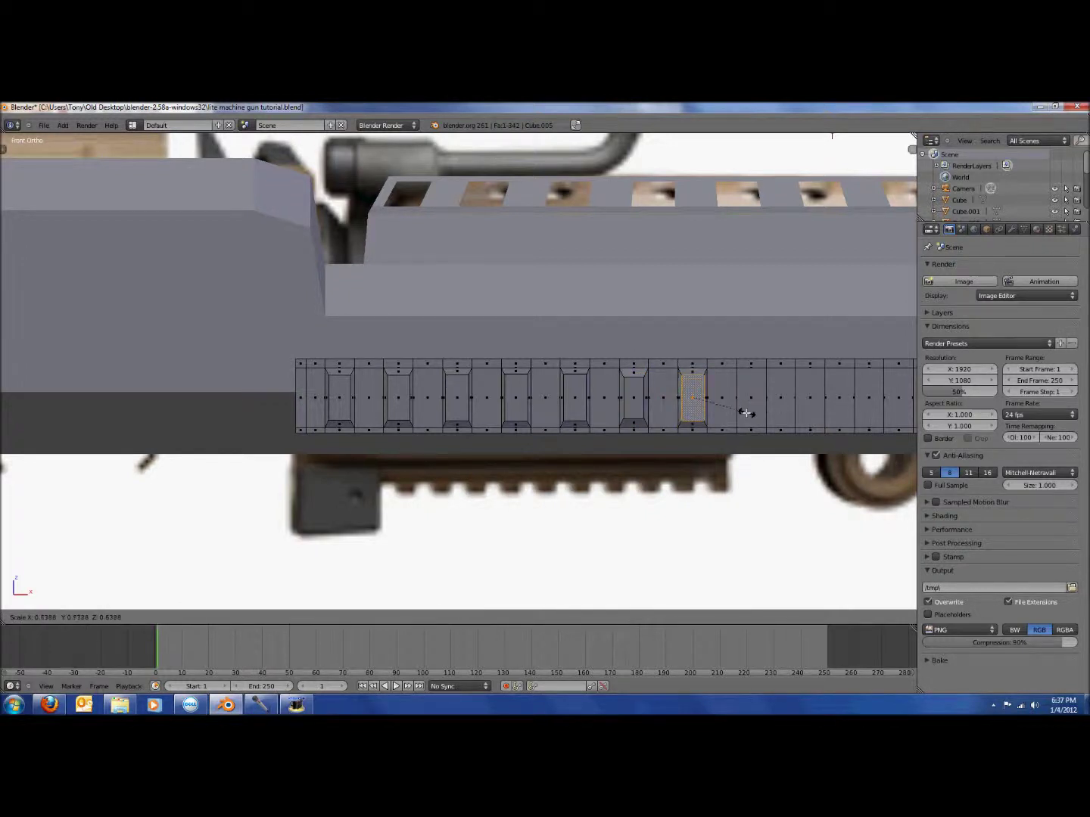
click(746, 411)
right_click(756, 401)
key(s)
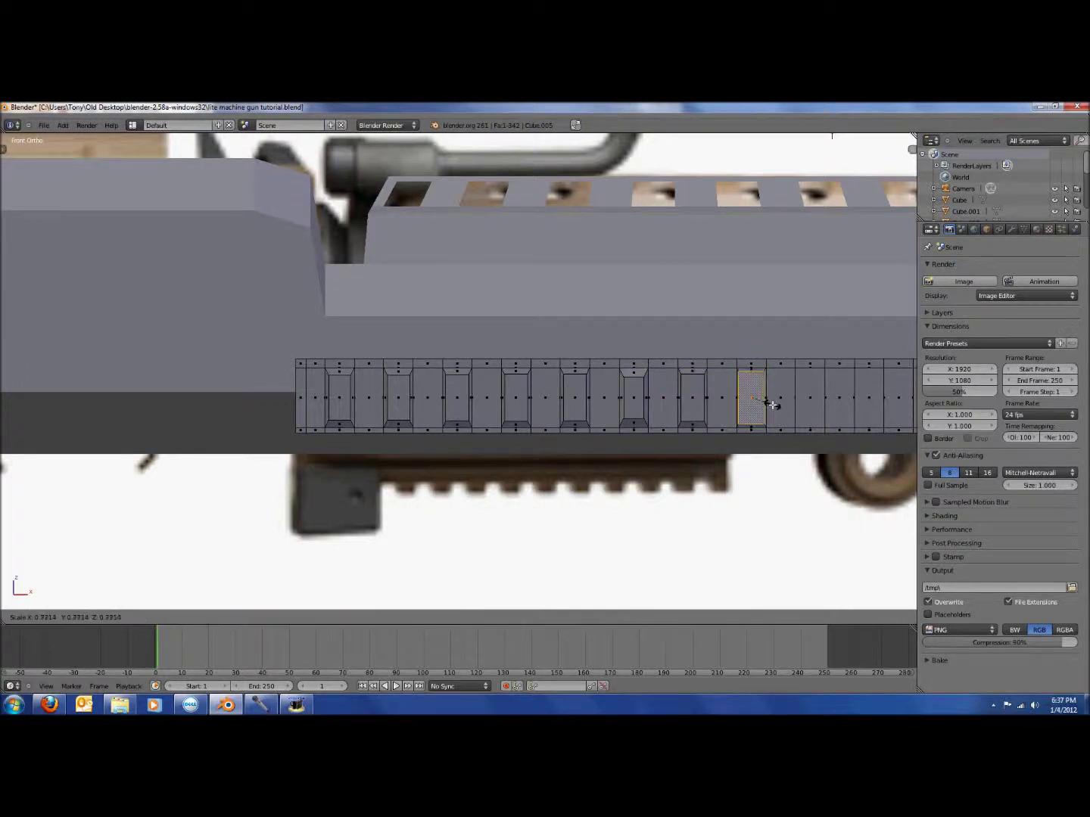
click(772, 404)
shift+middle_drag(870, 423, 783, 419)
scroll(784, 419, up, 1)
key(s)
click(778, 420)
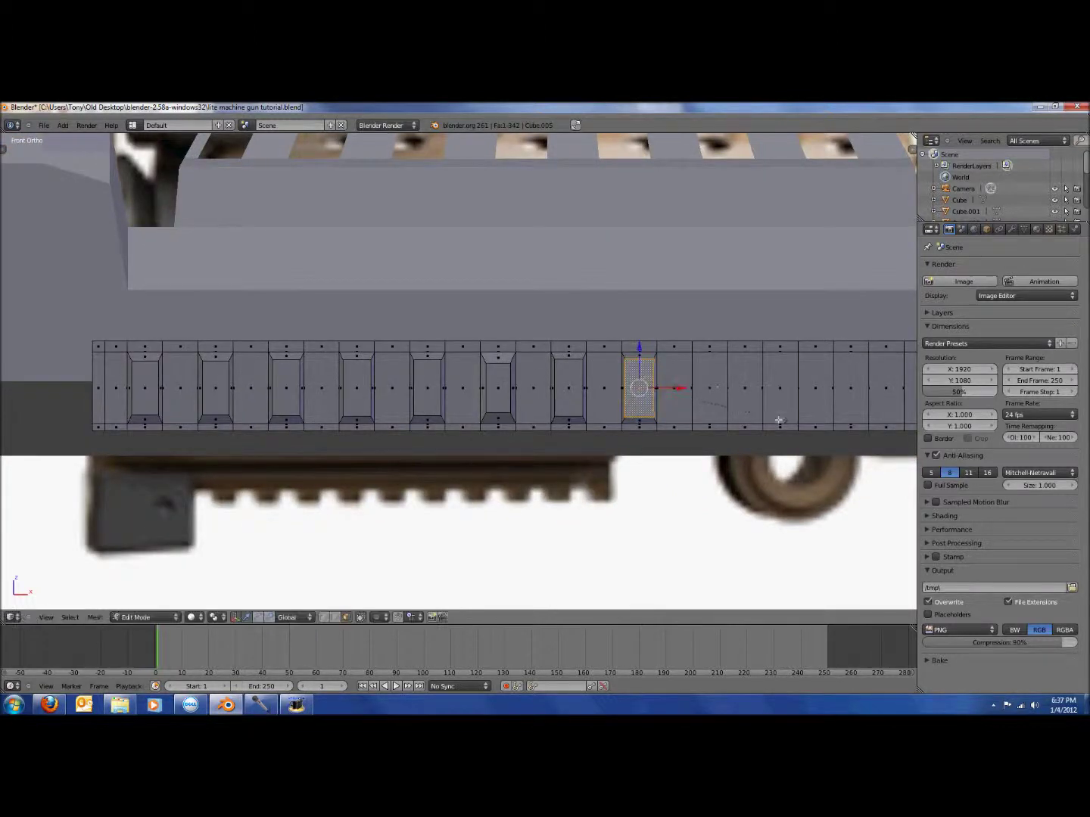
- Taper the ninth to thirteenth teeth by scaling each one's outer face down individually, up to the rail's front end
right_click(718, 390)
key(s)
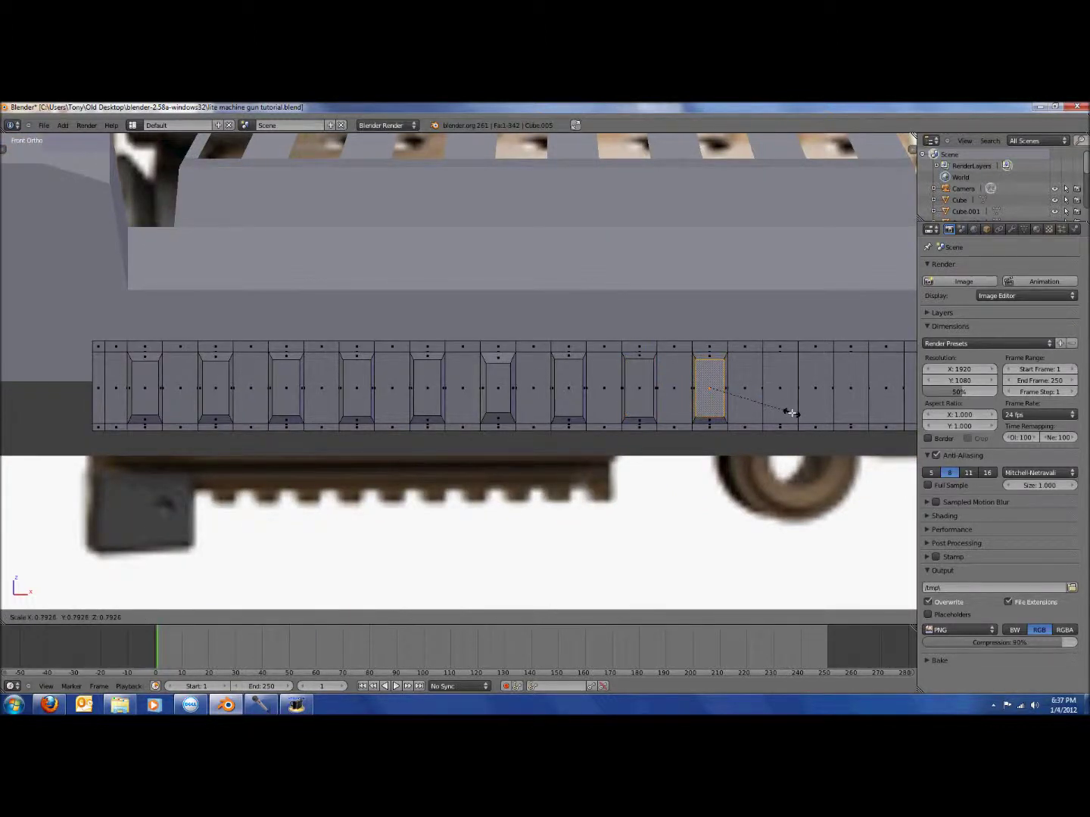
click(785, 412)
shift+middle_drag(778, 430, 541, 435)
scroll(541, 416, up, 1)
right_click(552, 395)
key(s)
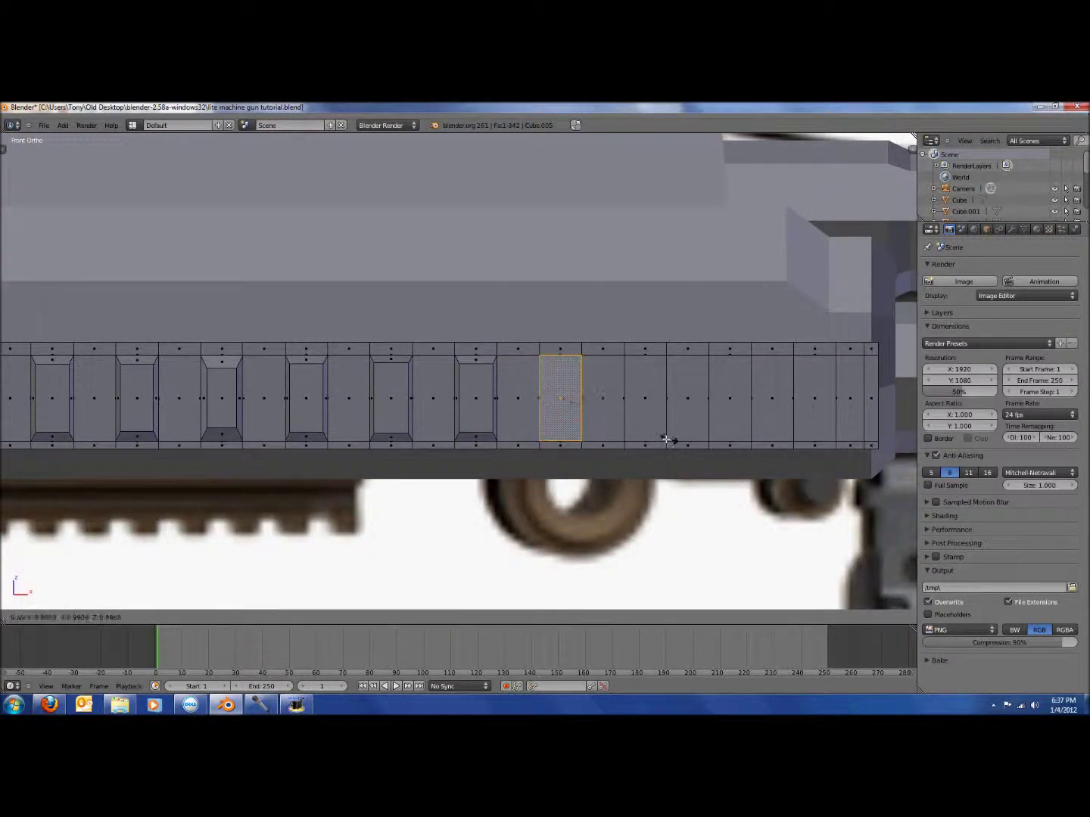
click(640, 426)
right_click(641, 426)
key(s)
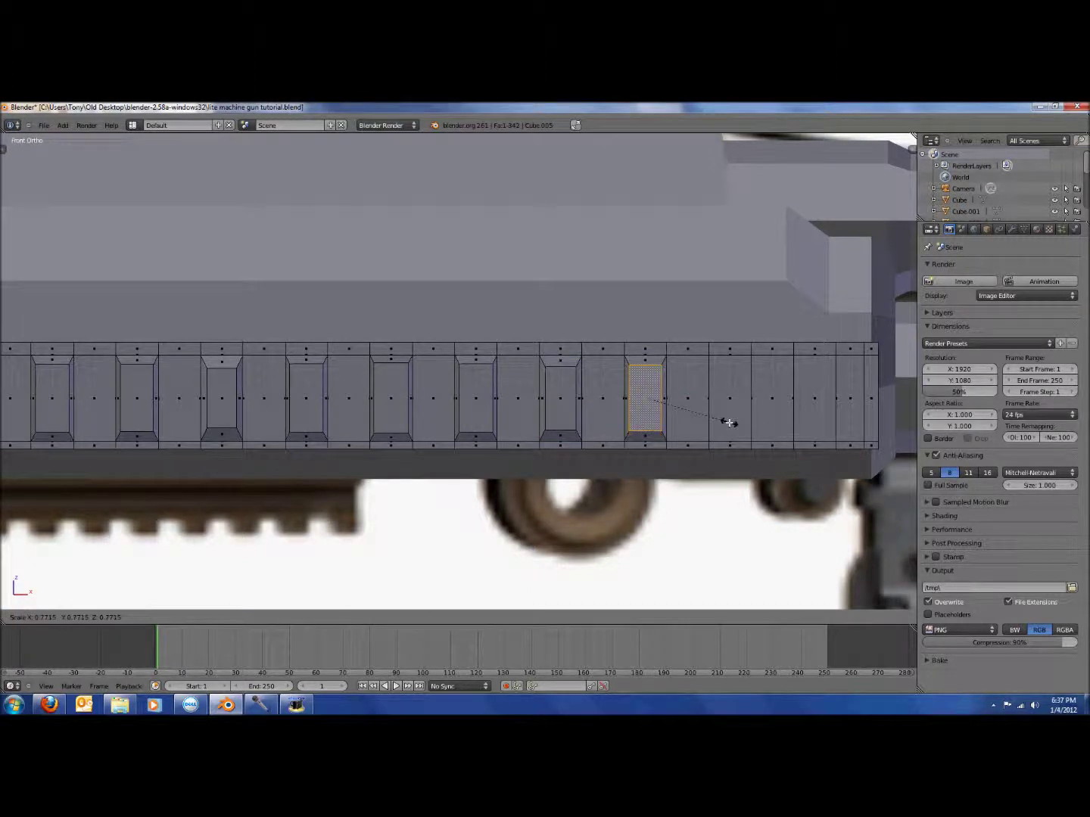
click(728, 421)
right_click(730, 420)
key(s)
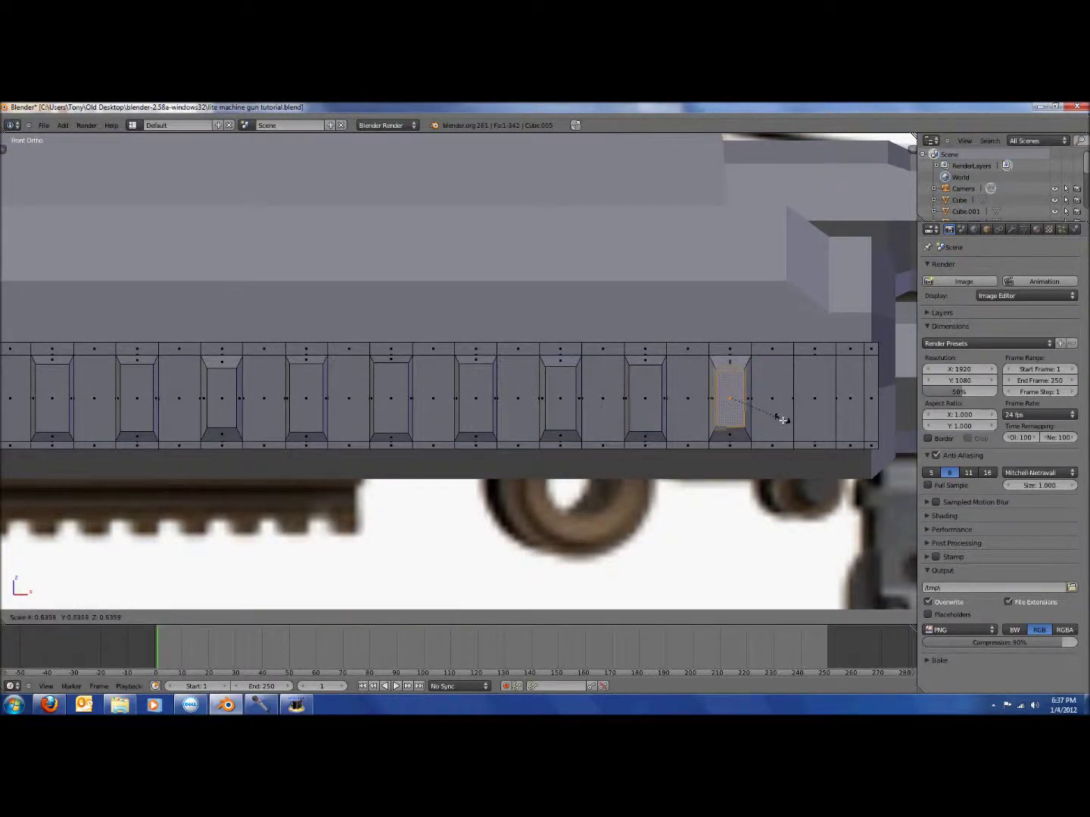
click(783, 423)
right_click(813, 422)
key(s)
click(859, 412)
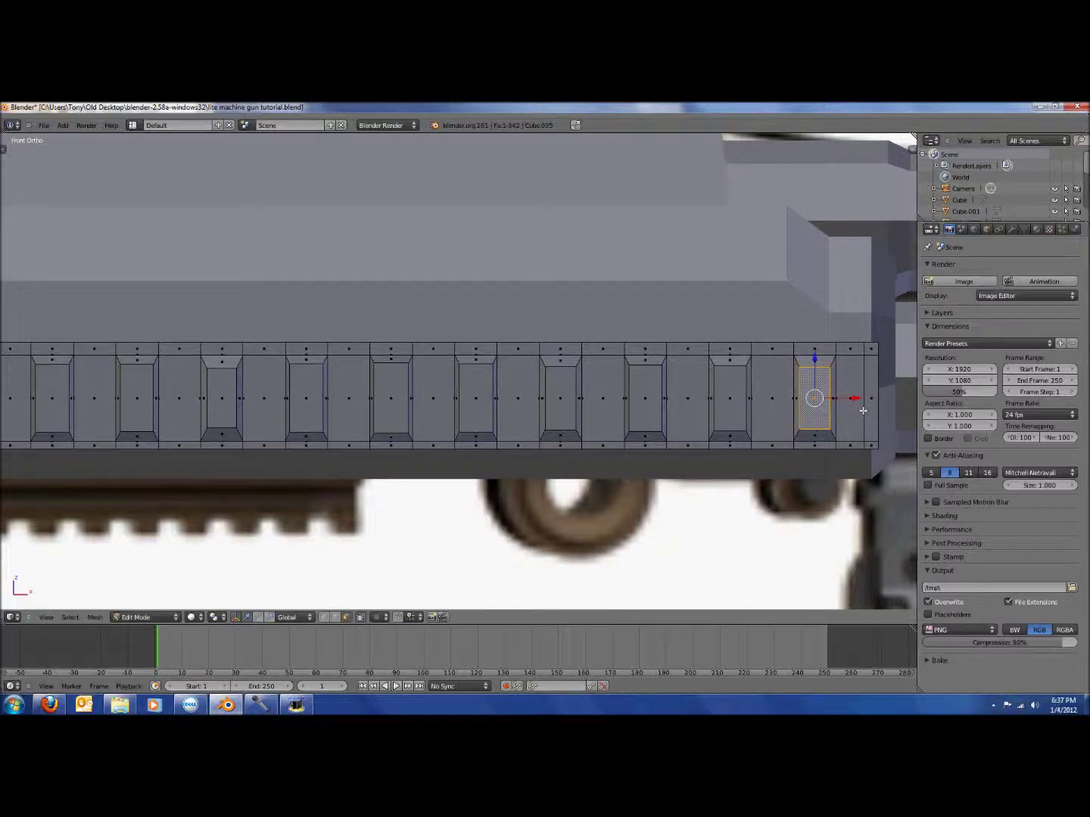
- Shorten all the rail teeth by moving the vertices of their tapered outer tier inward along Y in top view
key(Tab)
scroll(870, 419, down, 2)
middle_drag(870, 419, 736, 491)
key(KP_7)
scroll(730, 465, up, 2)
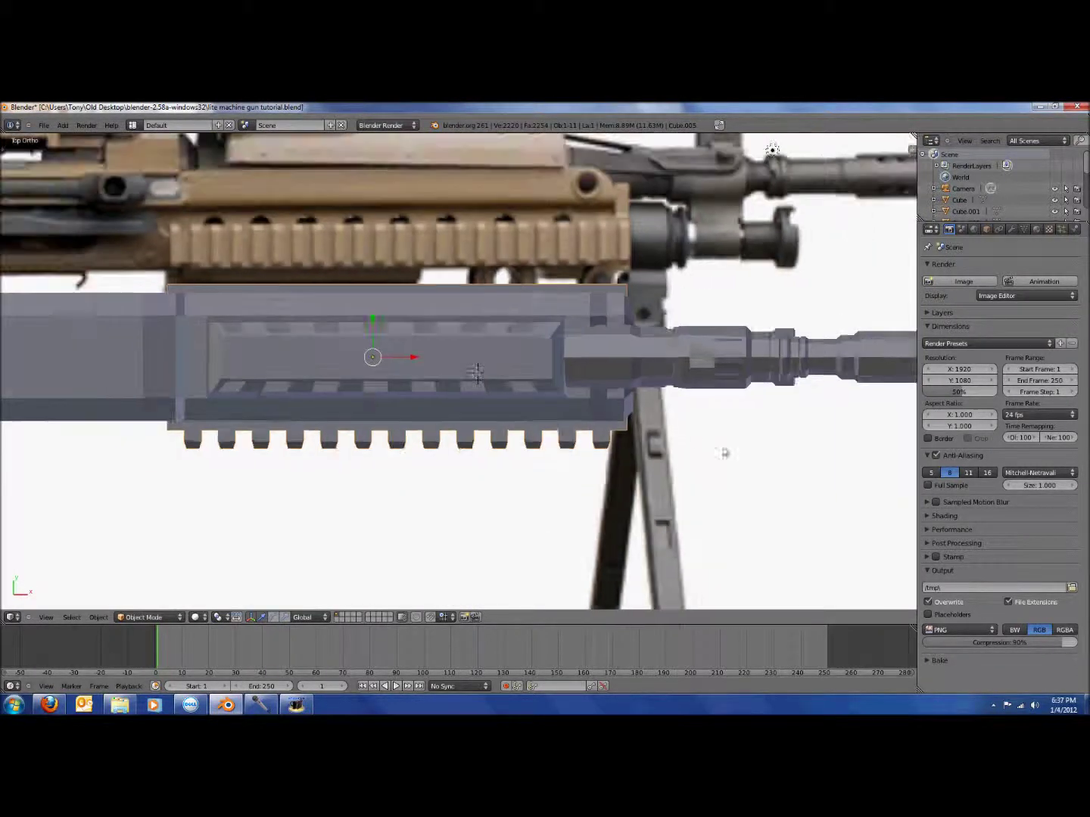
key(z)
scroll(454, 457, up, 2)
key(Tab)
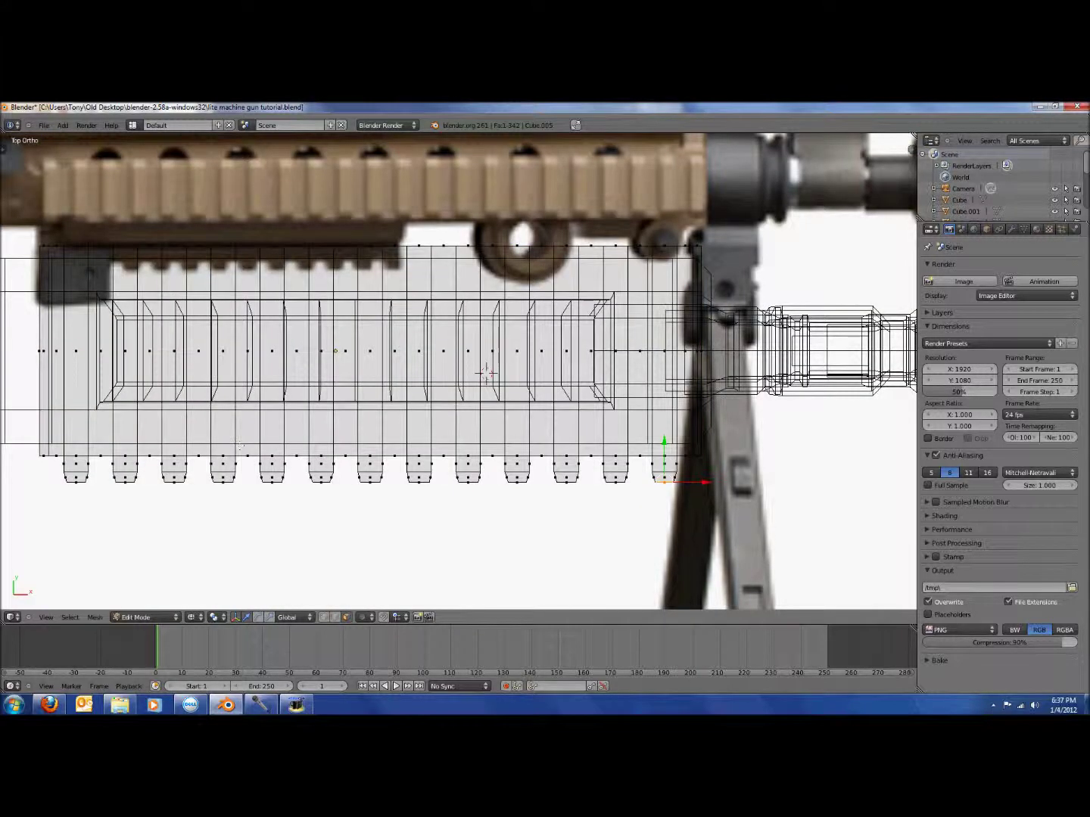
click(323, 618)
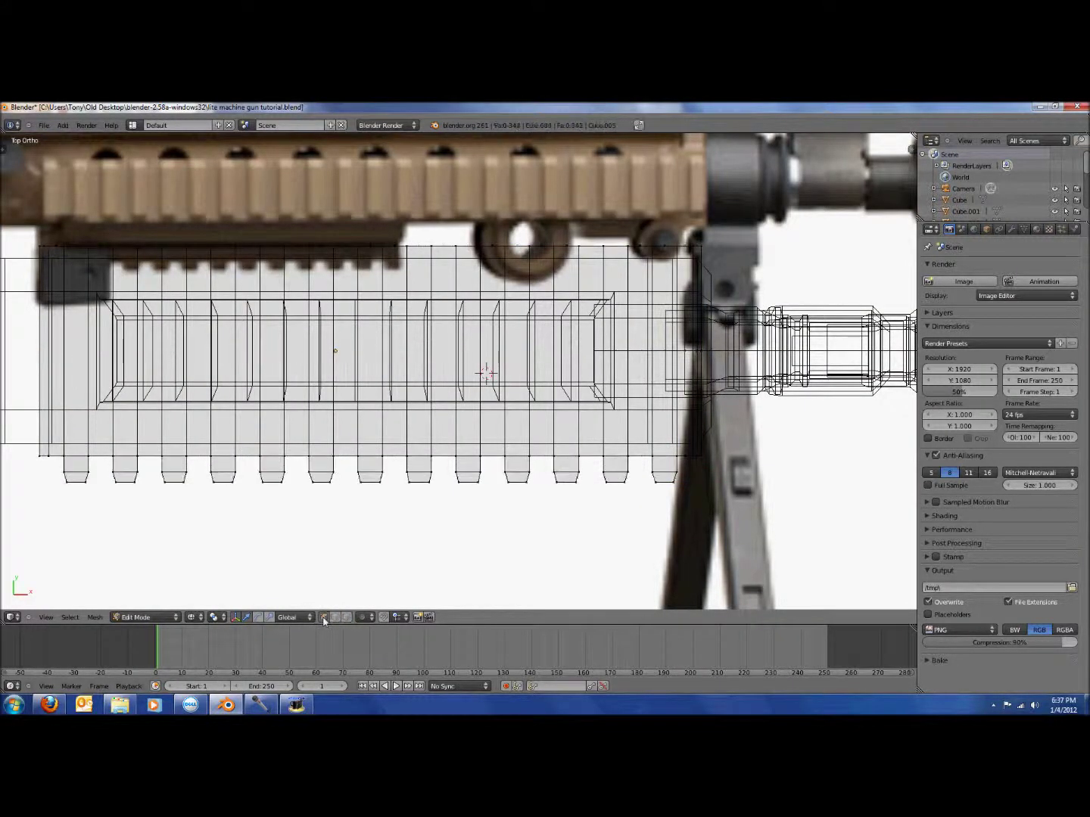
key(b)
drag(38, 465, 761, 548)
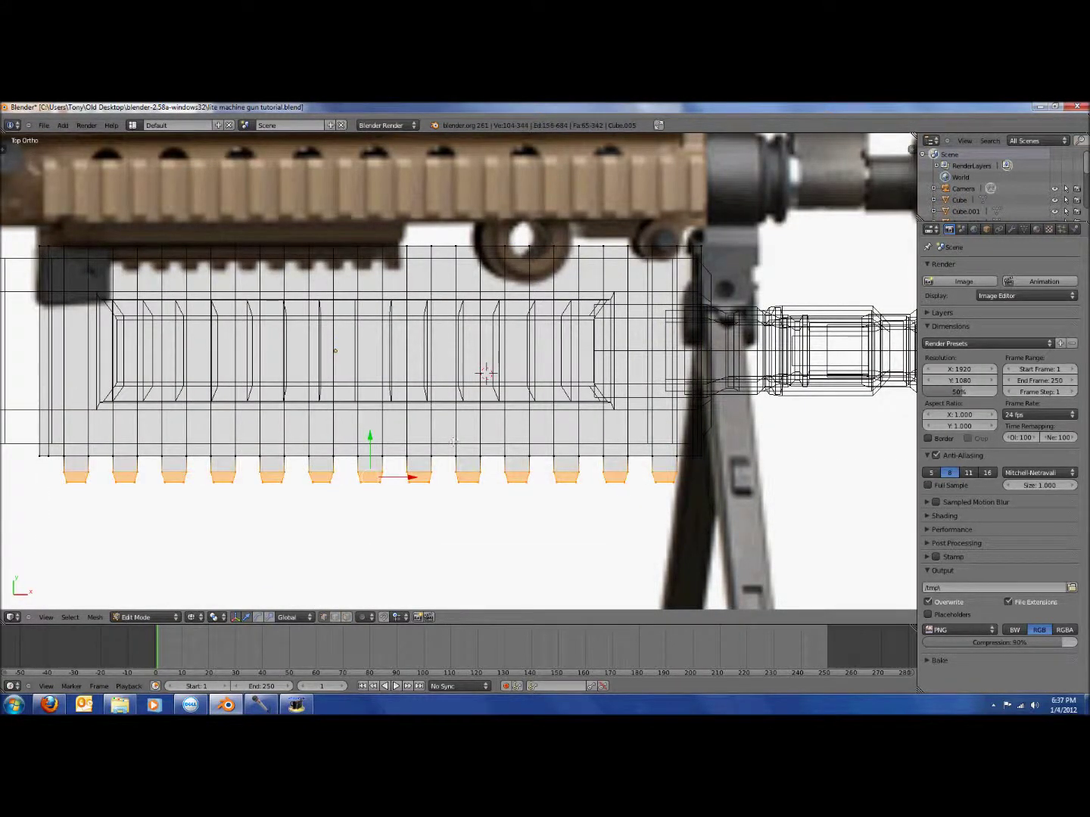
key(g)
click(413, 467)
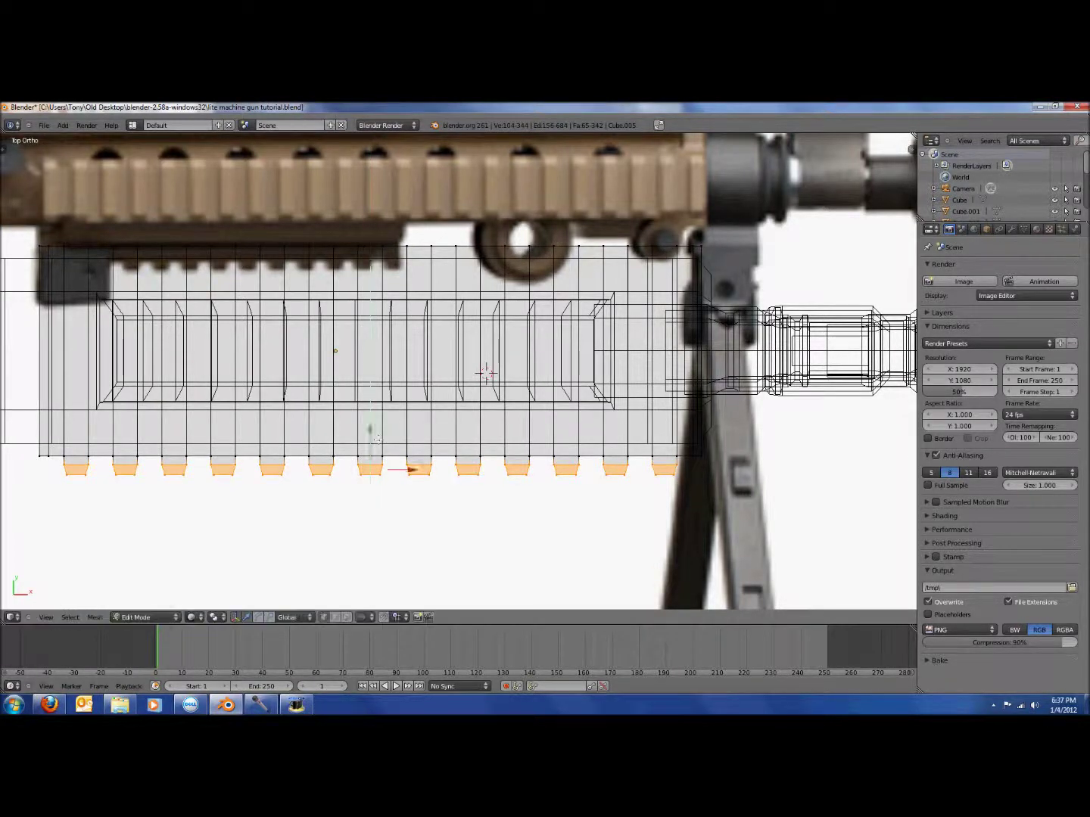
- Add one centred lengthwise loop cut through the middle of the rail block and deselect everything
key(z)
key(Tab)
middle_drag(397, 530, 446, 491)
key(KP_7)
key(z)
scroll(456, 466, up, 1)
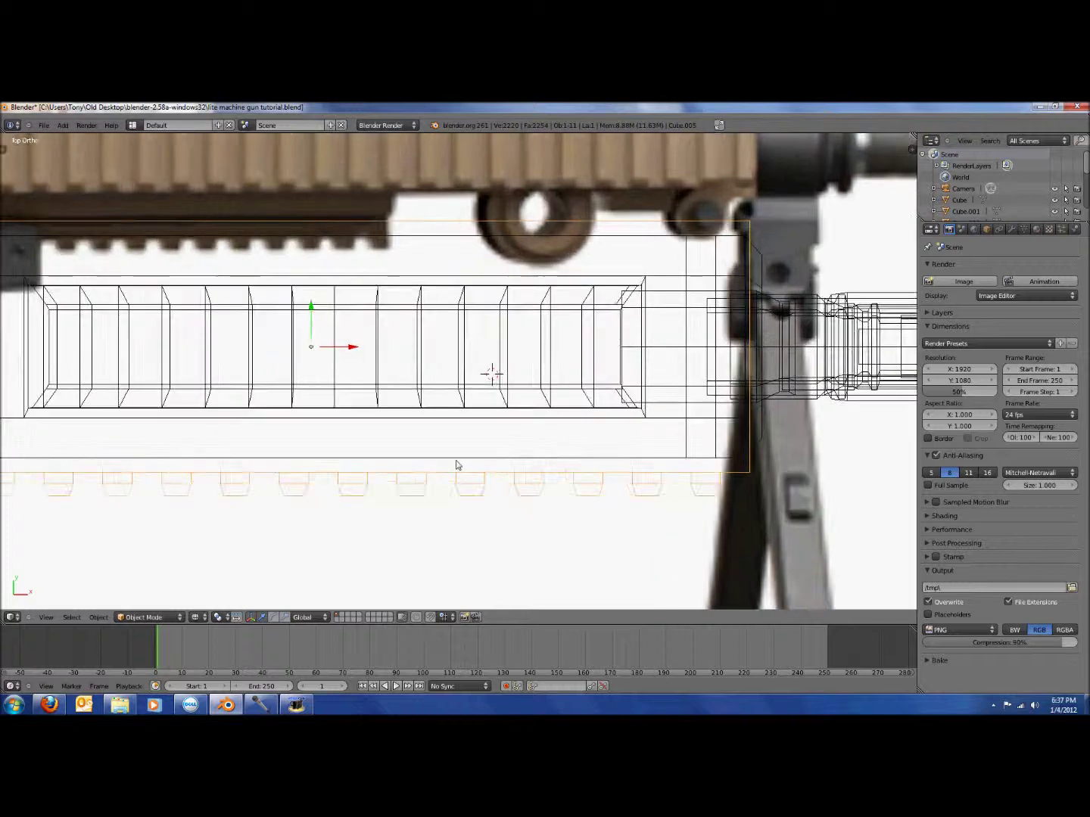
scroll(466, 473, down, 2)
scroll(481, 465, up, 1)
key(Tab)
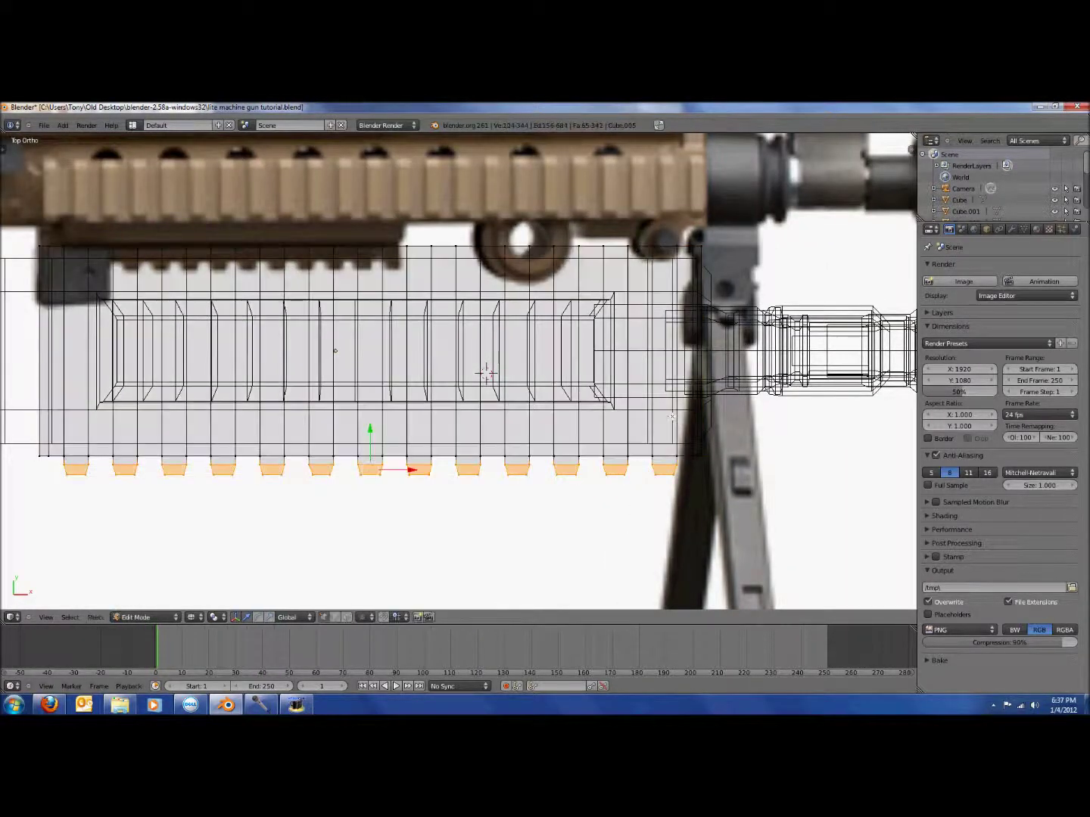
key(ctrl+r)
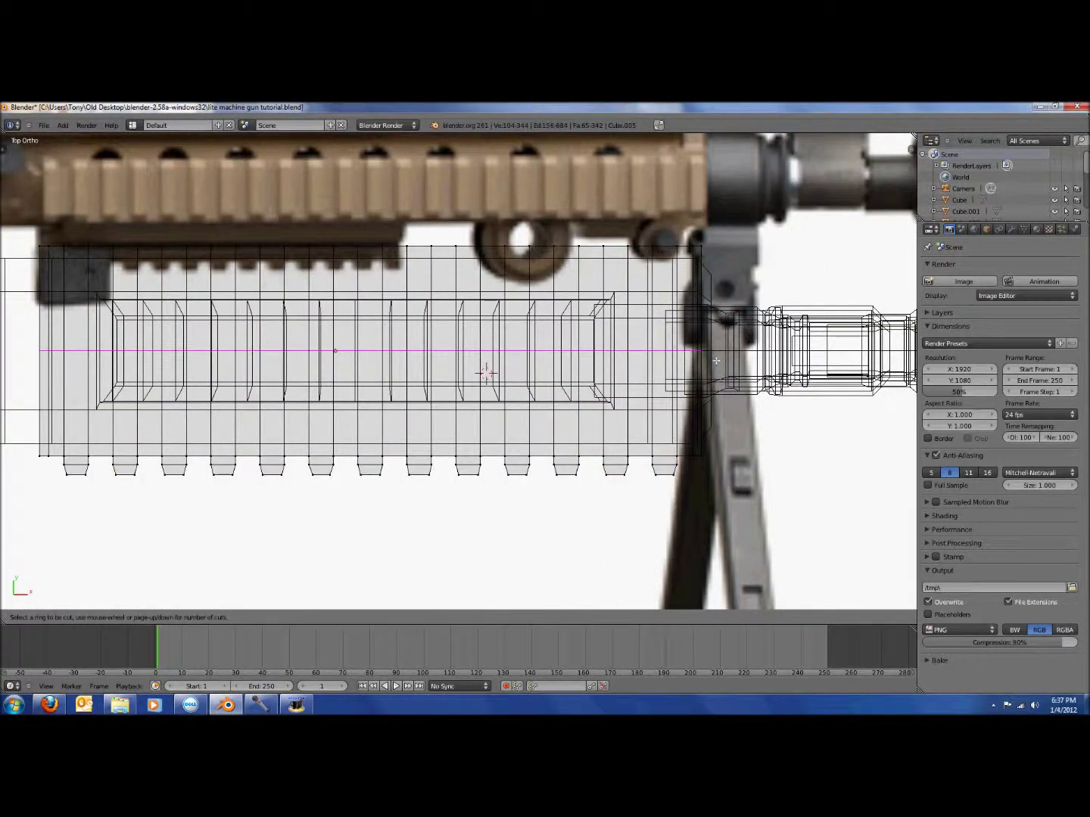
click(716, 361)
right_click(715, 361)
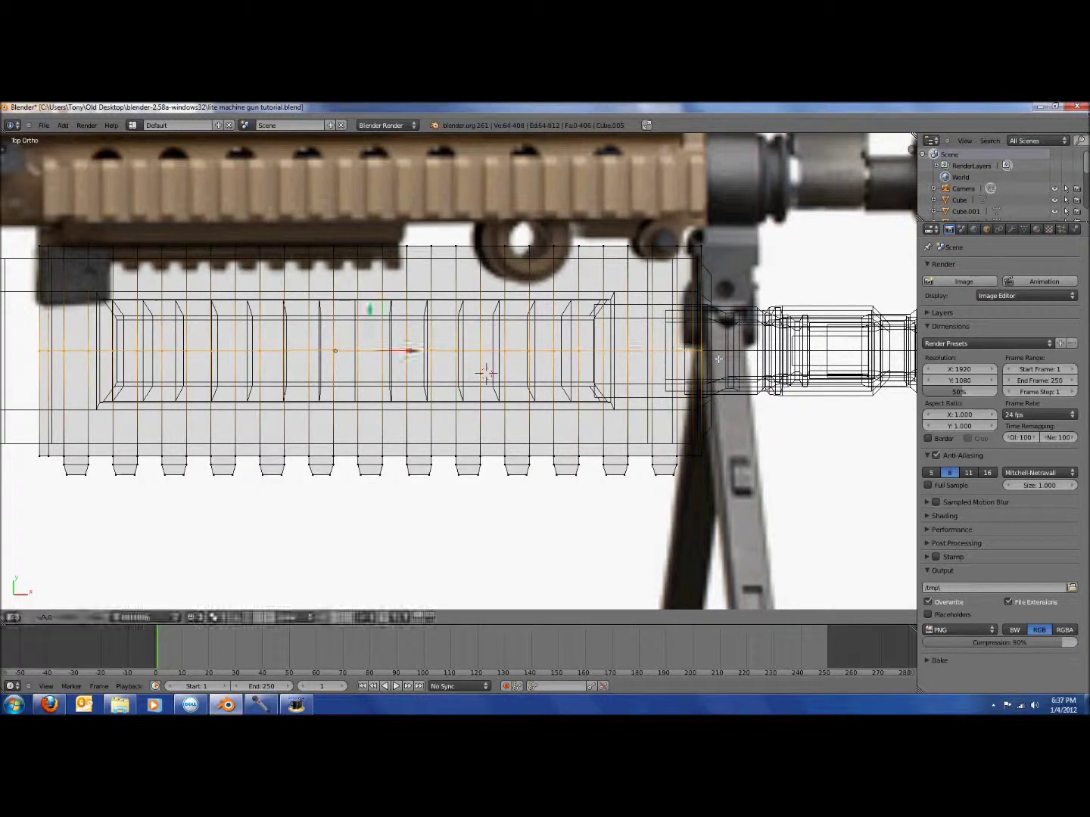
key(a)
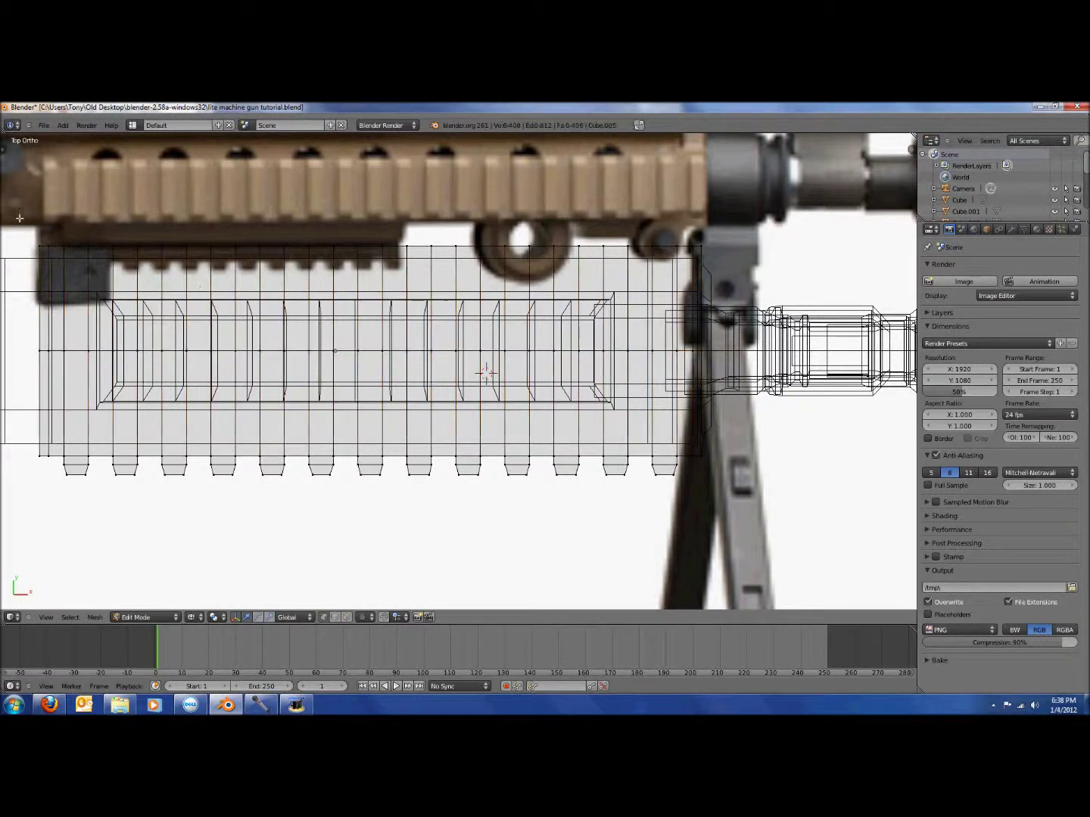
- Delete the vertices along the rail block's far side, opposite the teeth, leaving only the toothed half up to the centre loop
key(b)
drag(11, 213, 908, 259)
key(x)
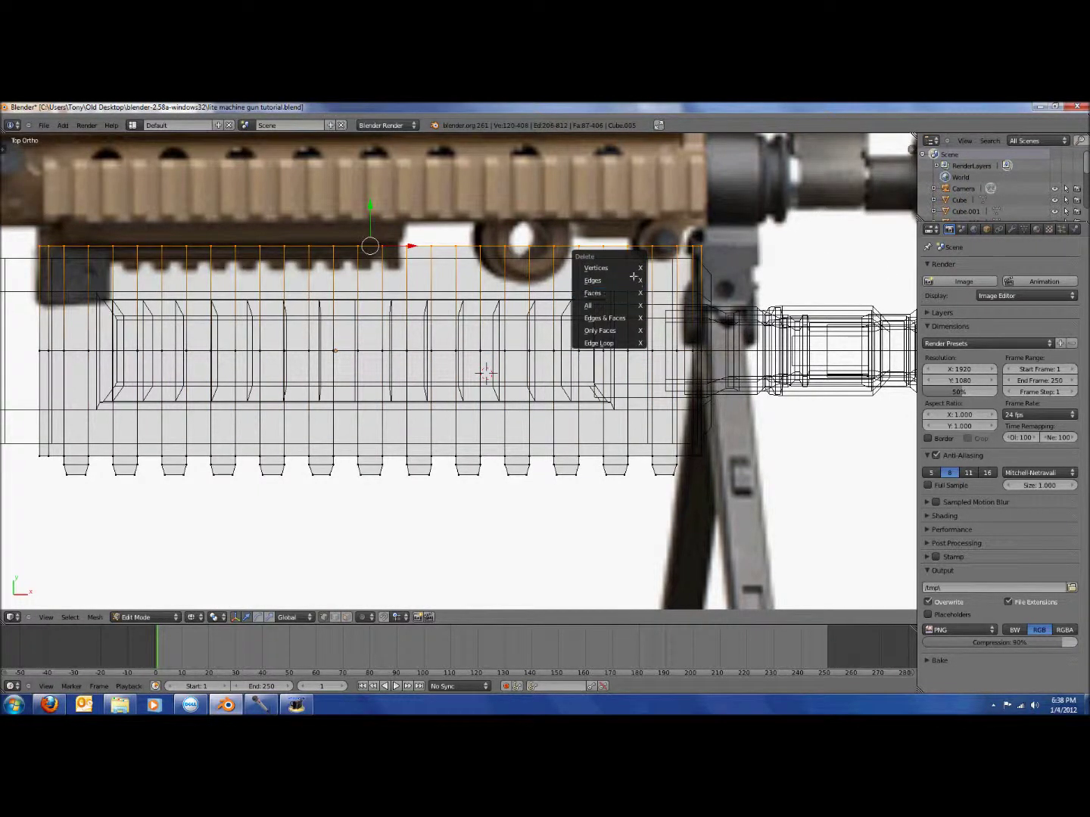
click(632, 270)
key(z)
mouse_move(745, 360)
middle_down()
mouse_move(551, 344)
mouse_move(464, 147)
middle_up()
key(KP_7)
- Add a Mirror modifier to the half rail and mirror it along Y instead of X
click(1010, 229)
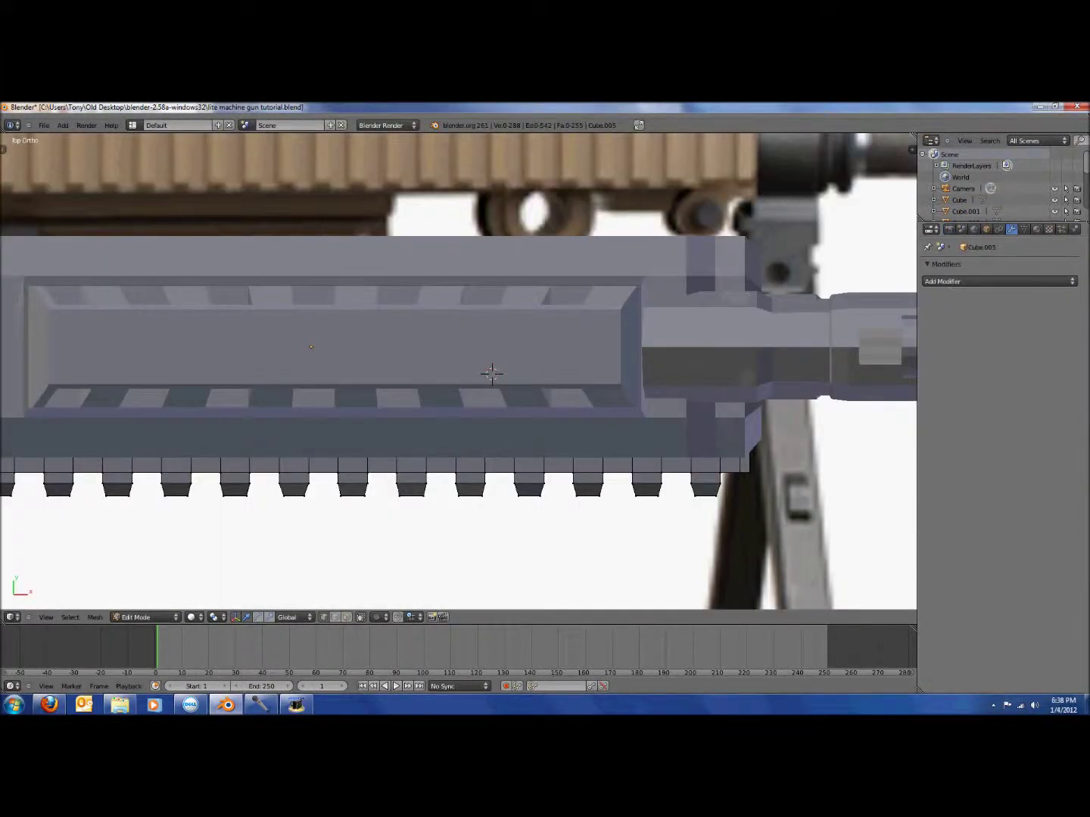
click(991, 281)
click(817, 393)
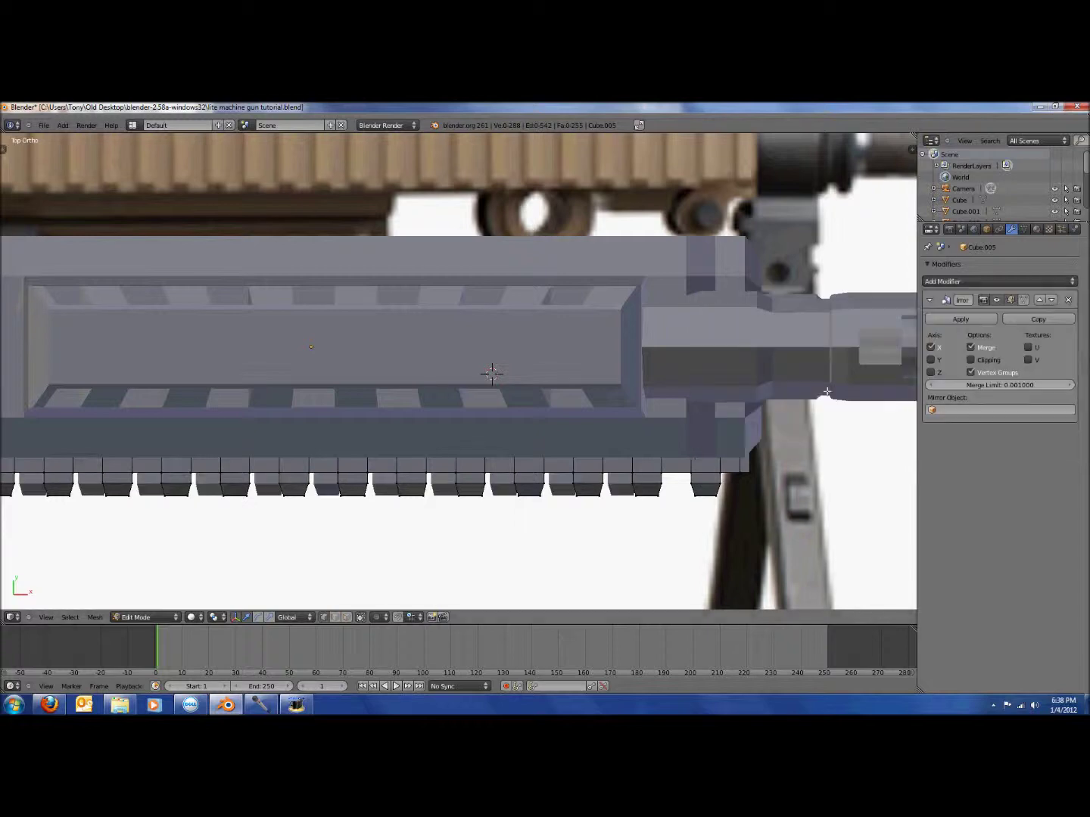
click(936, 349)
click(936, 361)
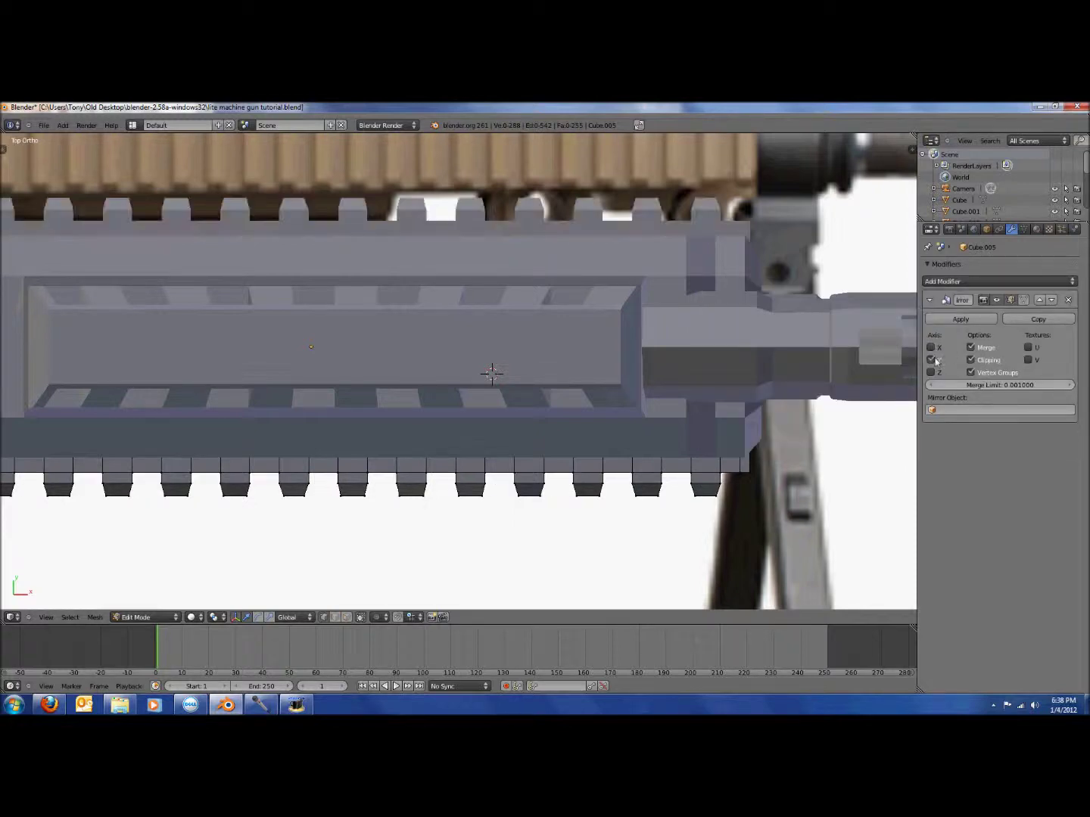
- Apply the Mirror modifier to the rail in Object Mode and save the file
scroll(765, 351, down, 3)
key(KP_3)
scroll(682, 390, up, 2)
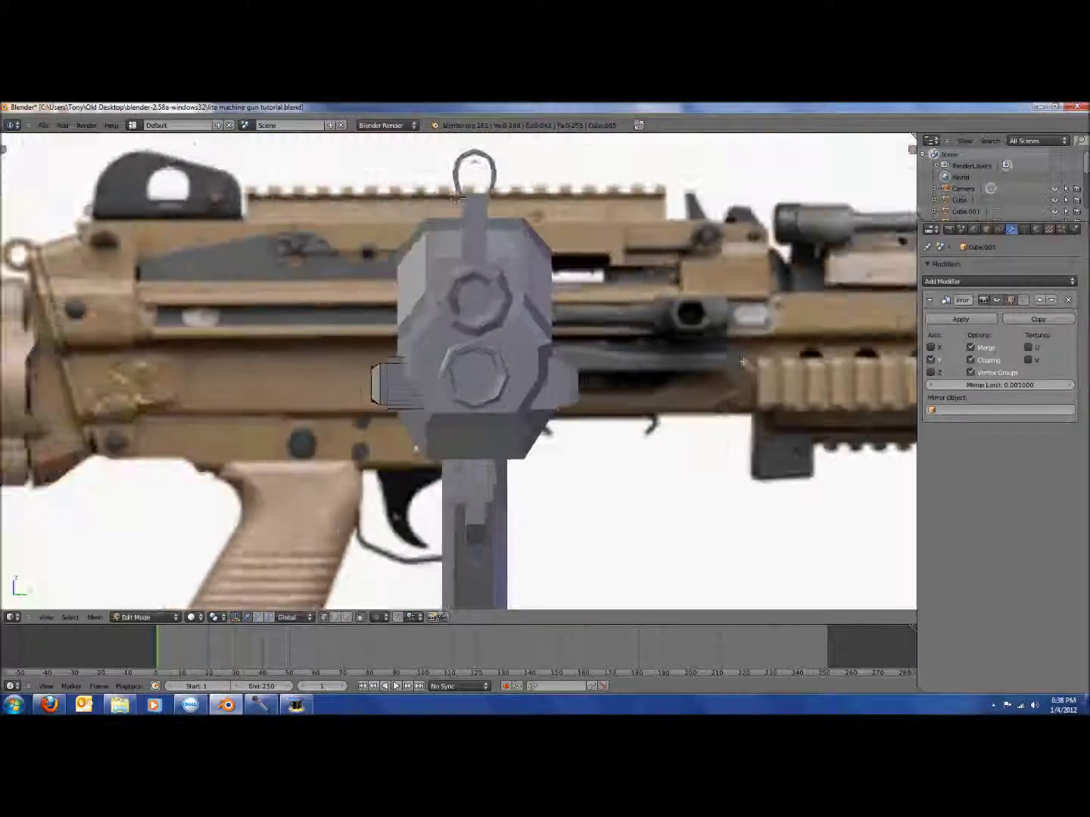
middle_drag(670, 398, 840, 352)
scroll(839, 352, up, 2)
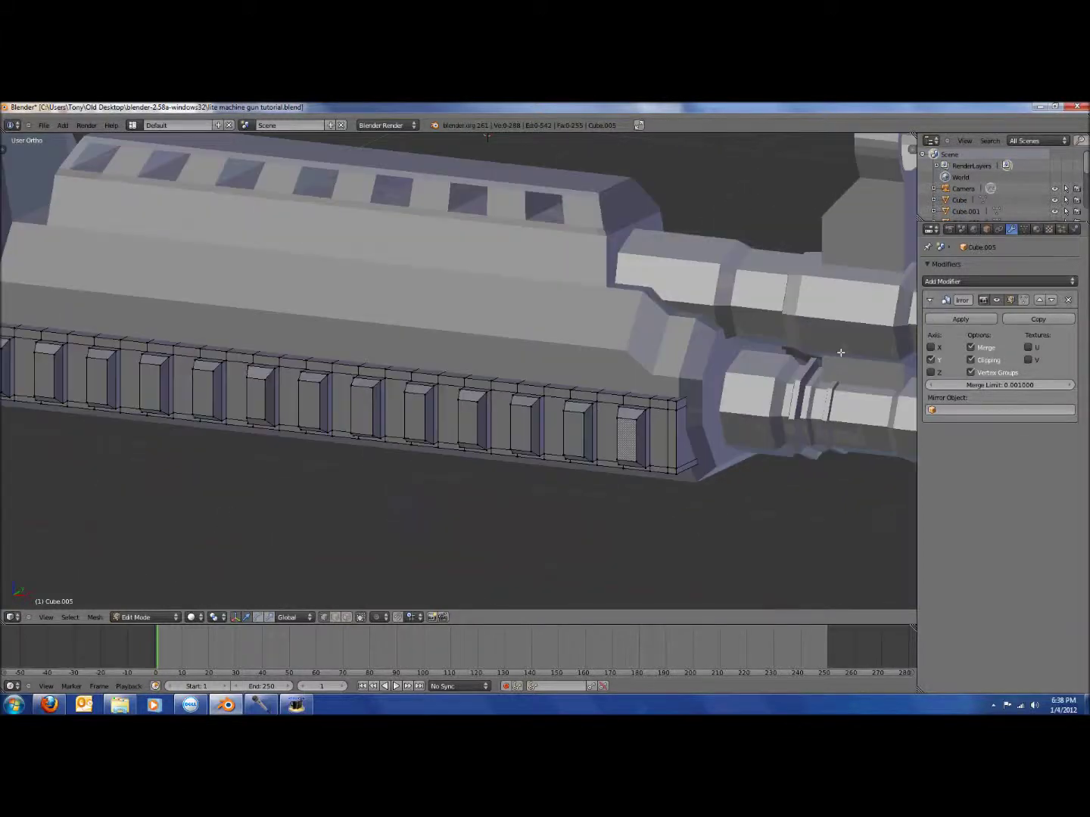
click(977, 318)
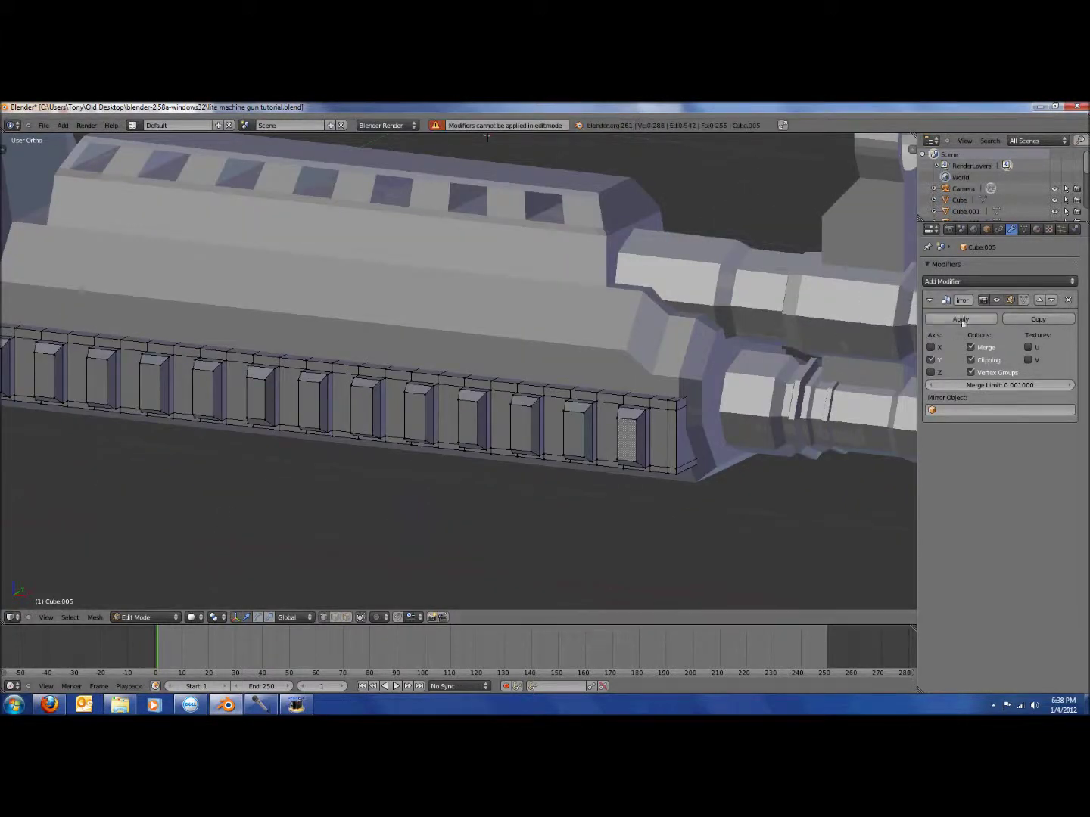
key(Tab)
middle_drag(647, 413, 747, 401)
click(960, 318)
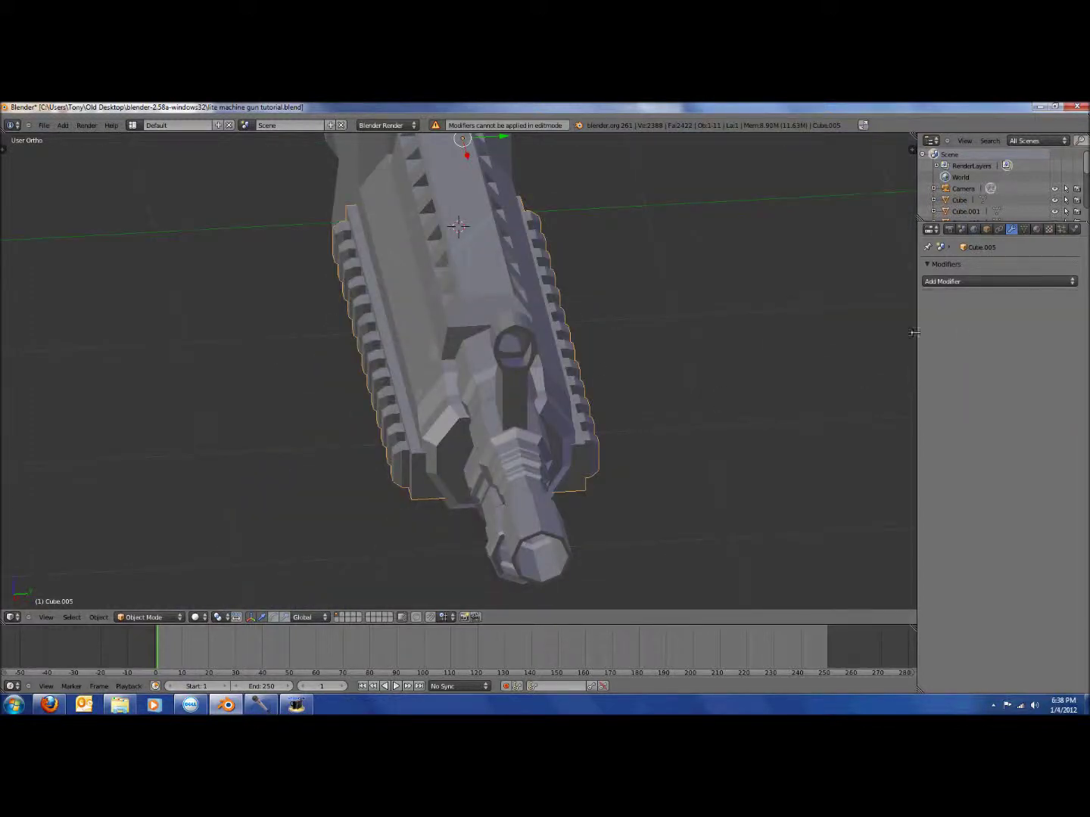
key(ctrl+s)
- Check the mirrored side rails against the reference image, deselect everything and save the file again
key(KP_1)
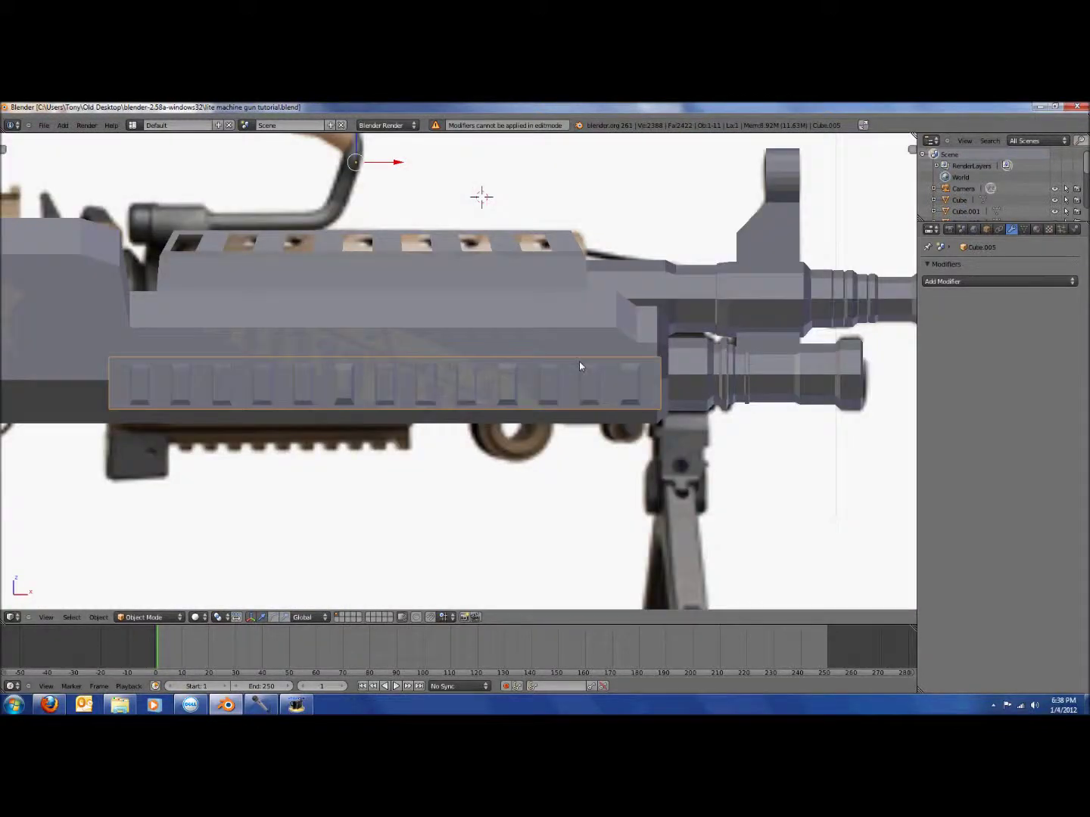
middle_drag(654, 370, 567, 386)
key(KP_1)
scroll(591, 367, down, 5)
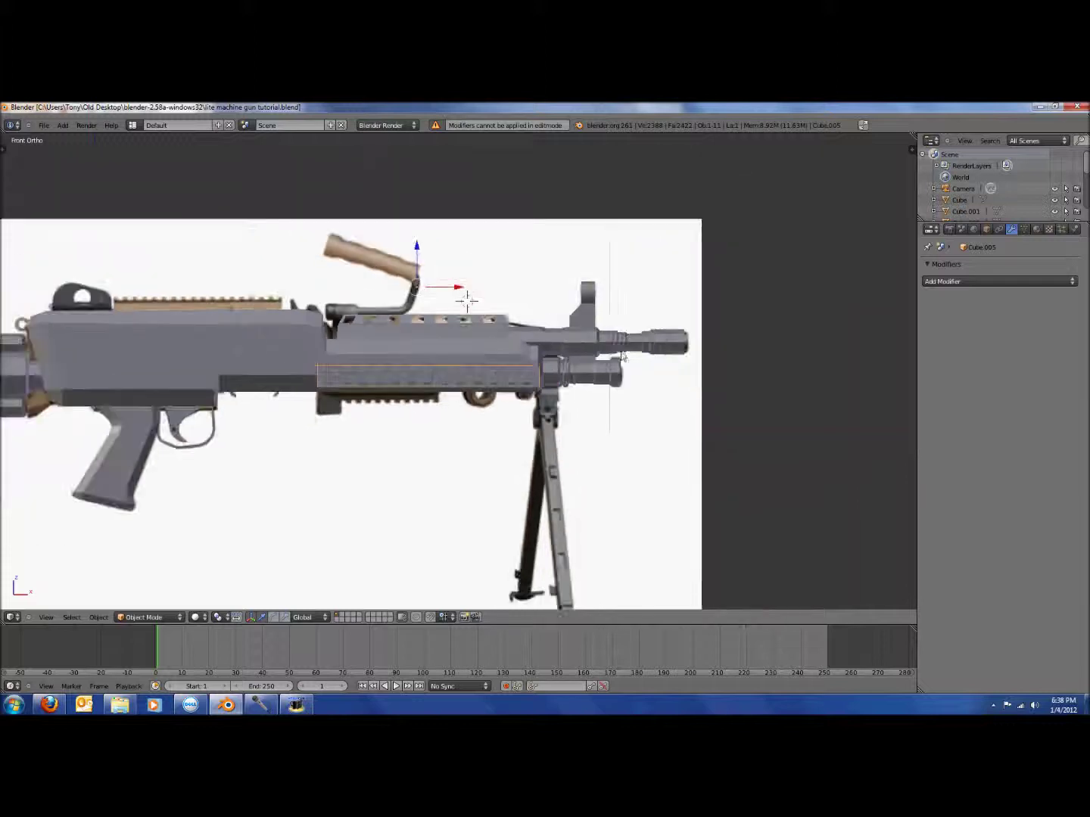
key(a)
middle_drag(624, 362, 544, 427)
key(ctrl+s)
click(545, 428)
scroll(442, 432, up, 1)
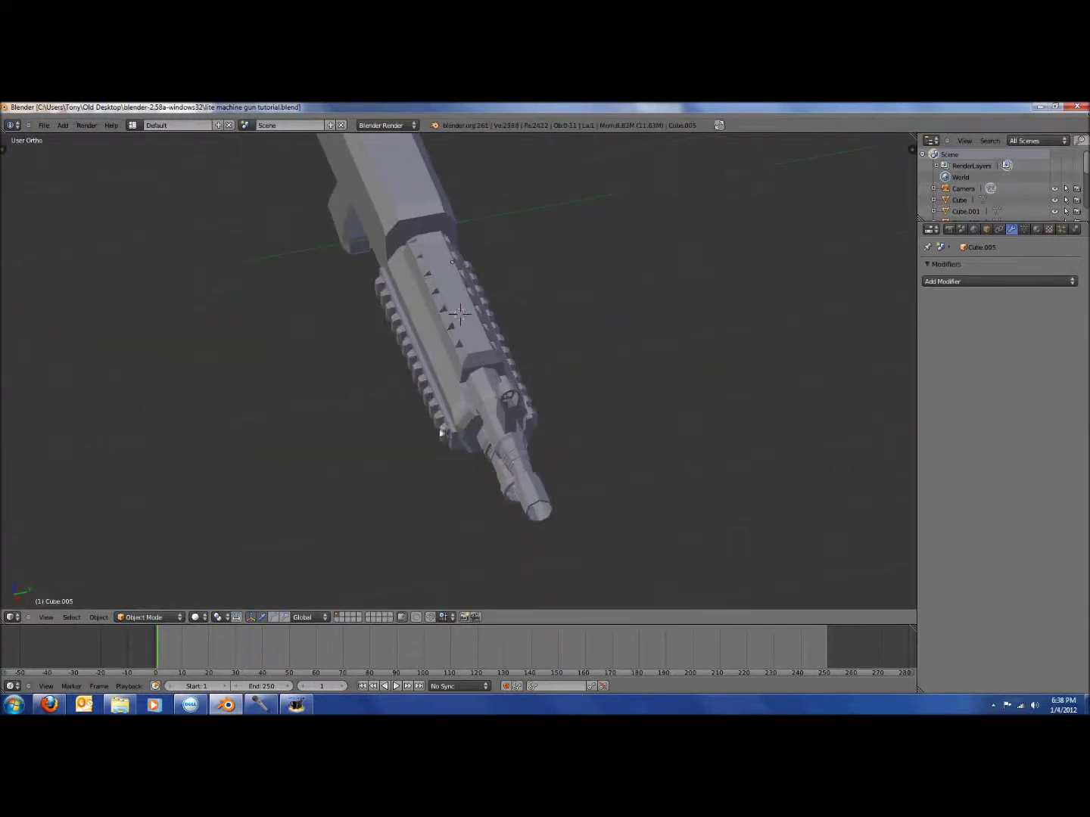
- Examine the whole gun from several sides and compare the receiver's top with the toothed rail in the front reference image
shift+middle_drag(442, 431, 658, 401)
scroll(687, 399, down, 3)
key(KP_3)
scroll(805, 394, up, 1)
middle_drag(805, 393, 693, 374)
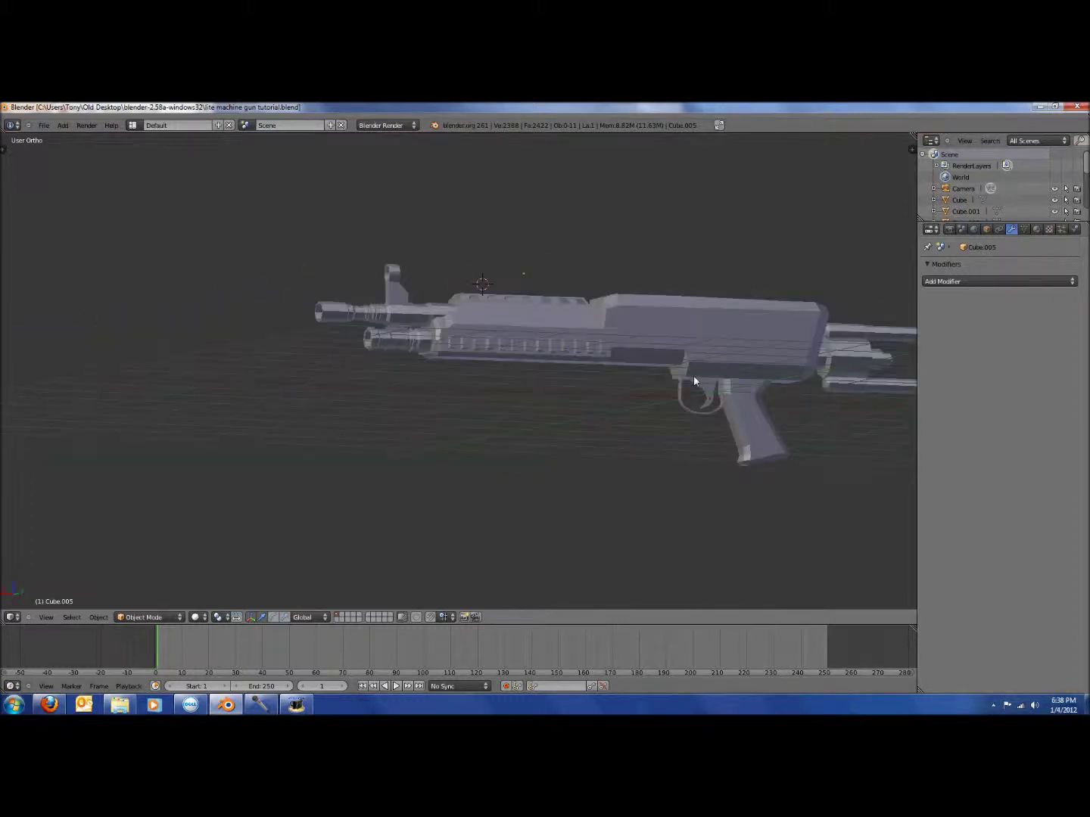
key(KP_1)
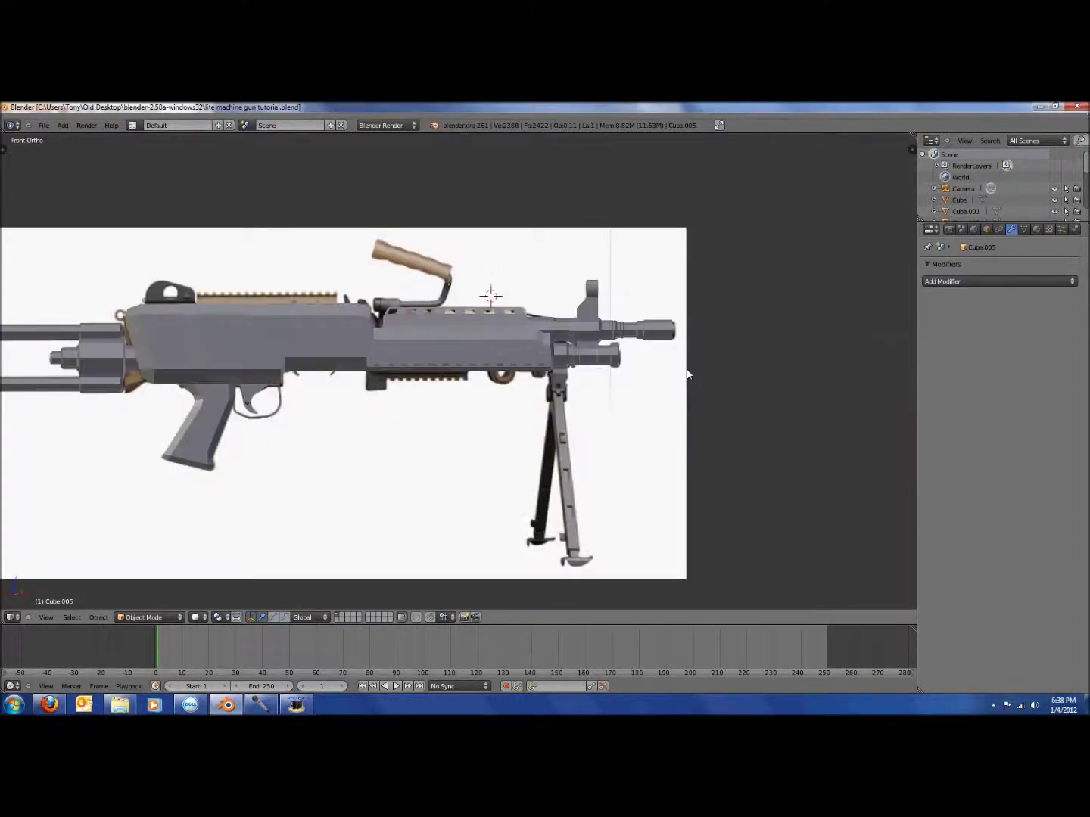
scroll(612, 369, up, 1)
scroll(362, 391, up, 1)
shift+middle_drag(363, 391, 708, 444)
scroll(629, 324, up, 3)
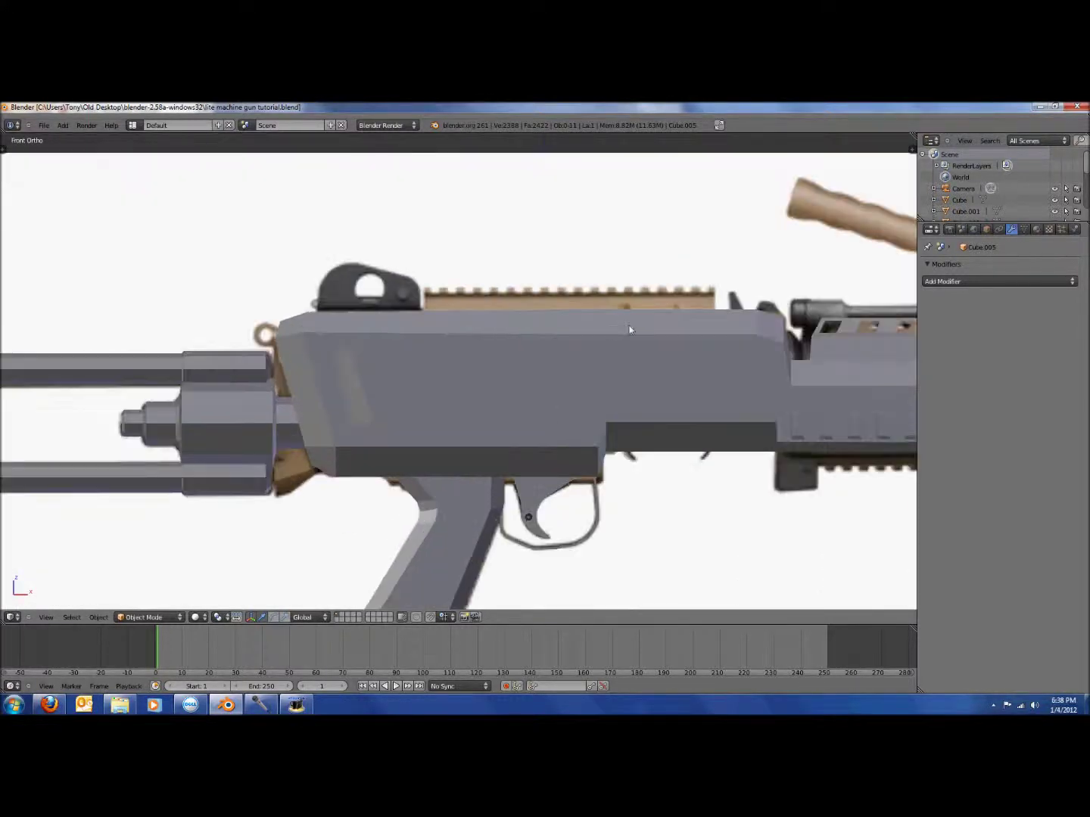
shift+middle_drag(629, 330, 576, 409)
scroll(576, 408, up, 2)
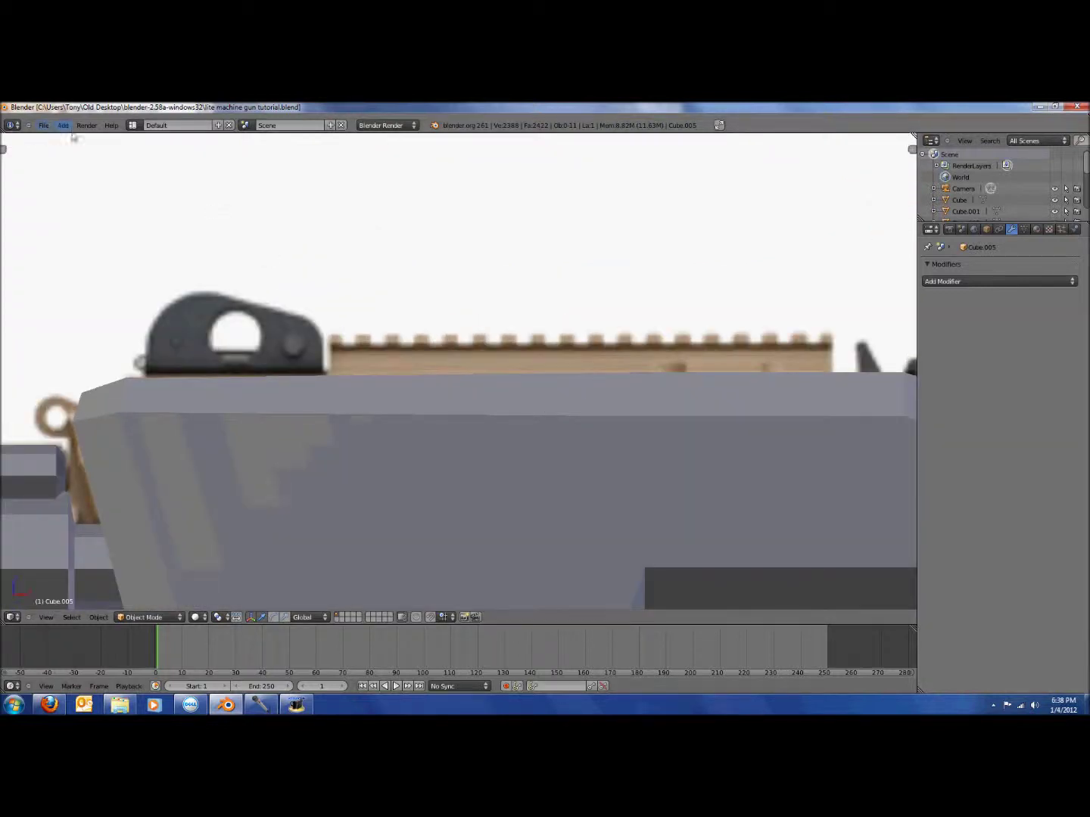
key(KP_5)
scroll(830, 360, down, 4)
key(Tab)
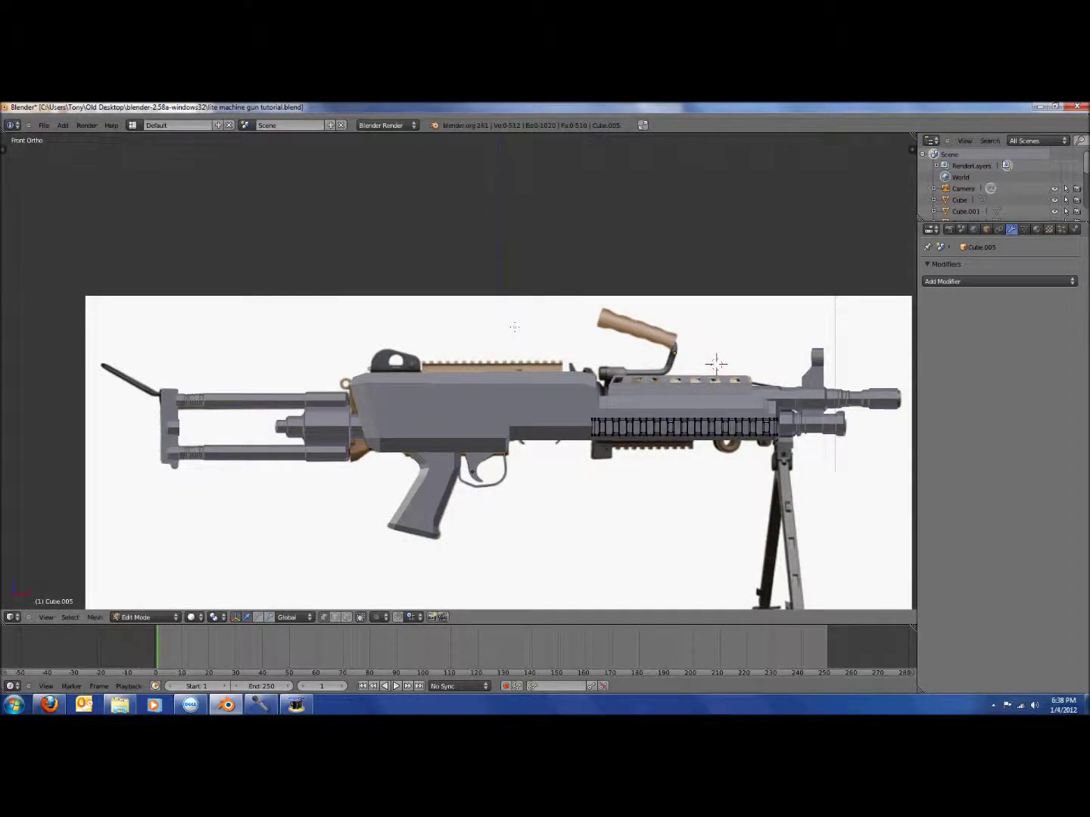
scroll(514, 327, up, 2)
click(63, 125)
mouse_move(70, 136)
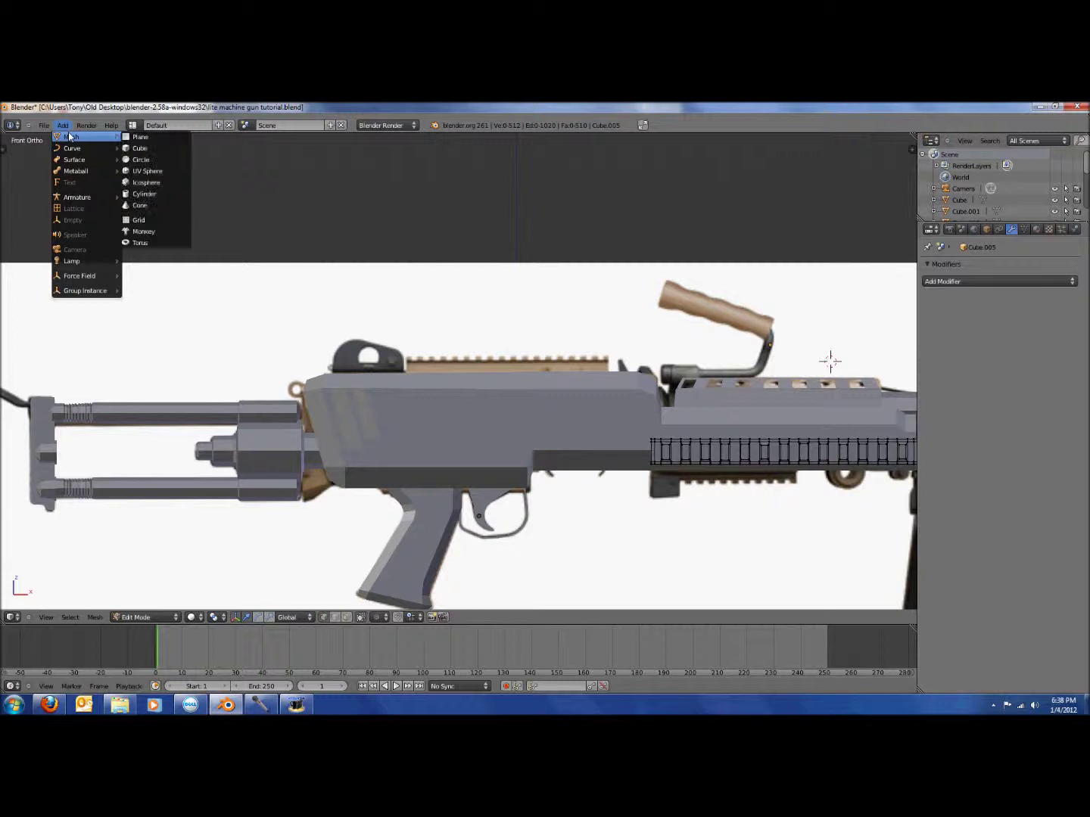
click(145, 148)
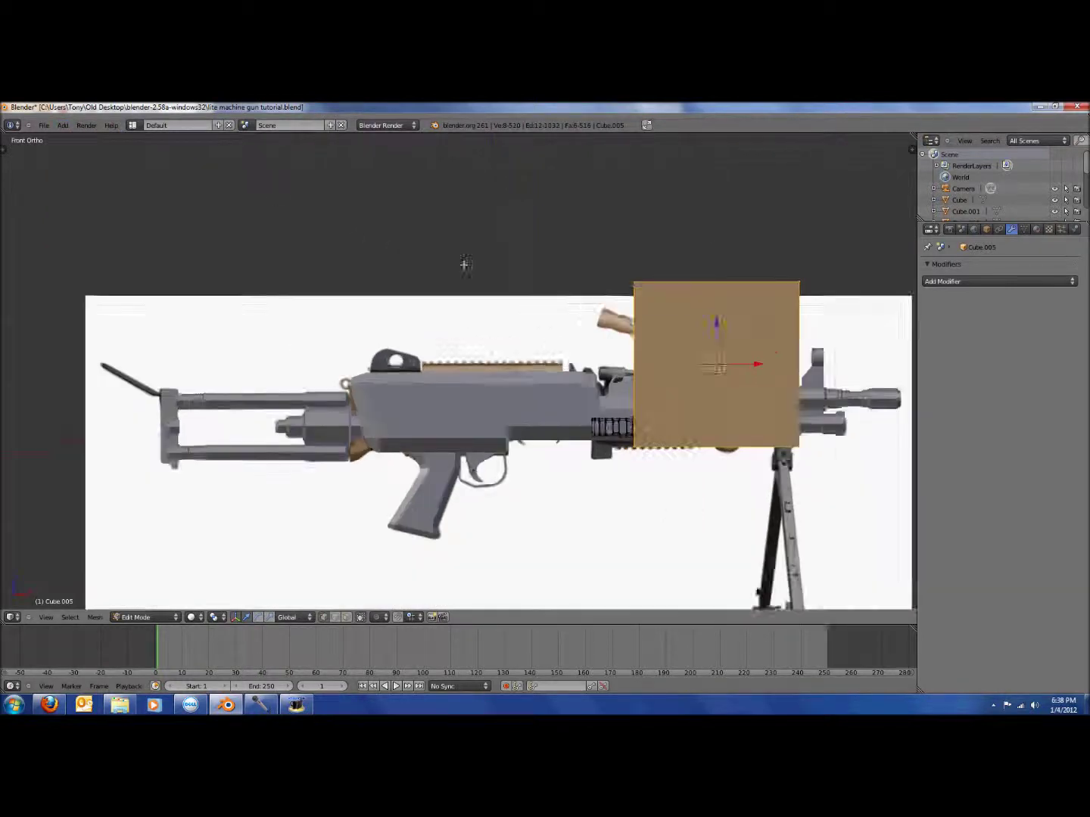
key(KP_3)
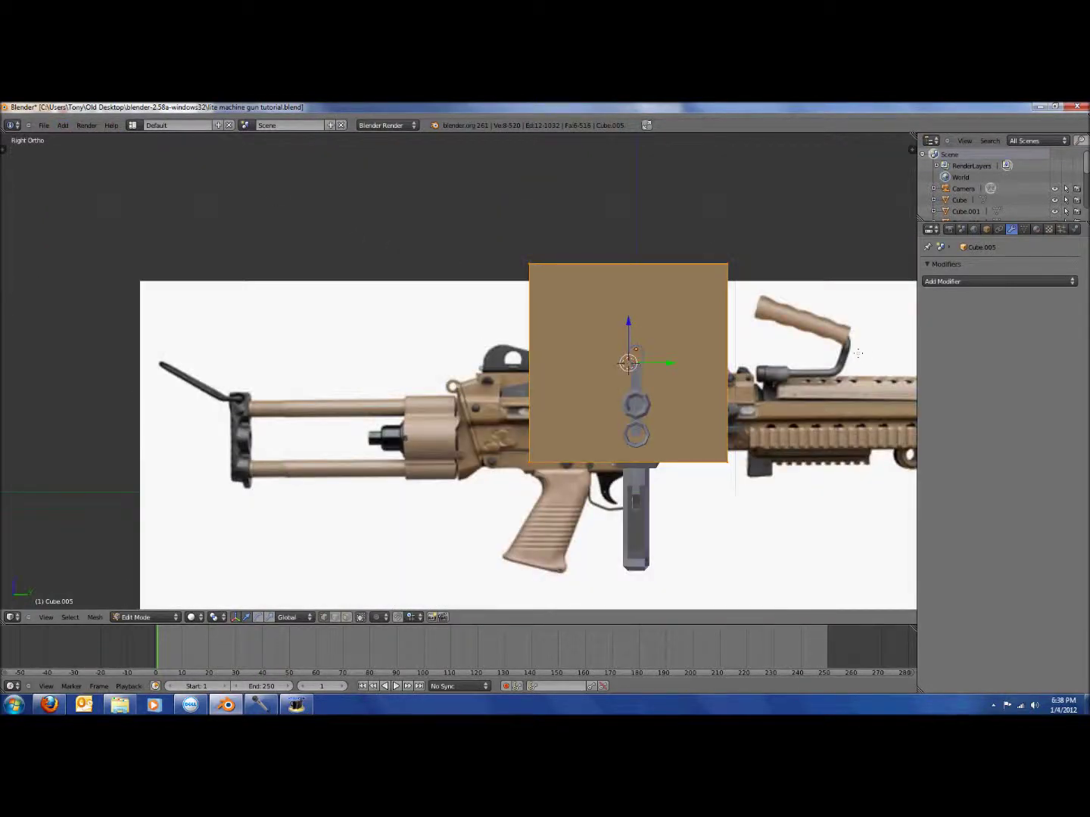
key(x)
click(779, 335)
key(Tab)
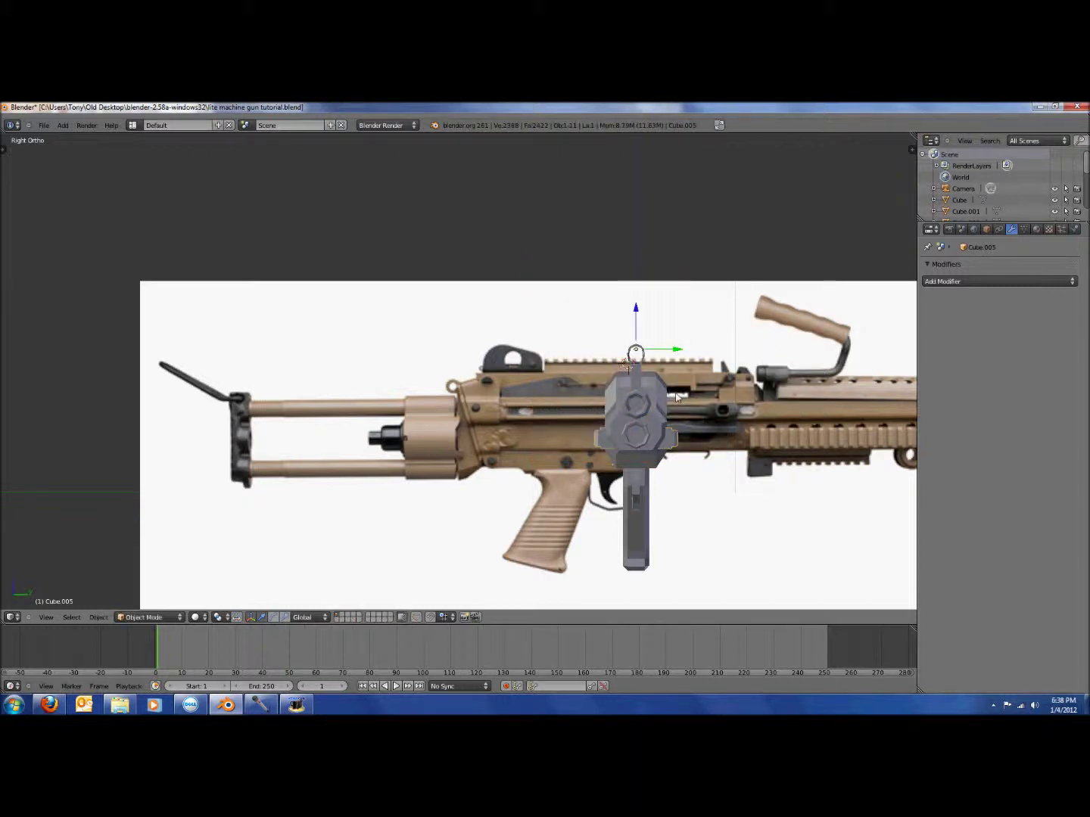
- Select the main receiver body and snap the 3D cursor to its origin with Cursor to Selected
right_click(663, 403)
key(shift+s)
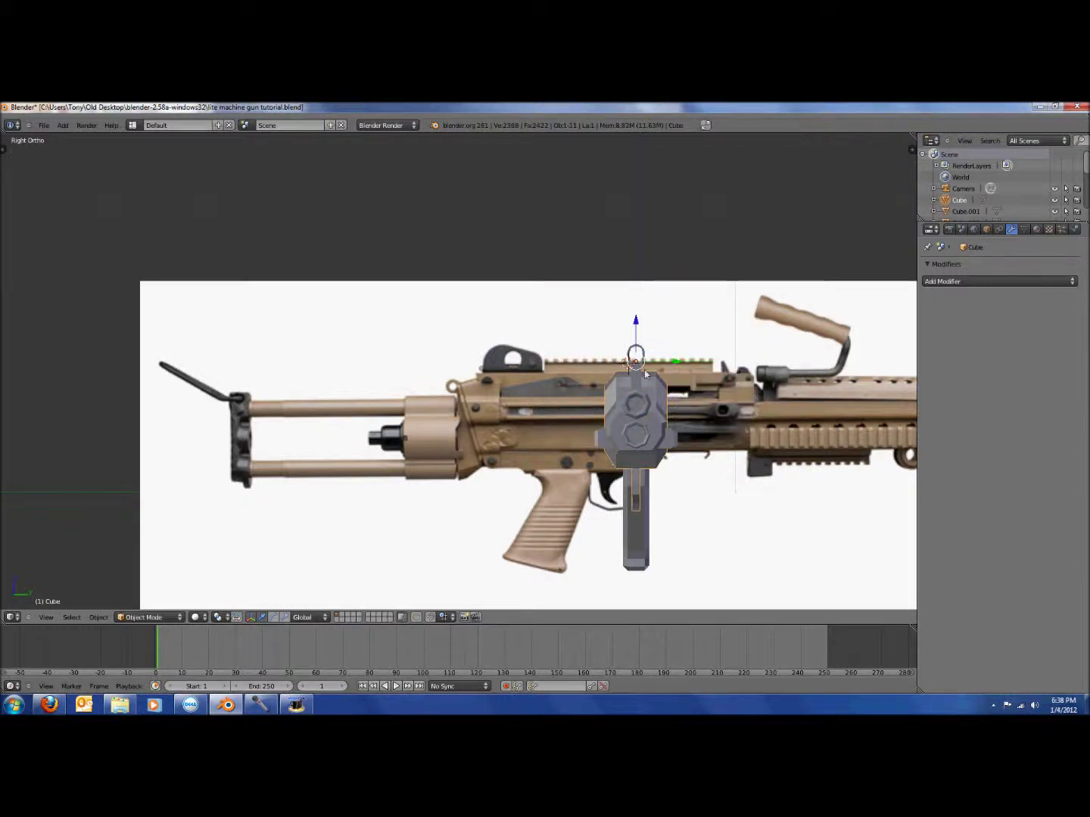
scroll(621, 359, up, 2)
key(ctrl+shift+alt+c)
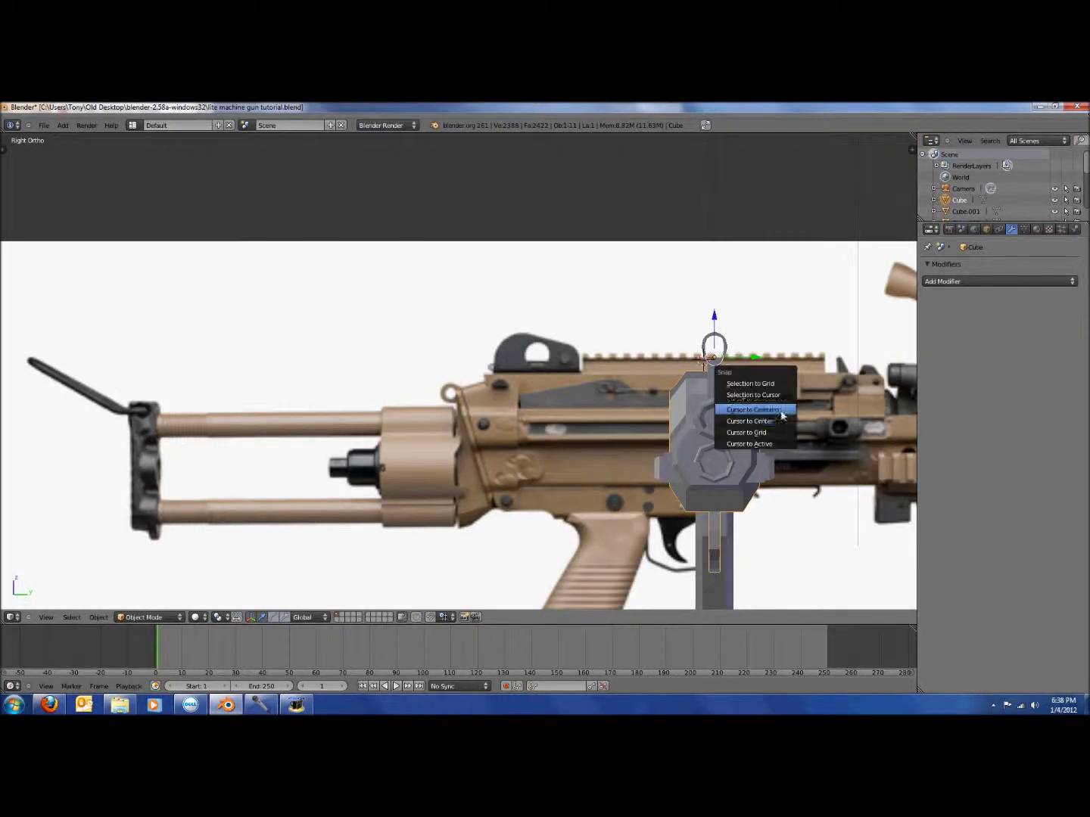
click(767, 412)
key(KP_1)
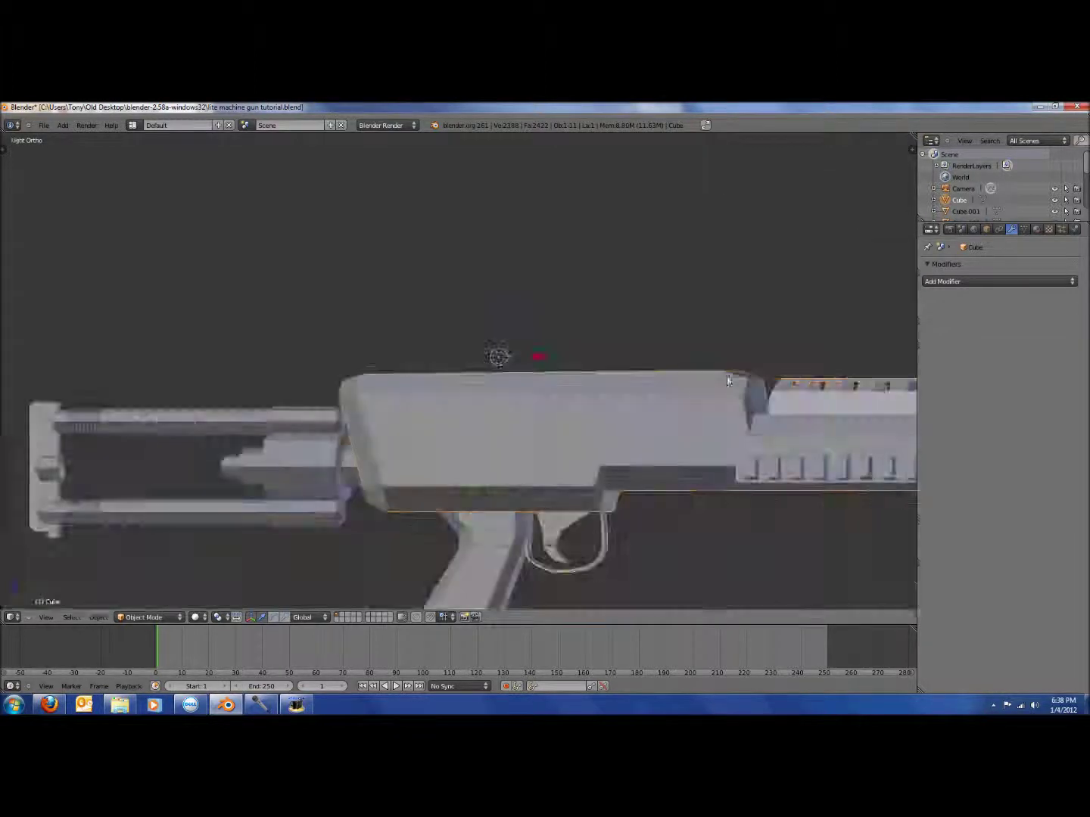
- Add a cube at the 3D cursor inside the side rail object's mesh in Edit Mode
click(62, 125)
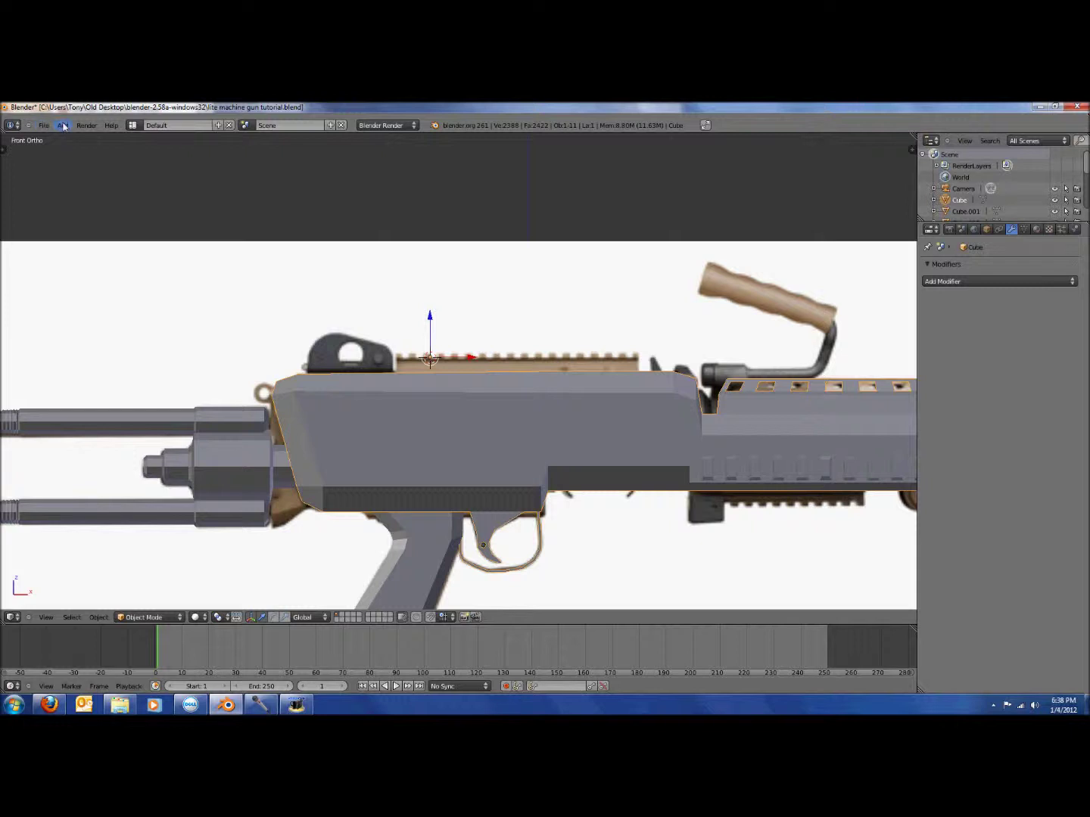
click(65, 126)
mouse_move(78, 139)
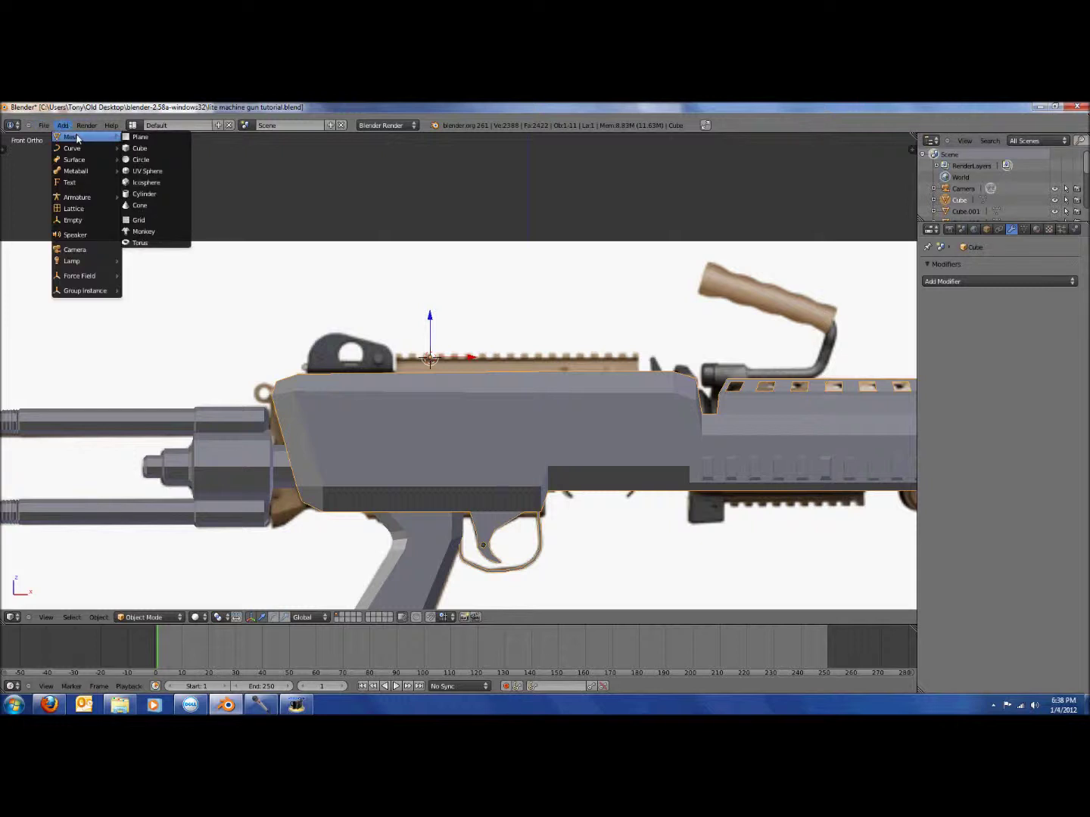
scroll(716, 405, down, 2)
right_click(724, 427)
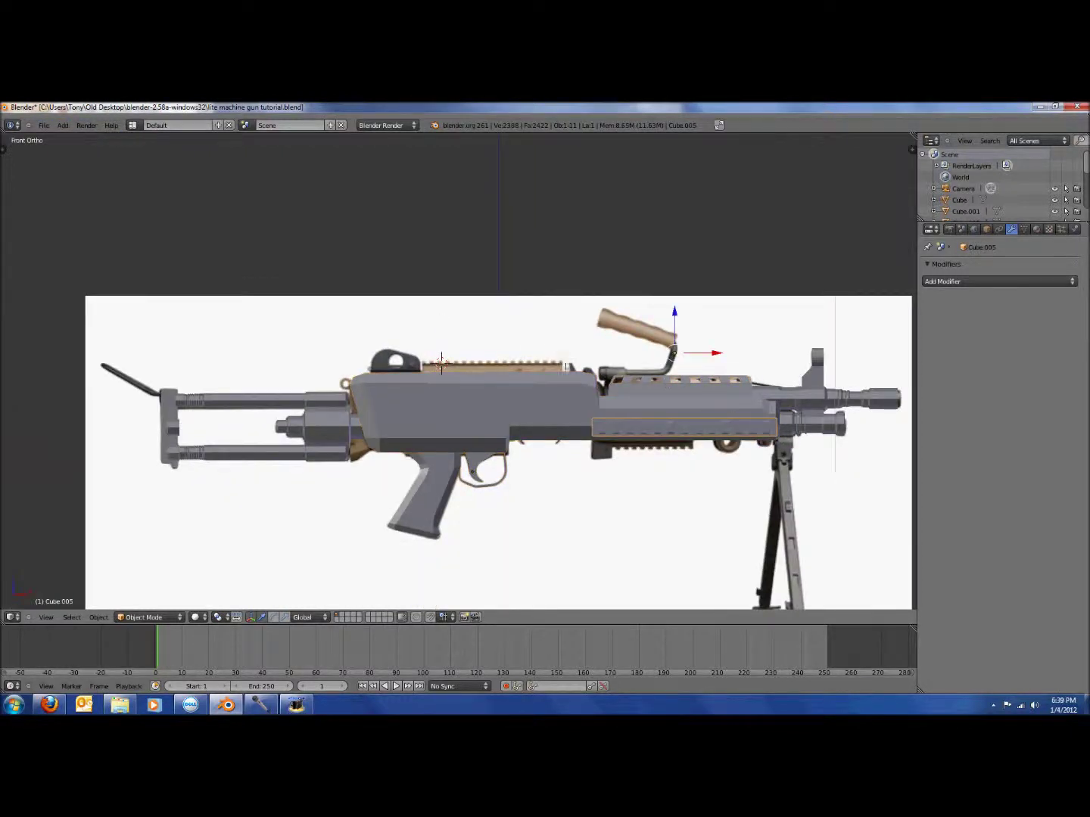
key(Tab)
click(64, 126)
mouse_move(72, 138)
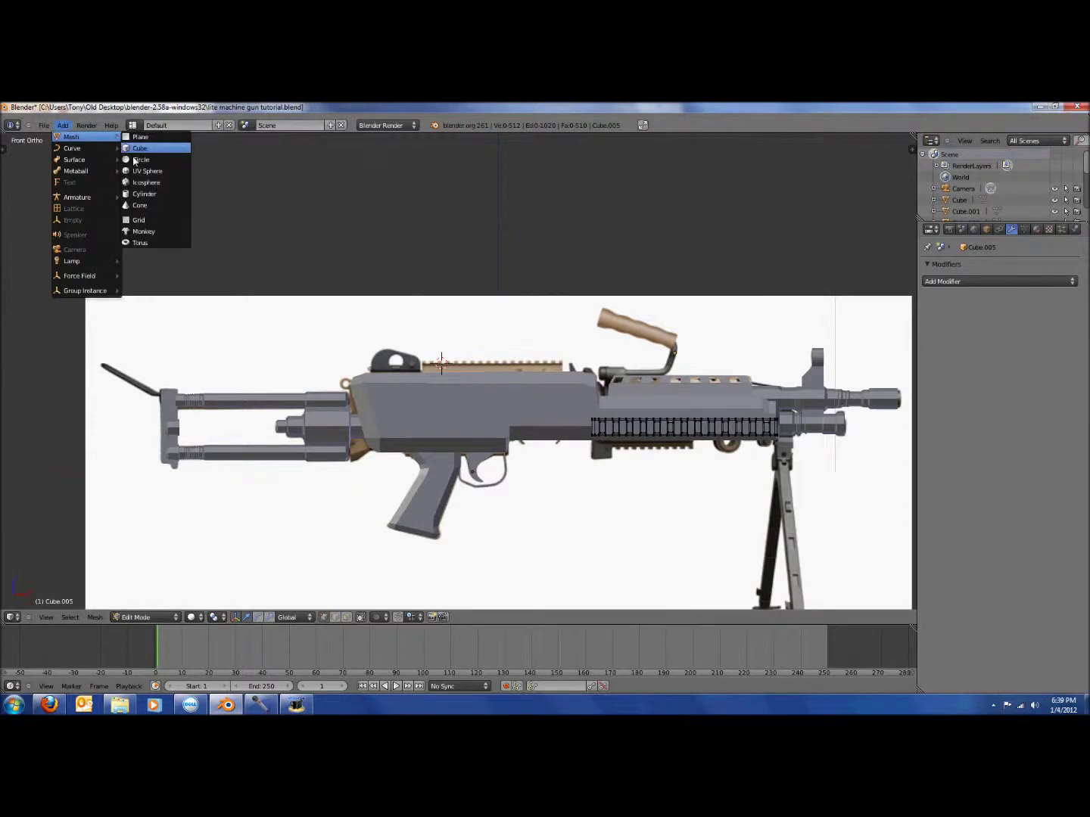
click(140, 147)
scroll(333, 237, down, 1)
key(KP_3)
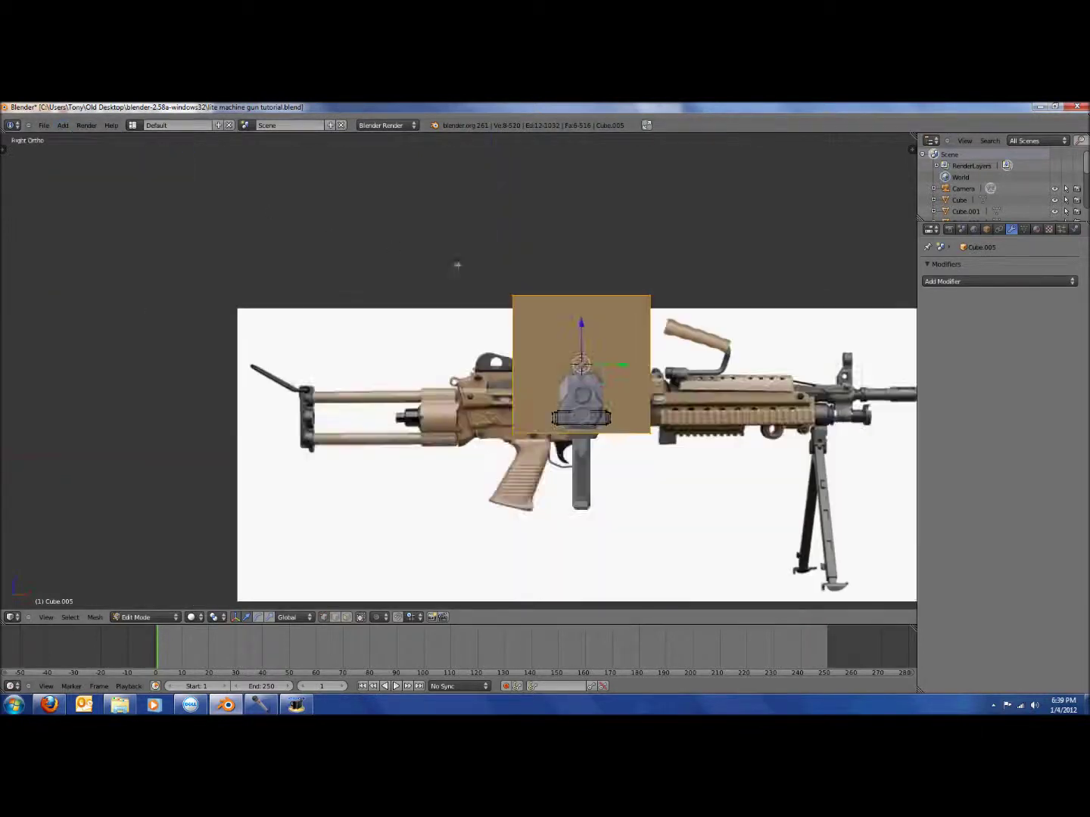
- Scale the new cube down along Y to roughly the receiver's width
scroll(457, 264, up, 2)
key(s)
key(y)
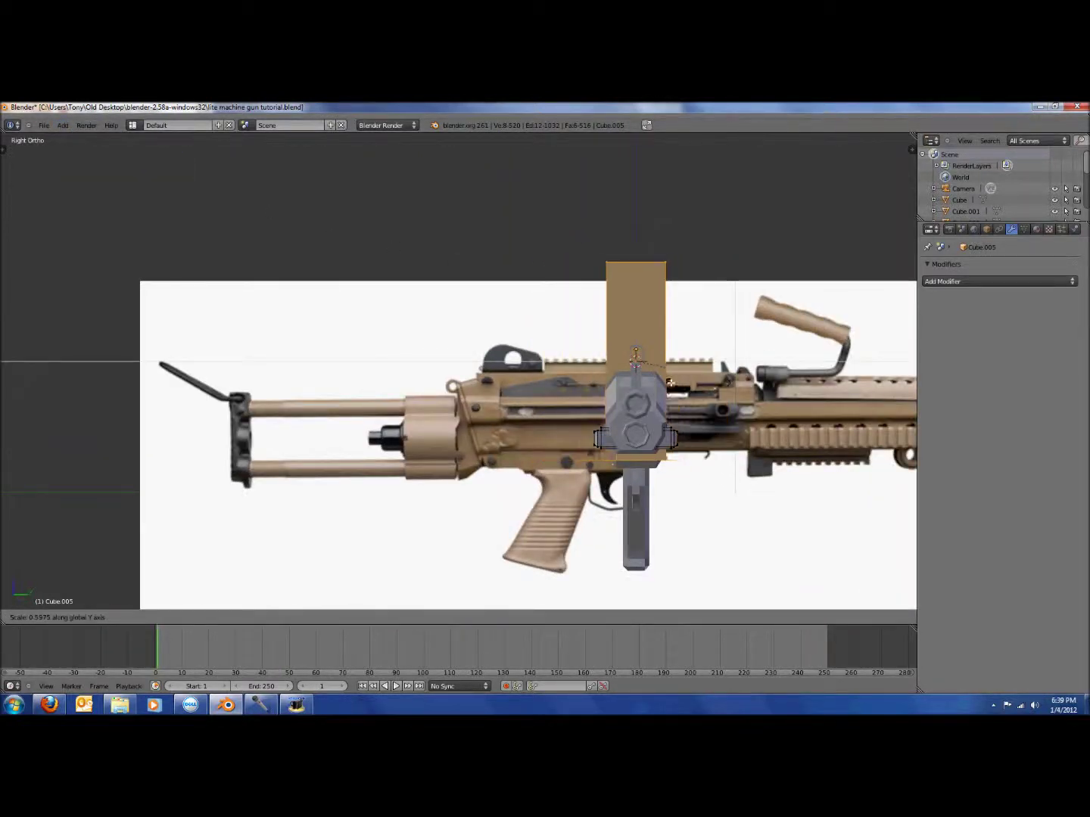
click(671, 384)
middle_drag(651, 380, 777, 428)
key(KP_1)
scroll(680, 363, up, 2)
middle_drag(680, 364, 672, 364)
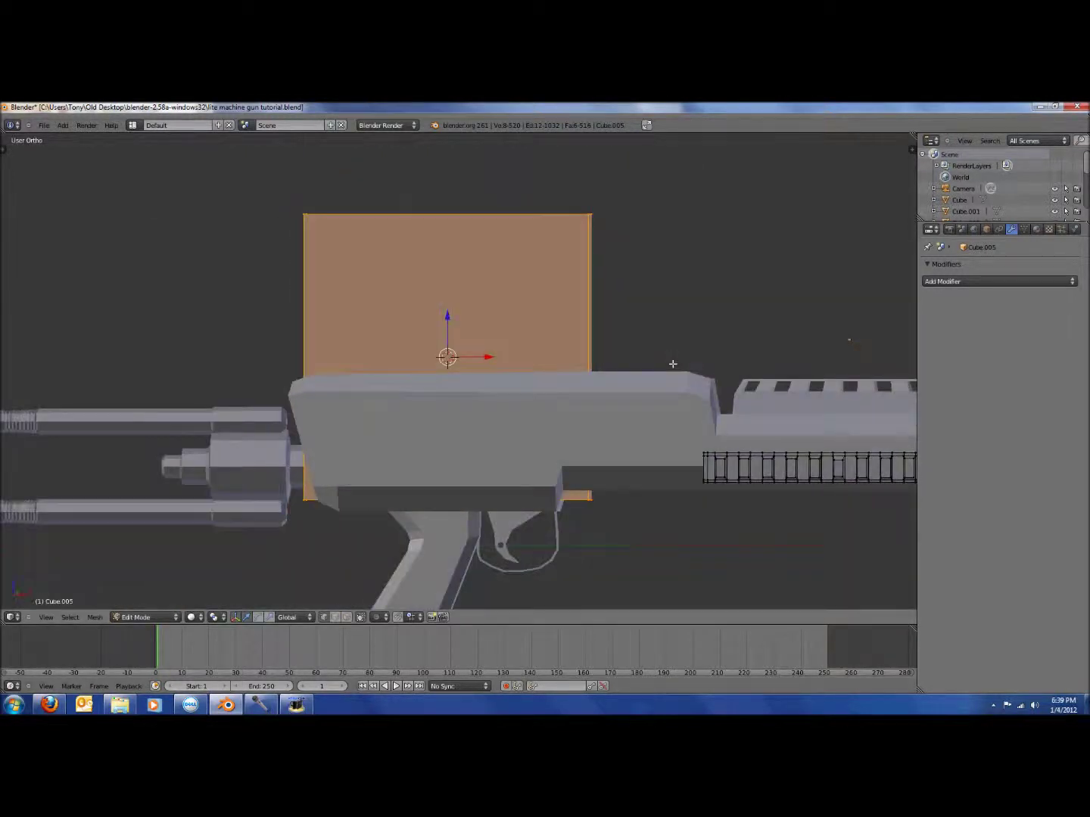
- Raise the cube's bottom vertices to the receiver's top edge in front wireframe view
key(KP_3)
mouse_move(814, 383)
middle_down()
mouse_move(779, 386)
mouse_move(803, 394)
middle_up()
key(KP_1)
key(z)
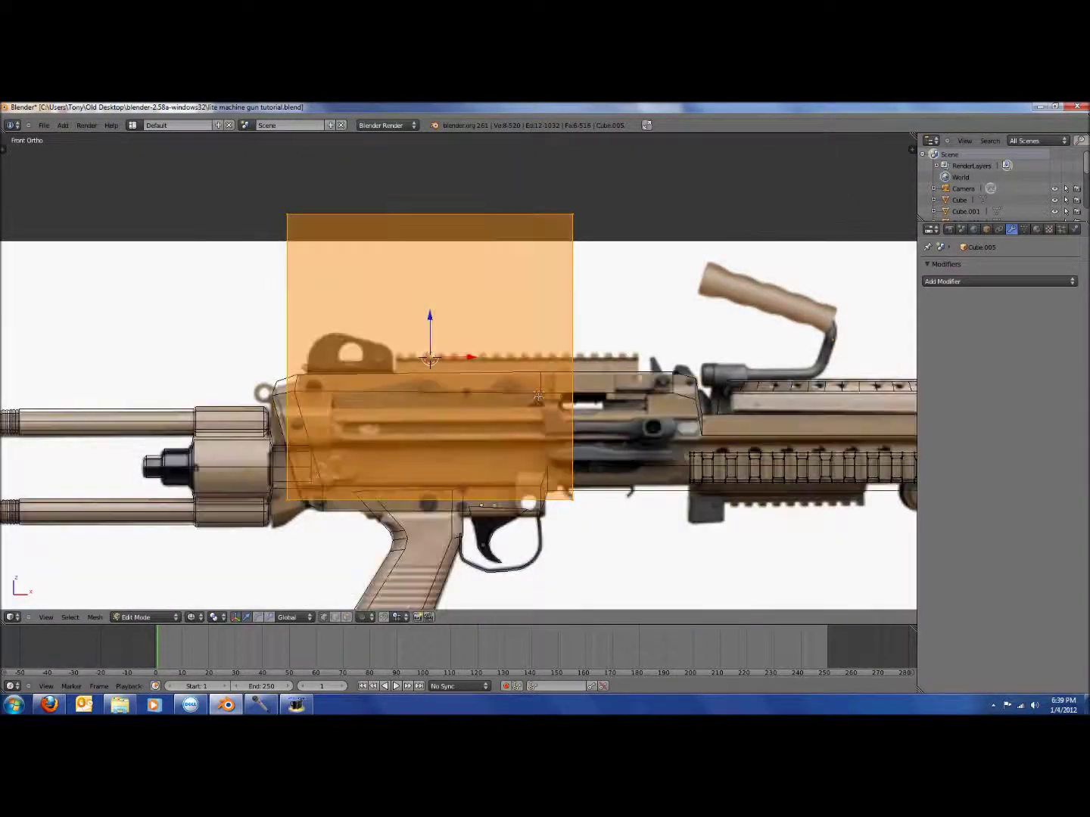
key(a)
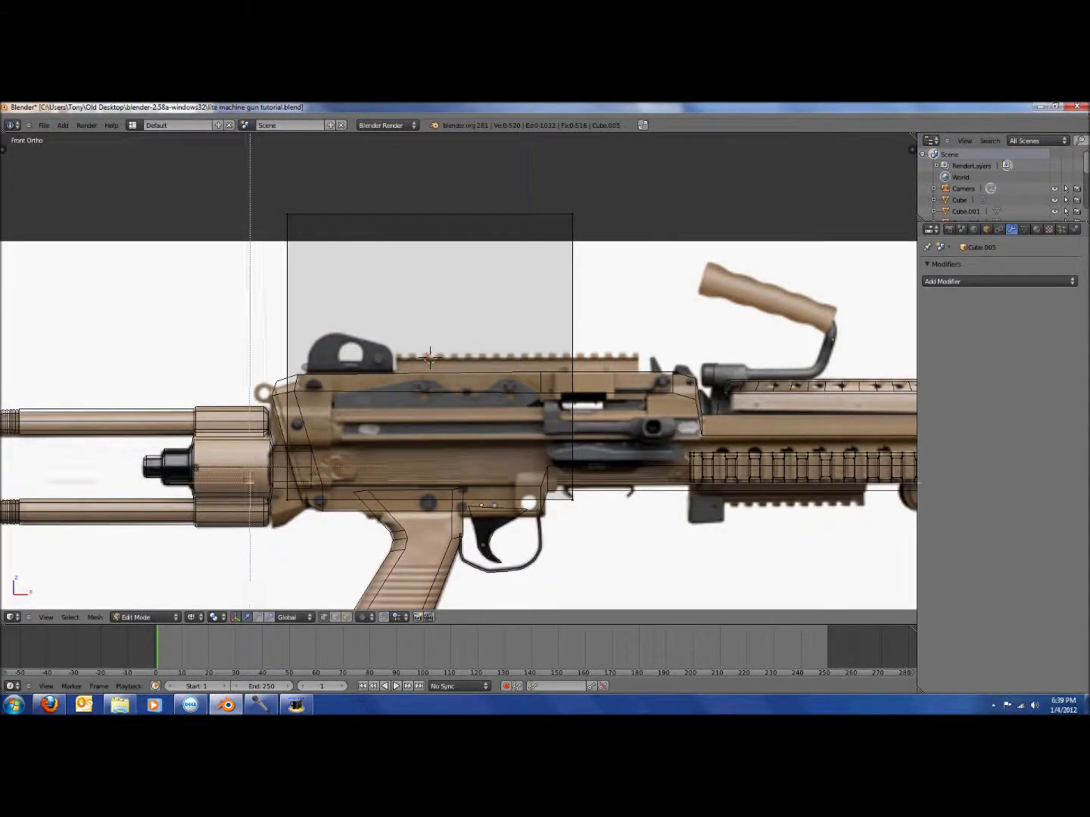
right_click(398, 429)
drag(429, 467, 413, 346)
- Move the cube's rear-side vertices along X to the rear end of the receiver's top rail in the reference
key(a)
key(b)
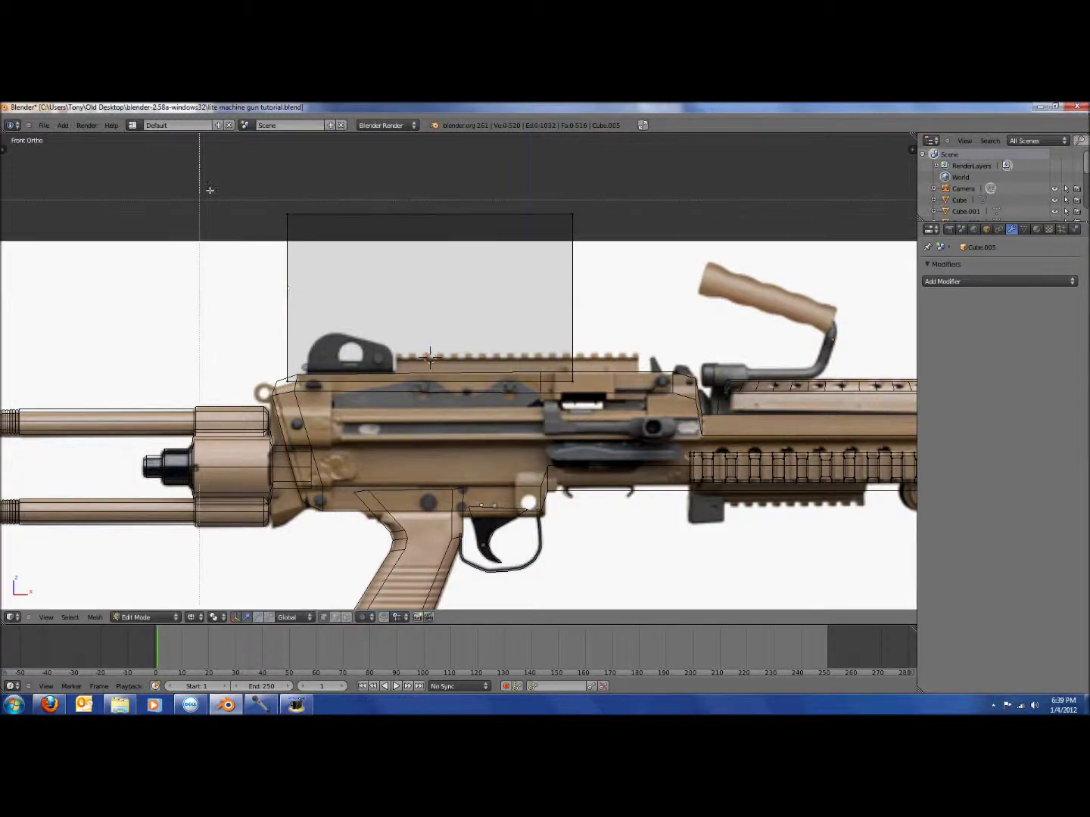
drag(207, 187, 323, 383)
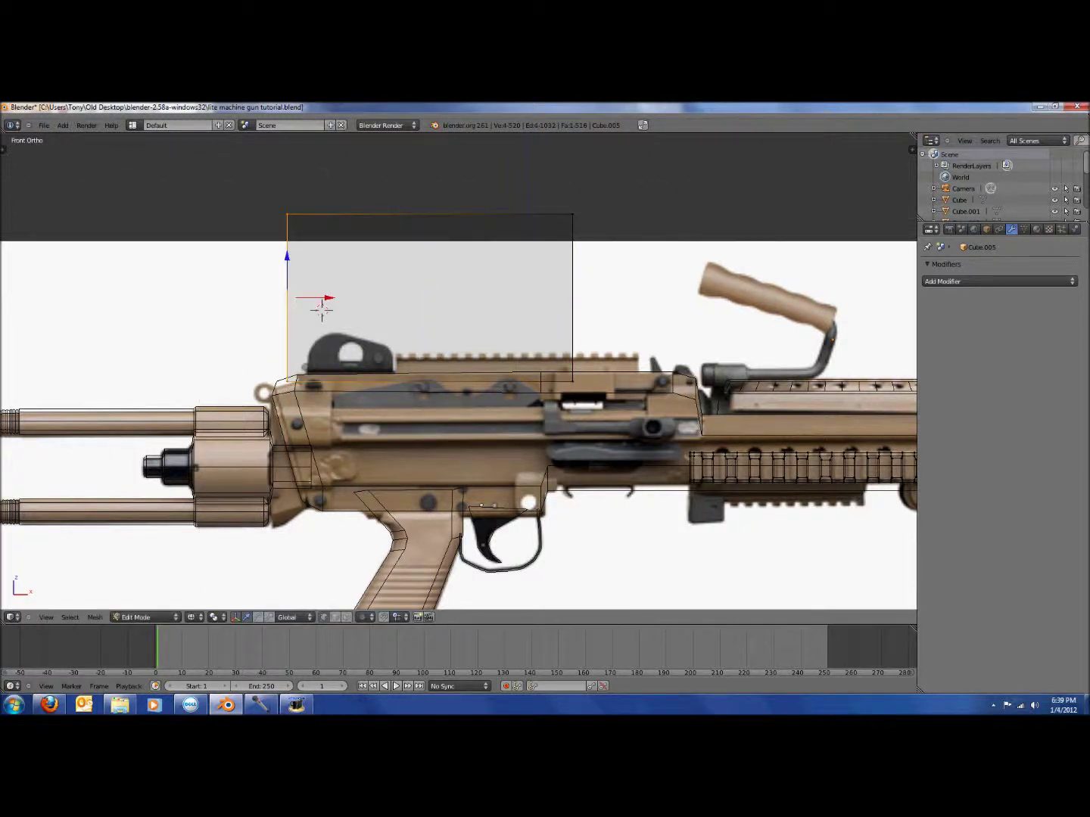
key(g)
key(x)
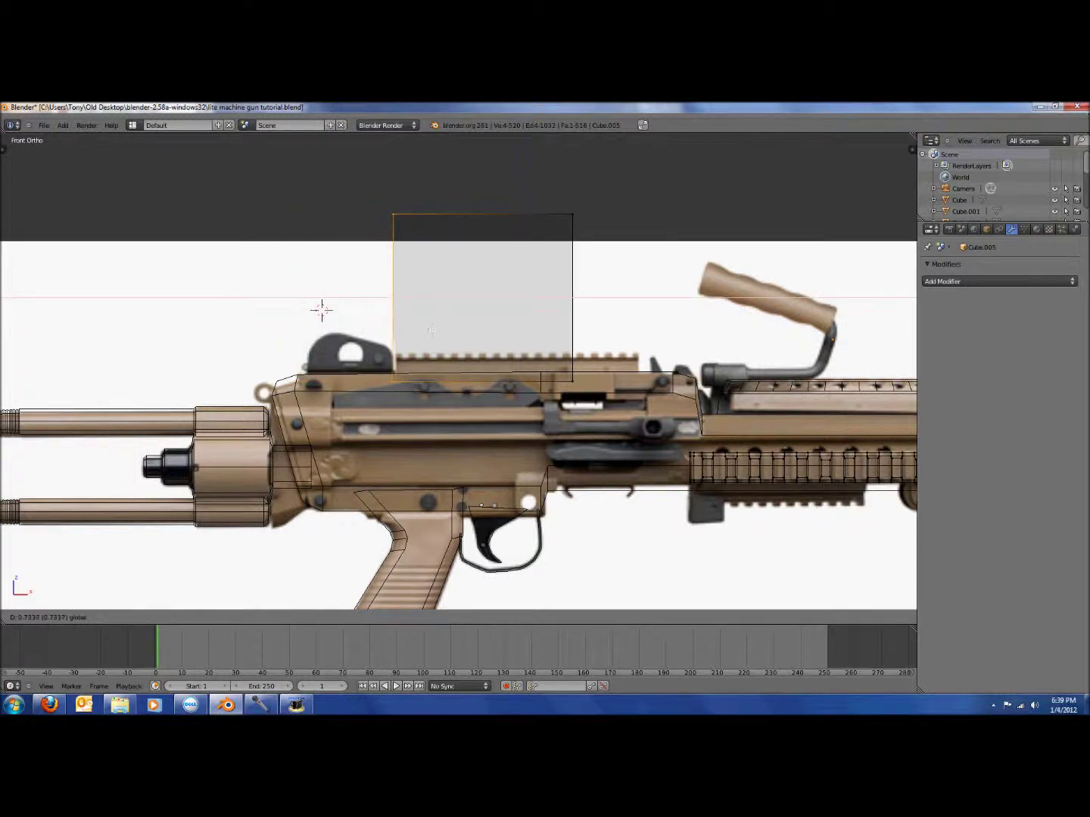
click(432, 330)
- Move the cube's front-side vertices along X to the front end of the top rail in the reference
key(a)
key(b)
drag(355, 189, 654, 444)
key(a)
key(b)
key(g)
key(x)
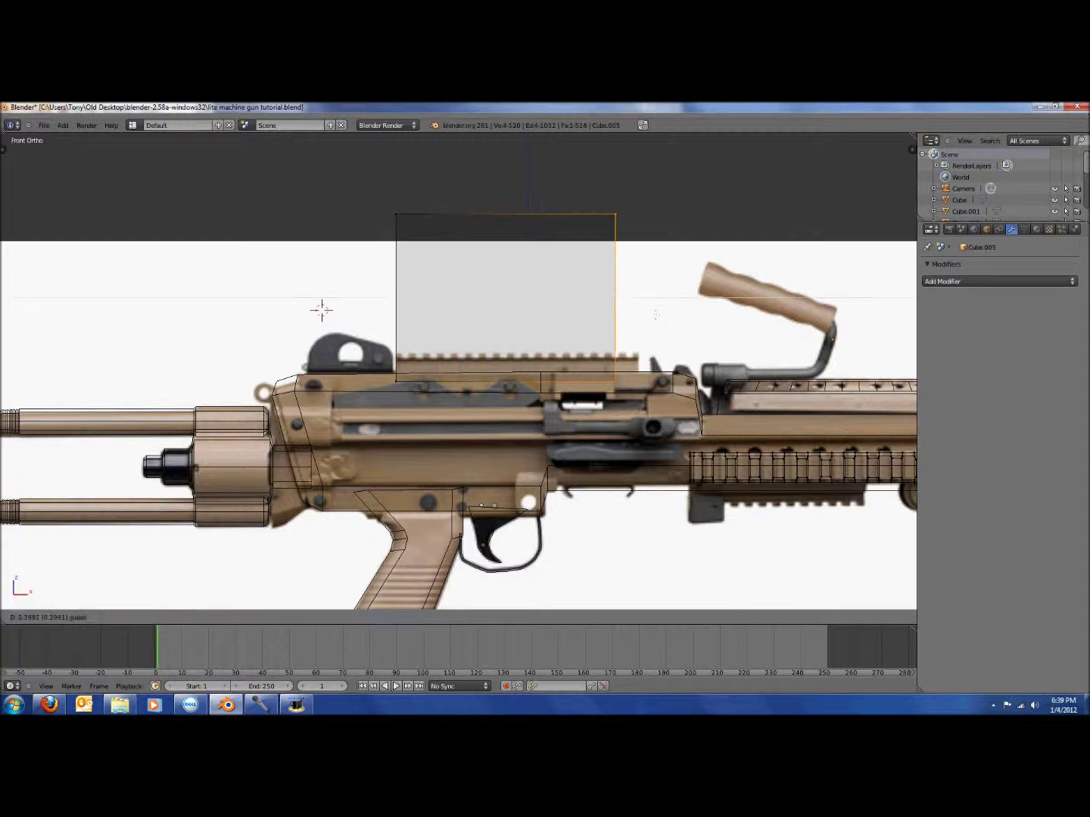
click(678, 325)
- Lower the cube's top vertices along Z to just below the teeth of the reference rail
key(a)
key(b)
drag(362, 197, 668, 244)
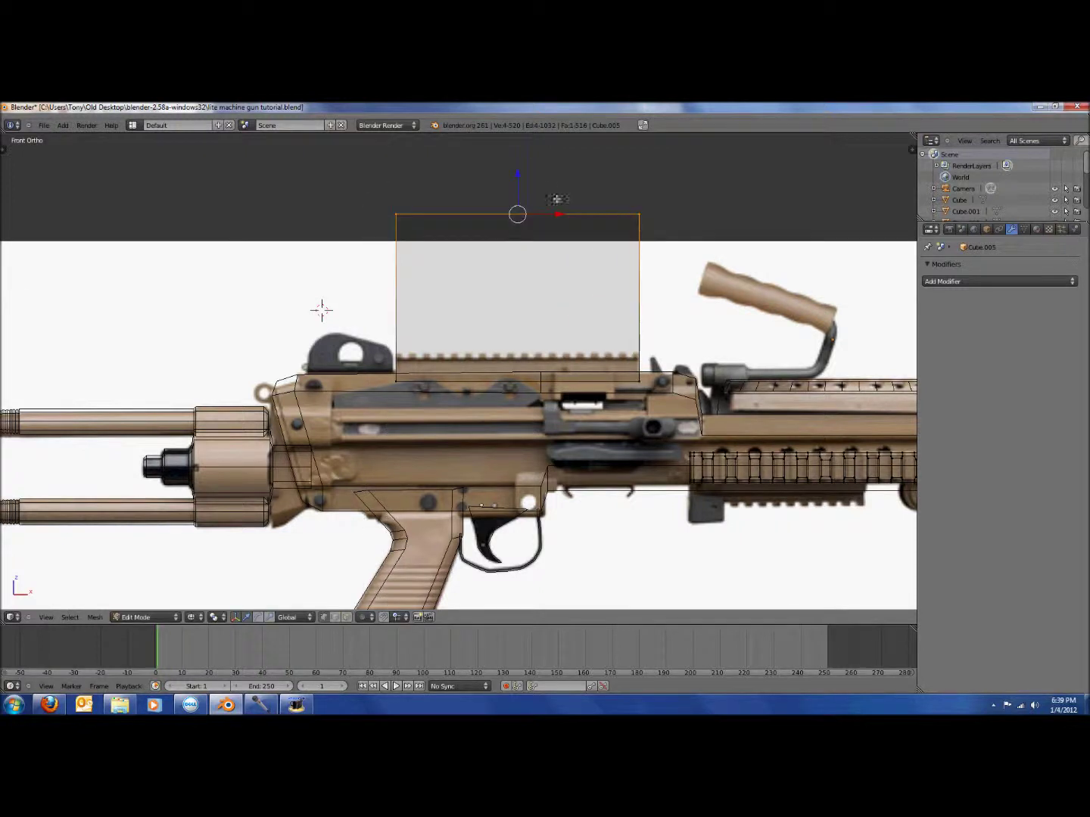
drag(520, 180, 533, 333)
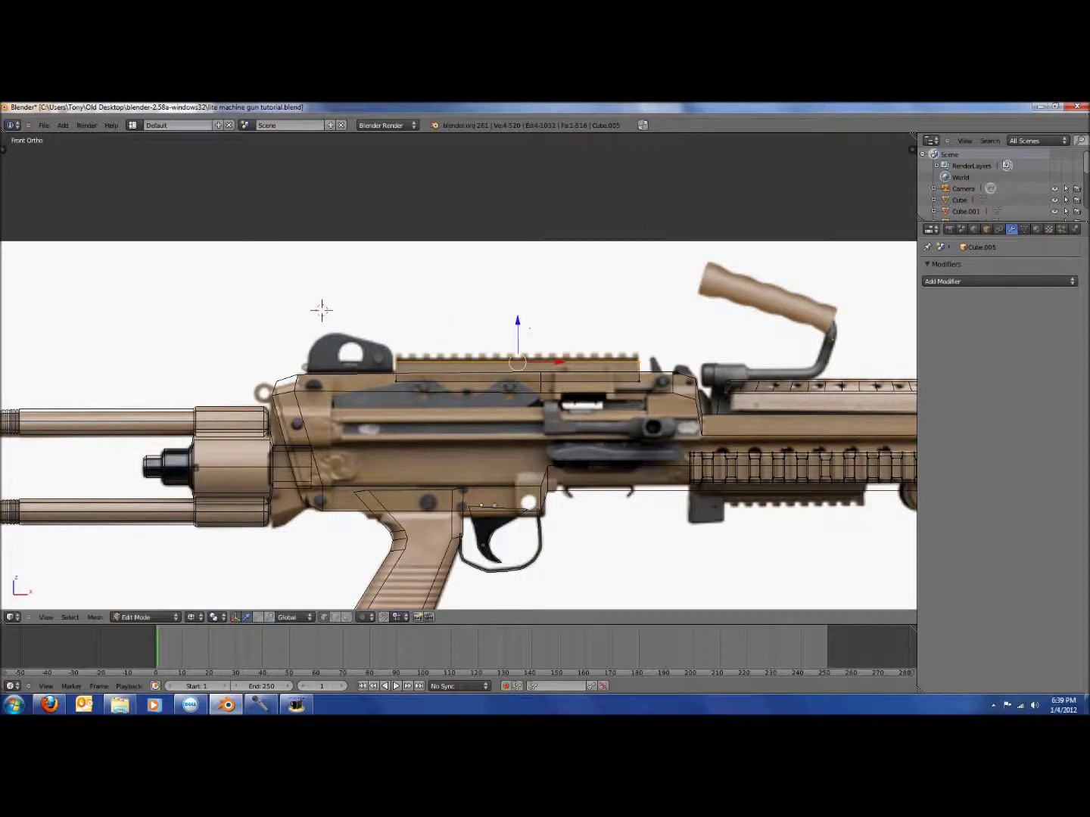
- Extrude the top face of the rail block slightly upward toward the base of the teeth
scroll(563, 355, up, 3)
key(e)
click(609, 375)
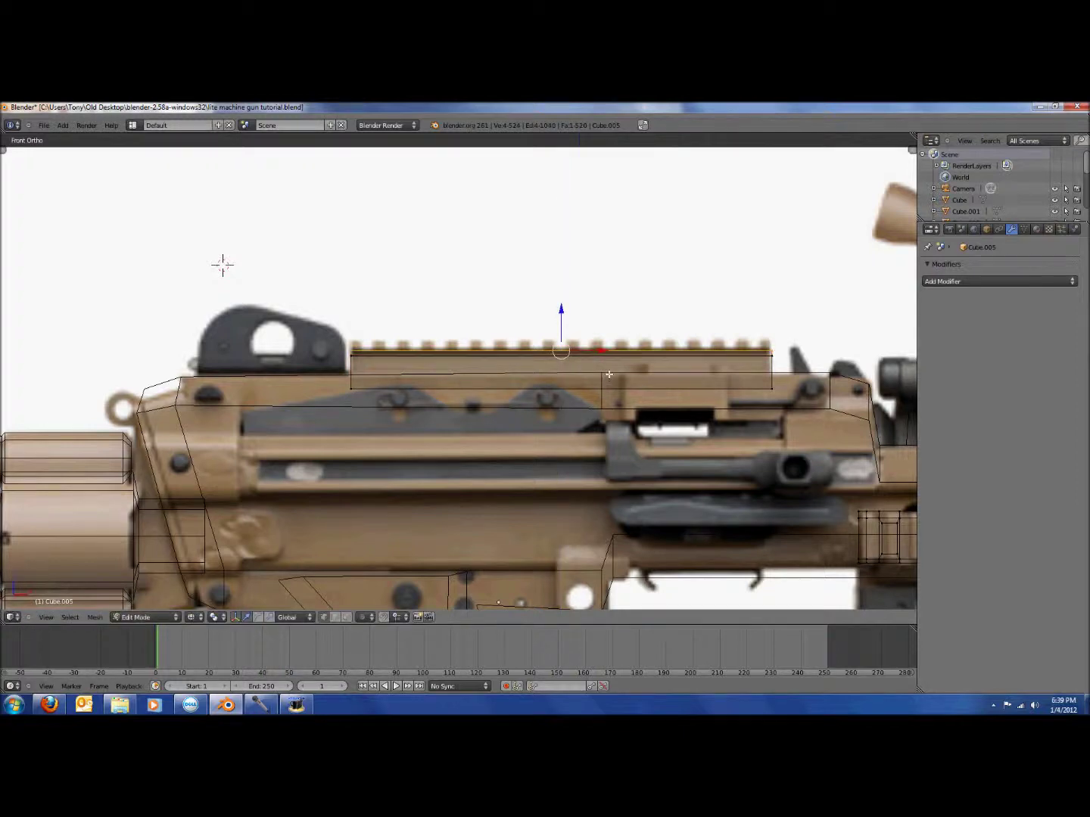
- Widen the extruded top face along Y in top view by a factor of about 1.23
key(KP_7)
scroll(586, 311, down, 7)
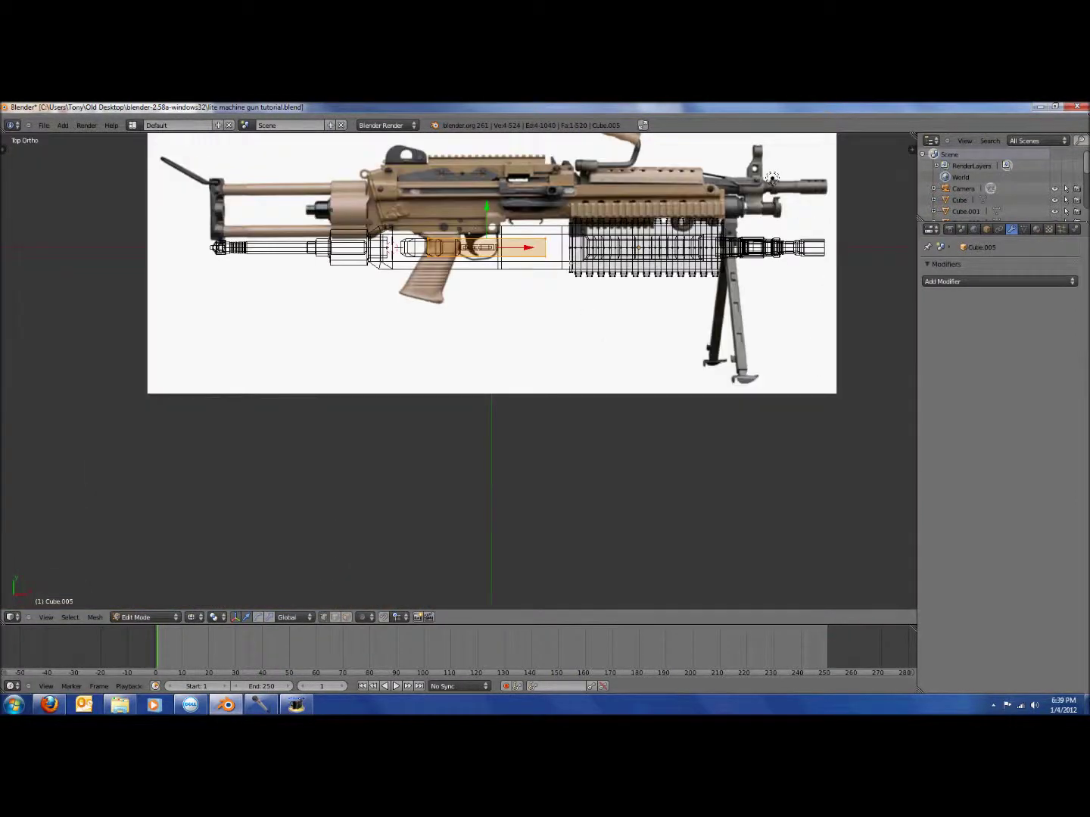
scroll(554, 166, up, 2)
shift+middle_drag(554, 166, 564, 327)
scroll(564, 327, up, 1)
key(s)
right_click(501, 300)
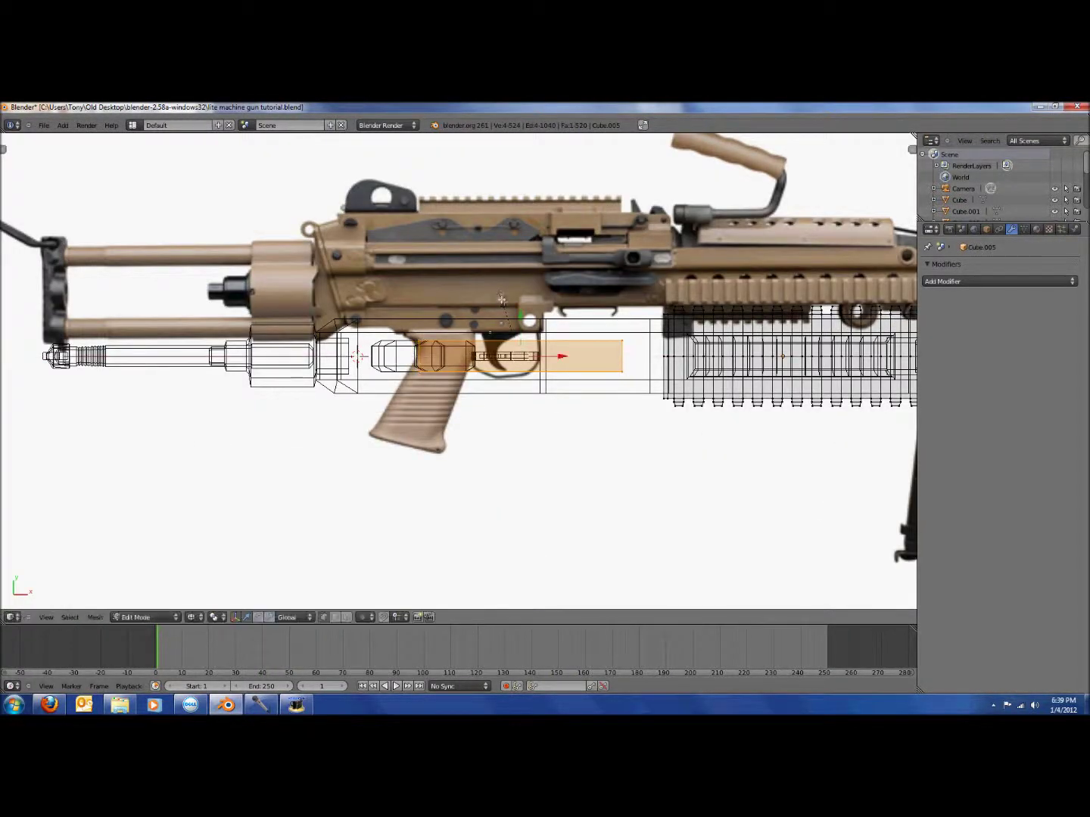
key(s)
key(x)
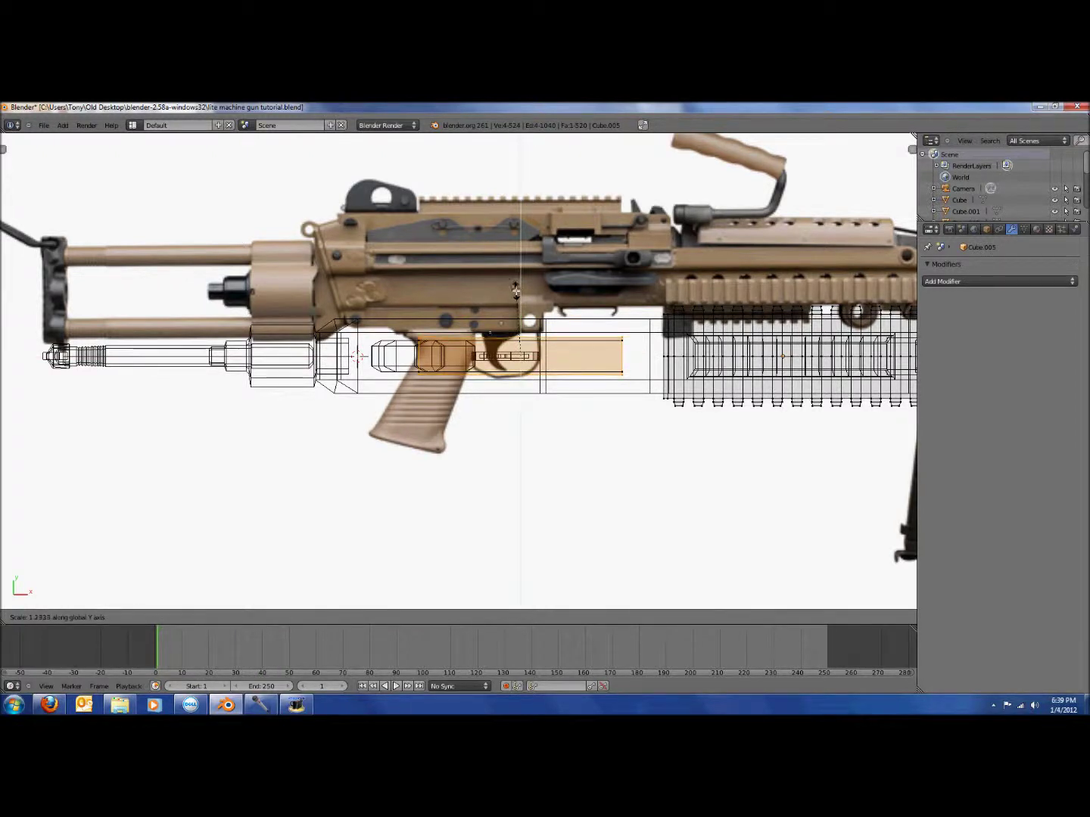
click(515, 287)
middle_drag(515, 286, 538, 231)
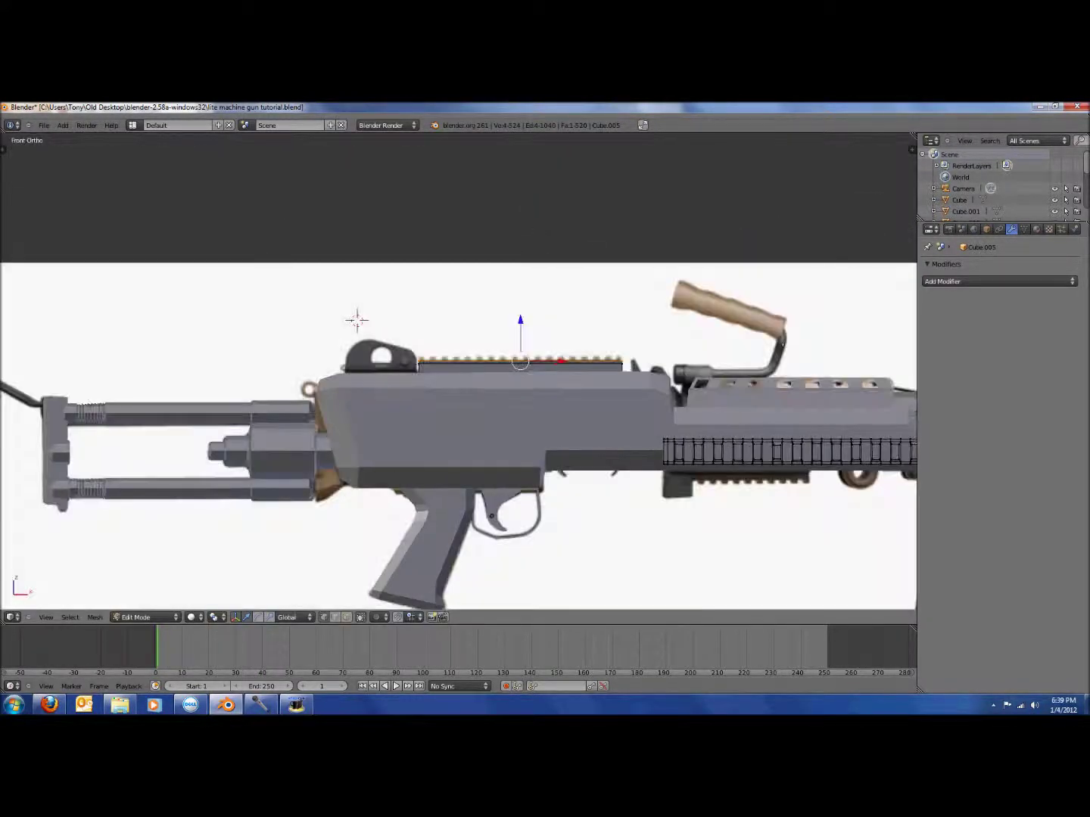
- Extrude the widened top face of the rail slightly upward again to form a thin flange
scroll(599, 370, up, 4)
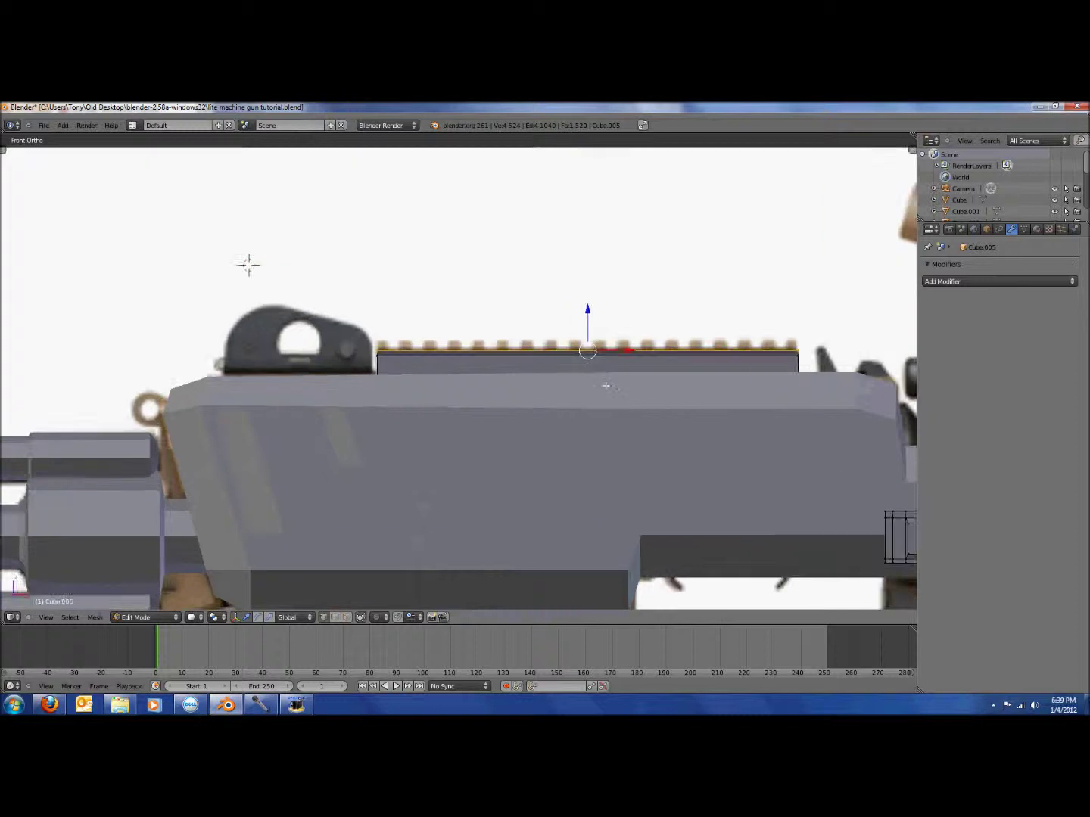
key(e)
click(604, 380)
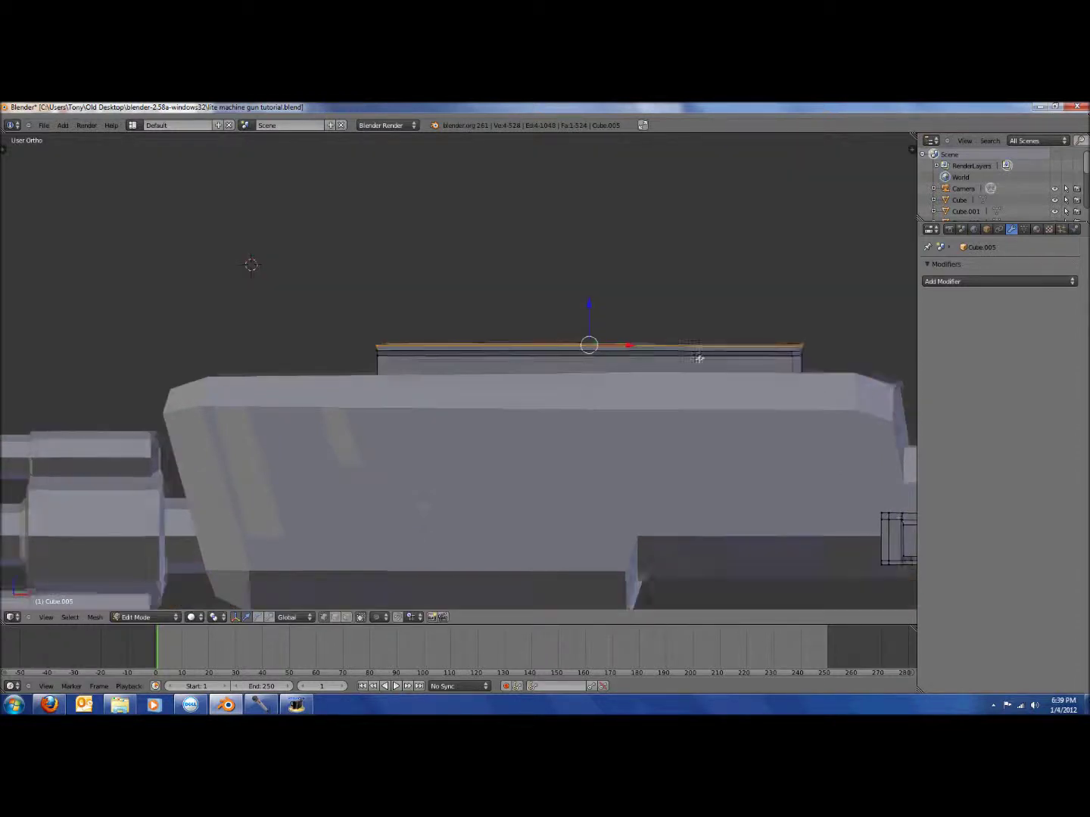
middle_drag(698, 360, 647, 364)
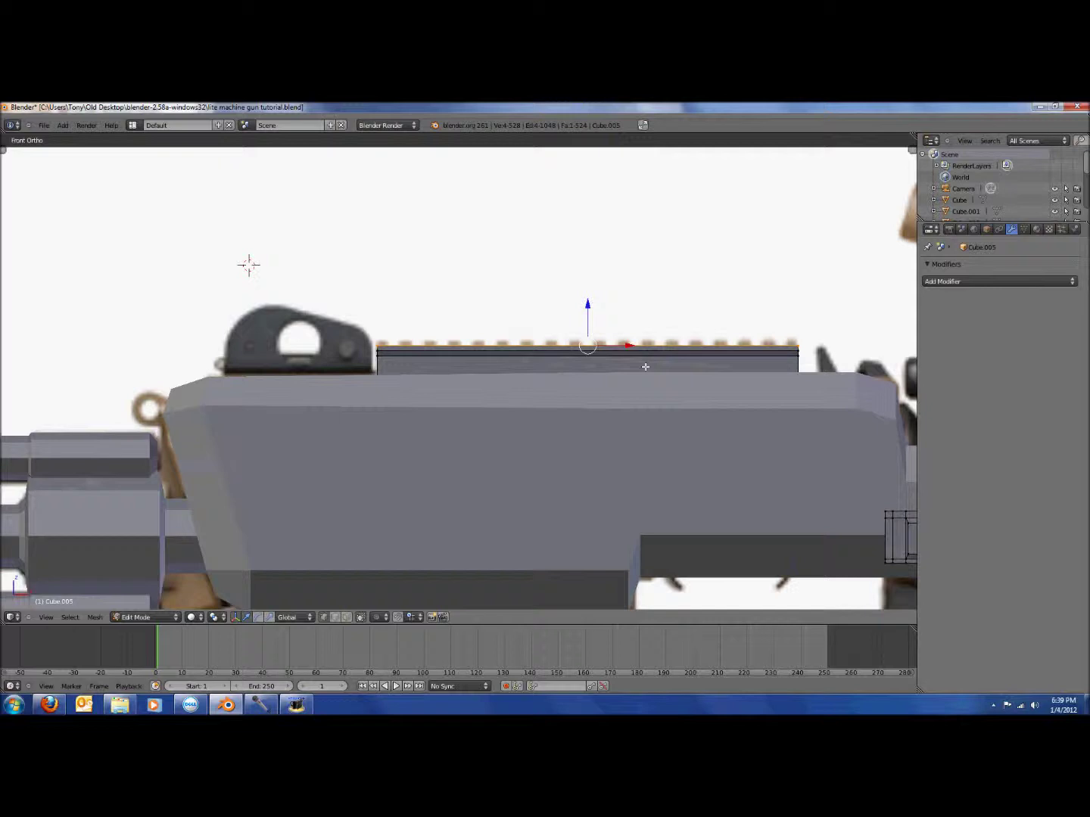
- Add 23 evenly spaced loop cuts across the length of the top rail in top view
scroll(645, 365, up, 2)
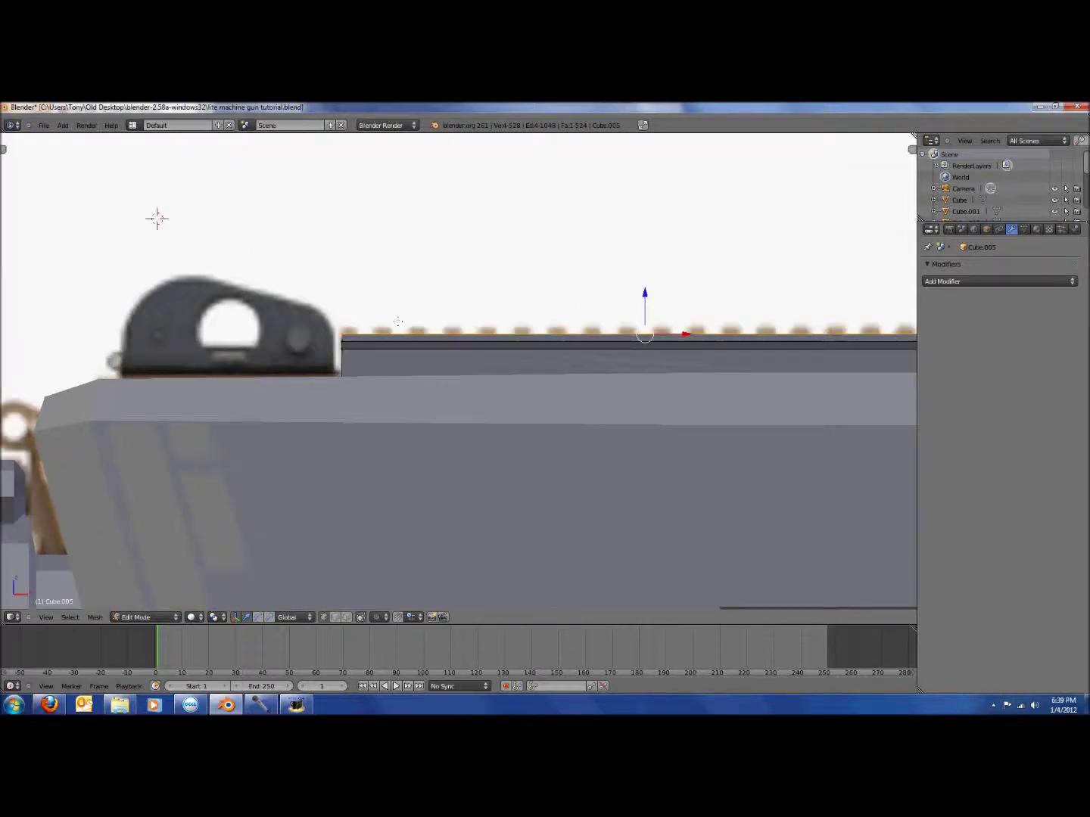
key(KP_7)
key(ctrl+r)
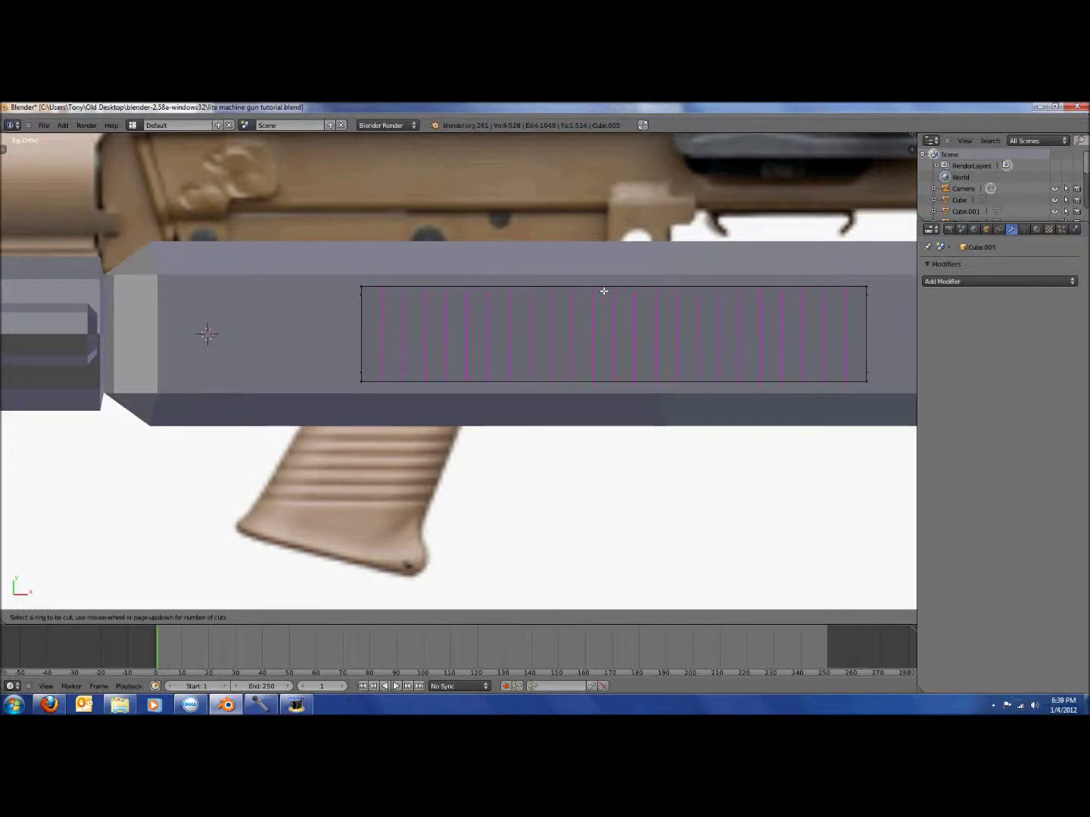
click(604, 291)
right_click(609, 296)
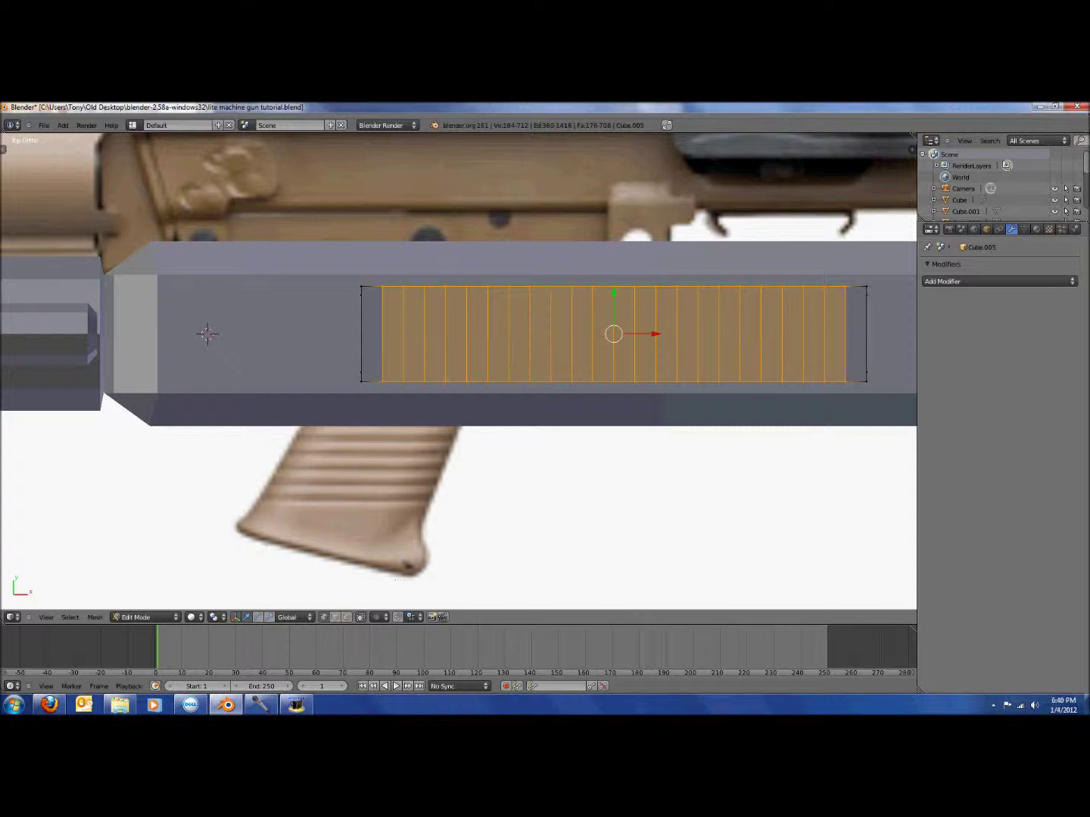
- Add two lengthwise loop cuts that divide the rail's top into three rows
key(a)
key(ctrl+r)
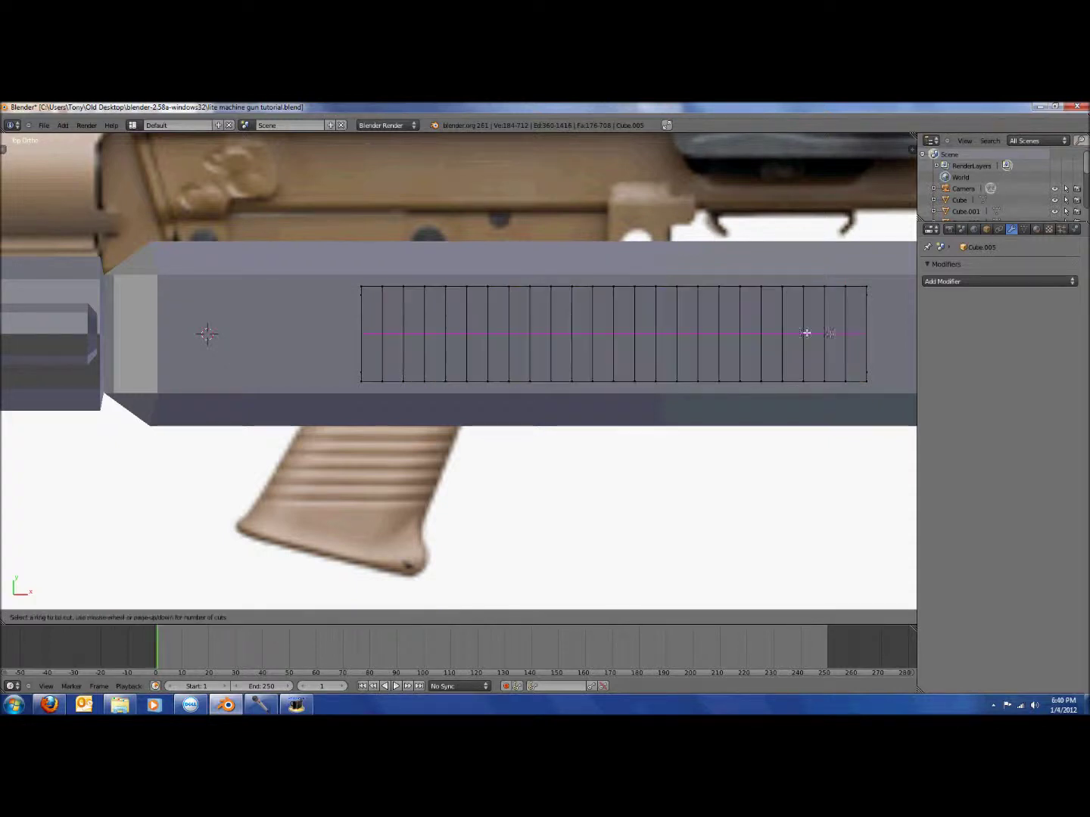
click(862, 326)
right_click(862, 326)
- Select the rail's middle row and scale it along Y into a narrow centre strip
right_click(866, 321)
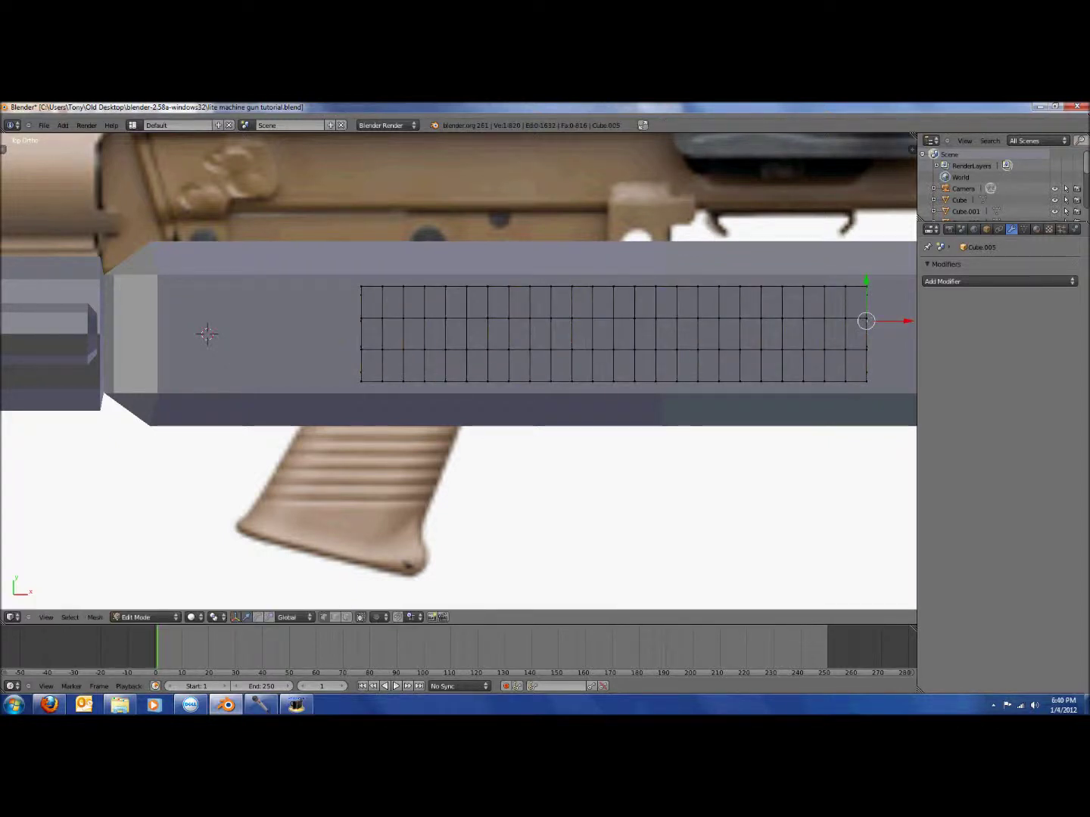
ctrl+alt+right_click(487, 333)
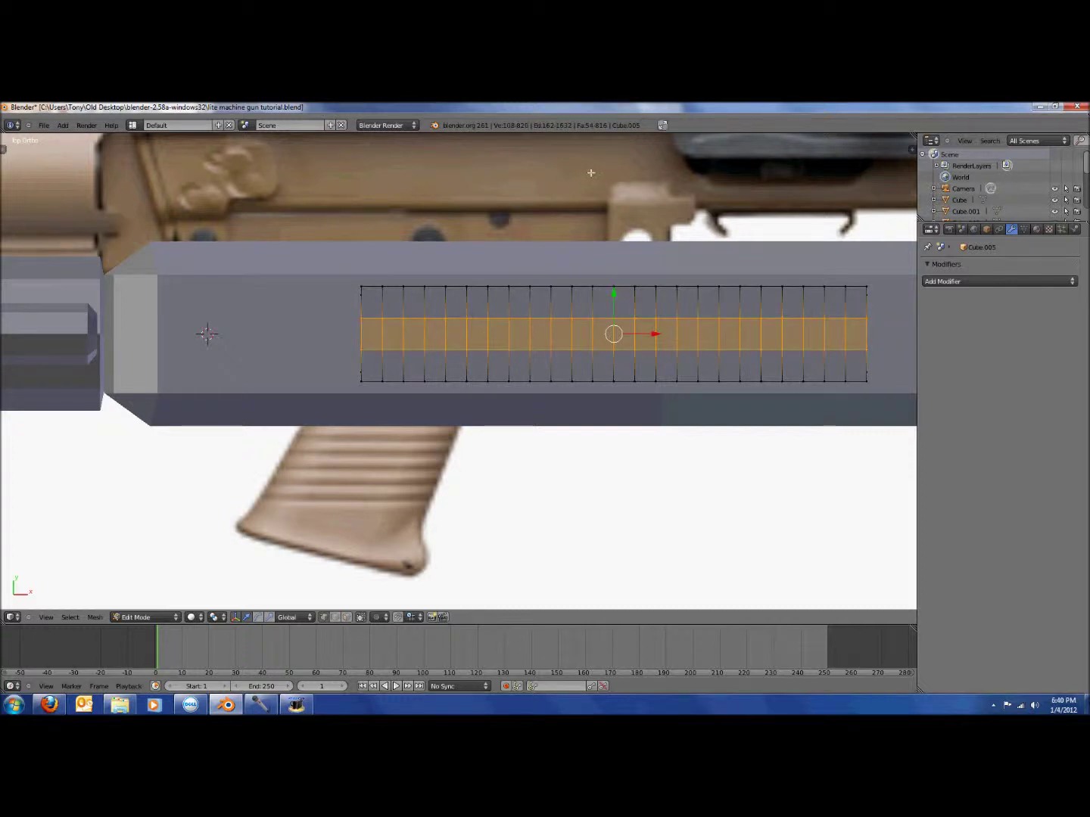
key(s)
key(y)
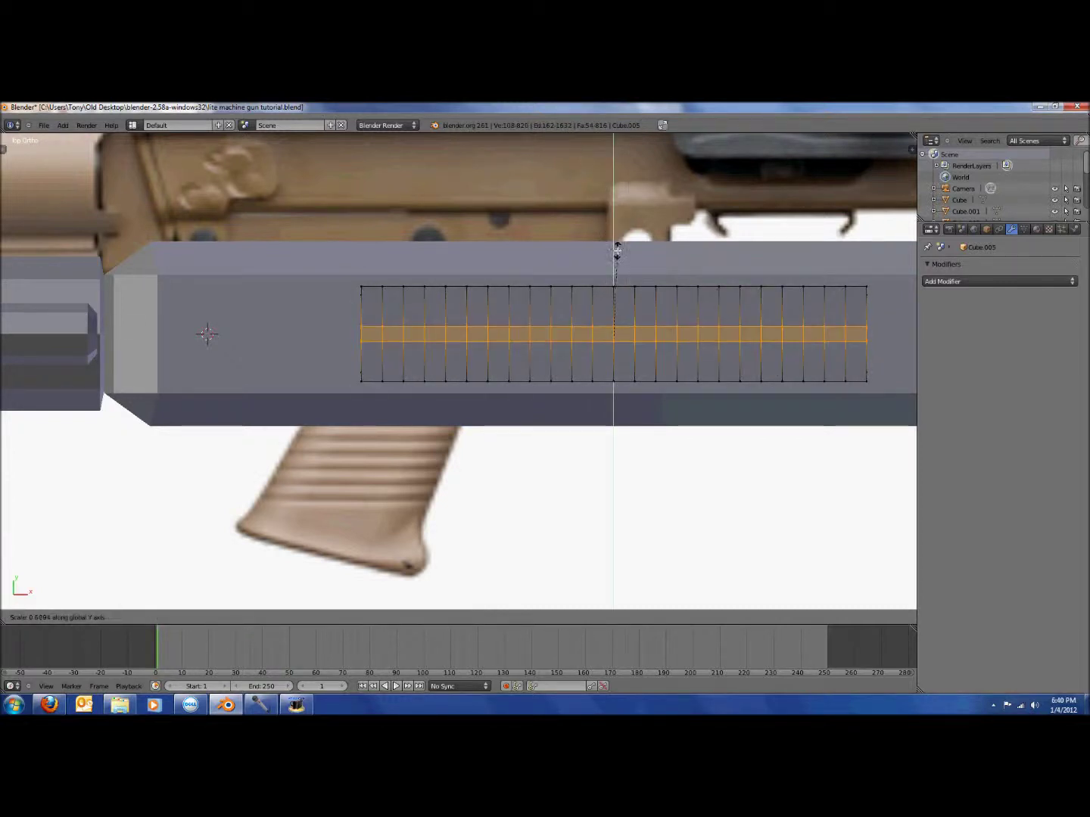
click(617, 252)
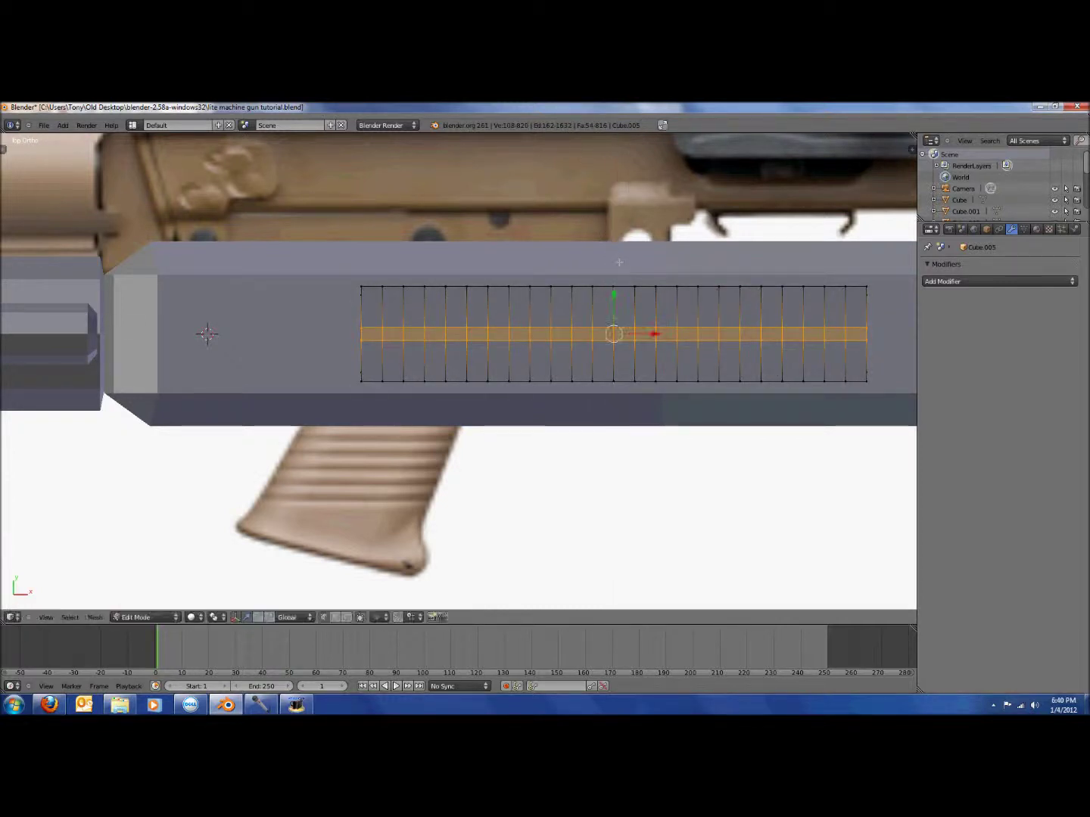
- In face select mode, select every second face in both outer rows of the rail's top, starting with the second from the rear
click(347, 617)
click(398, 306)
shift+click(391, 365)
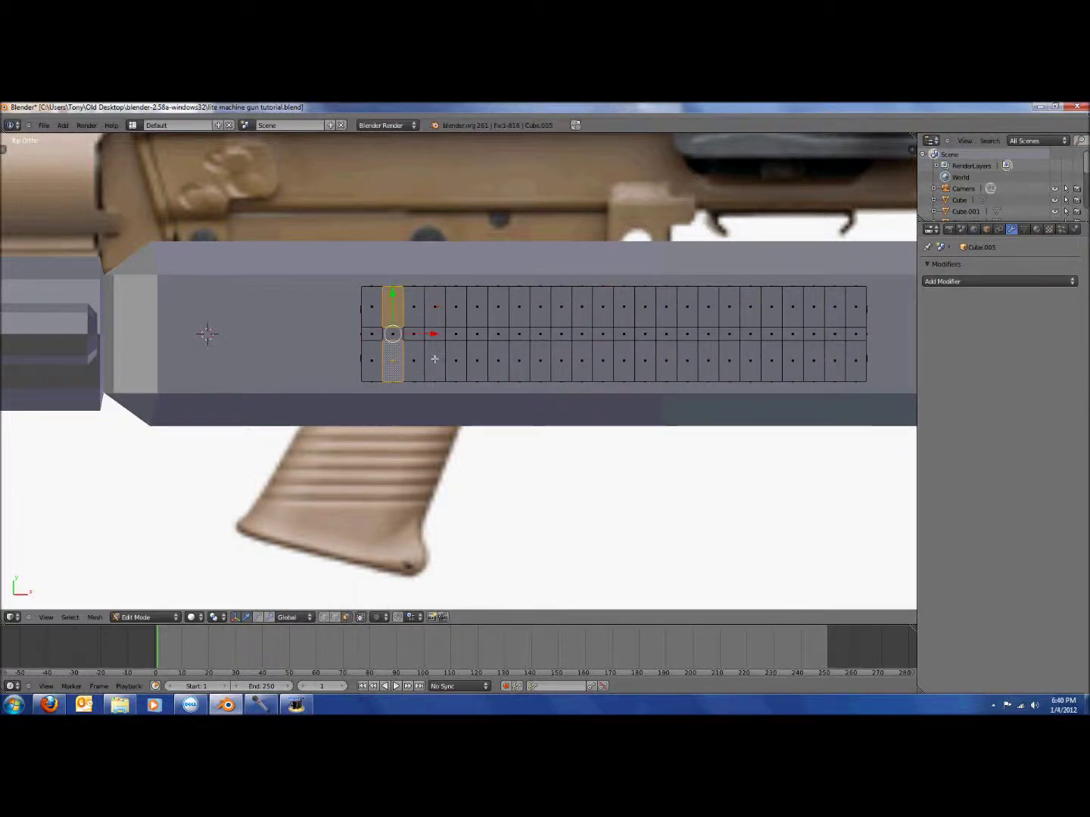
shift+click(432, 361)
shift+click(431, 307)
shift+right_click(478, 306)
shift+right_click(476, 362)
shift+right_click(519, 307)
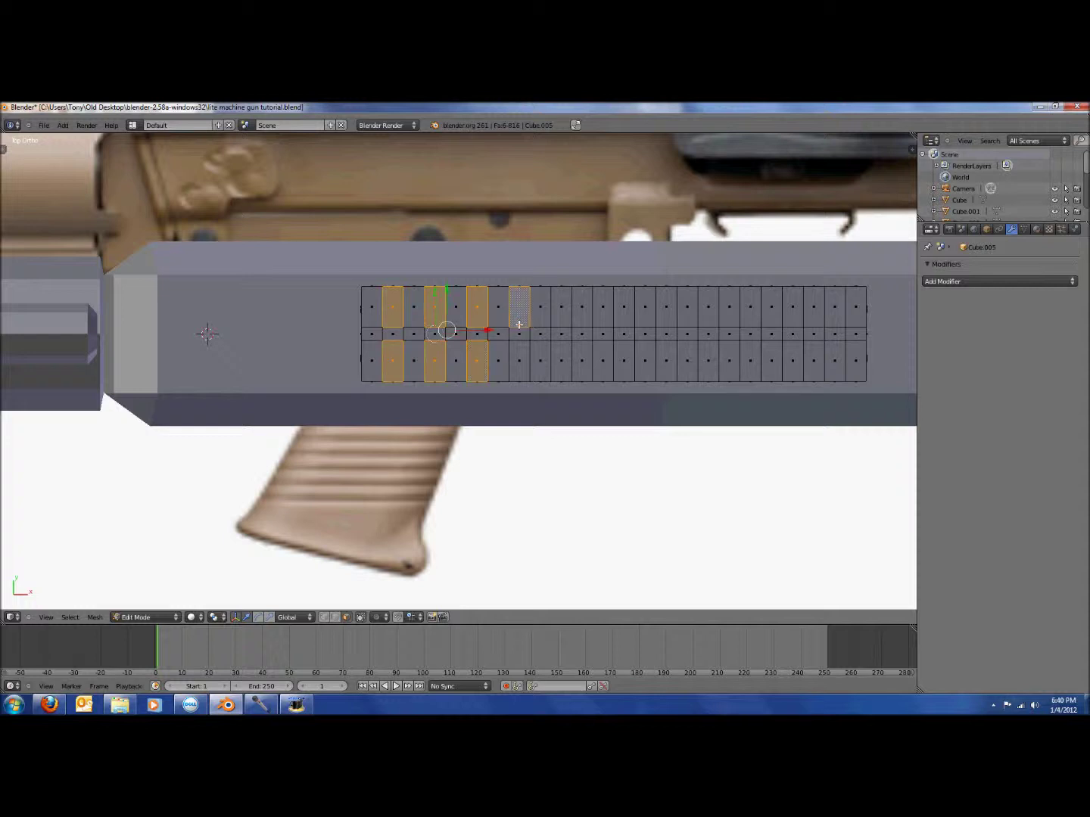
shift+right_click(520, 363)
shift+right_click(562, 310)
shift+right_click(561, 362)
shift+right_click(602, 307)
shift+right_click(623, 362)
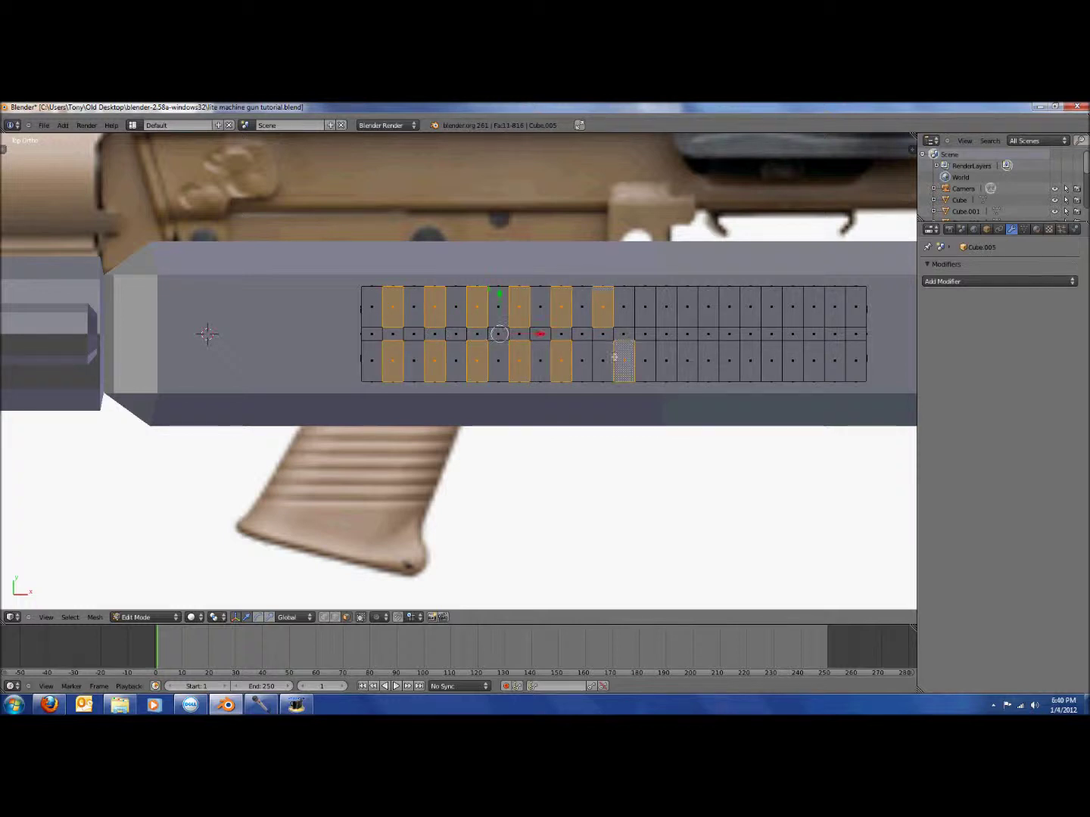
shift+right_click(616, 361)
shift+right_click(602, 363)
shift+right_click(645, 307)
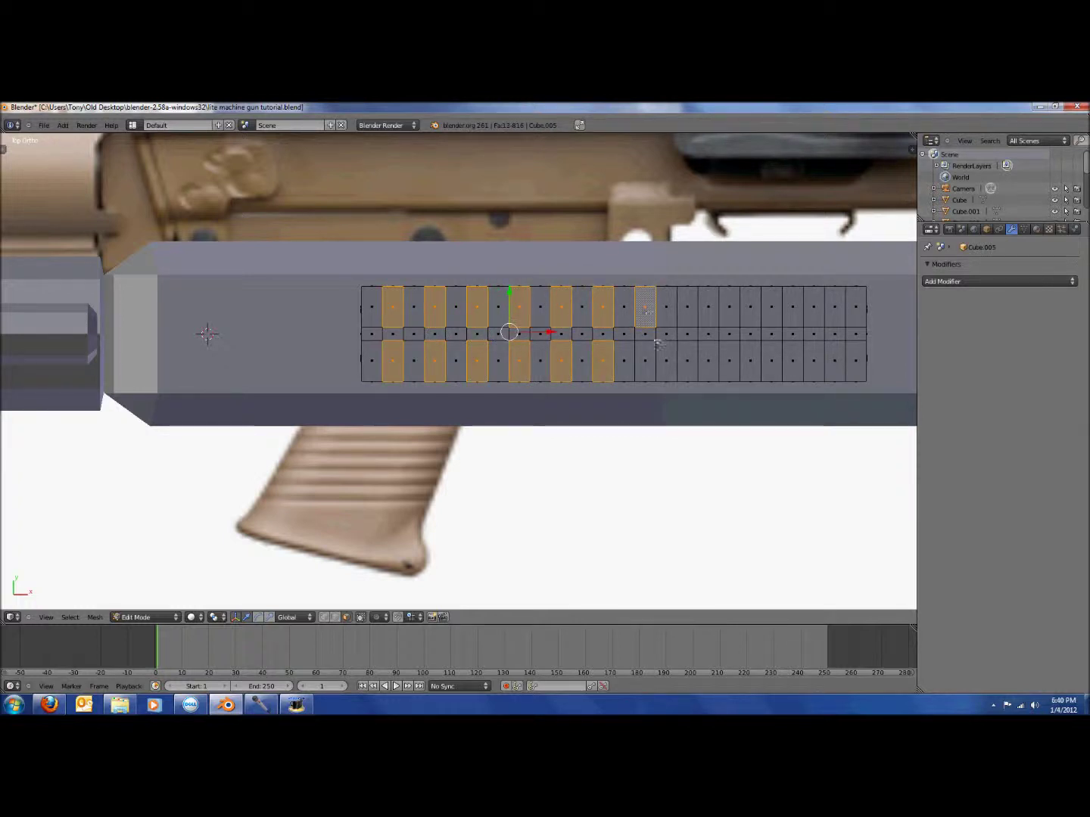
shift+right_click(644, 361)
shift+right_click(685, 307)
shift+right_click(685, 358)
shift+right_click(724, 308)
shift+right_click(732, 355)
shift+right_click(769, 309)
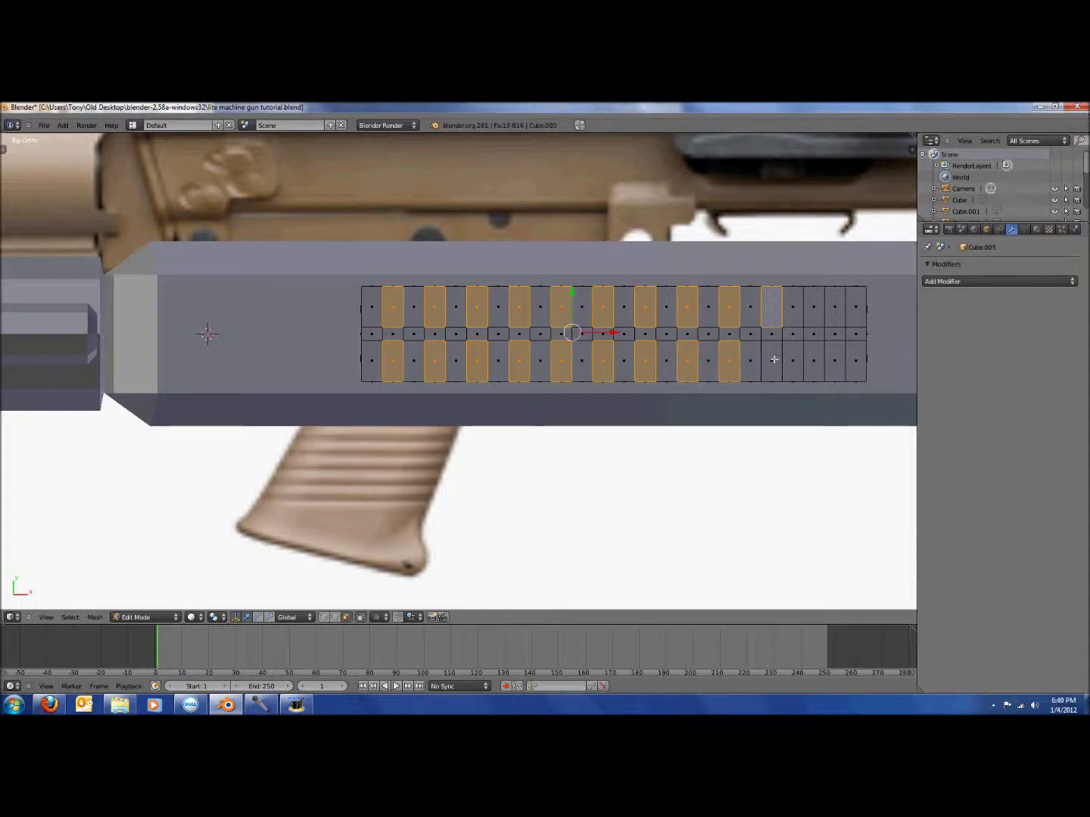
shift+right_click(778, 357)
shift+right_click(823, 296)
shift+right_click(814, 368)
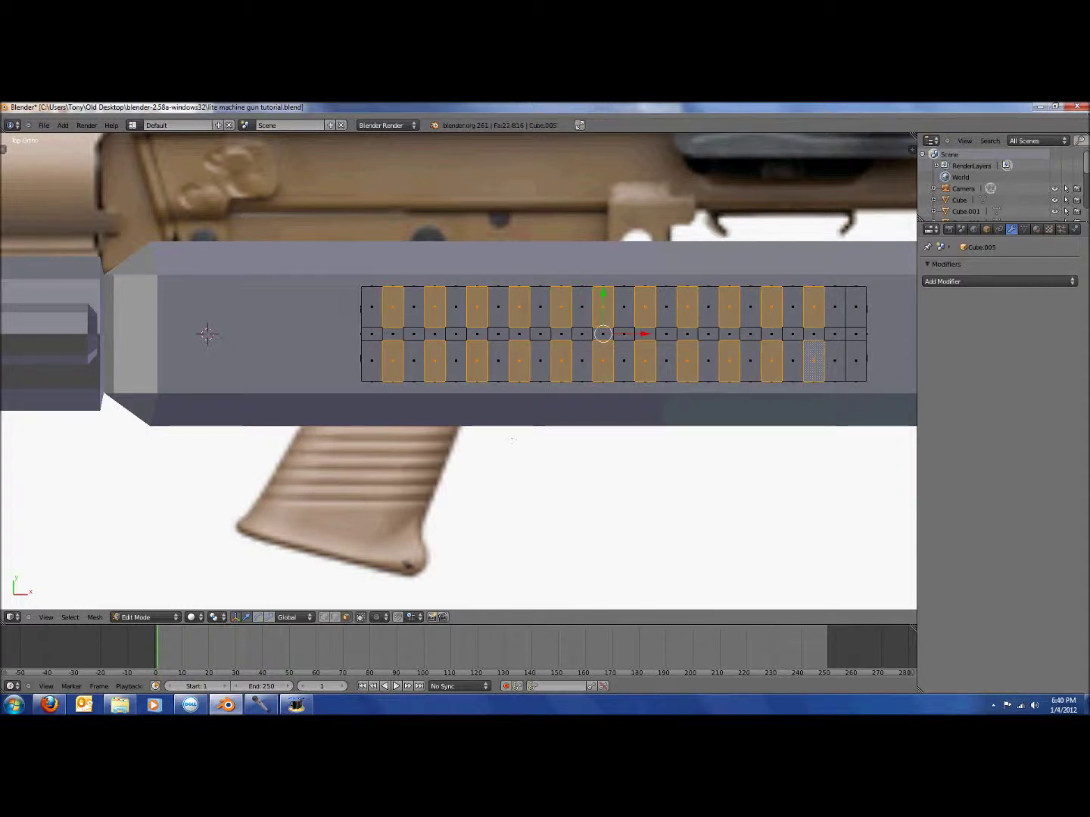
- Extrude the selected faces upward into teeth in front view, lower them to the reference height, and extrude their tops slightly once more
scroll(568, 401, down, 3)
middle_drag(582, 405, 825, 392)
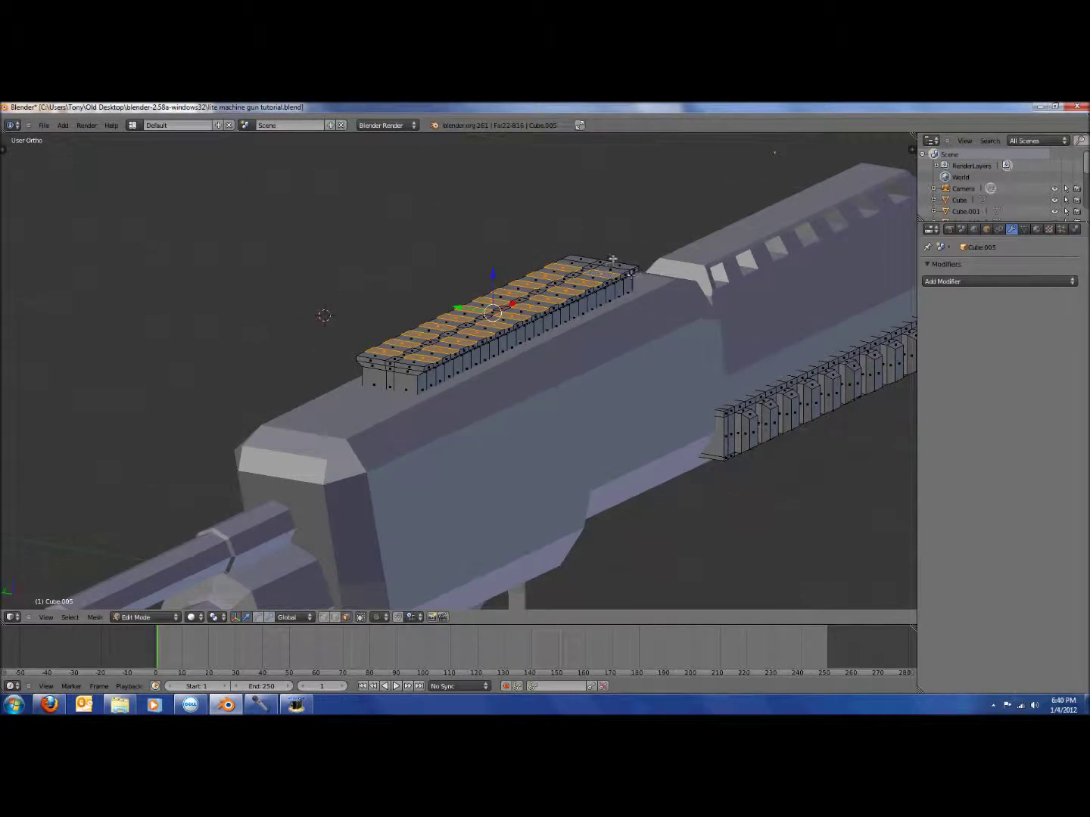
key(KP_1)
key(KP_3)
scroll(666, 348, up, 2)
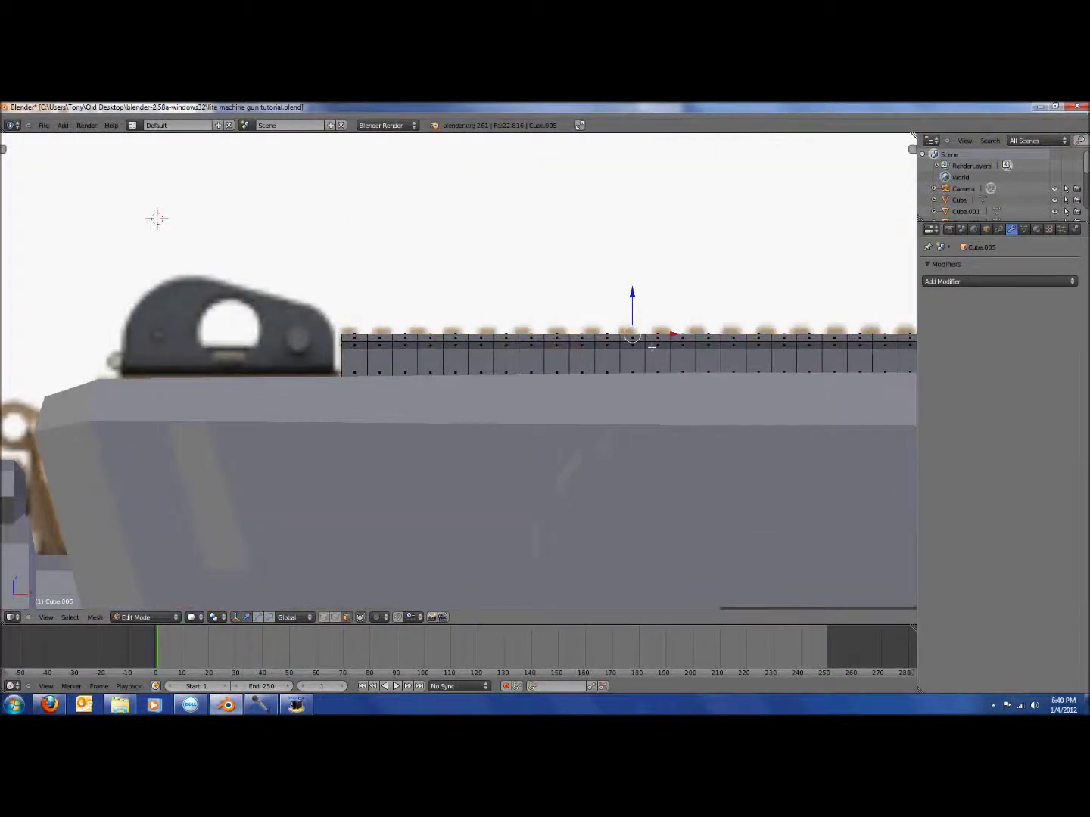
key(e)
click(666, 335)
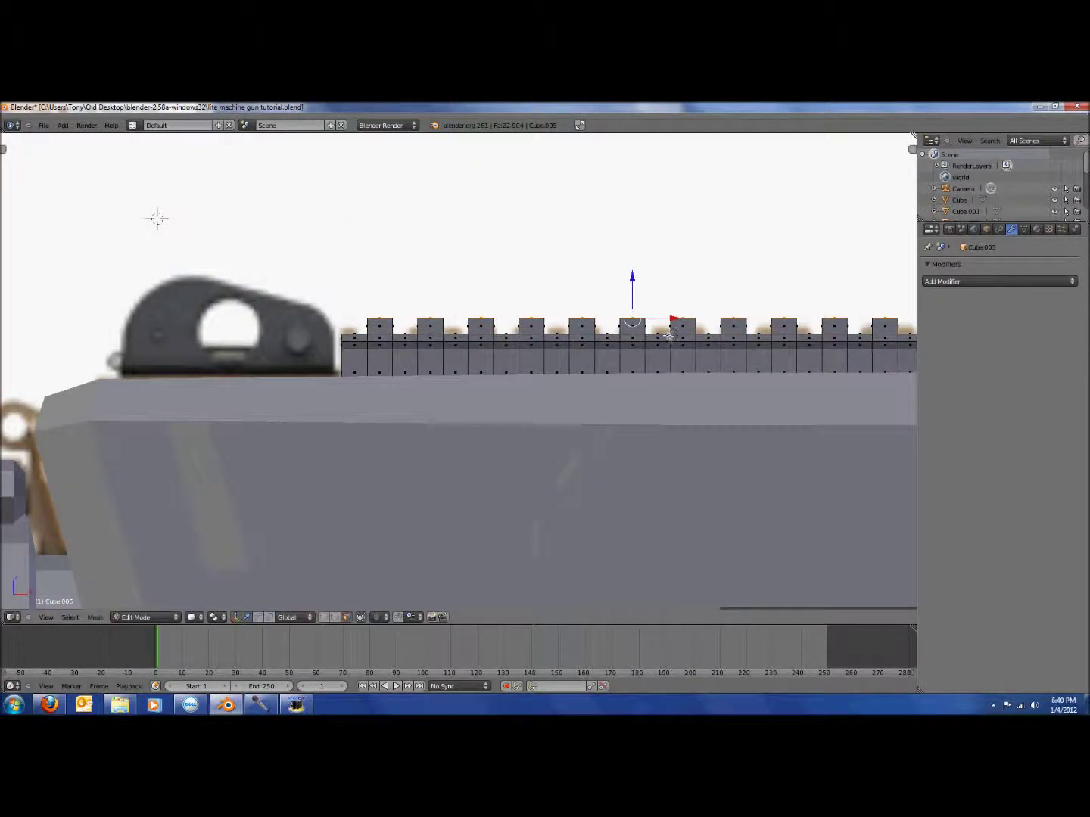
drag(634, 280, 634, 289)
key(e)
click(634, 283)
- In top view, individually scale down the top faces of the near row's five rearmost rail teeth to about 0.9
key(KP_7)
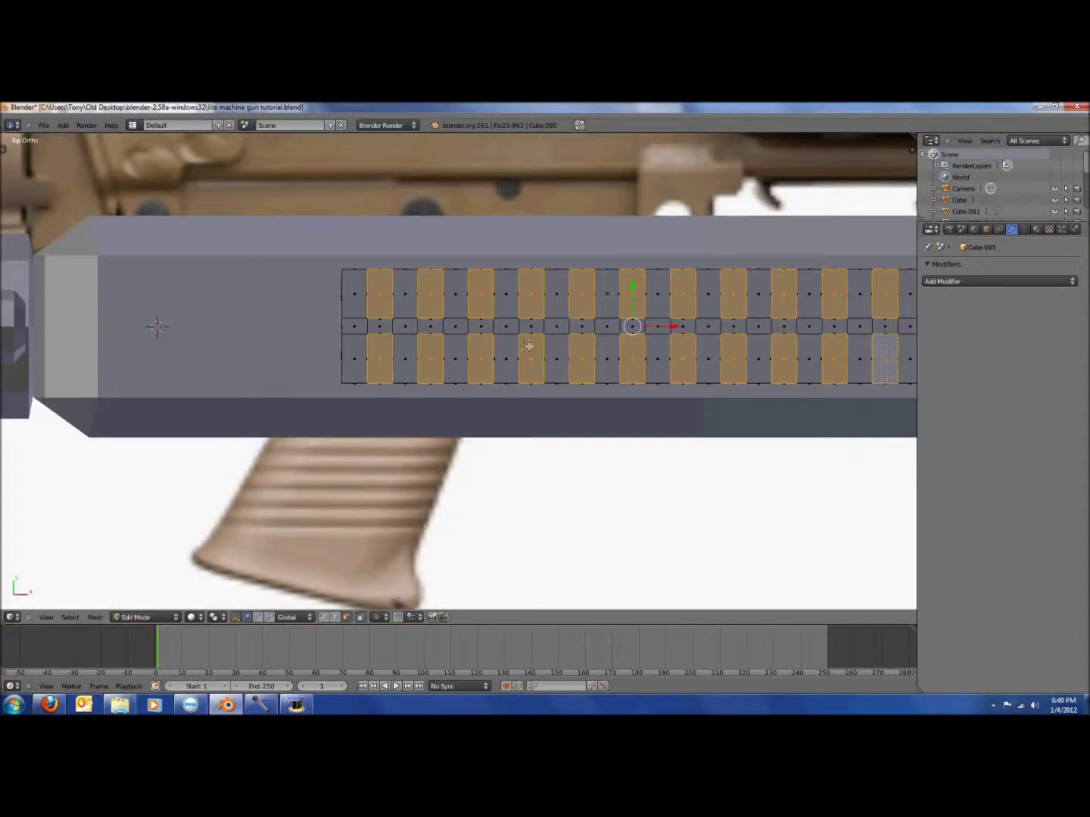
right_click(392, 362)
key(s)
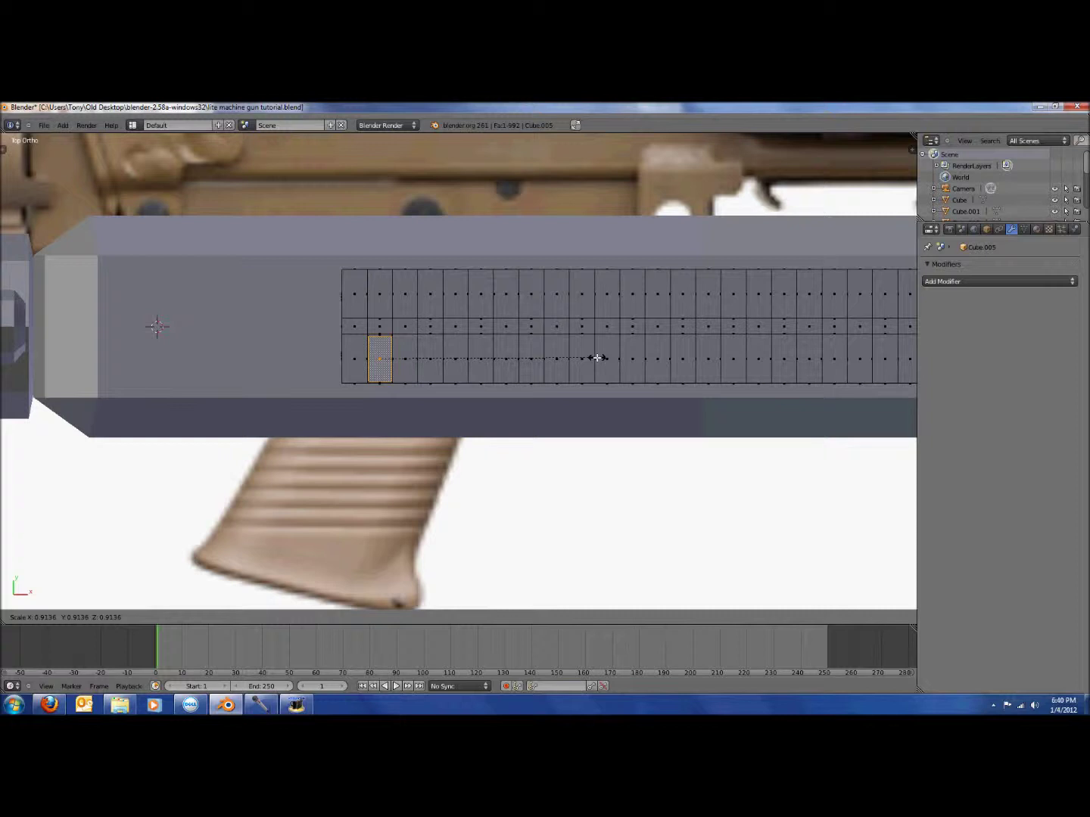
click(576, 358)
right_click(435, 362)
key(s)
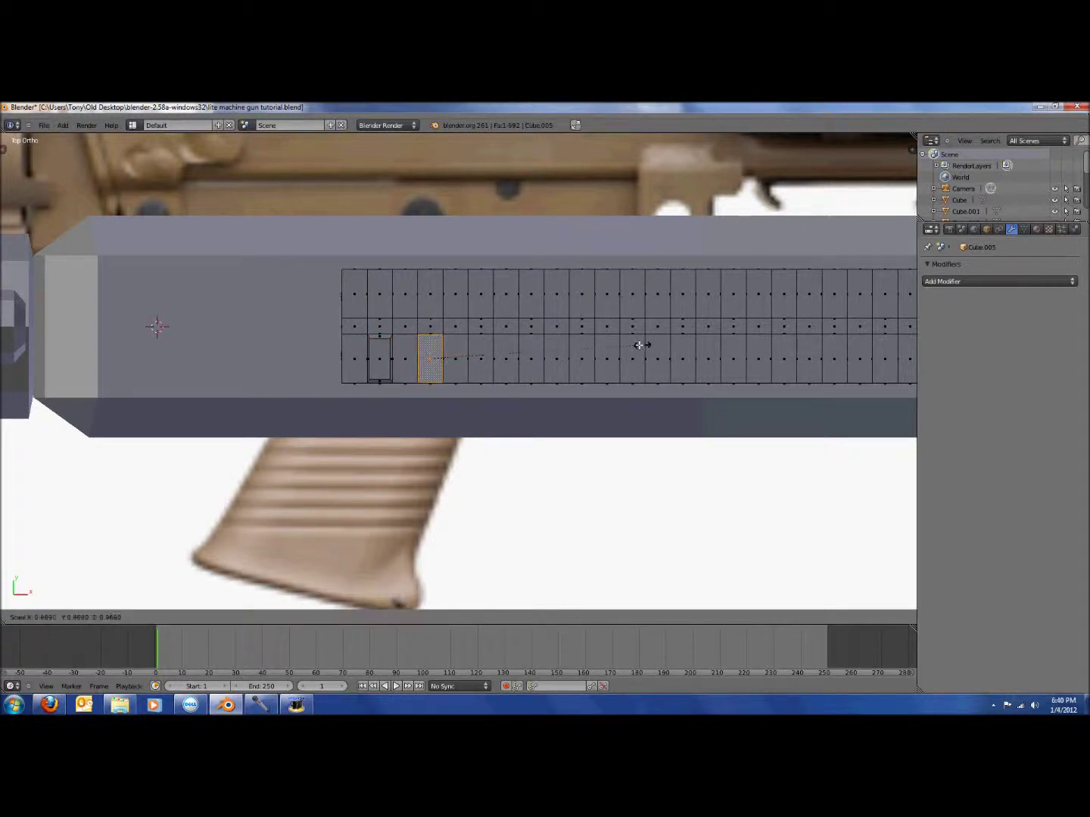
click(600, 355)
right_click(497, 356)
right_click(487, 353)
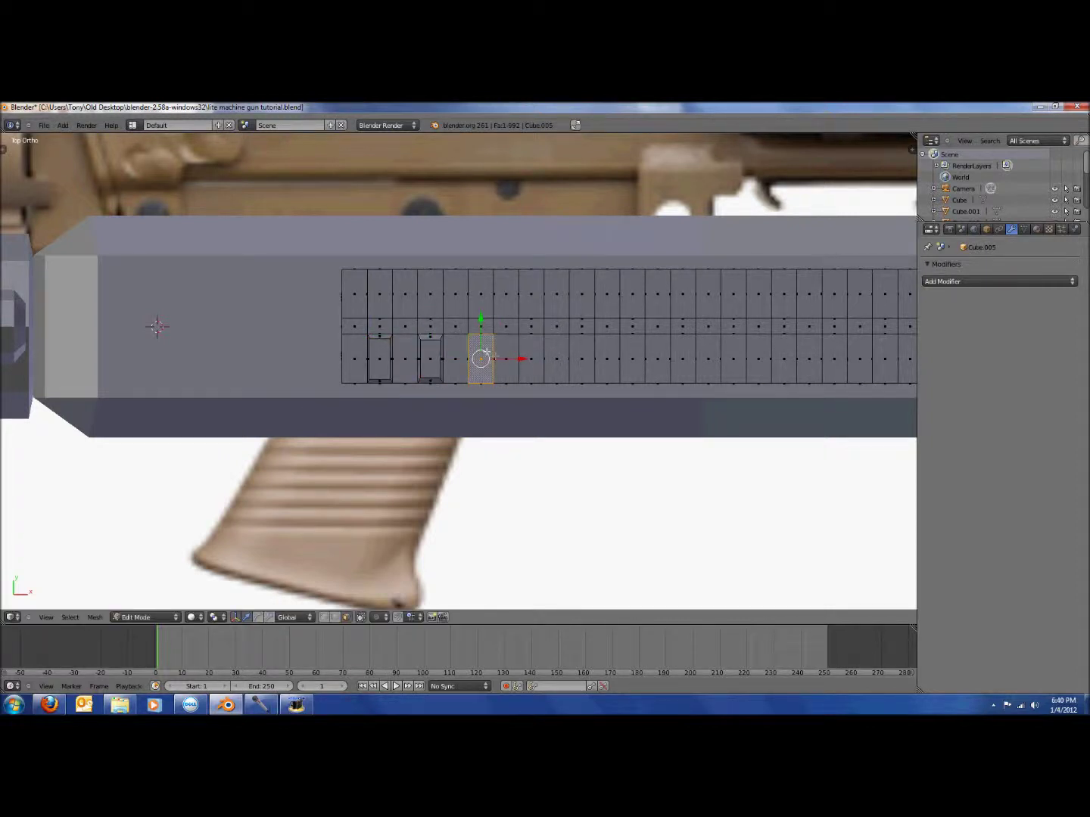
key(s)
click(553, 384)
right_click(537, 359)
key(s)
click(569, 365)
right_click(581, 359)
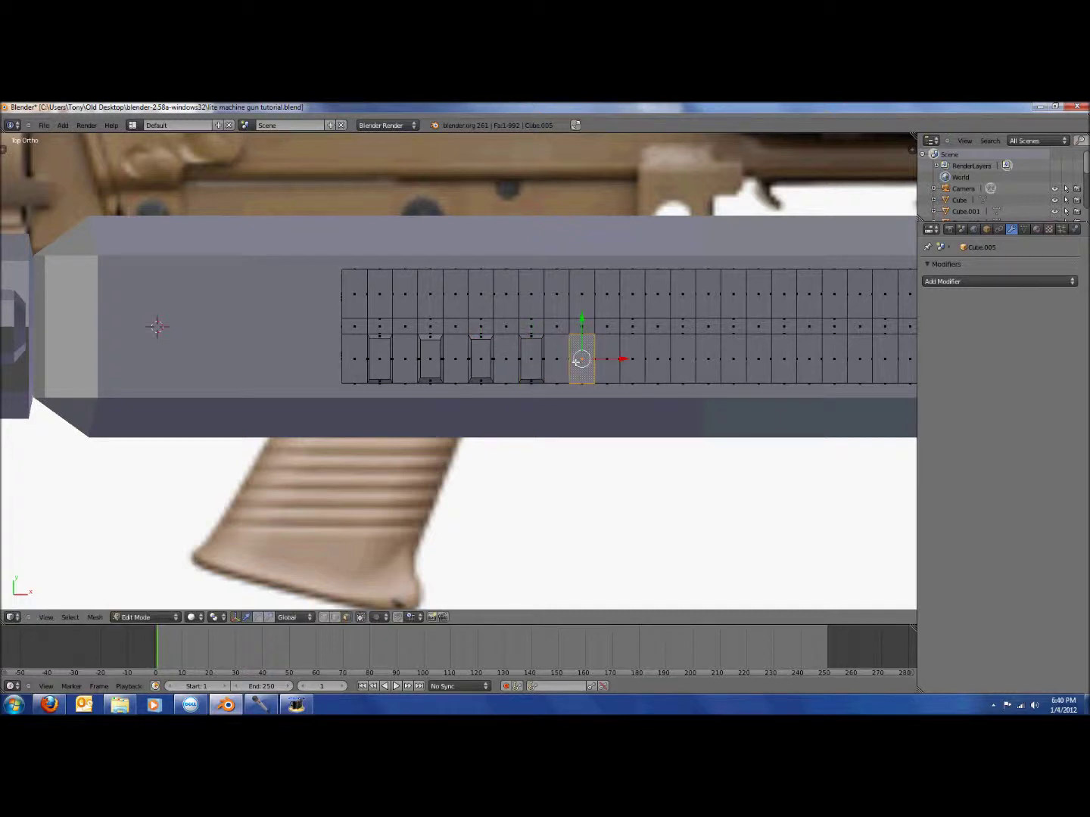
key(s)
click(623, 367)
- Individually scale down the top faces of the six remaining teeth in the near row, working forward to the rail's front
right_click(632, 359)
key(s)
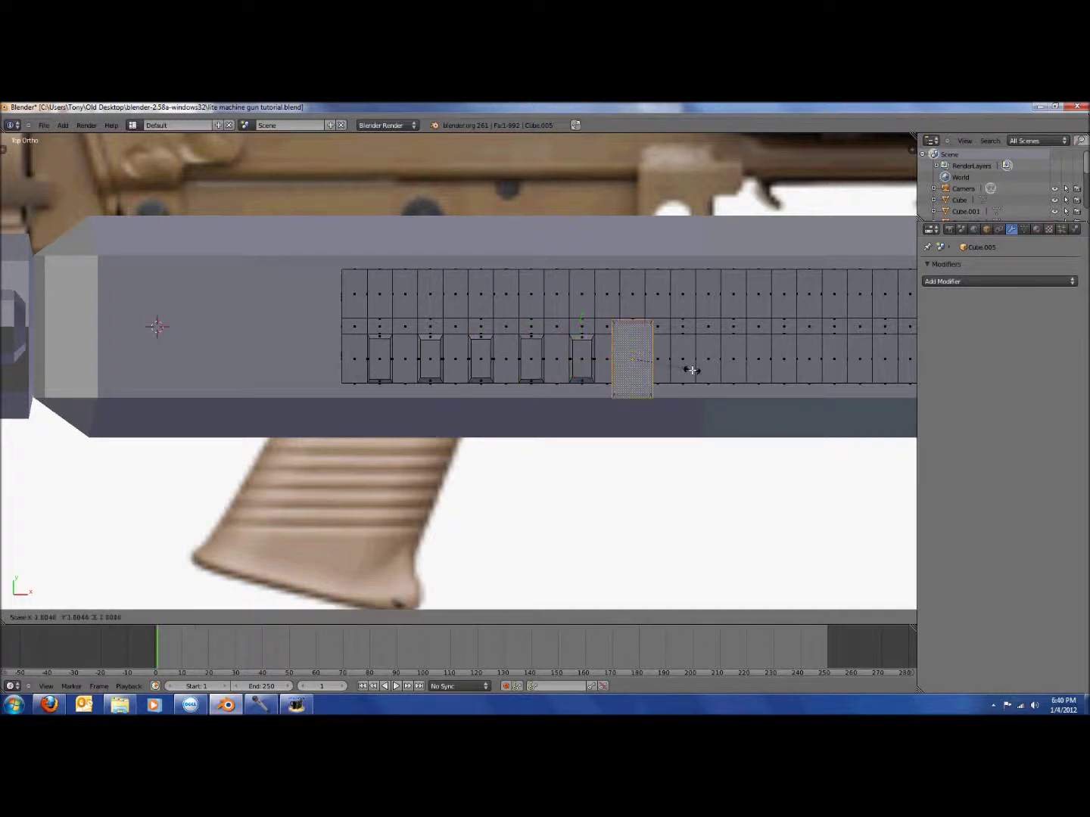
click(659, 363)
right_click(684, 360)
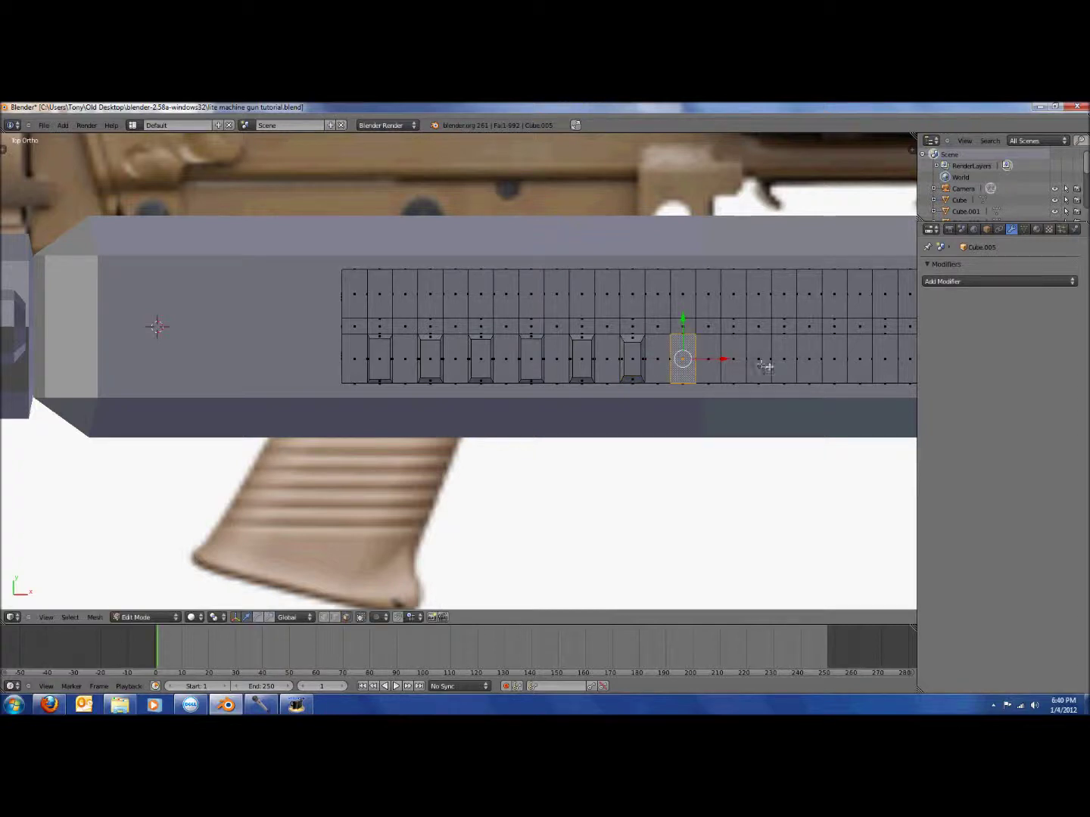
key(s)
click(745, 365)
right_click(740, 364)
key(s)
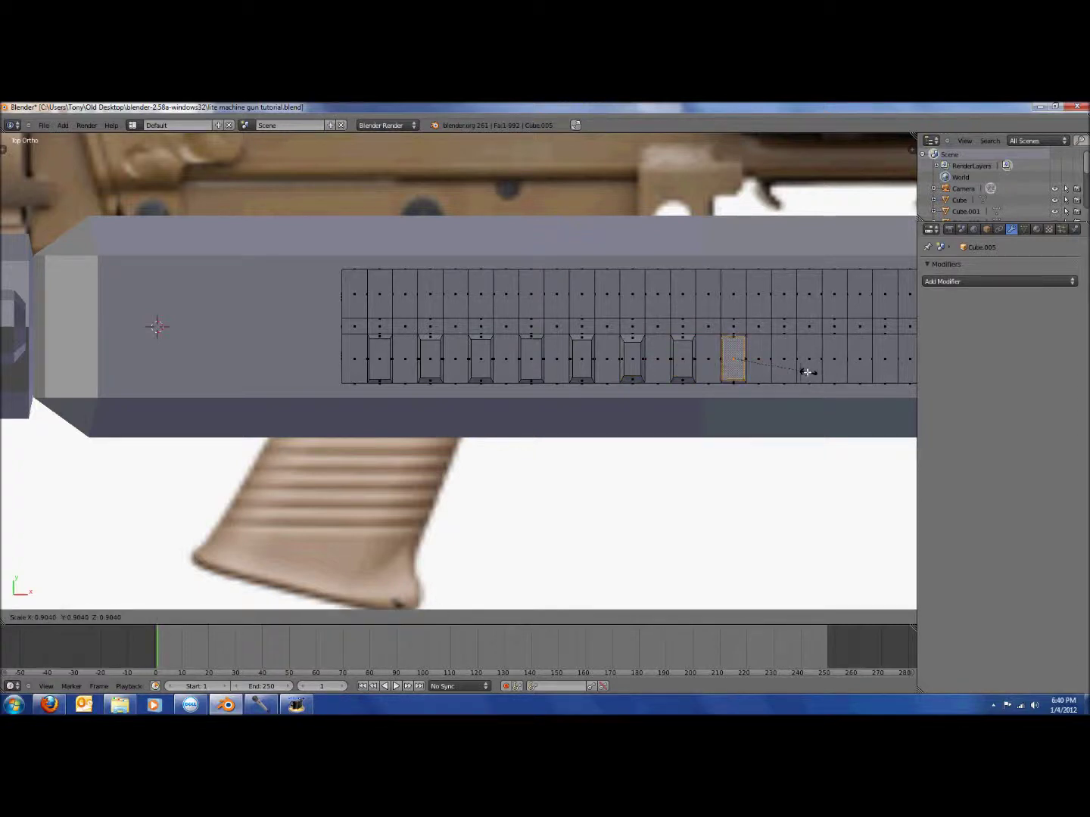
click(802, 371)
right_click(789, 359)
key(s)
click(825, 361)
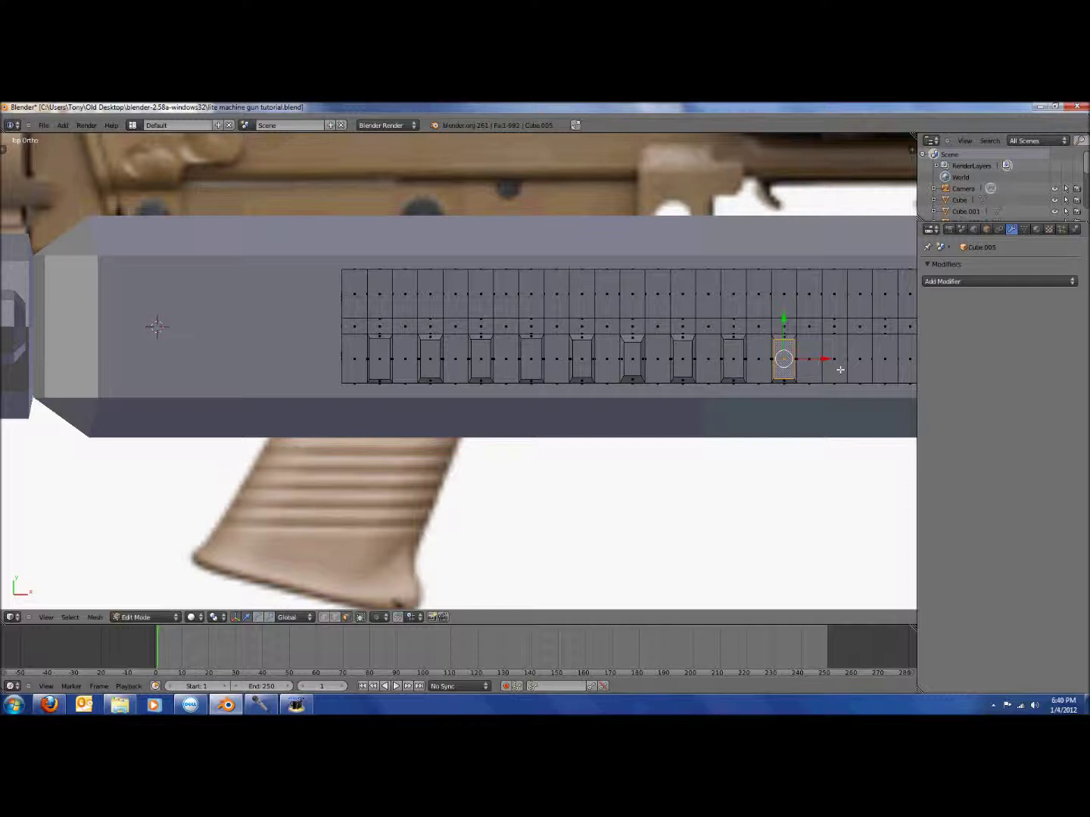
shift+middle_drag(839, 370, 635, 385)
scroll(629, 387, up, 1)
scroll(629, 386, up, 1)
right_click(695, 371)
key(s)
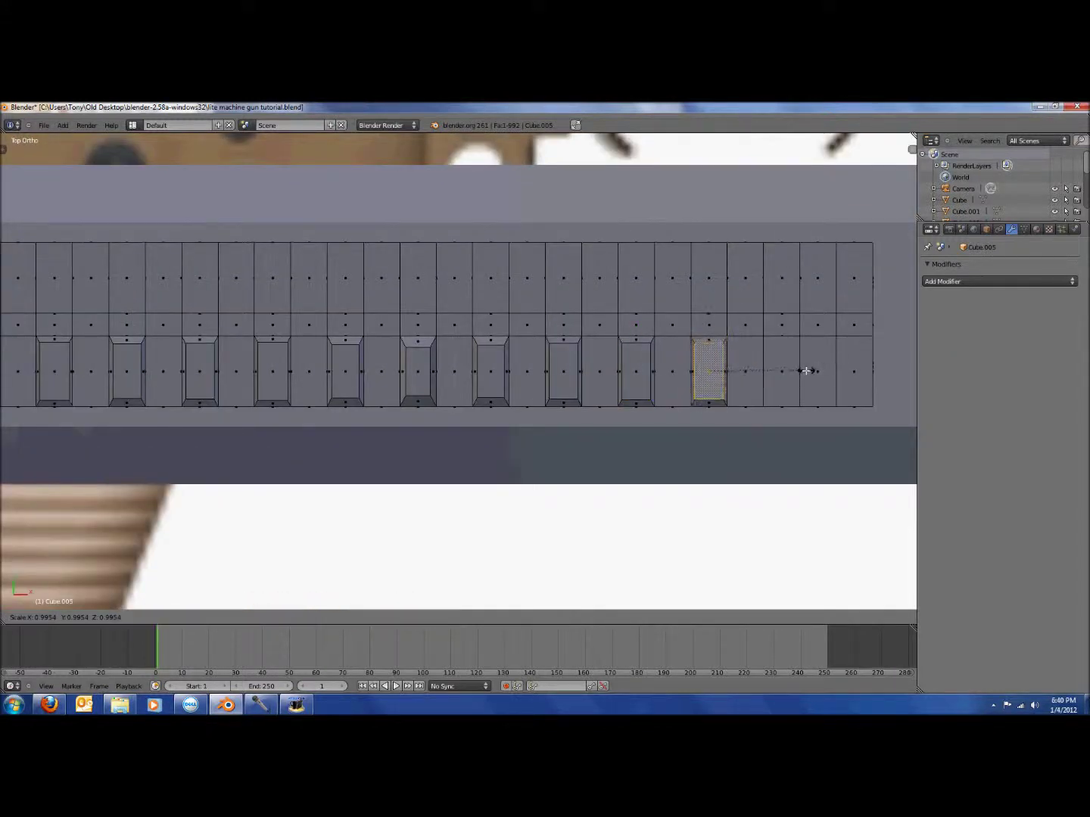
click(797, 374)
right_click(796, 374)
key(s)
click(833, 370)
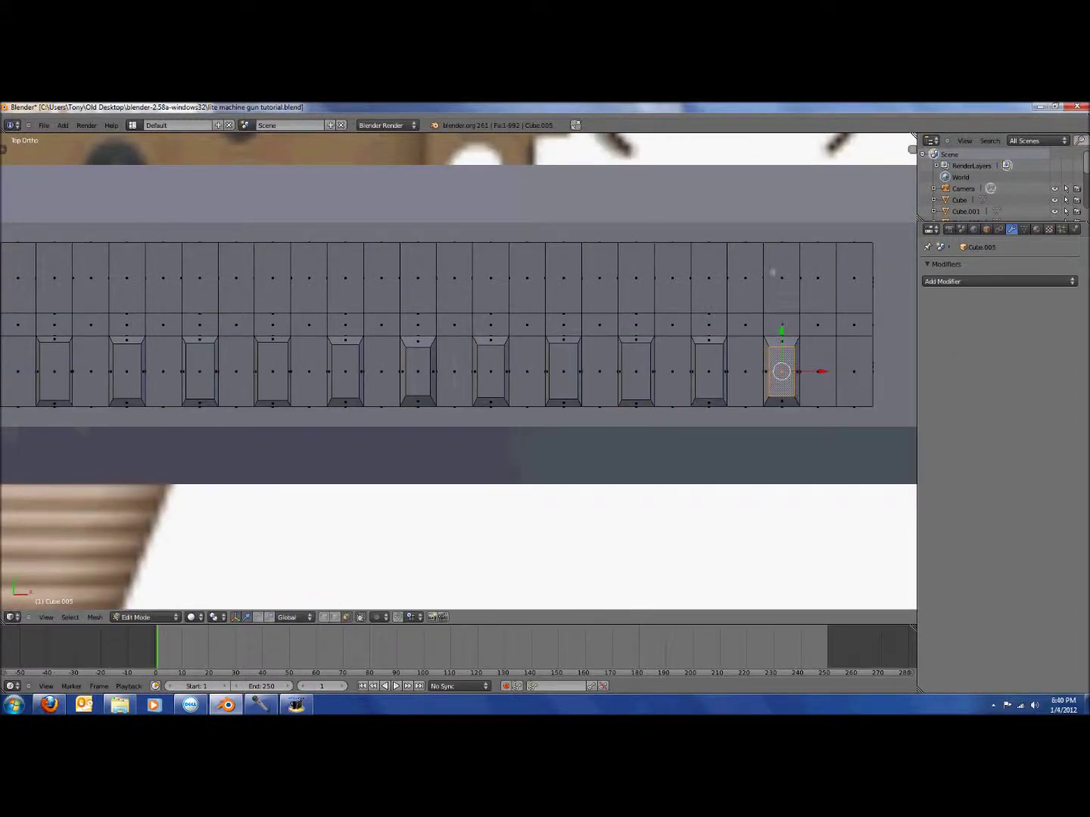
- Individually scale down the top faces of the far row's six frontmost teeth, working rearward, to match the near row's taper
right_click(766, 282)
key(s)
click(849, 293)
right_click(707, 277)
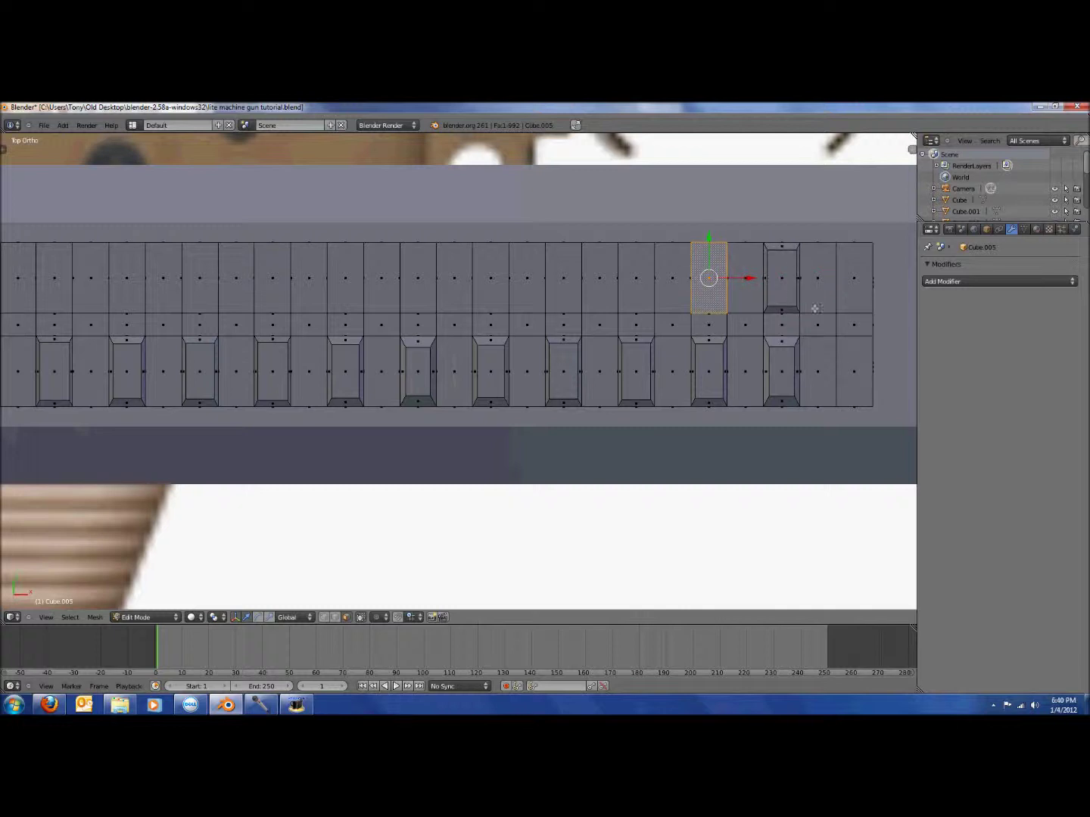
key(s)
click(780, 296)
right_click(632, 281)
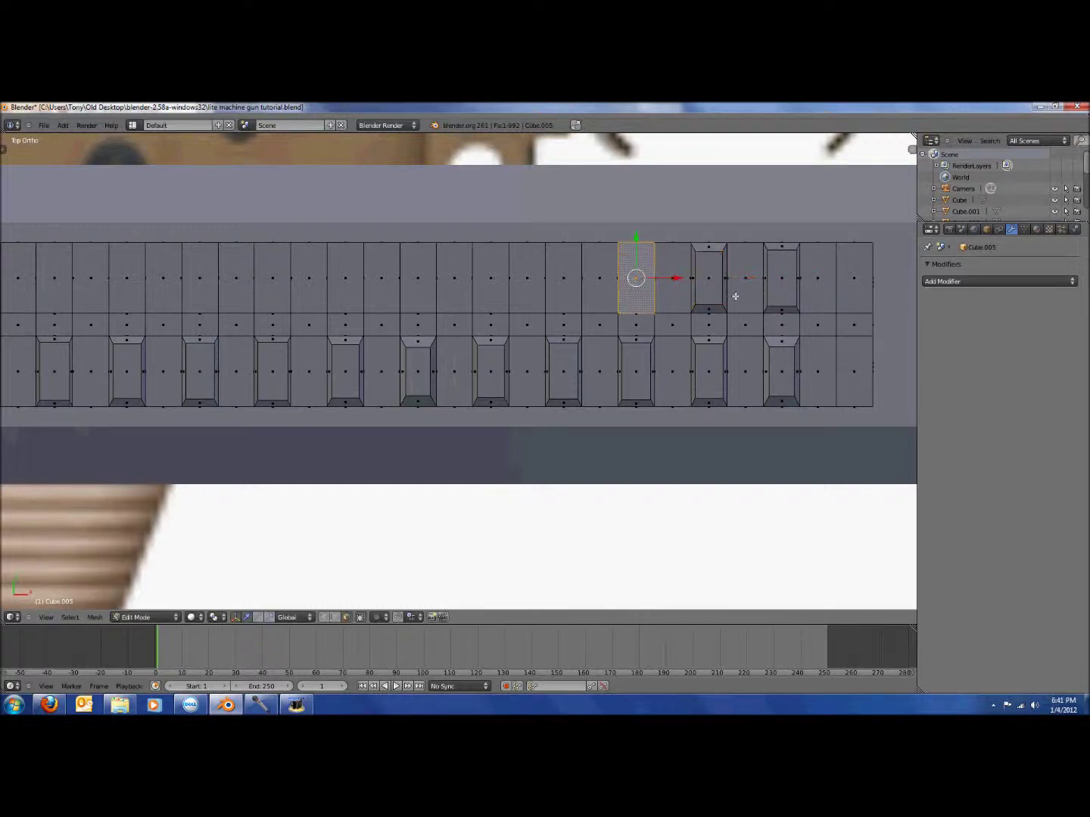
key(s)
click(686, 296)
right_click(563, 286)
key(s)
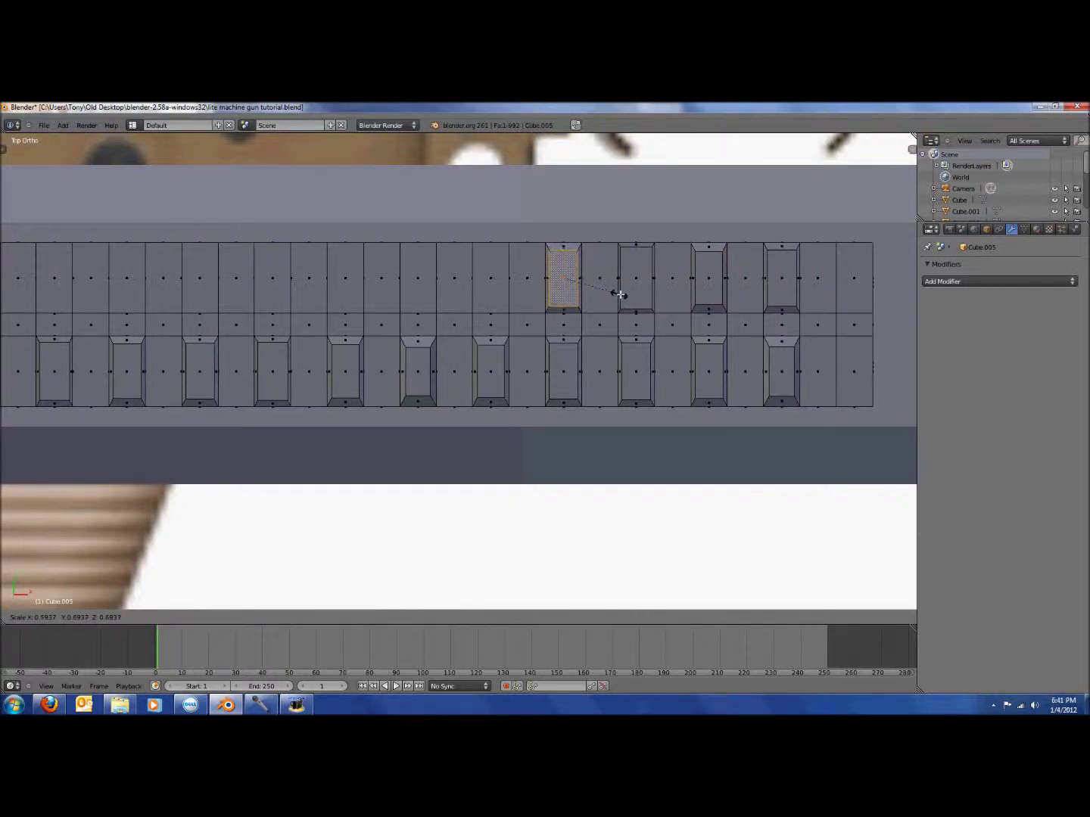
click(613, 296)
right_click(477, 287)
key(s)
click(664, 280)
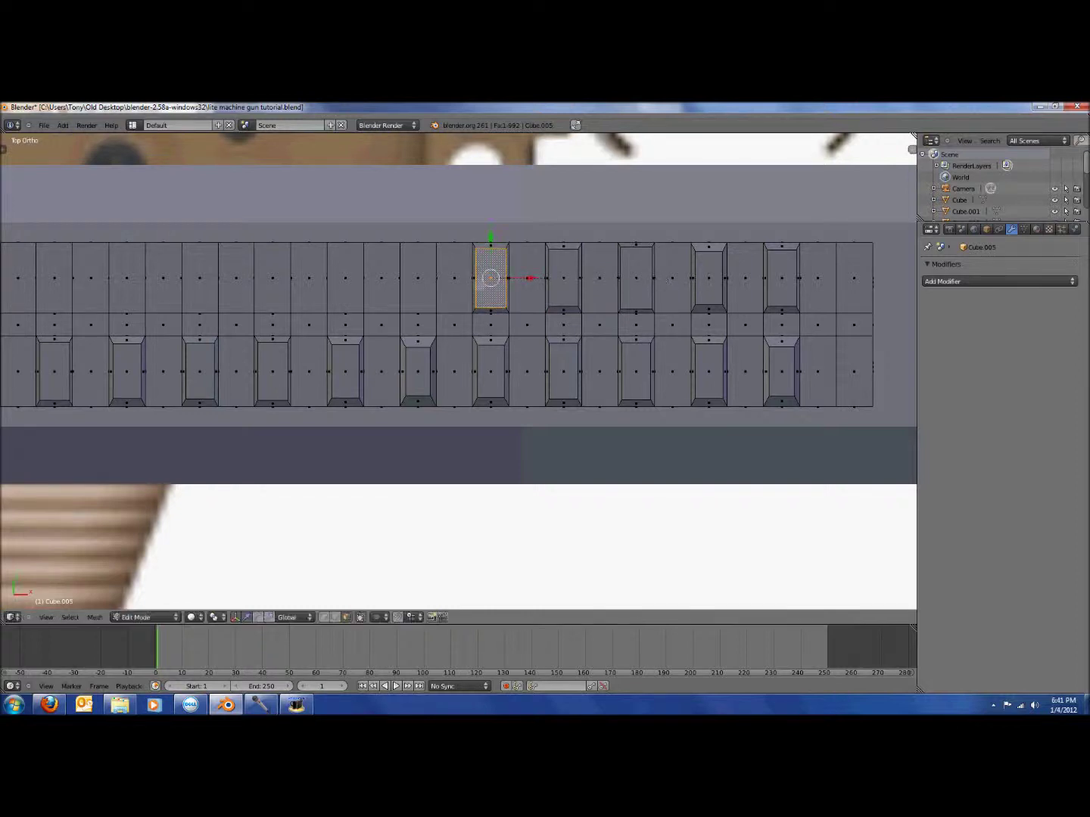
right_click(409, 280)
key(s)
click(459, 296)
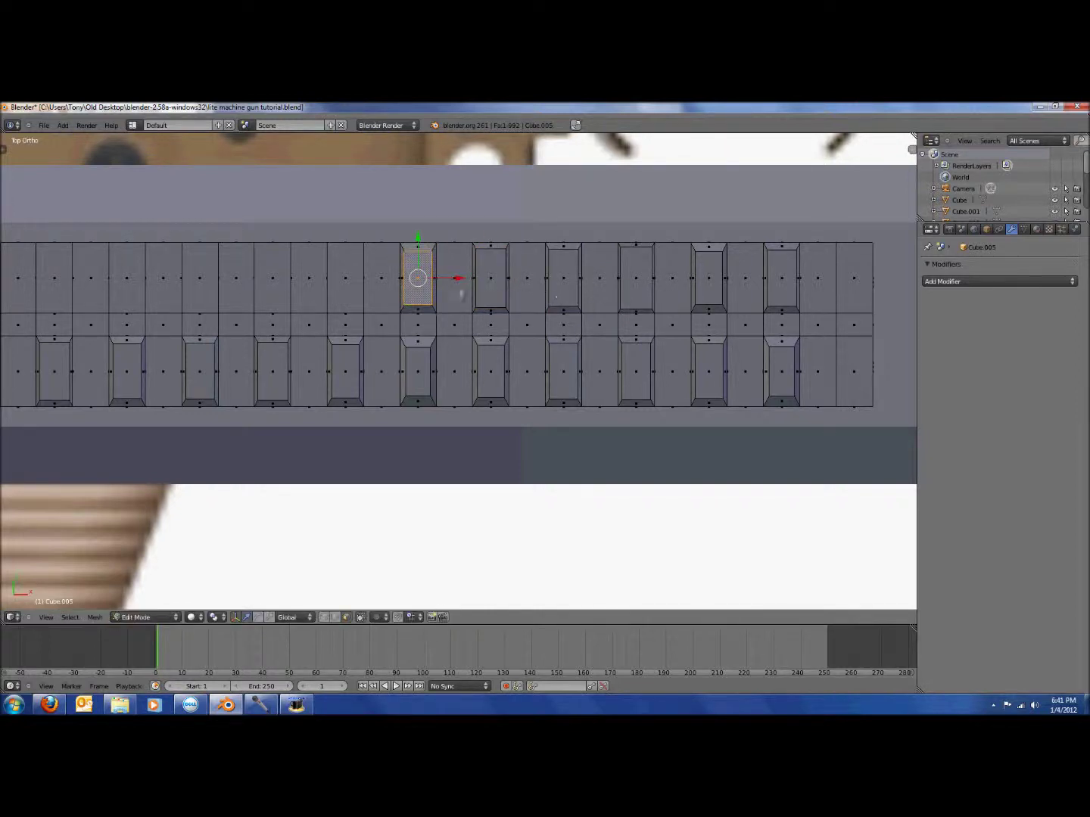
- Scale down the top faces of the far row's five rearmost teeth one by one to about 0.85, and save the file
right_click(354, 291)
key(s)
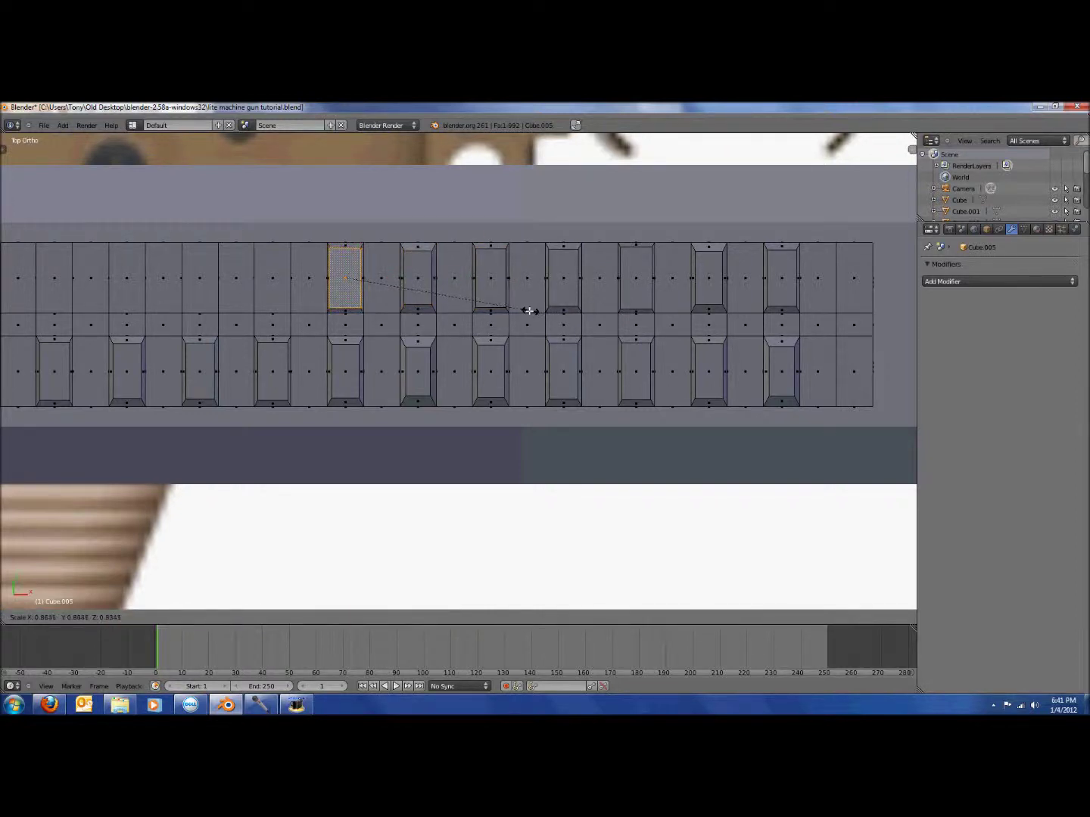
click(528, 311)
right_click(263, 276)
key(s)
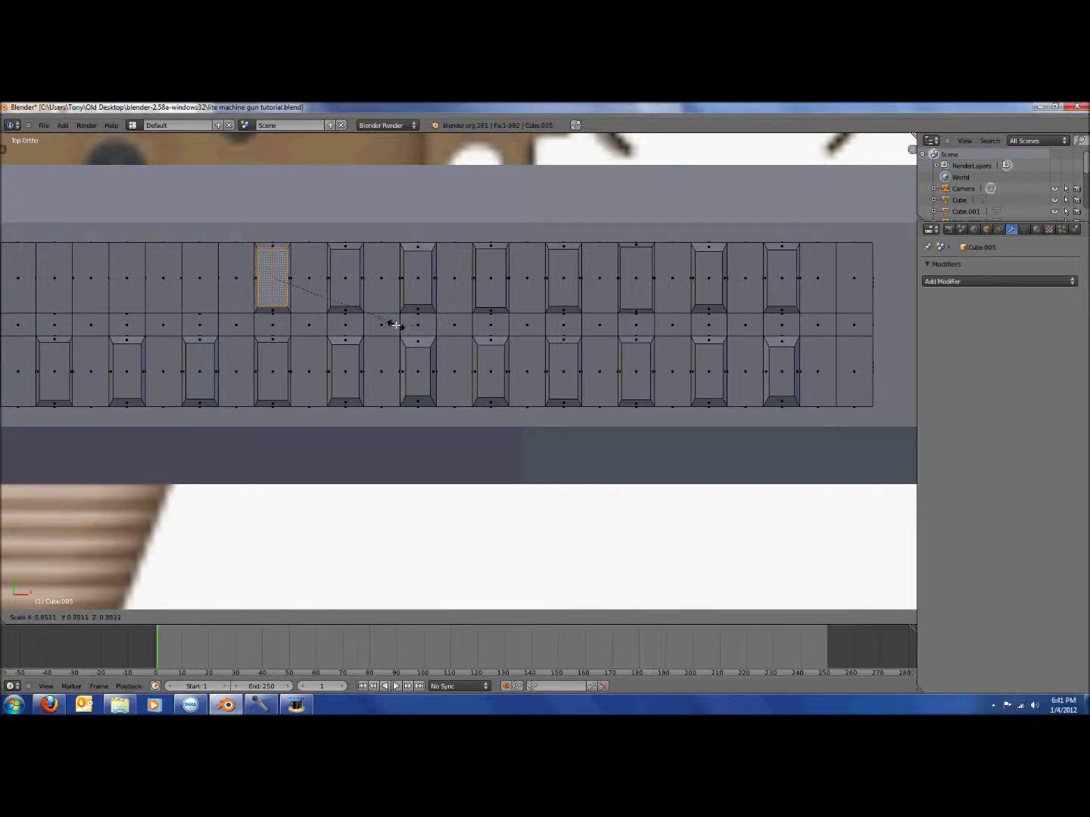
click(391, 324)
right_click(189, 281)
key(s)
click(263, 301)
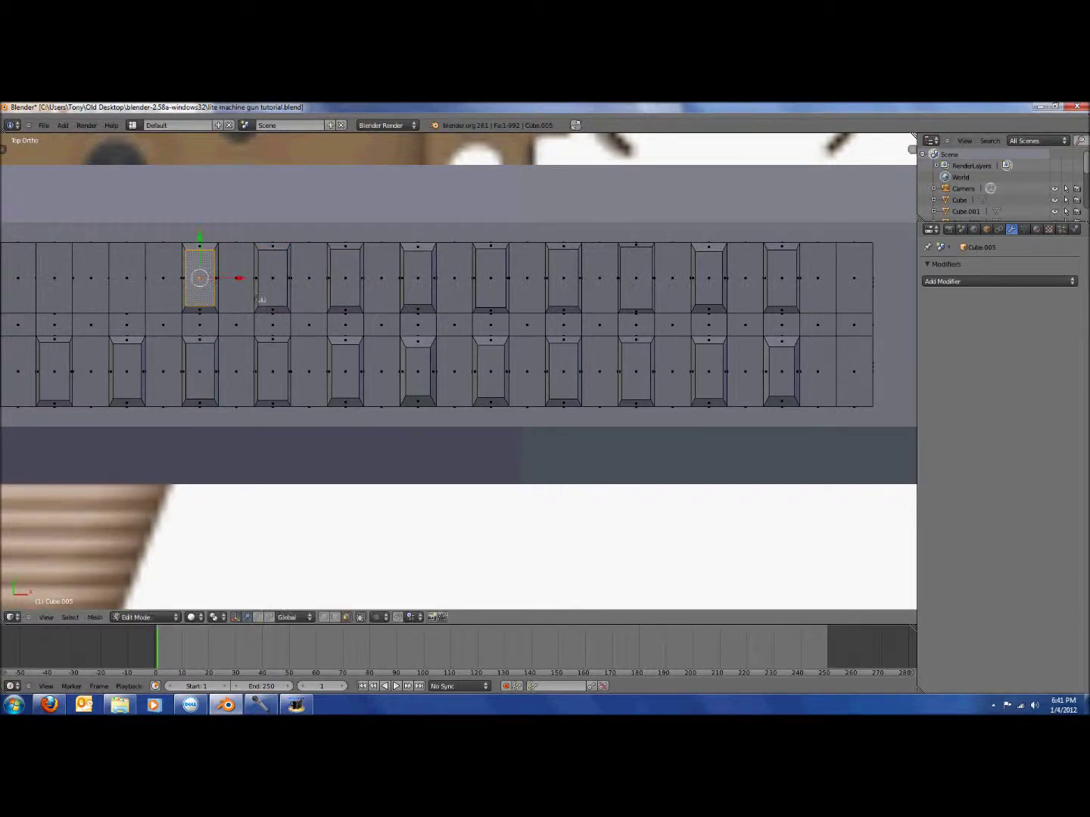
right_click(143, 285)
key(s)
click(347, 302)
shift+middle_drag(210, 326, 517, 395)
scroll(516, 394, up, 1)
right_click(398, 350)
right_click(351, 345)
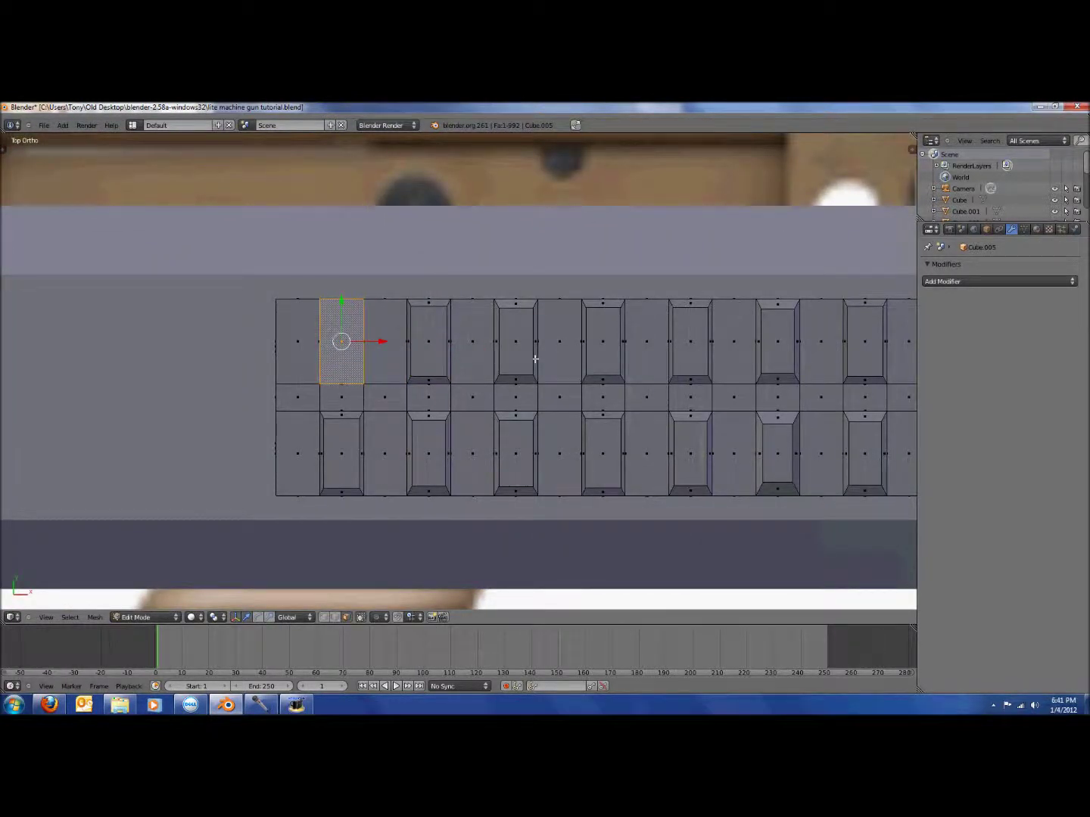
key(s)
click(487, 355)
key(ctrl+s)
click(495, 356)
- Add a crosswise loop cut to the rail's last segment and slide it close to the front end
key(z)
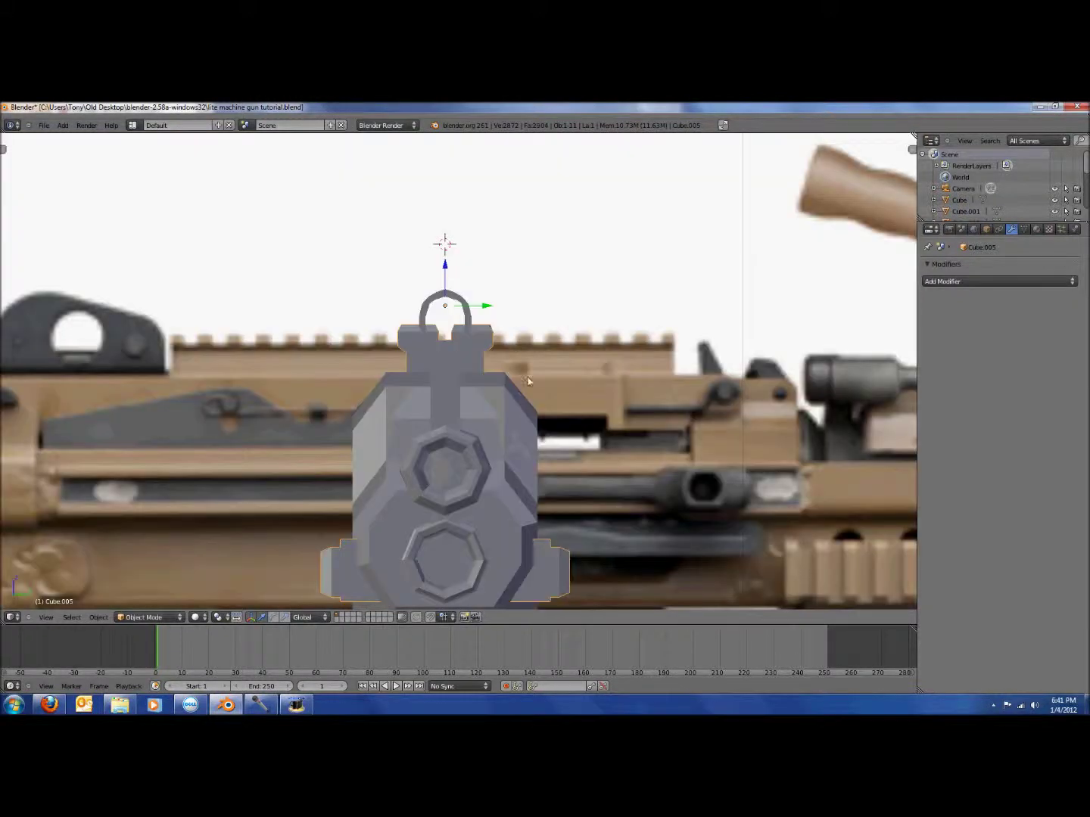
scroll(527, 380, up, 2)
middle_drag(527, 380, 602, 406)
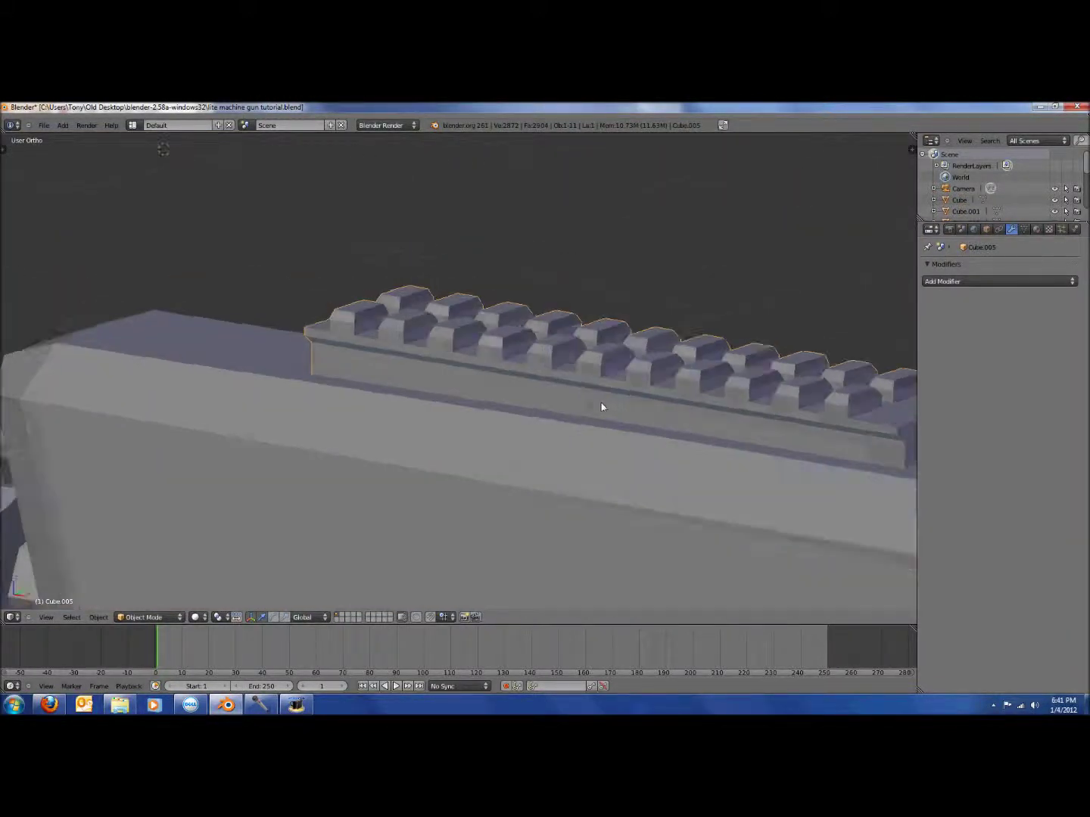
key(KP_7)
scroll(846, 377, down, 3)
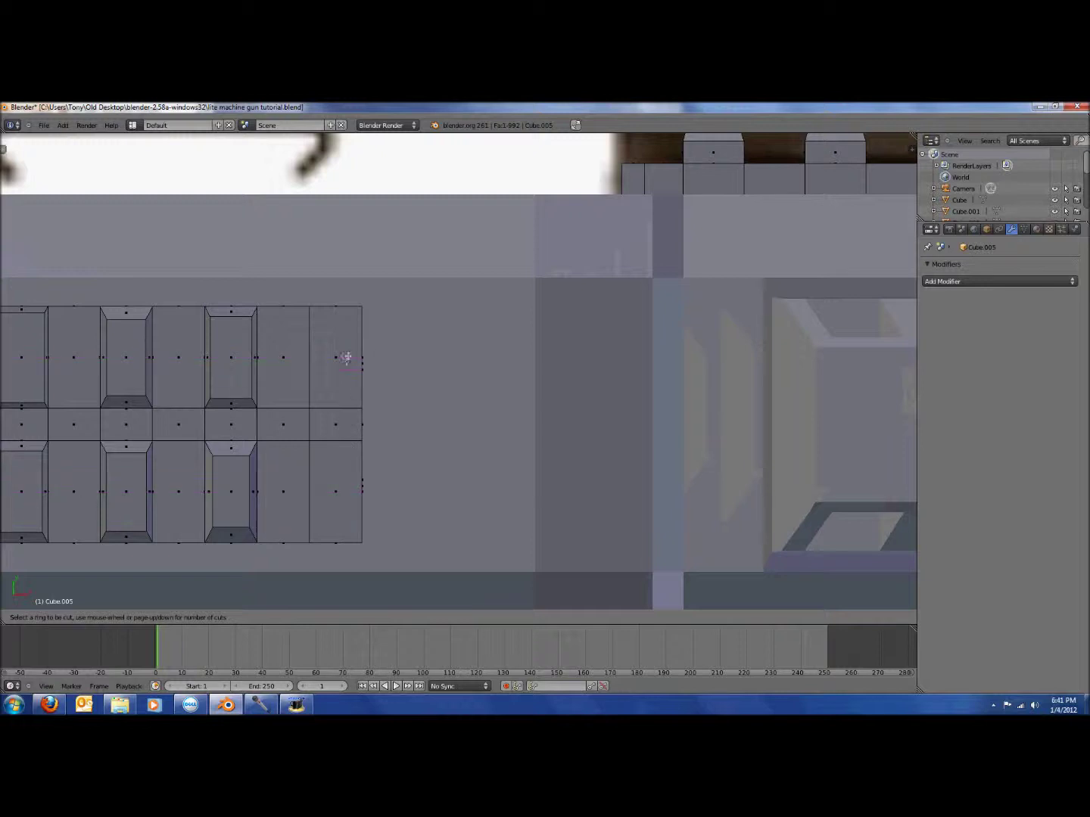
click(330, 306)
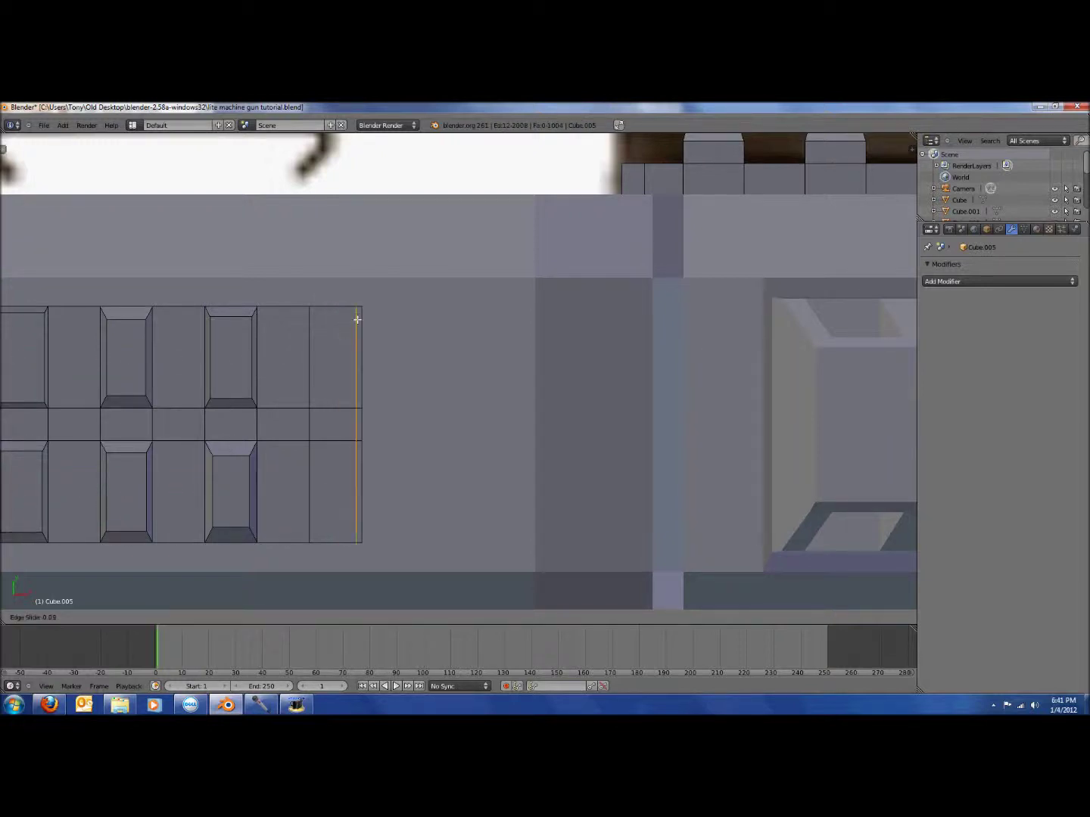
click(356, 319)
- Select the two outer-row faces just behind the new front cut and extrude them upward twice in front view to form teeth
click(346, 616)
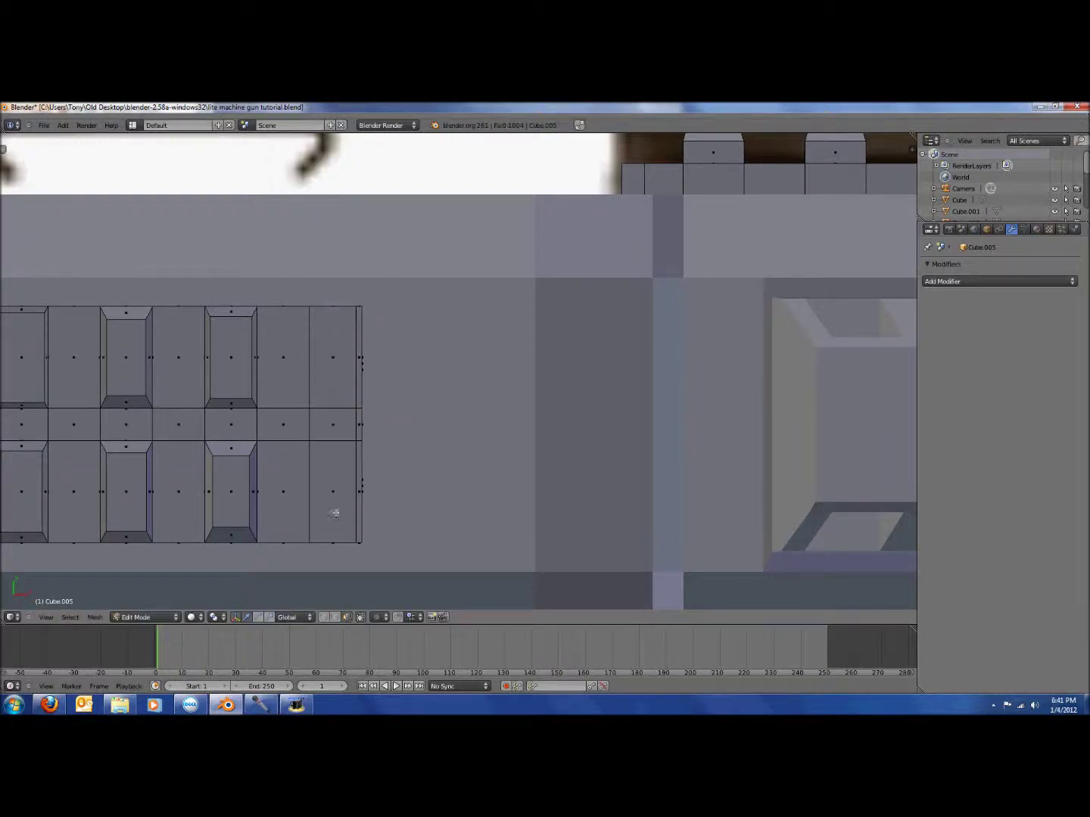
right_click(338, 479)
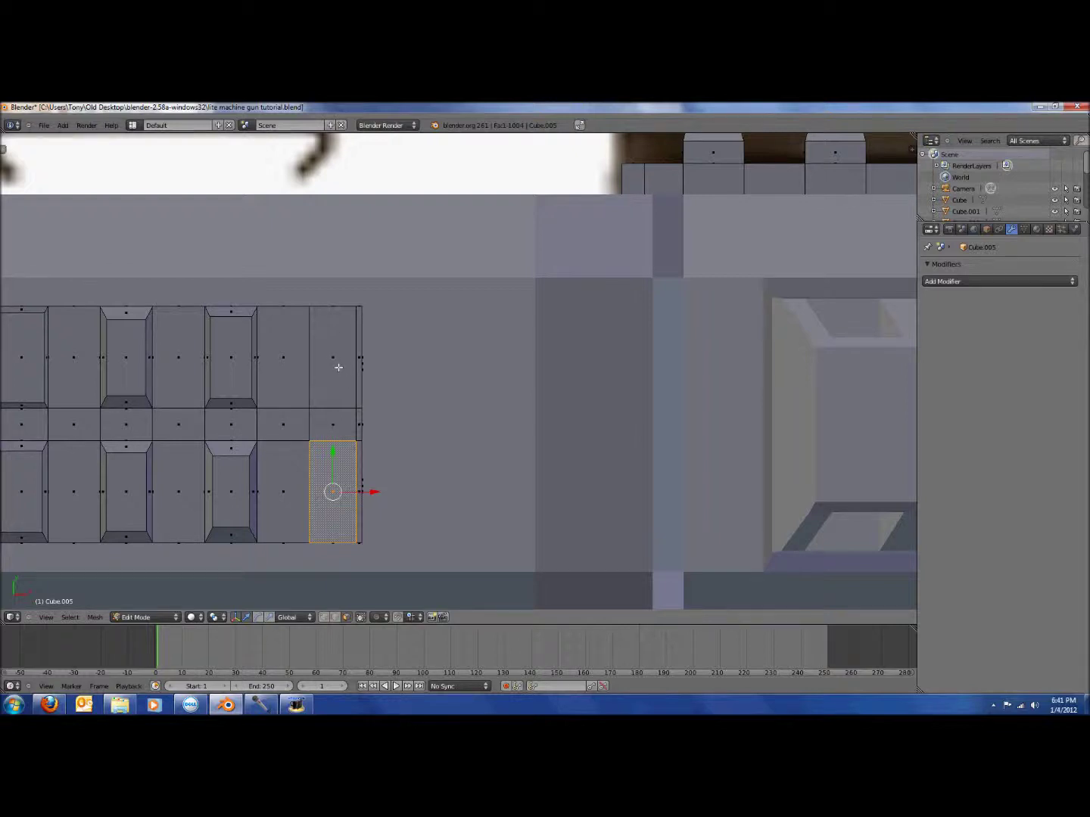
shift+right_click(338, 367)
key(KP_1)
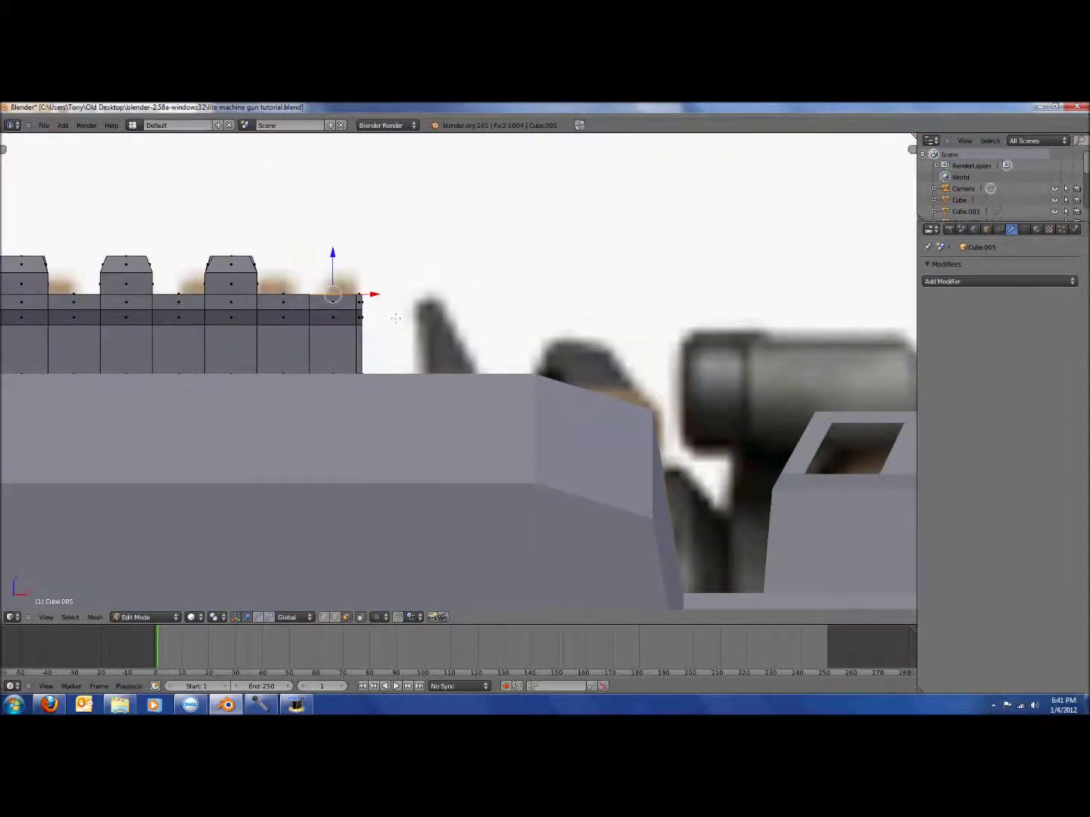
key(e)
click(401, 295)
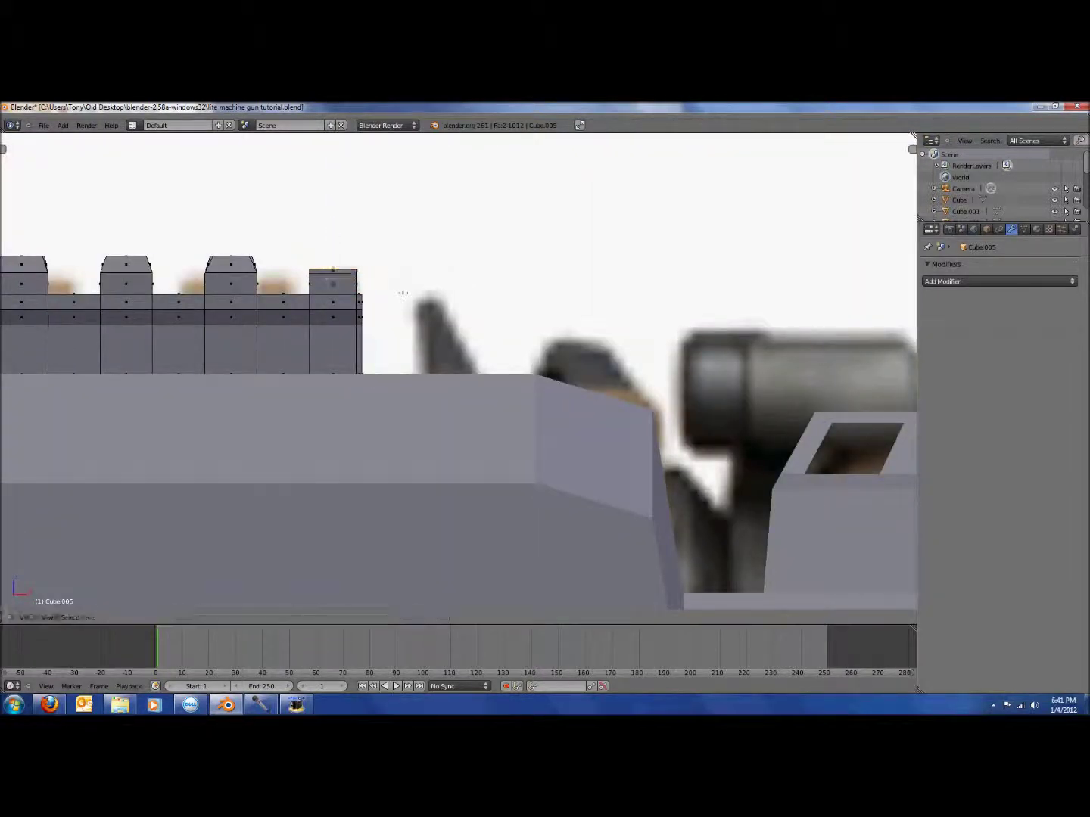
key(e)
click(404, 270)
- In top view, scale the new front teeth's top faces to about 0.78 (near row) and 0.86 (far row), and save the file
key(KP_7)
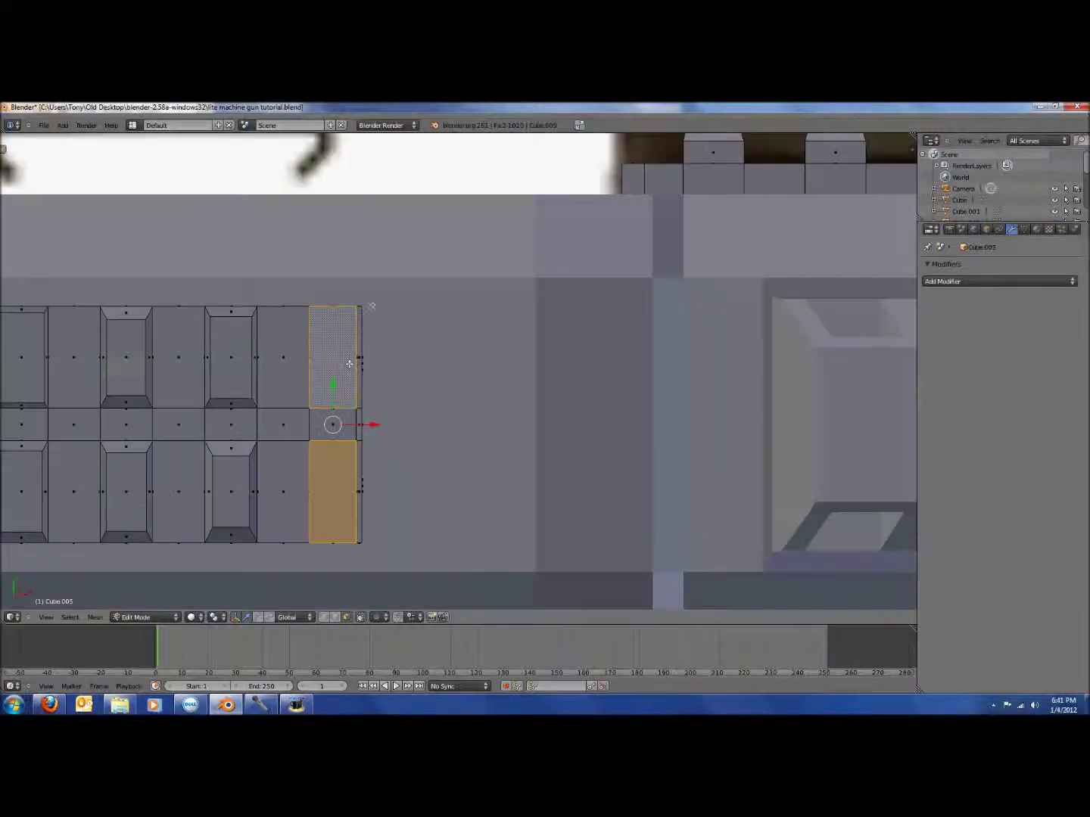
key(s)
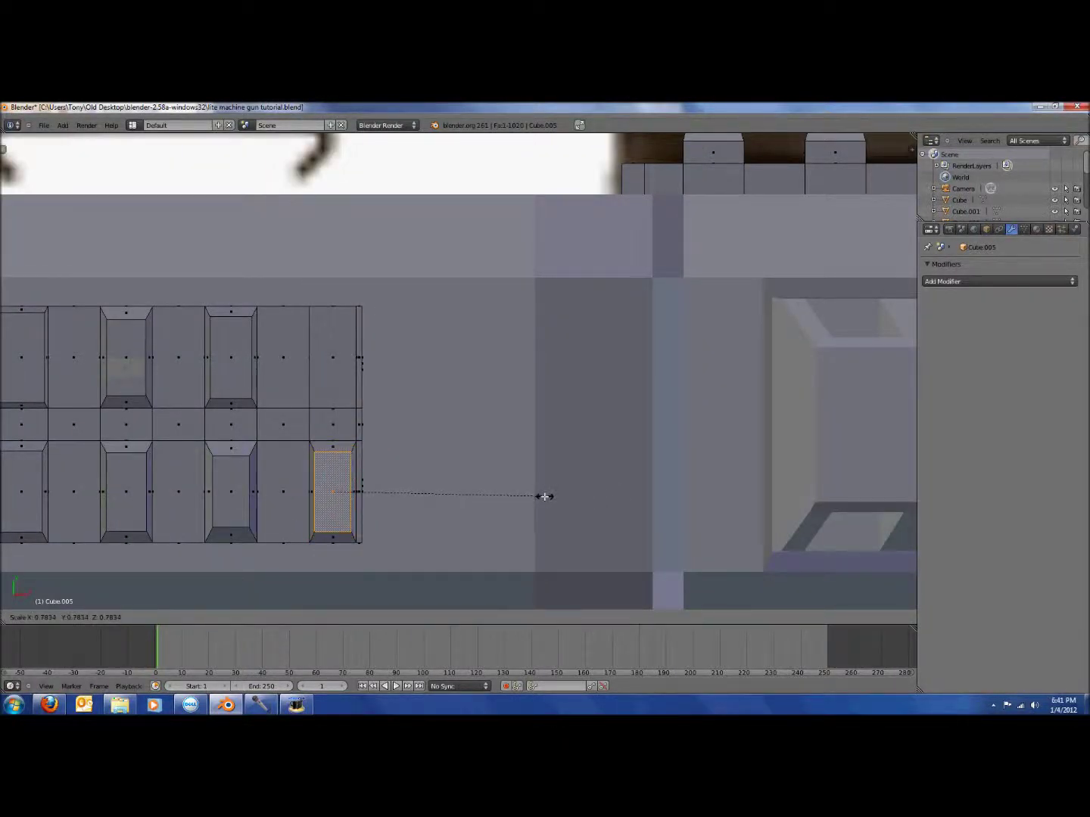
click(544, 497)
right_click(330, 343)
key(s)
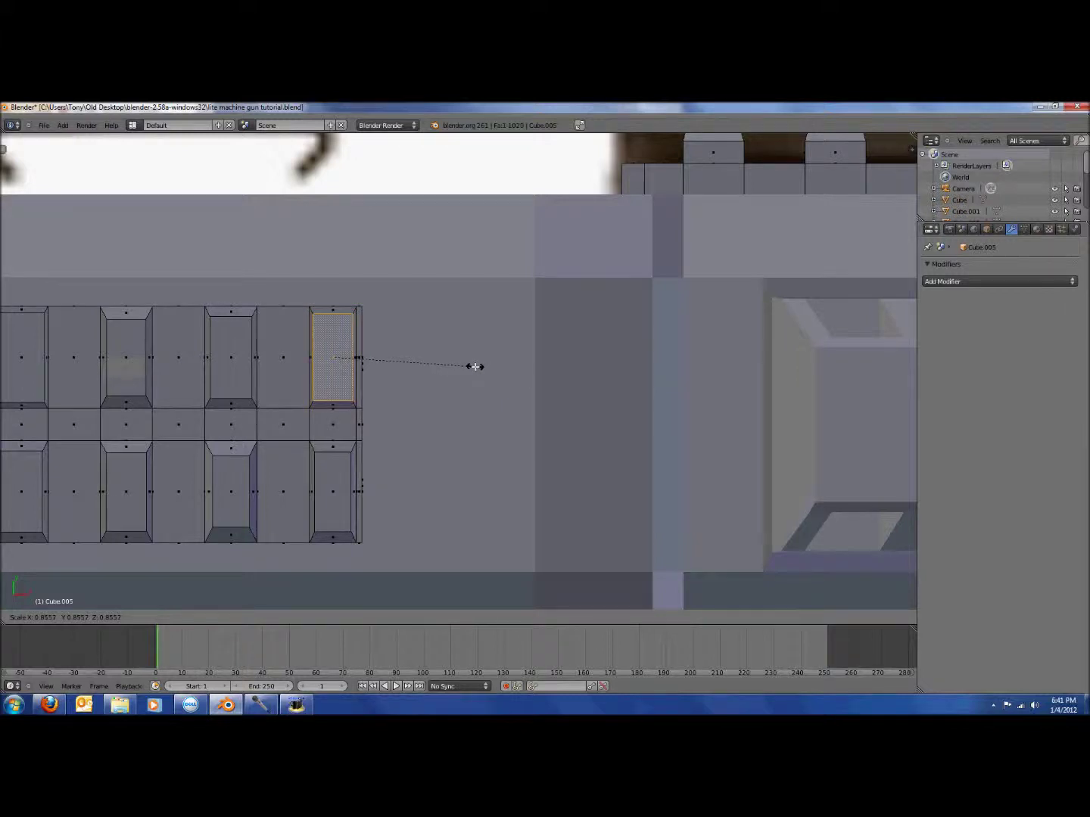
click(475, 364)
key(ctrl+s)
click(469, 364)
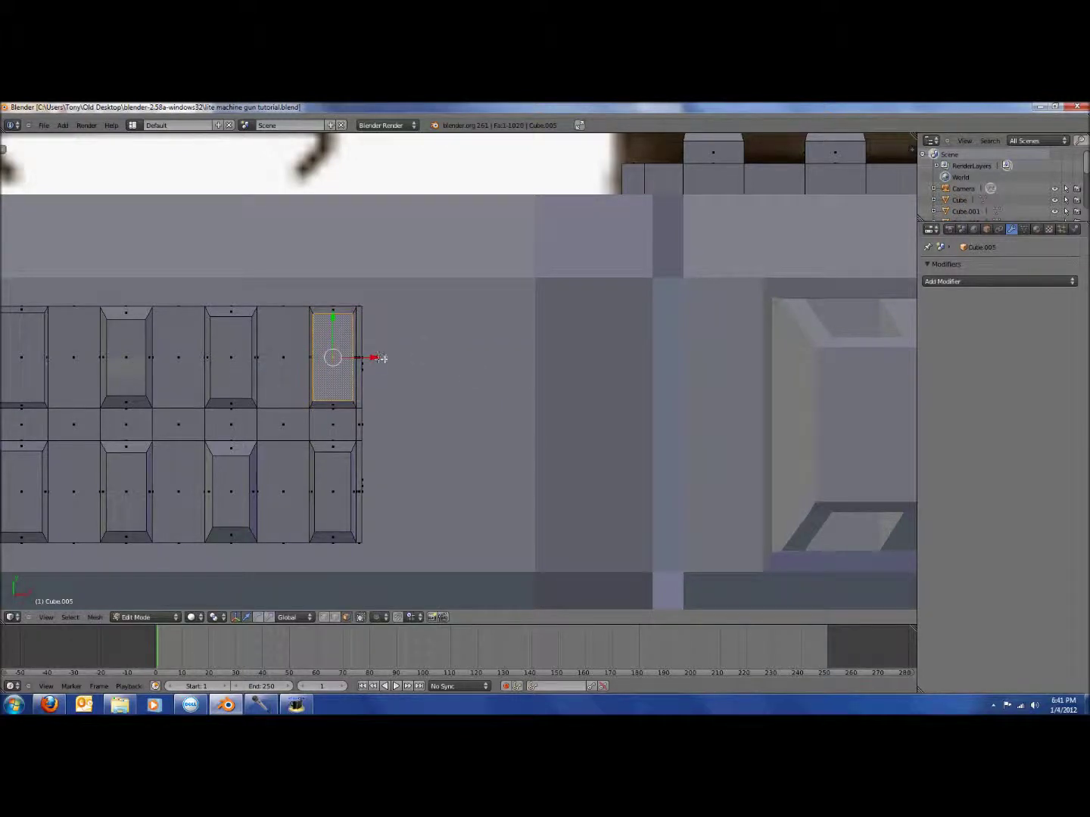
- Leave edit mode and examine the rail and receiver in solid shading from the right and left views
key(z)
key(Tab)
scroll(530, 443, down, 3)
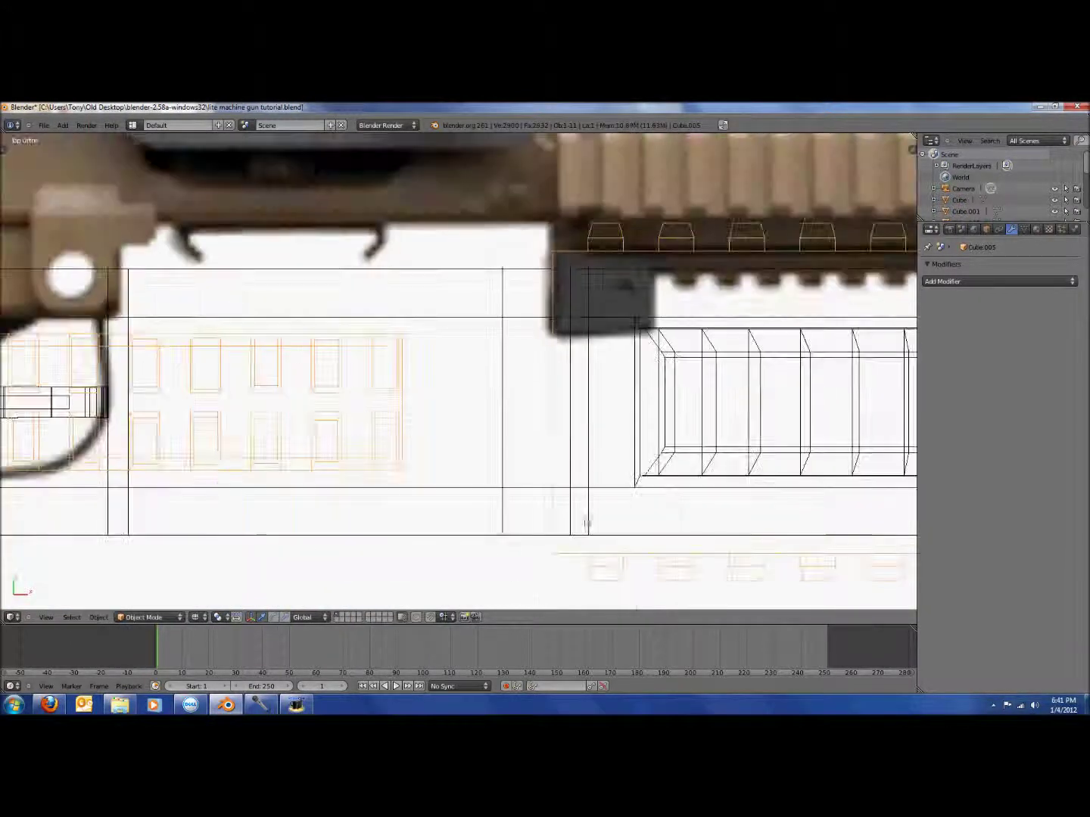
key(z)
scroll(557, 446, down, 3)
key(KP_3)
scroll(588, 447, up, 2)
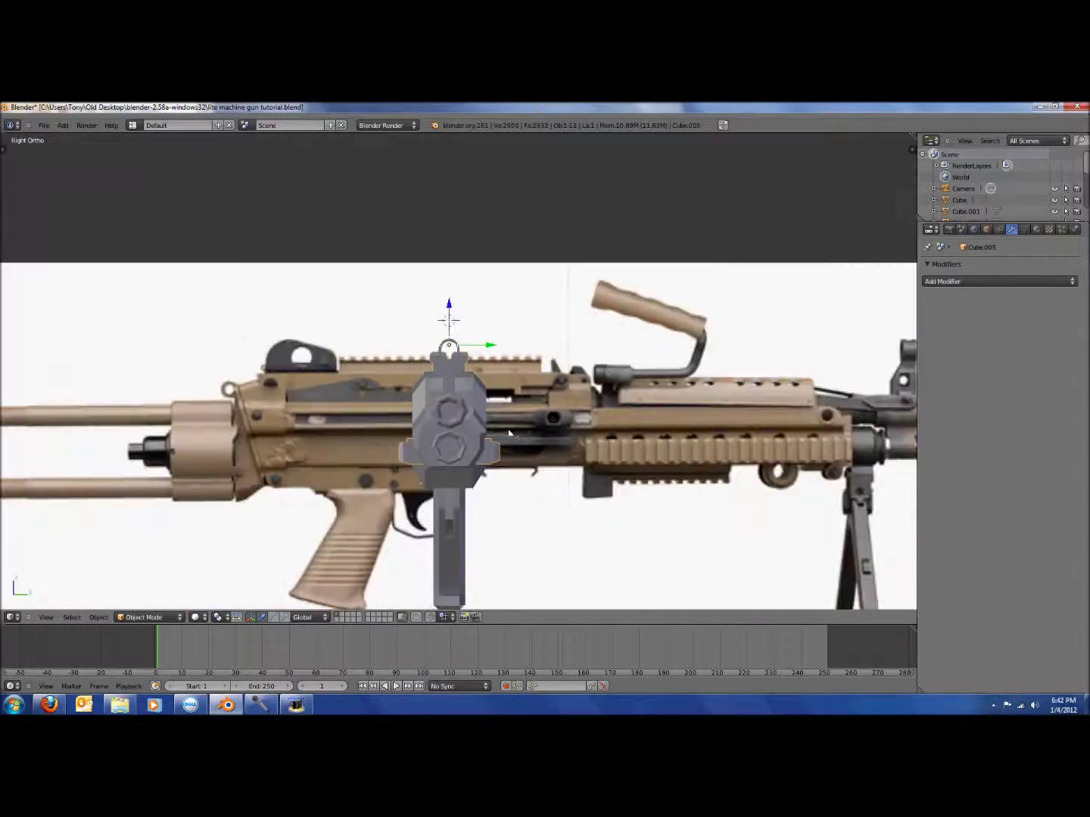
key(ctrl+KP_3)
scroll(522, 427, up, 6)
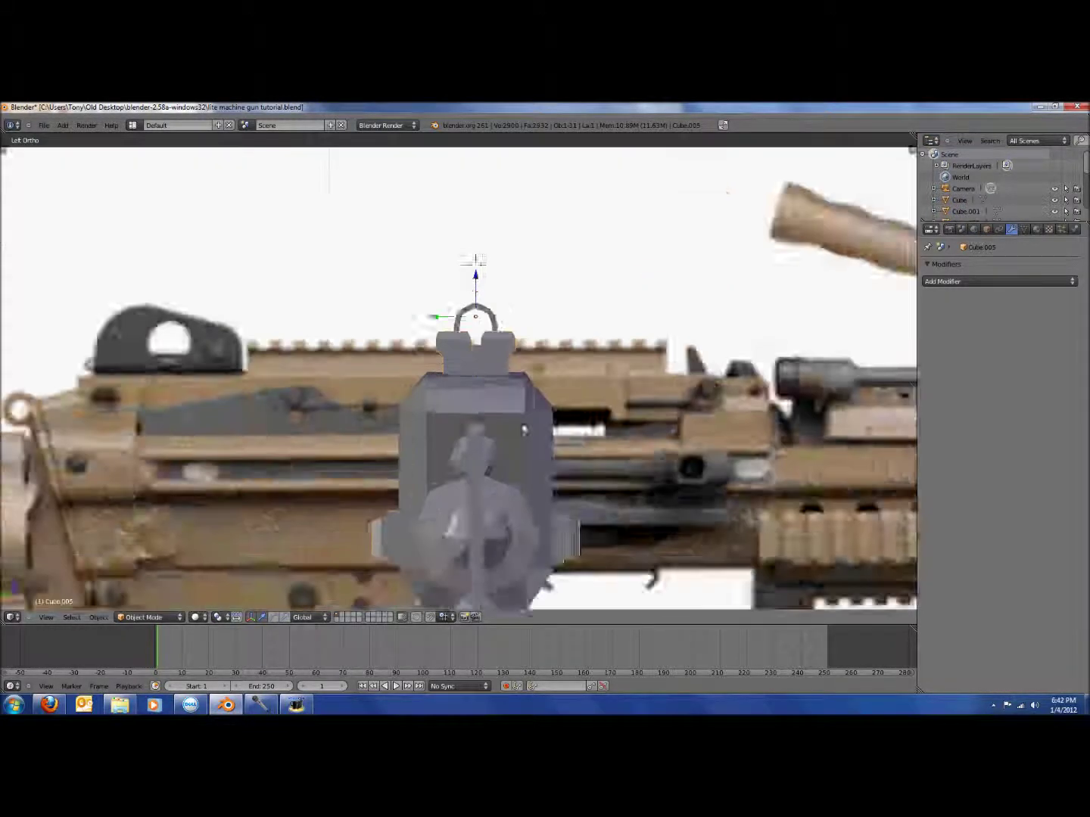
- Check the model from the right and front views and save the file
scroll(430, 382, up, 2)
middle_drag(430, 382, 456, 398)
key(KP_3)
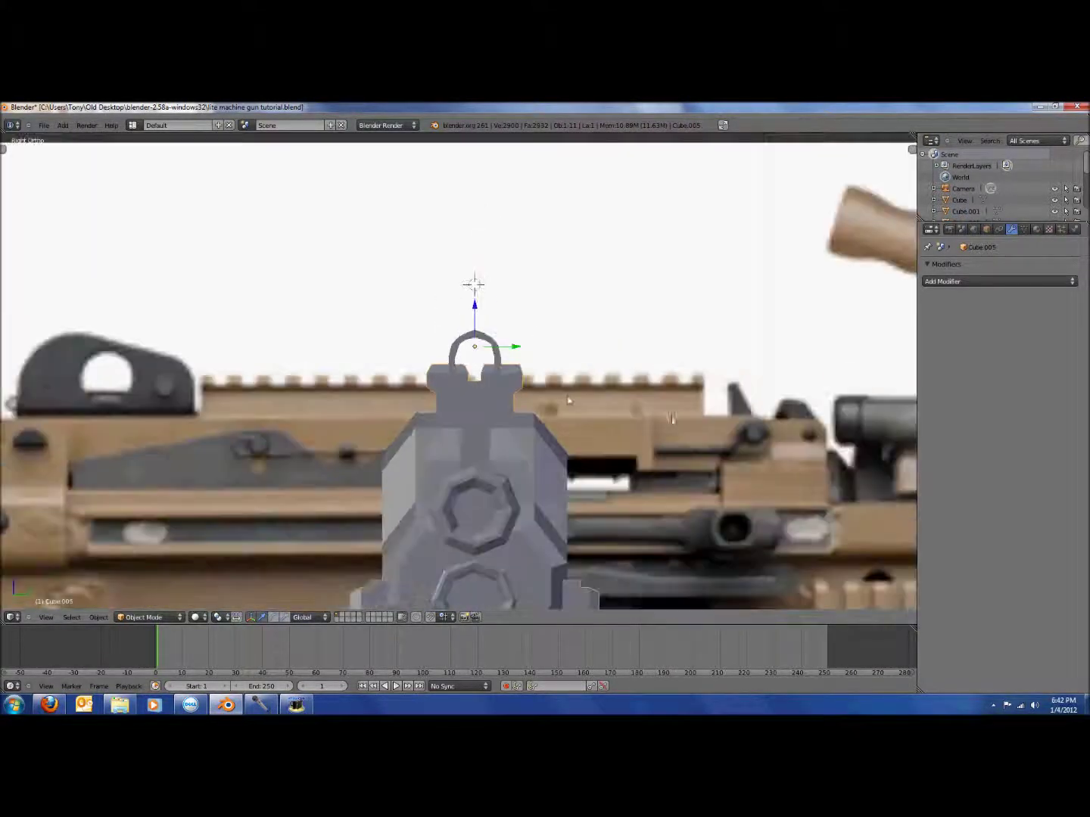
key(space)
key(Escape)
key(KP_1)
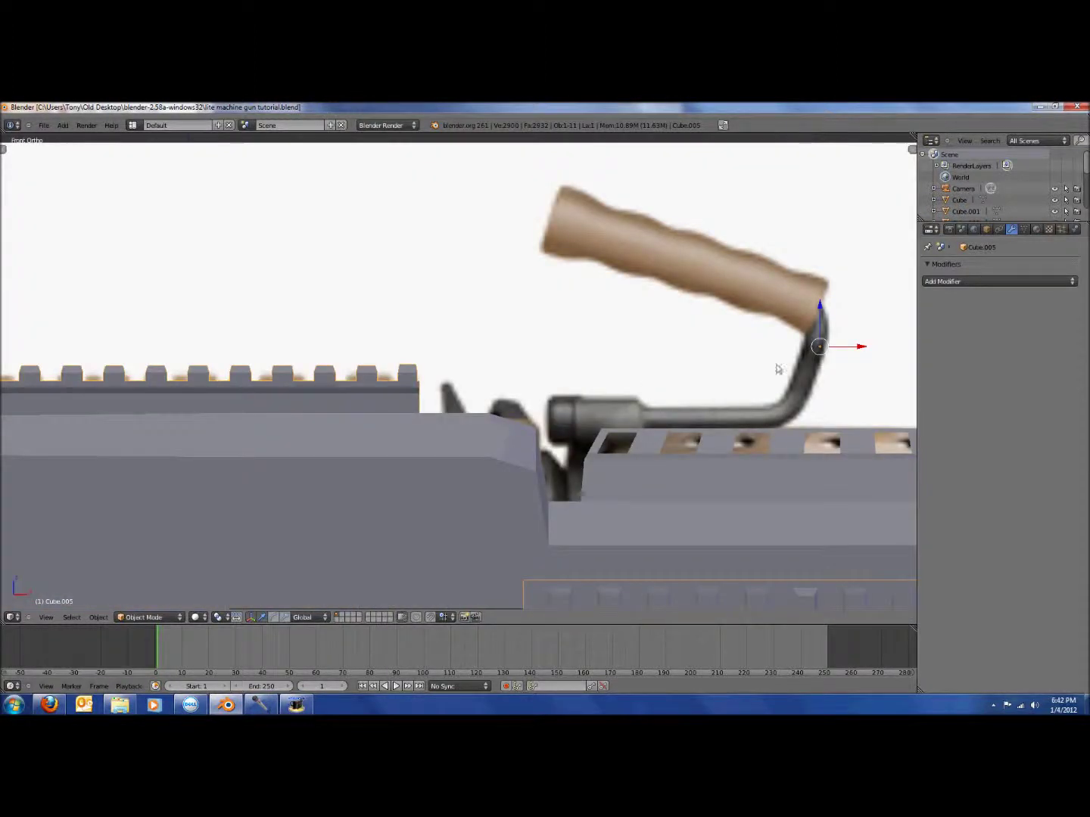
- Select the front sight above the barrel and open its mesh for editing in right view
scroll(787, 373, down, 4)
scroll(599, 366, up, 2)
shift+middle_drag(728, 378, 421, 365)
right_click(569, 376)
scroll(674, 394, up, 2)
scroll(417, 345, up, 3)
key(Tab)
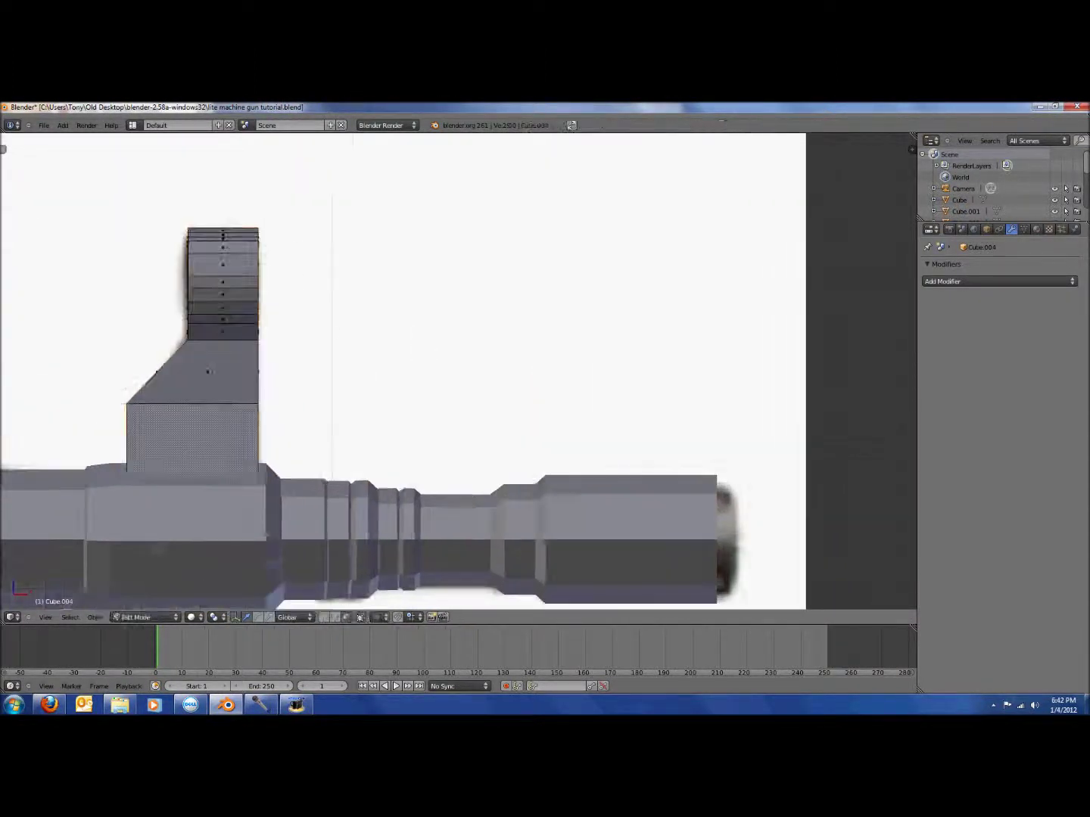
scroll(511, 380, up, 1)
key(KP_3)
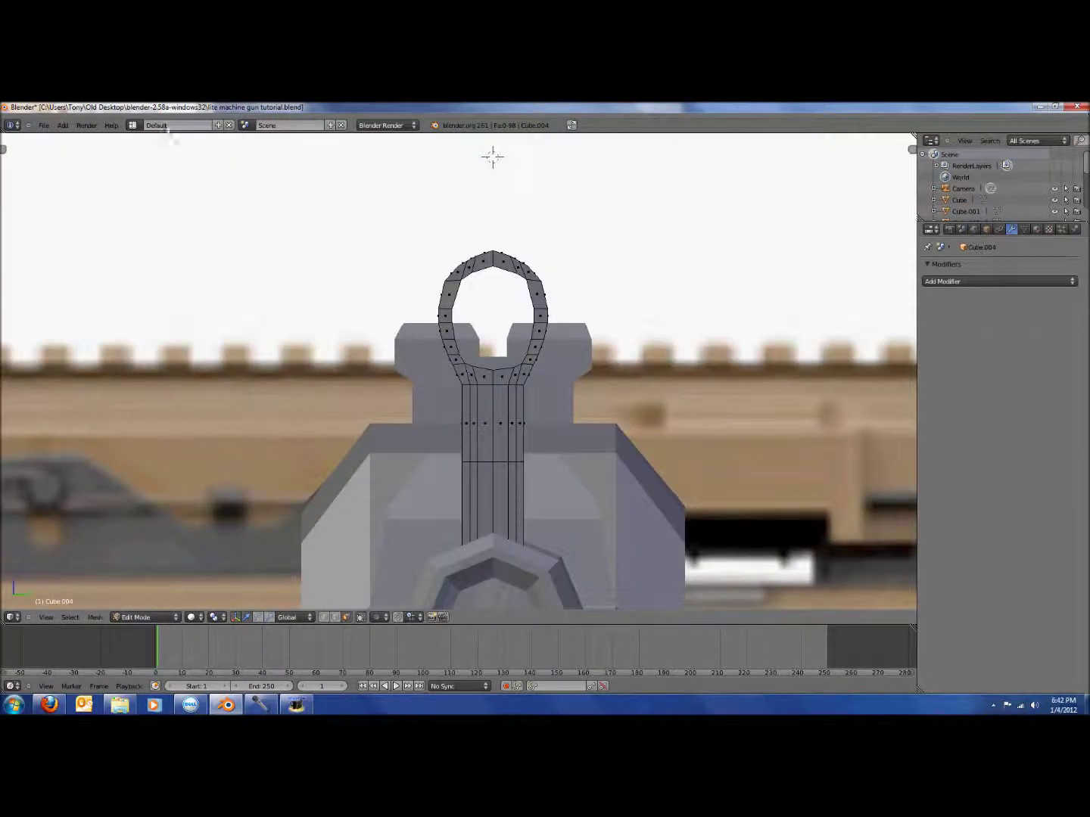
- Add a UV sphere with 8 segments and 8 rings to the sight mesh and scale it down to a tiny bead
click(63, 125)
mouse_move(87, 141)
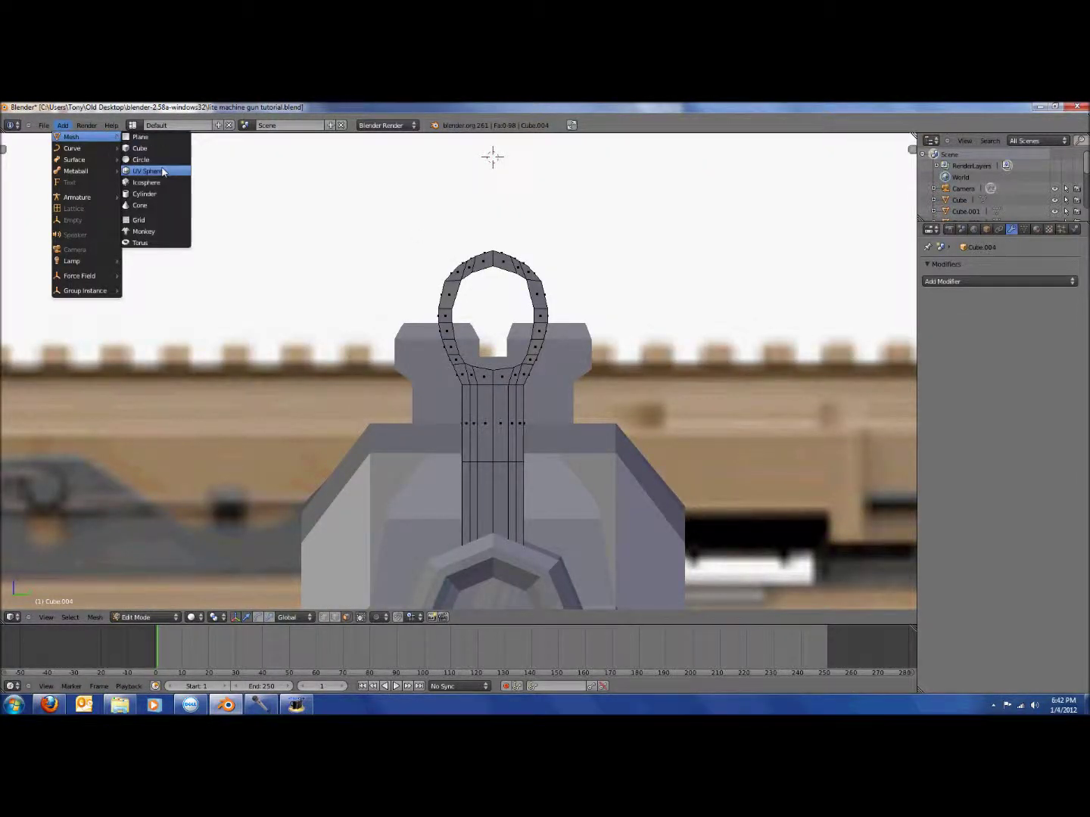
click(162, 172)
scroll(79, 370, down, 5)
key(t)
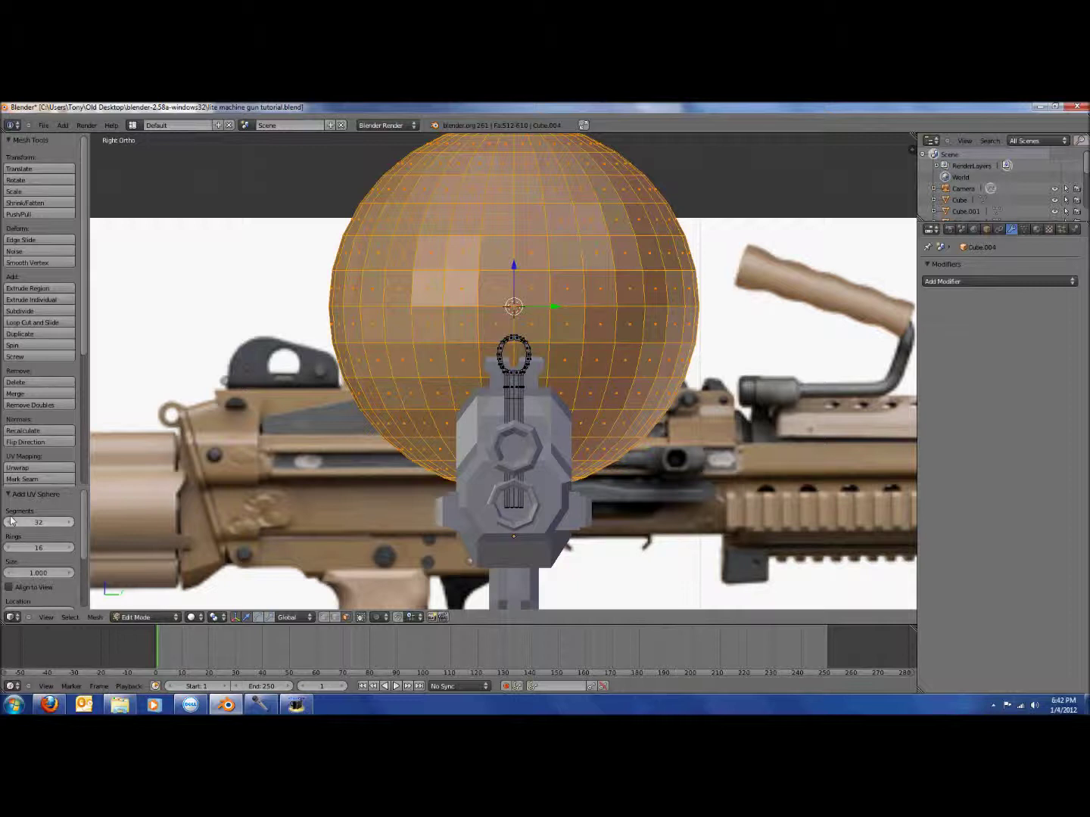
text(8)
key(Return)
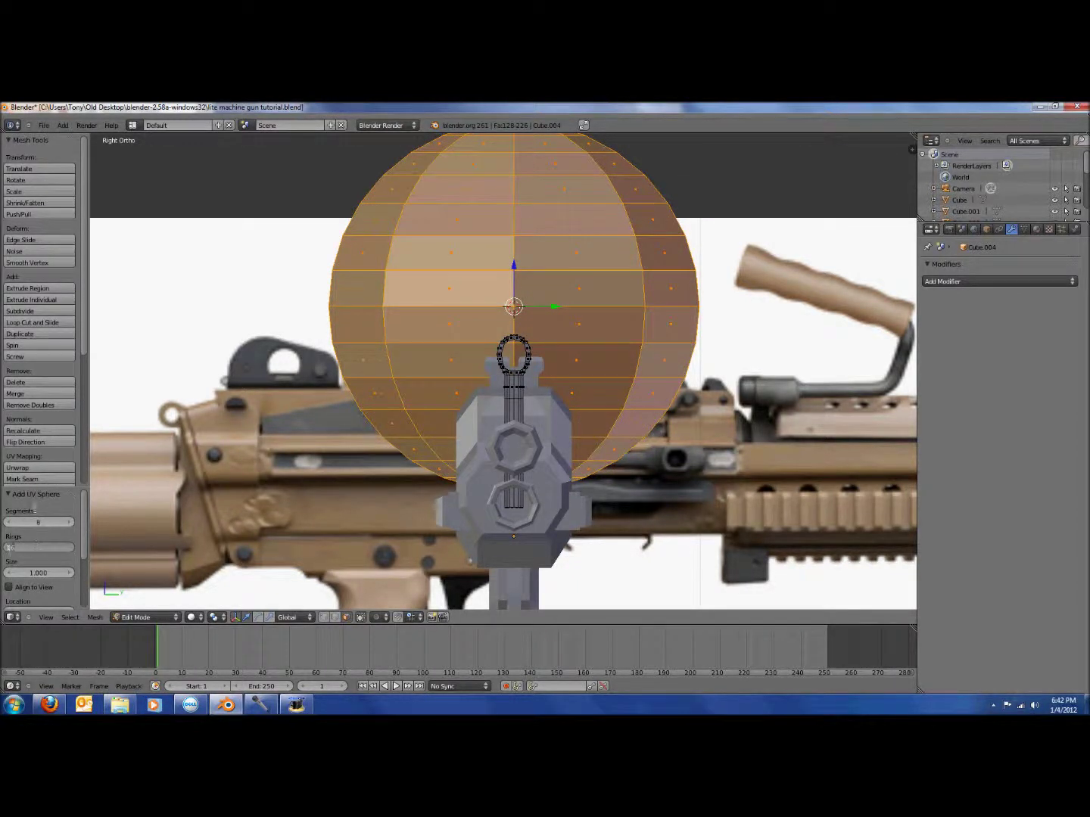
text(8)
key(Return)
scroll(439, 430, down, 2)
key(t)
key(s)
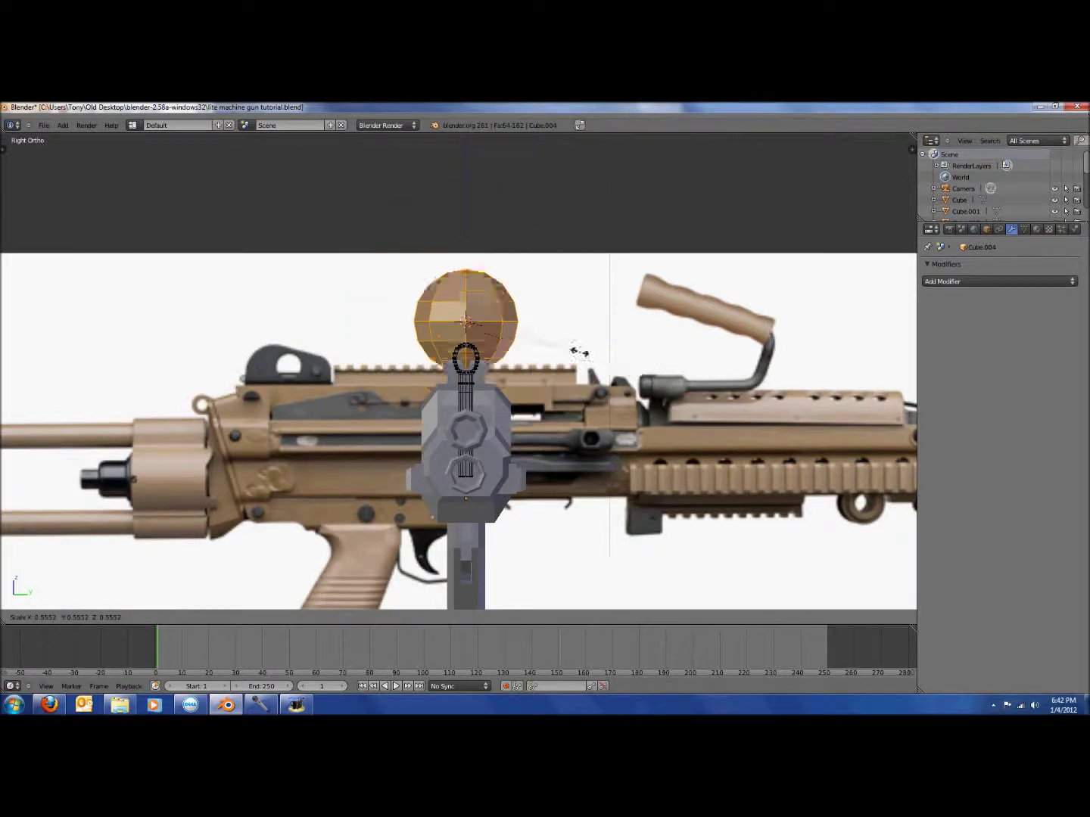
click(475, 329)
- Try to move the bead down into the sight ring in right view, and undo the move while keeping the scaling
key(g)
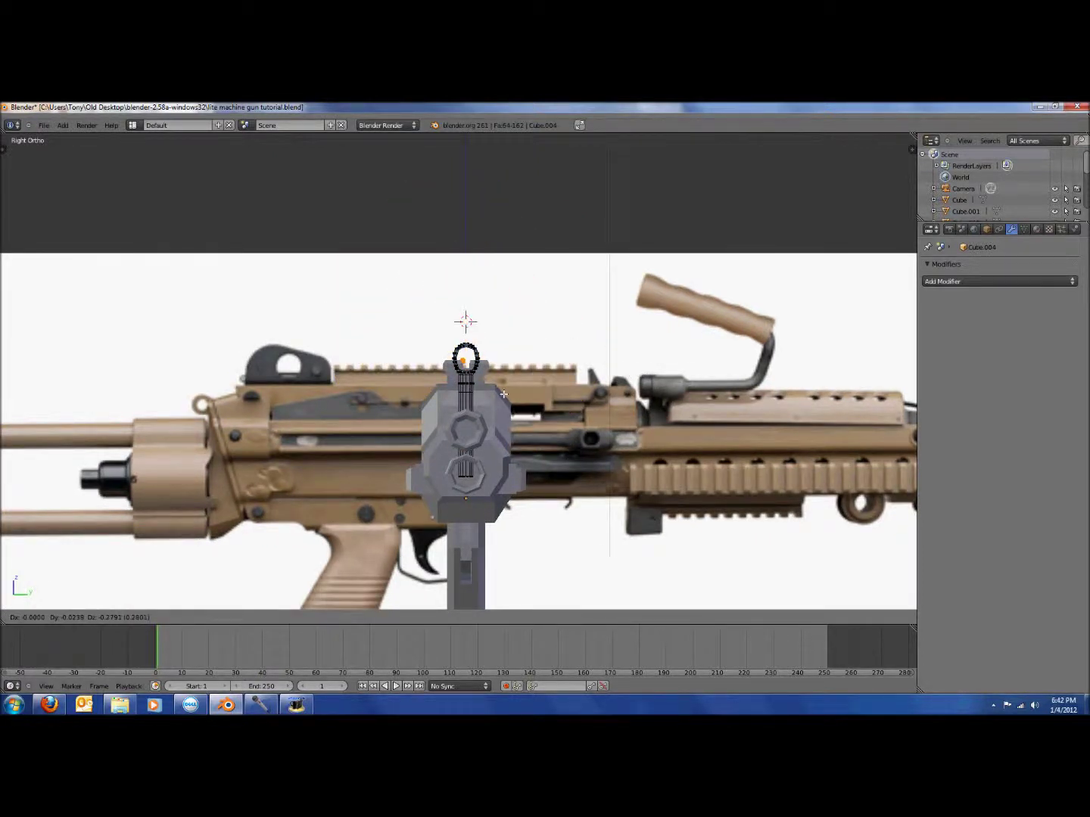
click(503, 394)
key(KP_1)
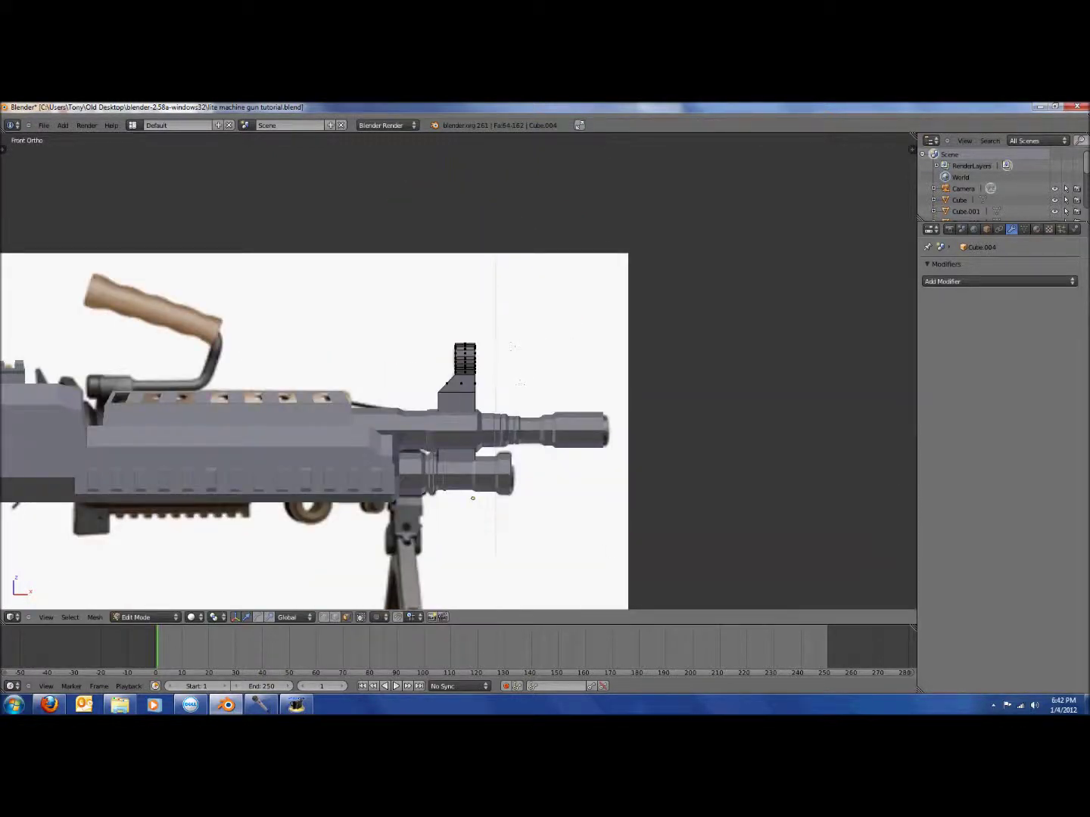
scroll(520, 382, down, 4)
key(ctrl+z)
key(ctrl+z)
key(KP_3)
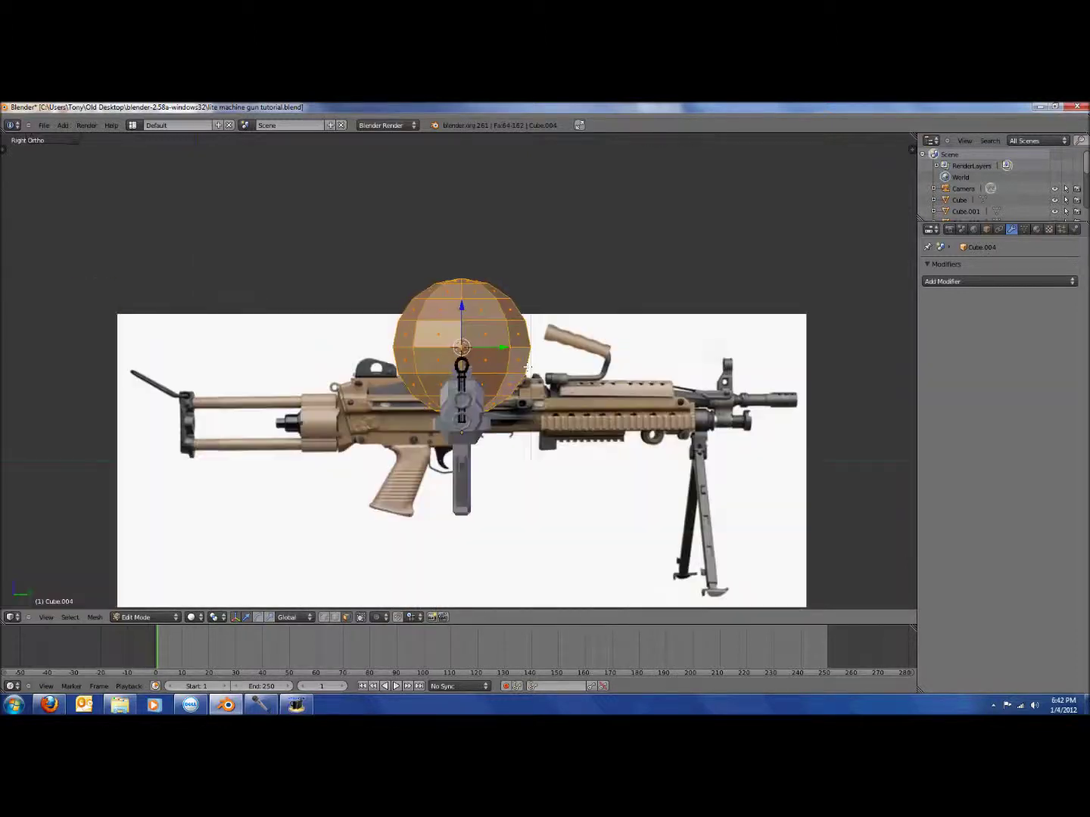
key(ctrl+shift+z)
key(ctrl+shift+z)
scroll(541, 363, up, 2)
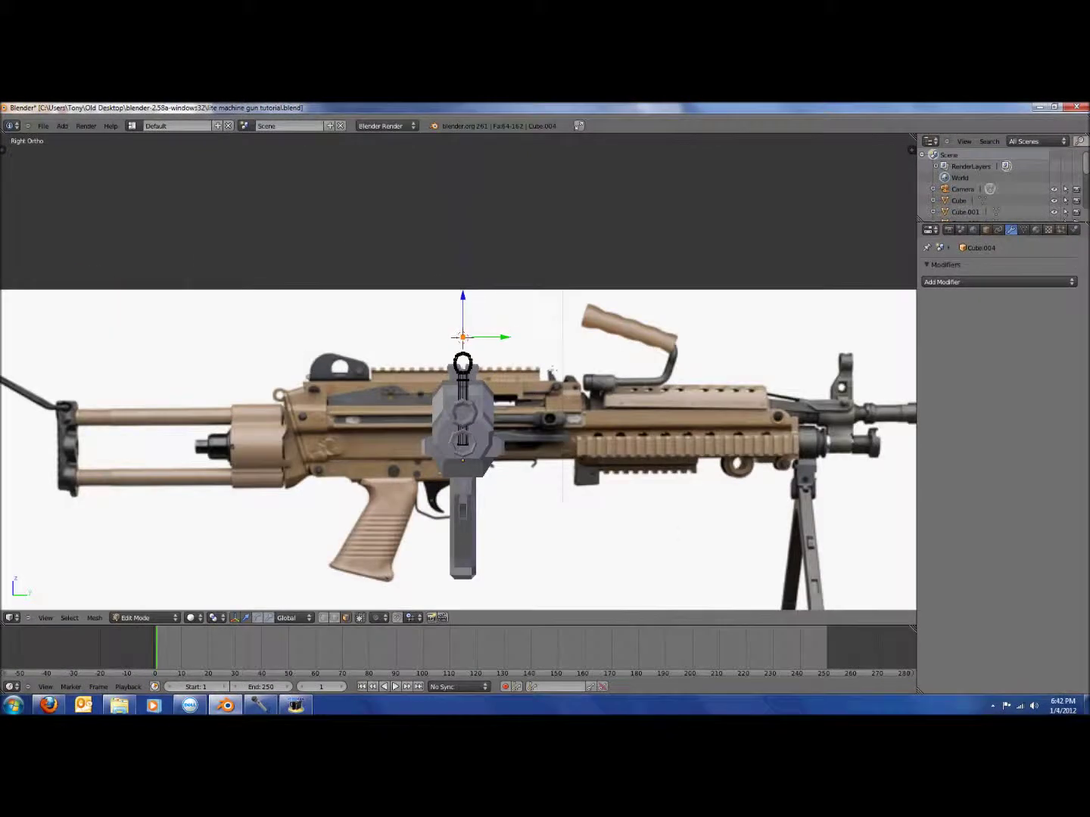
- In front view, move the bead about 5.32 along X and -0.20 along Z to the front sight ring
key(KP_1)
scroll(528, 368, down, 3)
key(g)
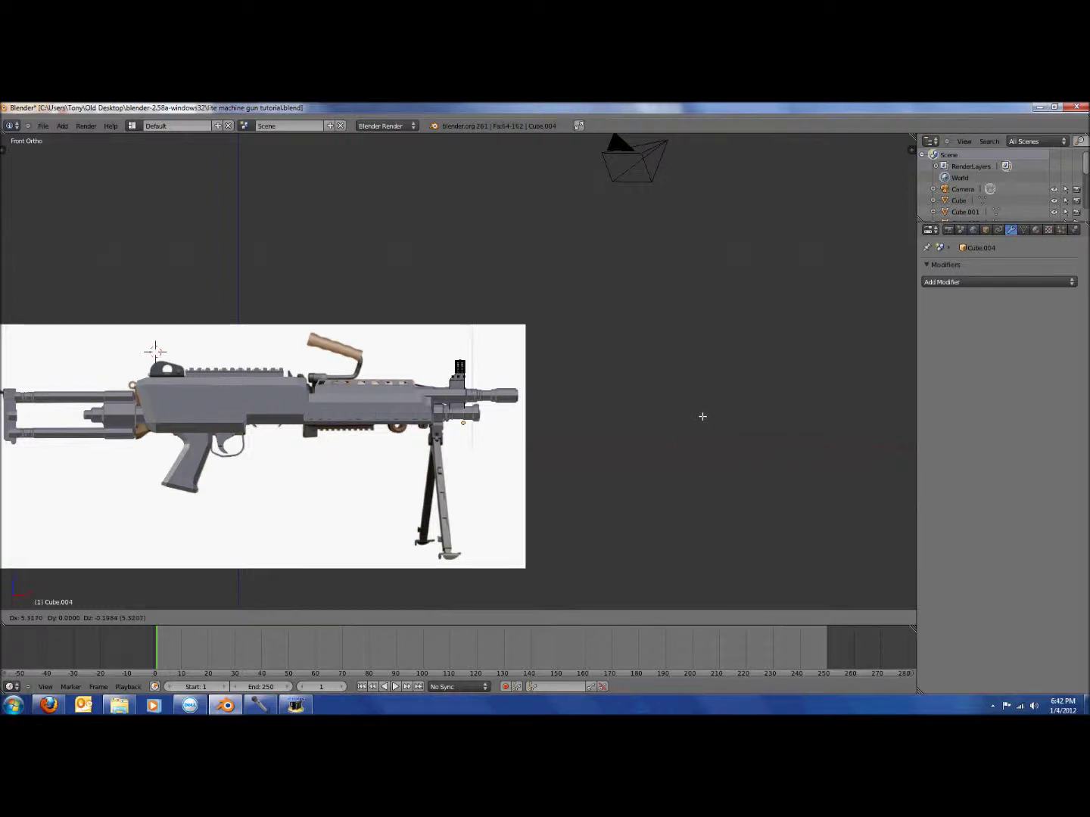
click(702, 416)
scroll(705, 422, up, 3)
- Adjust the bead's height along Z inside the sight ring in right view and check its placement in front-view wireframe
key(KP_3)
scroll(705, 422, up, 5)
scroll(491, 156, up, 5)
key(g)
key(z)
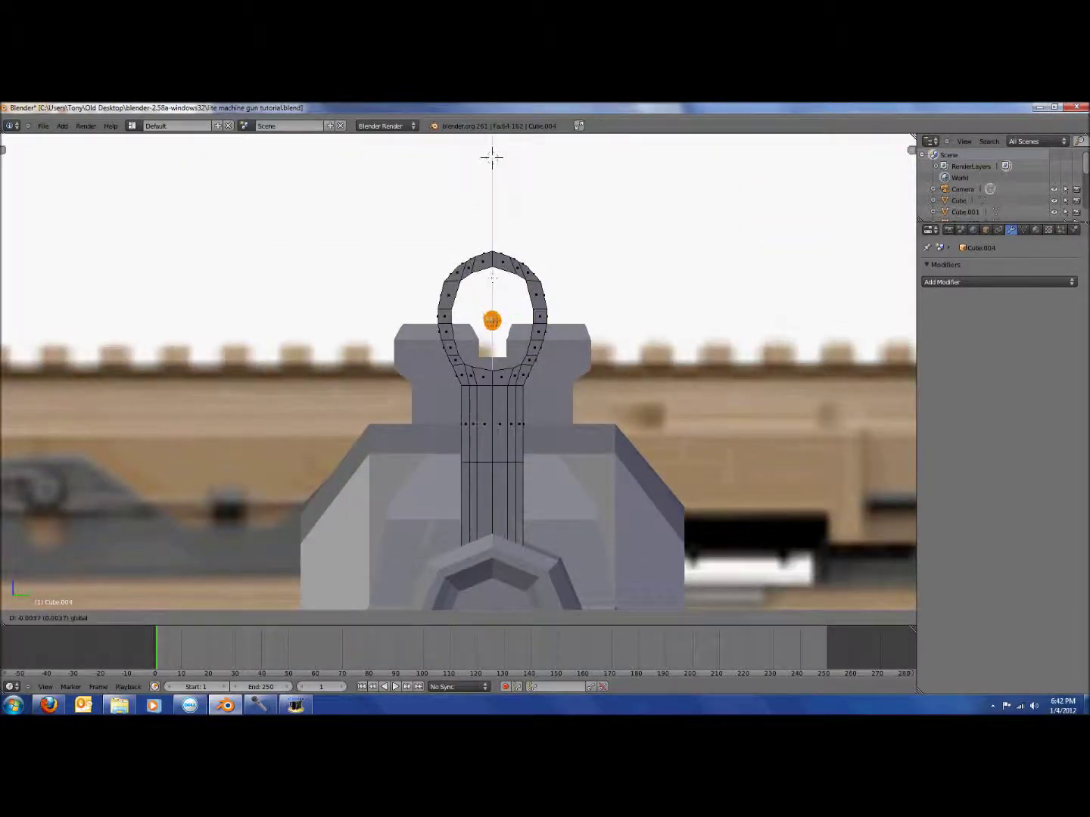
click(491, 157)
key(KP_1)
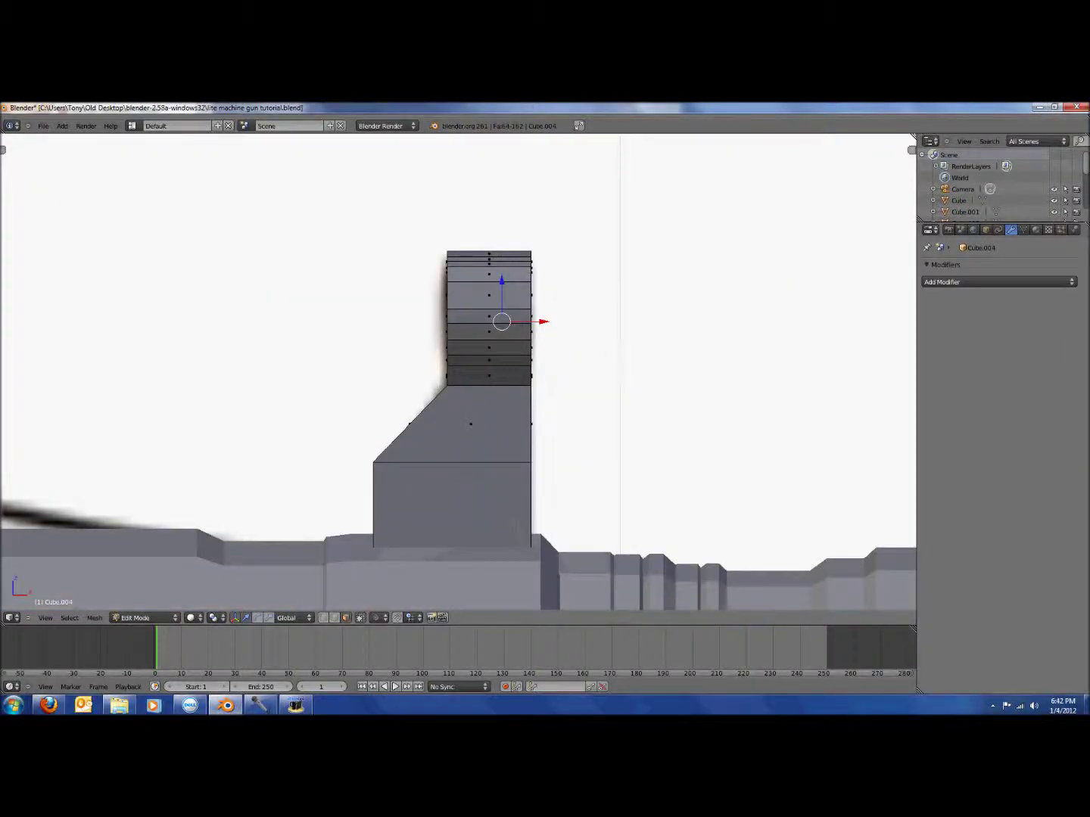
key(z)
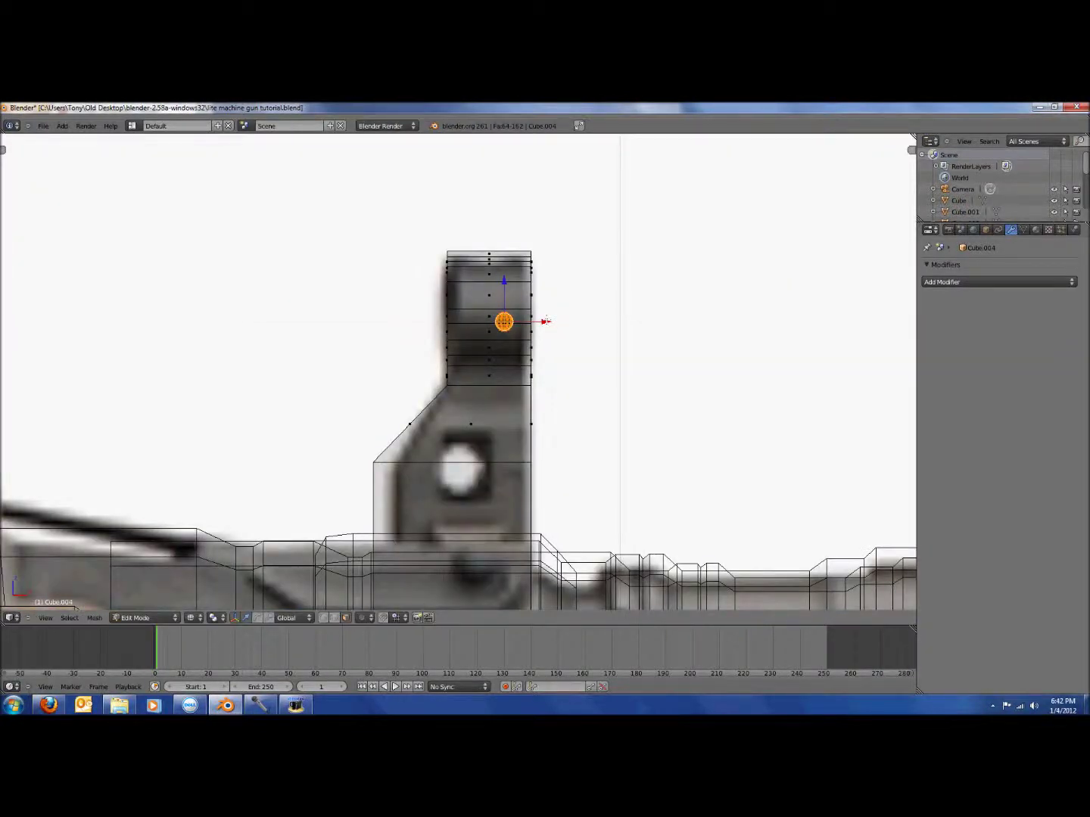
key(z)
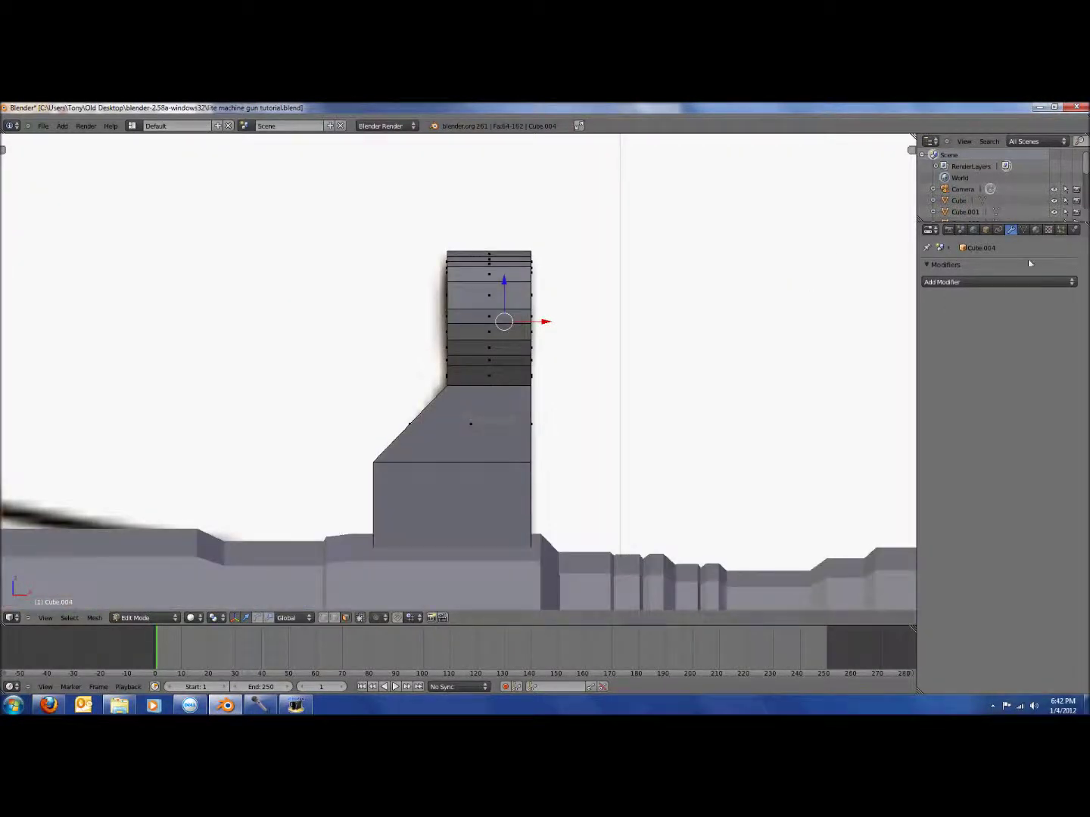
- Add two material slots to the front sight and create a new material, Material.001, in the first
click(1024, 230)
click(1035, 229)
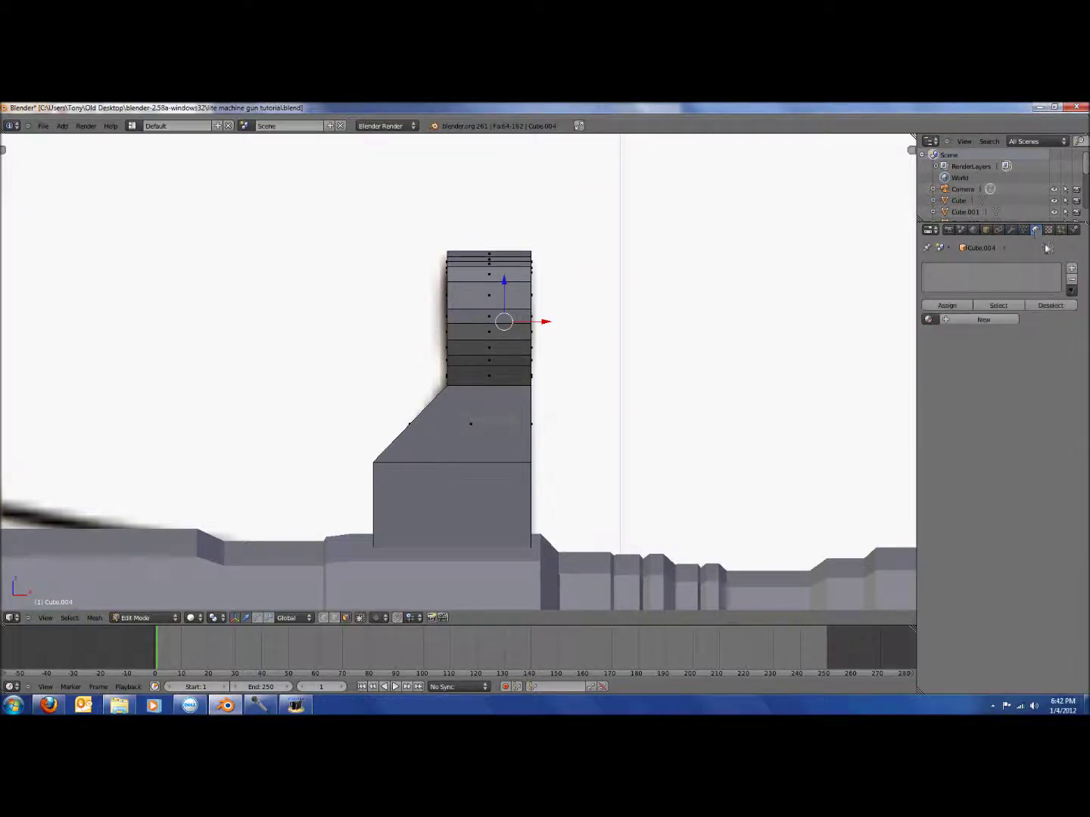
click(1072, 269)
click(1071, 268)
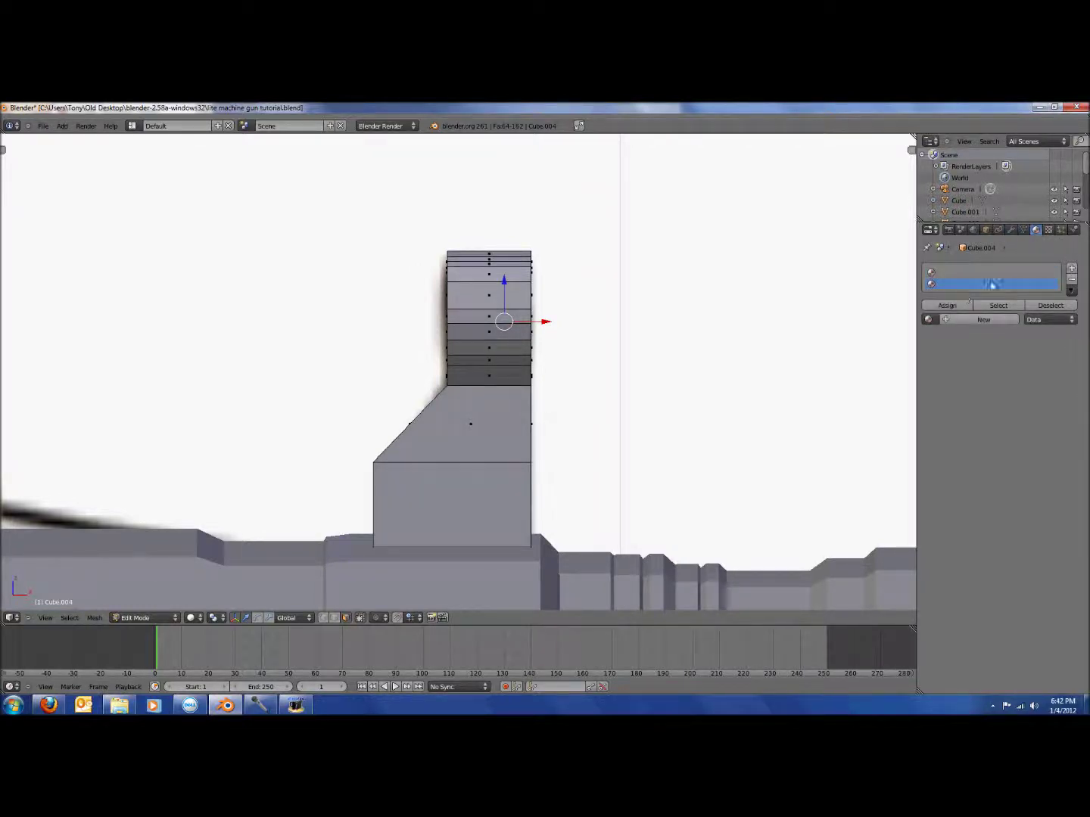
click(975, 318)
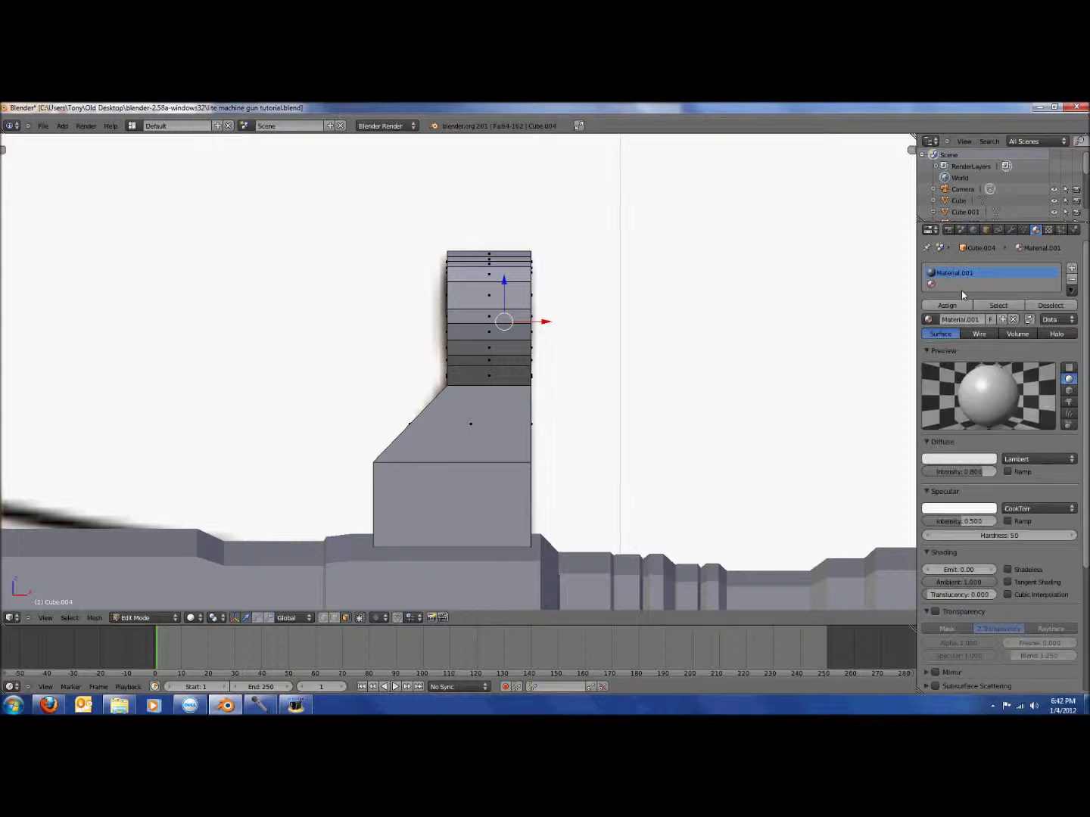
- Create Material.002 in the second slot, assign it to the bead, and set its diffuse colour to red with Ramp on
click(962, 285)
click(976, 319)
click(959, 305)
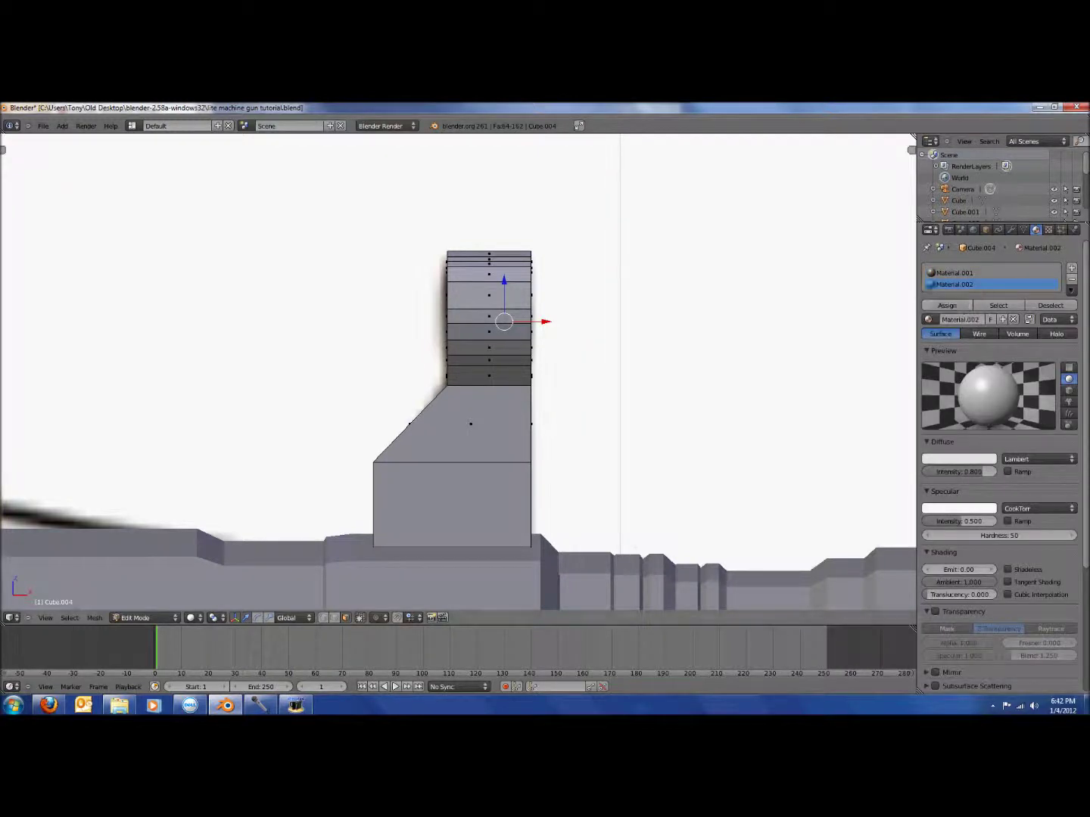
click(958, 459)
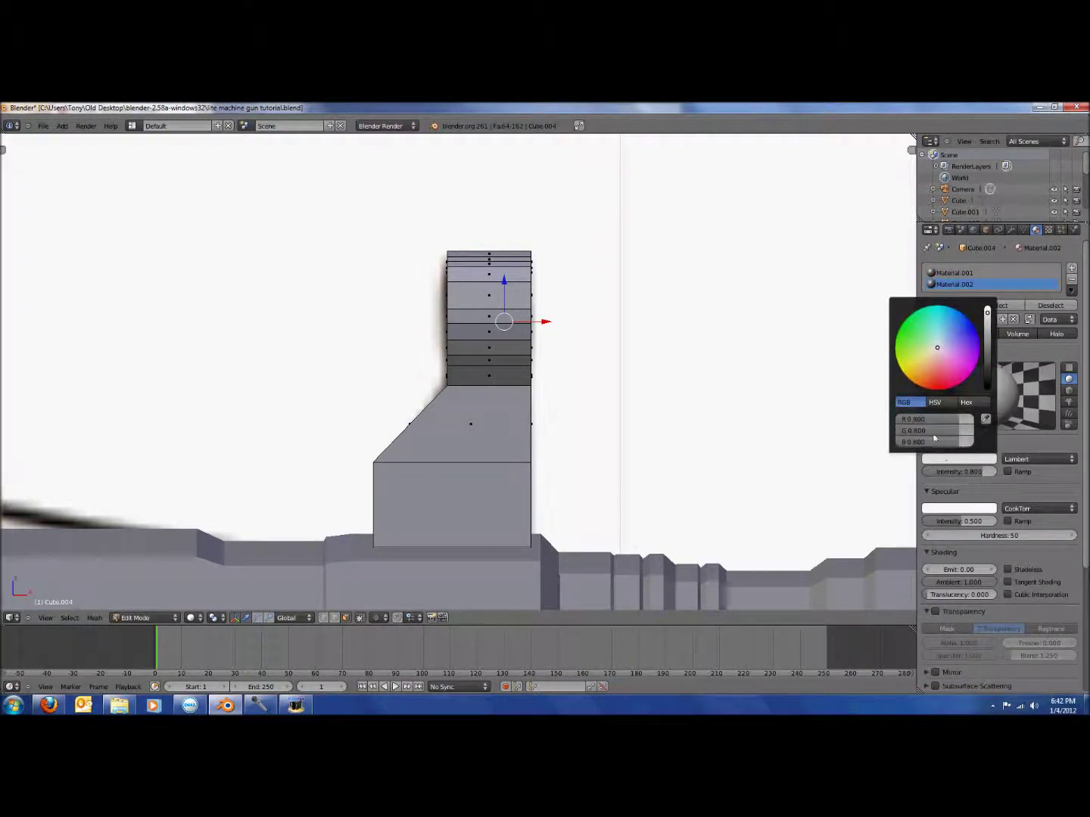
click(962, 382)
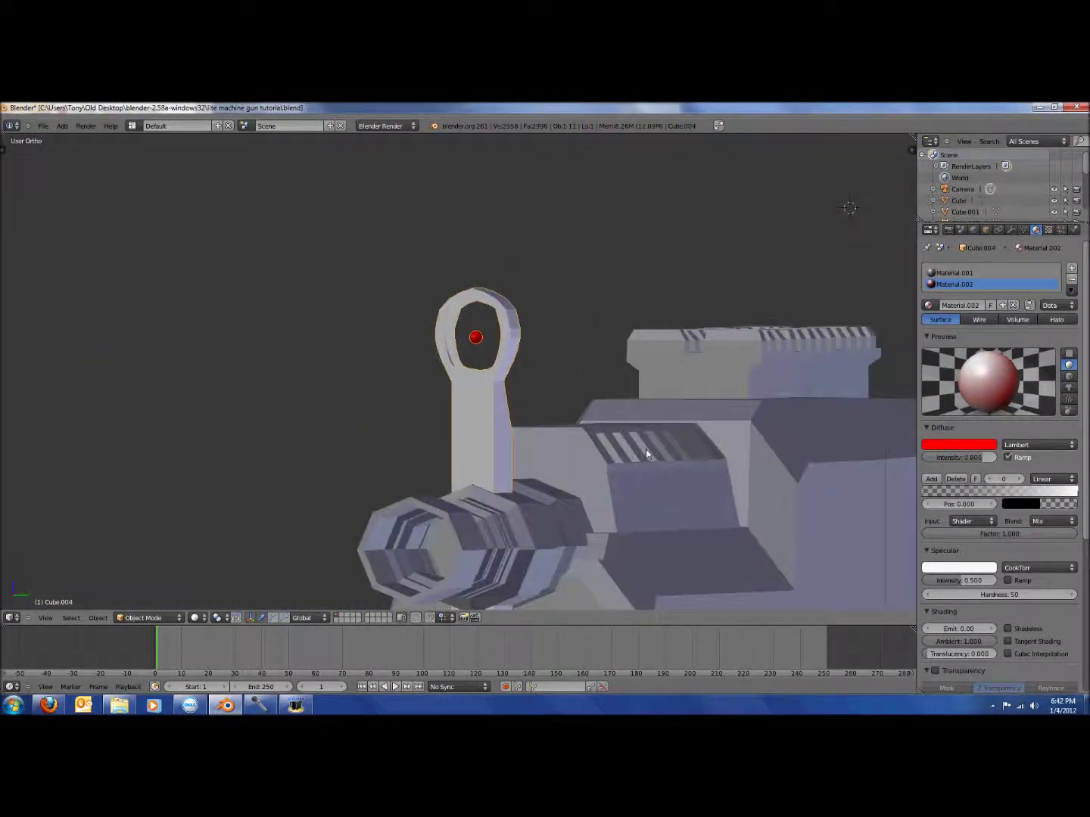
- Apply smooth shading to the selected bead in edit mode, return to object mode and save the file
key(t)
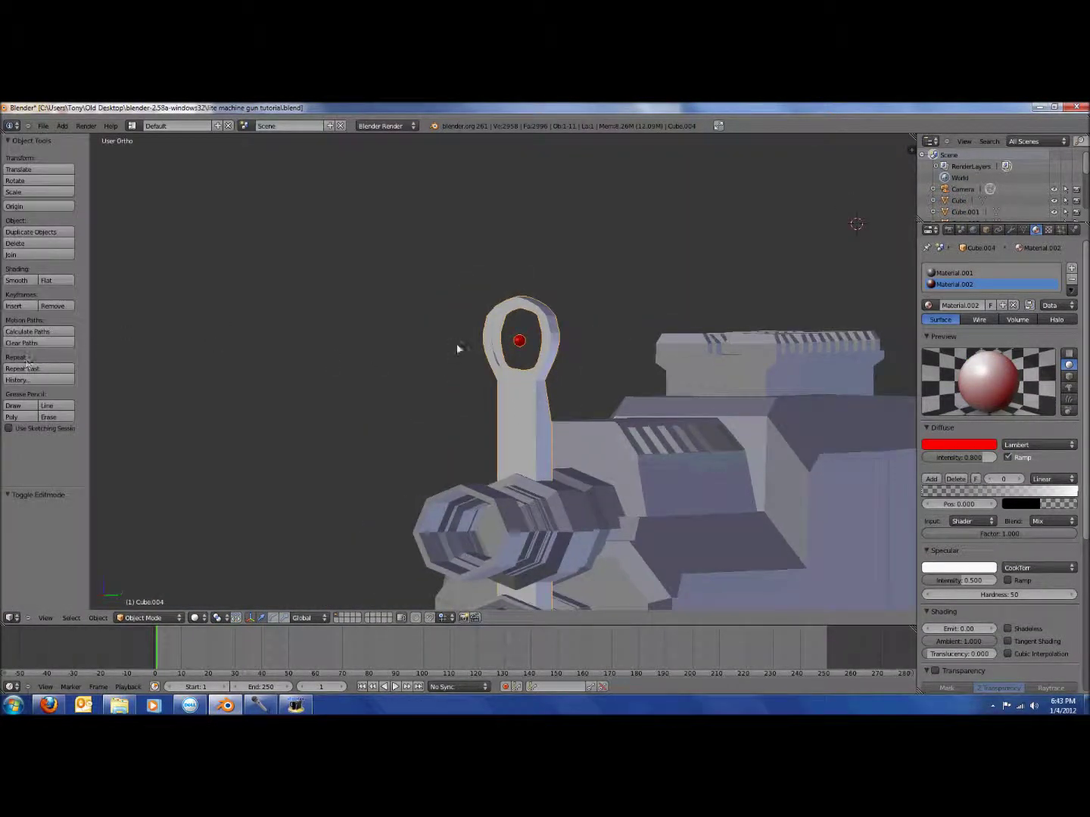
key(Tab)
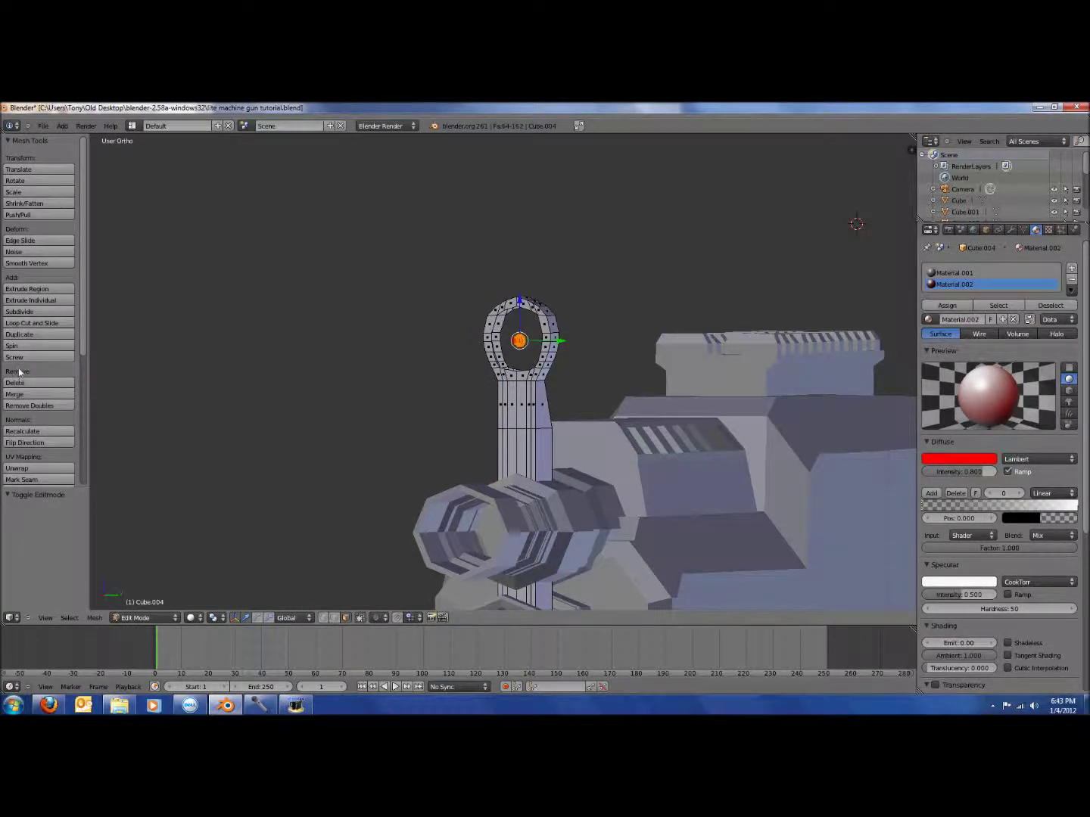
scroll(19, 371, down, 3)
click(21, 449)
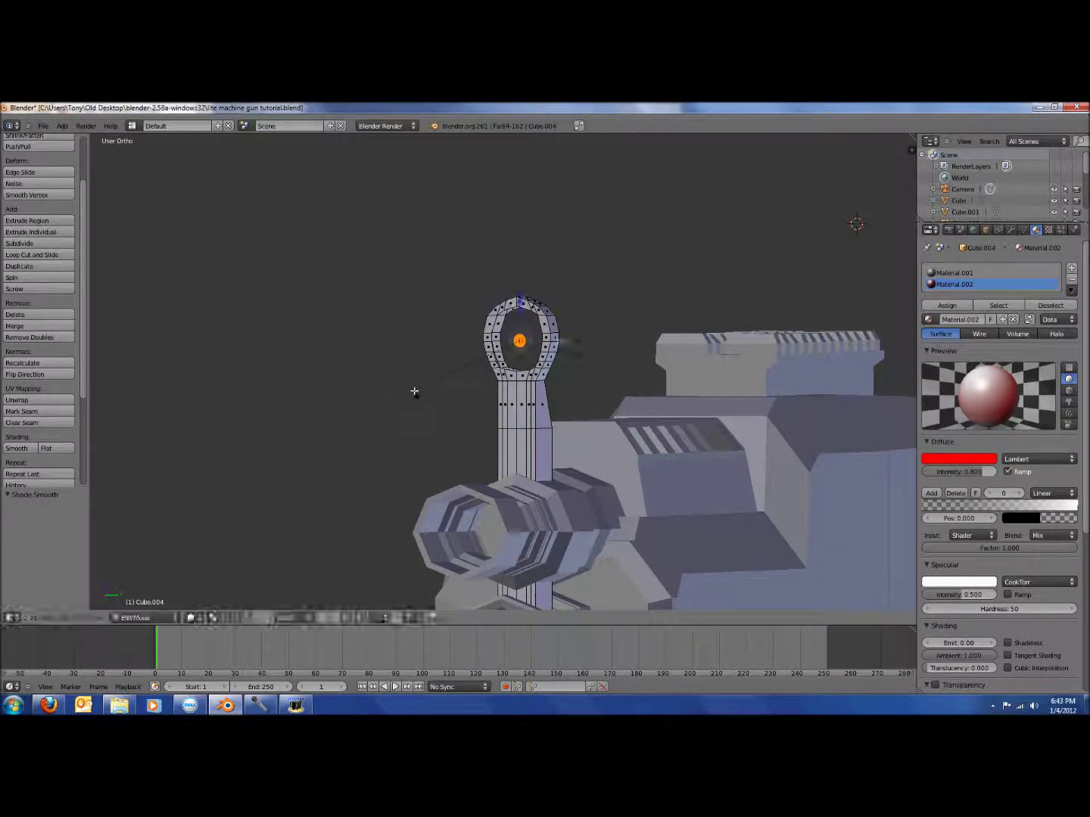
key(Tab)
scroll(445, 397, up, 1)
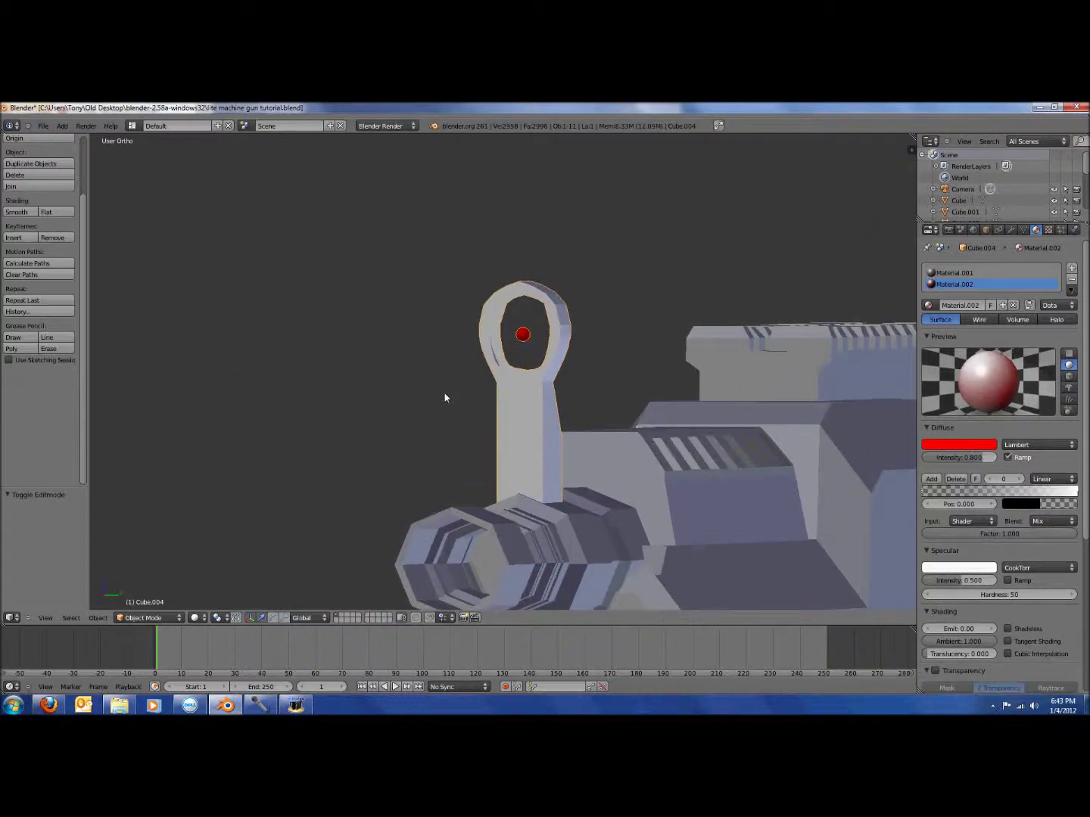
key(ctrl+s)
key(t)
- In right-view wireframe, box-select the vertices of the sight ring's upper-left inner segment and fill them with a face
middle_drag(602, 421, 422, 332)
scroll(509, 371, up, 3)
key(KP_0)
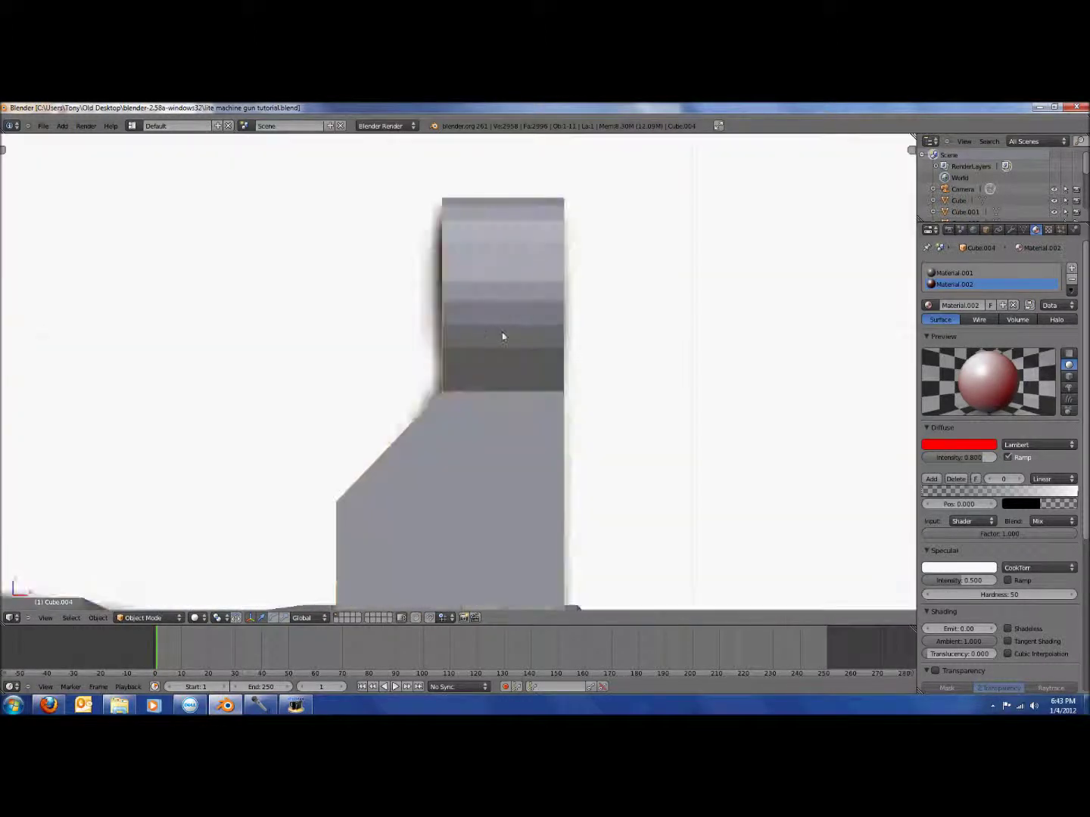
scroll(568, 351, down, 4)
key(Tab)
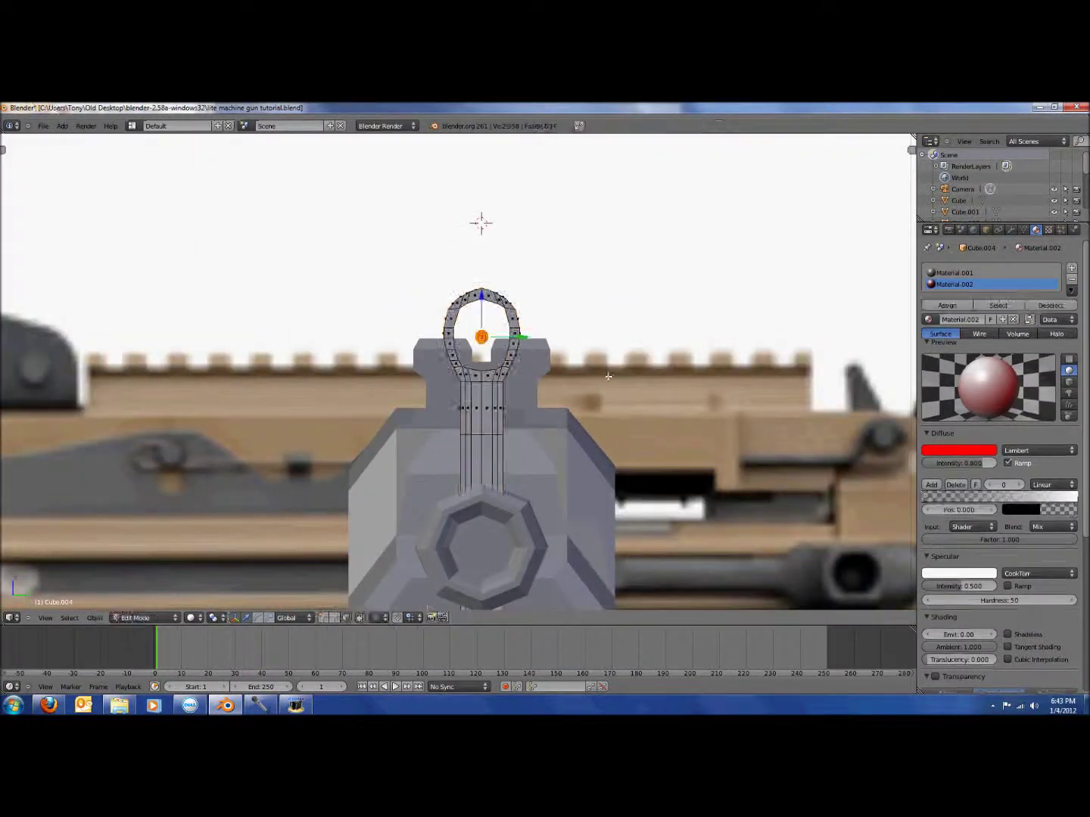
scroll(595, 364, up, 6)
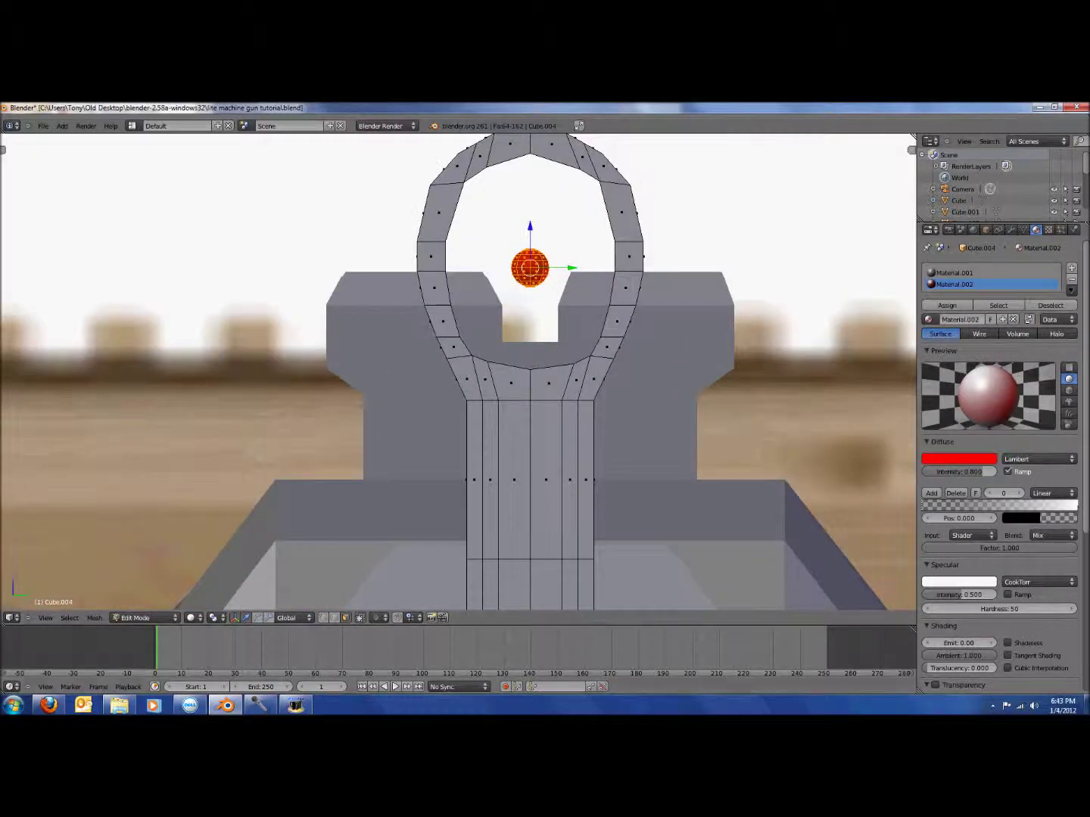
key(z)
scroll(438, 281, up, 2)
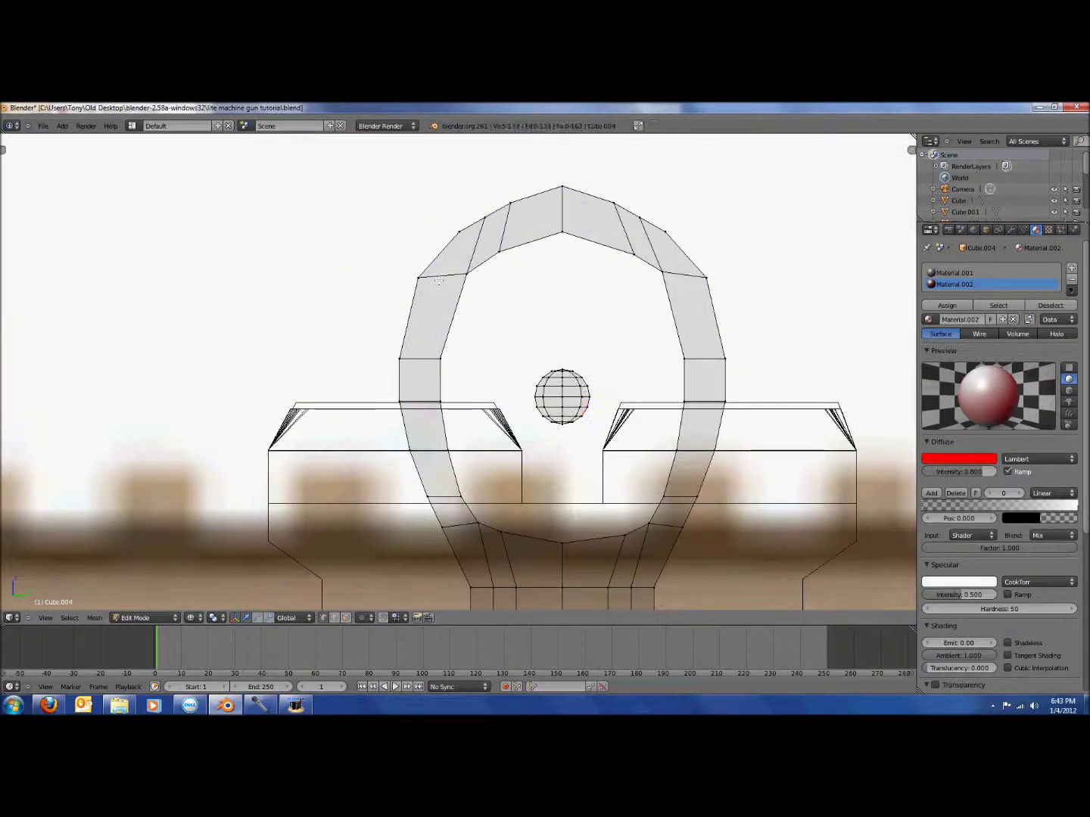
key(b)
drag(435, 264, 479, 291)
key(b)
drag(428, 347, 463, 382)
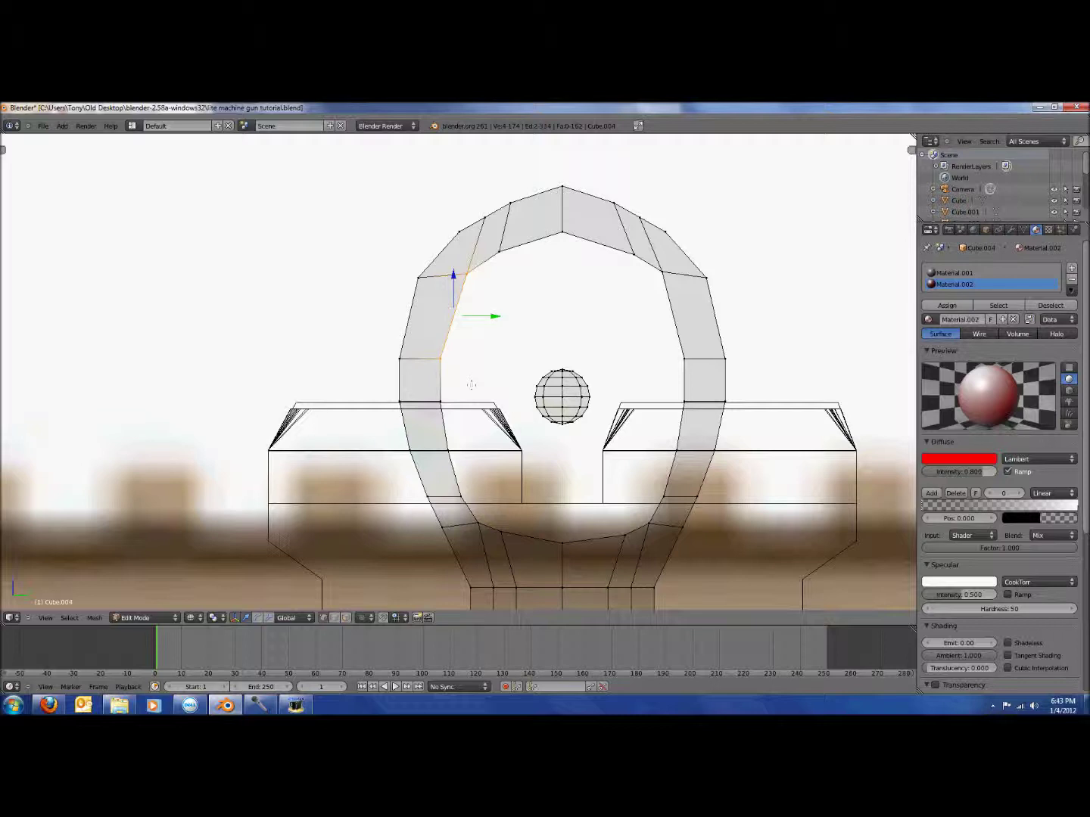
key(a)
- Continue filling faces between the inner vertices down the left side of the sight ring's opening
key(b)
key(a)
key(b)
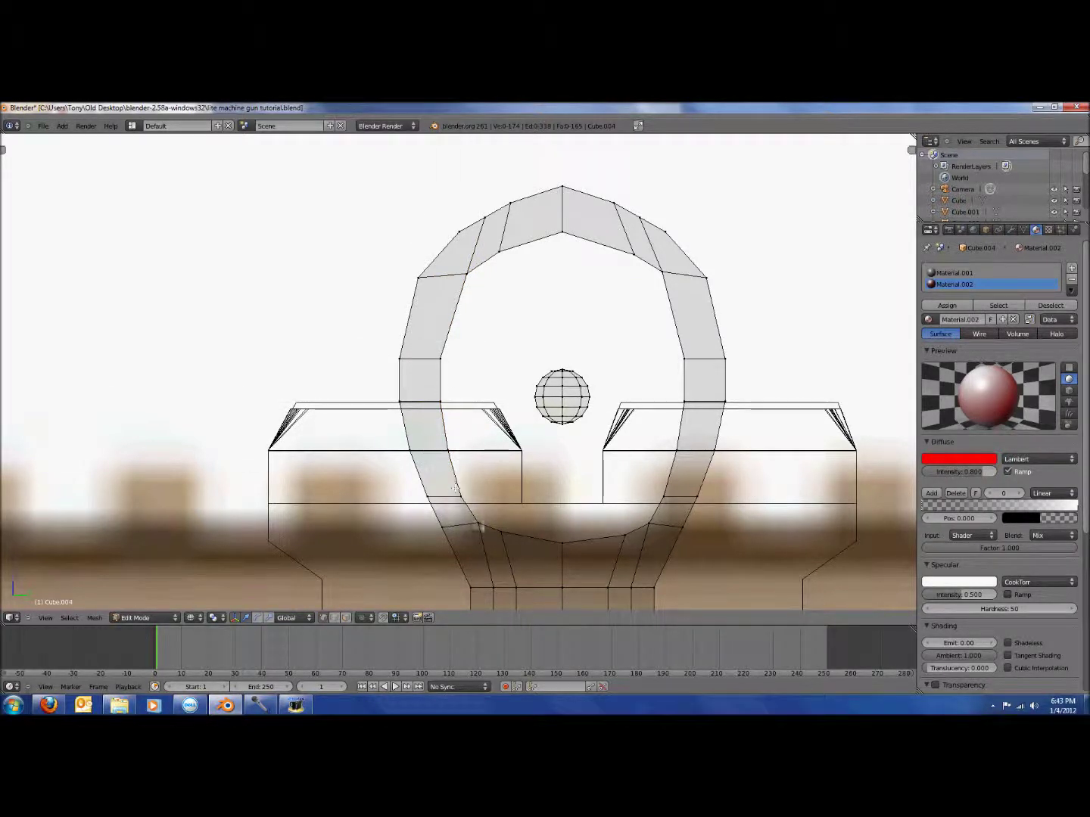
key(a)
key(b)
- Box-select the inner vertices of the ring's bottom segments right of centre and fill each segment with a face
drag(556, 520, 645, 568)
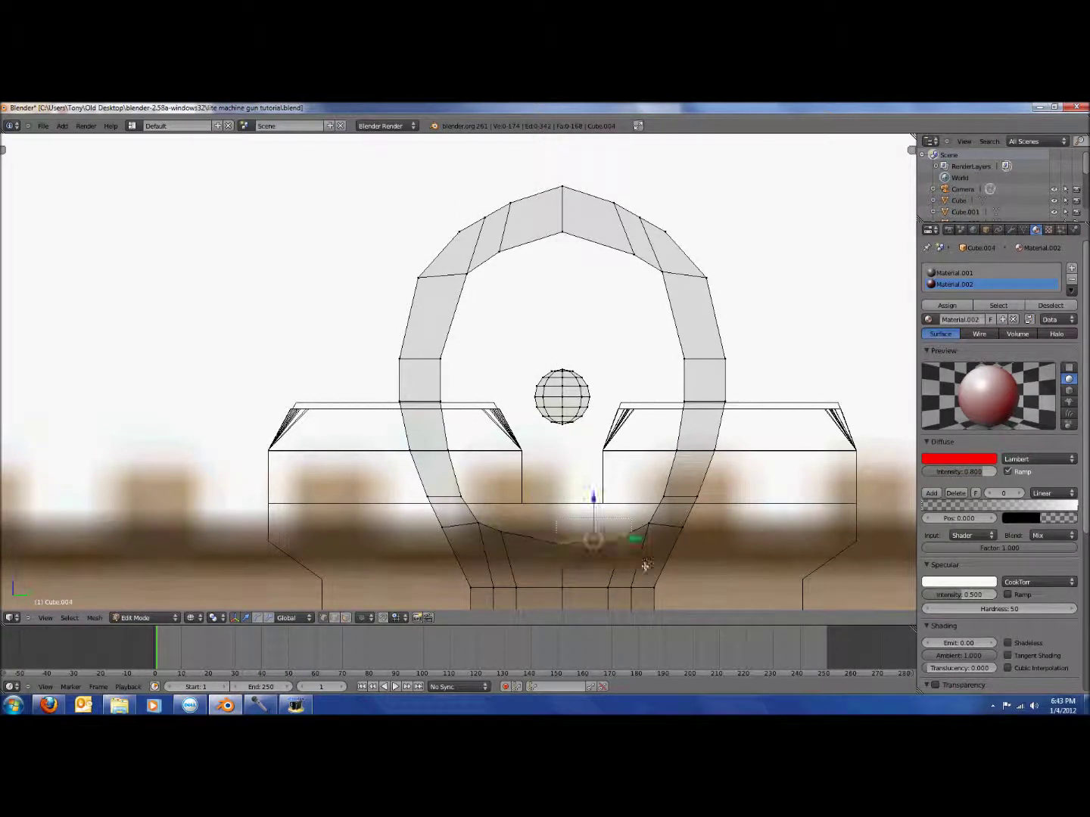
key(f)
key(a)
key(b)
drag(607, 505, 658, 550)
key(f)
key(a)
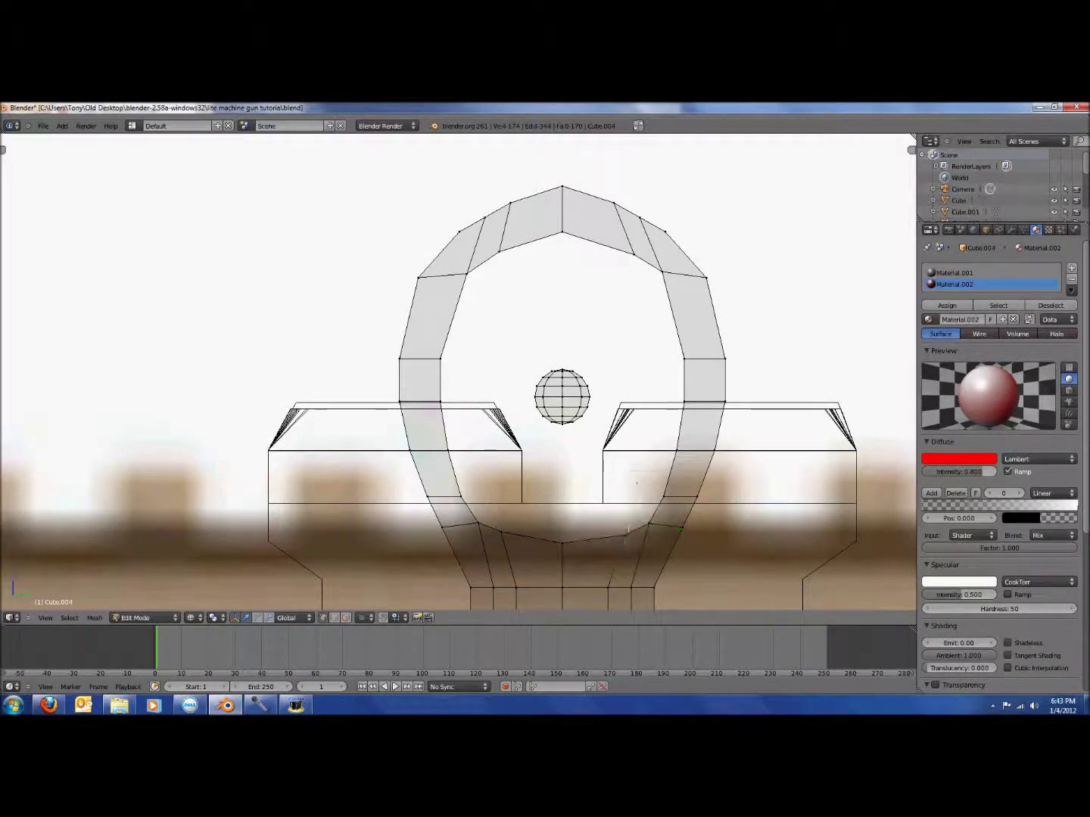
- Box-select the inner vertices up the right side of the sight ring's opening and fill the segments with faces
key(b)
drag(624, 477, 664, 550)
key(f)
key(a)
key(b)
drag(686, 504, 686, 506)
key(a)
key(b)
drag(661, 358, 661, 359)
key(f)
- Box-select the inner vertices of the ring's upper segments from right to left and fill each segment with a face
key(a)
key(b)
drag(625, 243, 681, 309)
key(f)
key(a)
key(b)
drag(549, 224, 643, 284)
key(f)
key(a)
key(b)
drag(492, 229, 581, 285)
key(f)
key(a)
key(b)
drag(457, 254, 542, 311)
- Inspect the ring in solid shading and fill the missing face in the lower-left part of its inner wall
key(z)
mouse_move(544, 309)
middle_down()
mouse_move(579, 324)
mouse_move(560, 329)
mouse_move(568, 338)
middle_up()
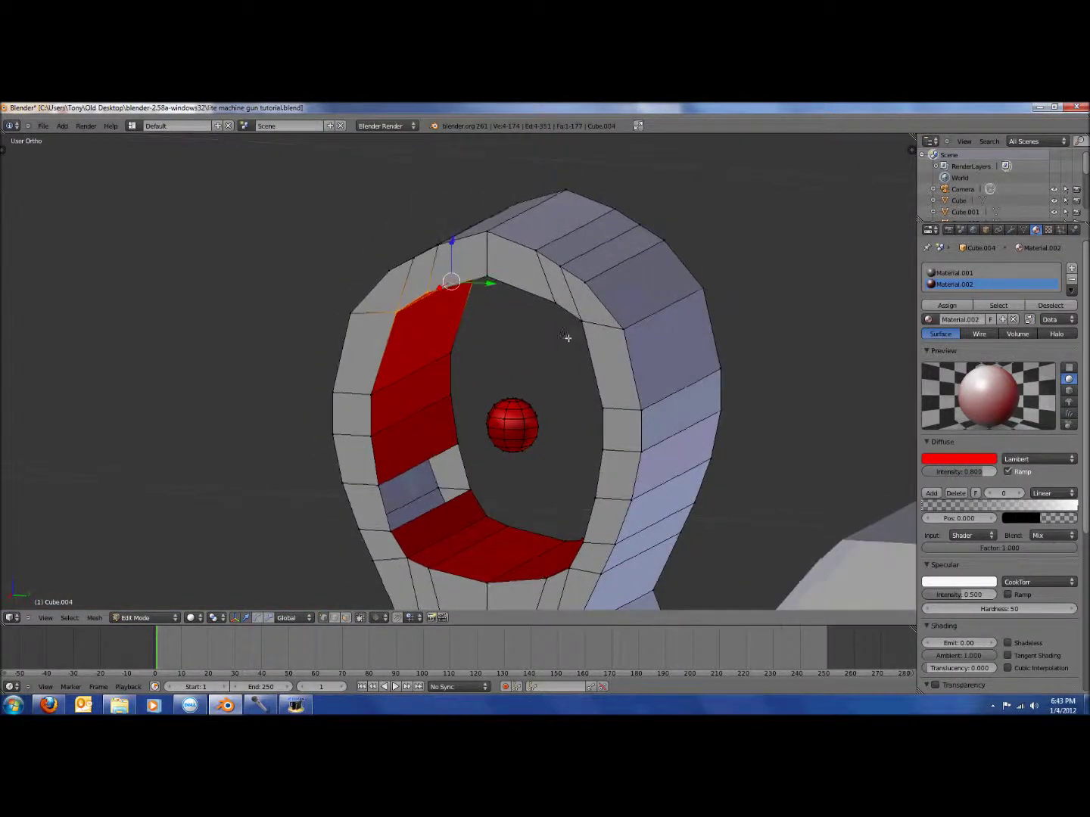
key(KP_1)
key(z)
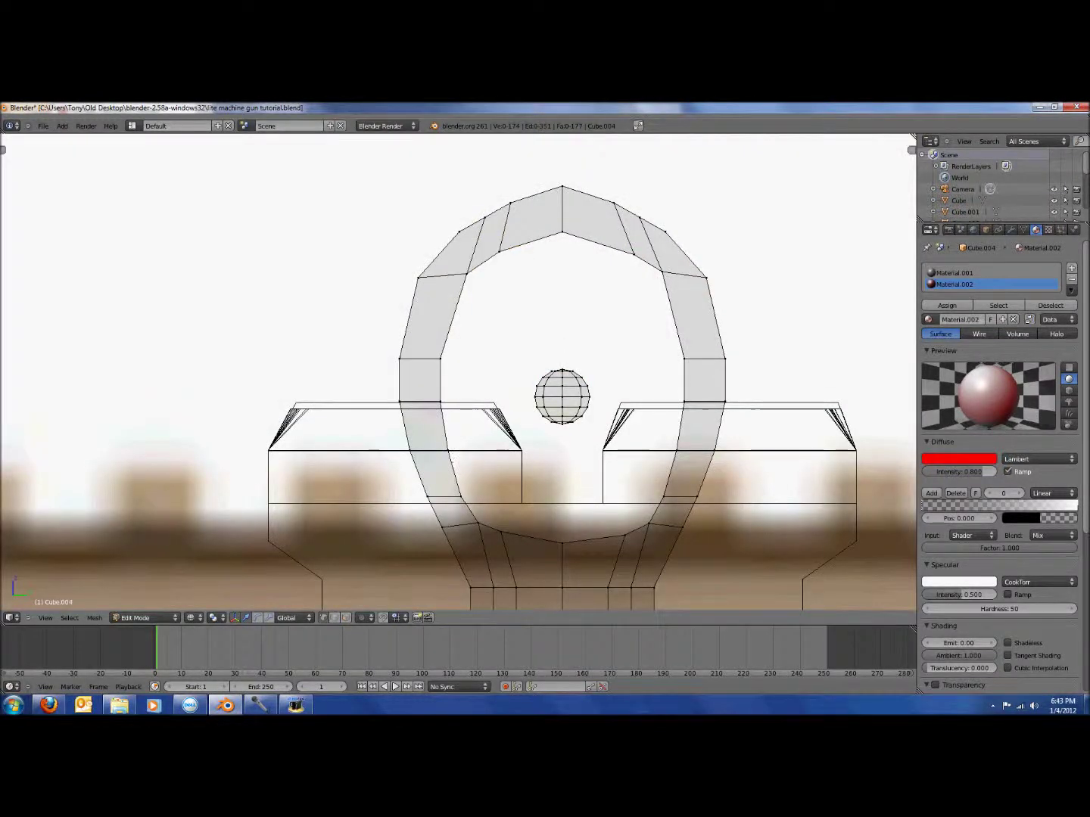
drag(477, 501, 477, 502)
mouse_move(477, 502)
middle_down()
mouse_move(535, 462)
mouse_move(503, 467)
middle_up()
key(z)
key(KP_3)
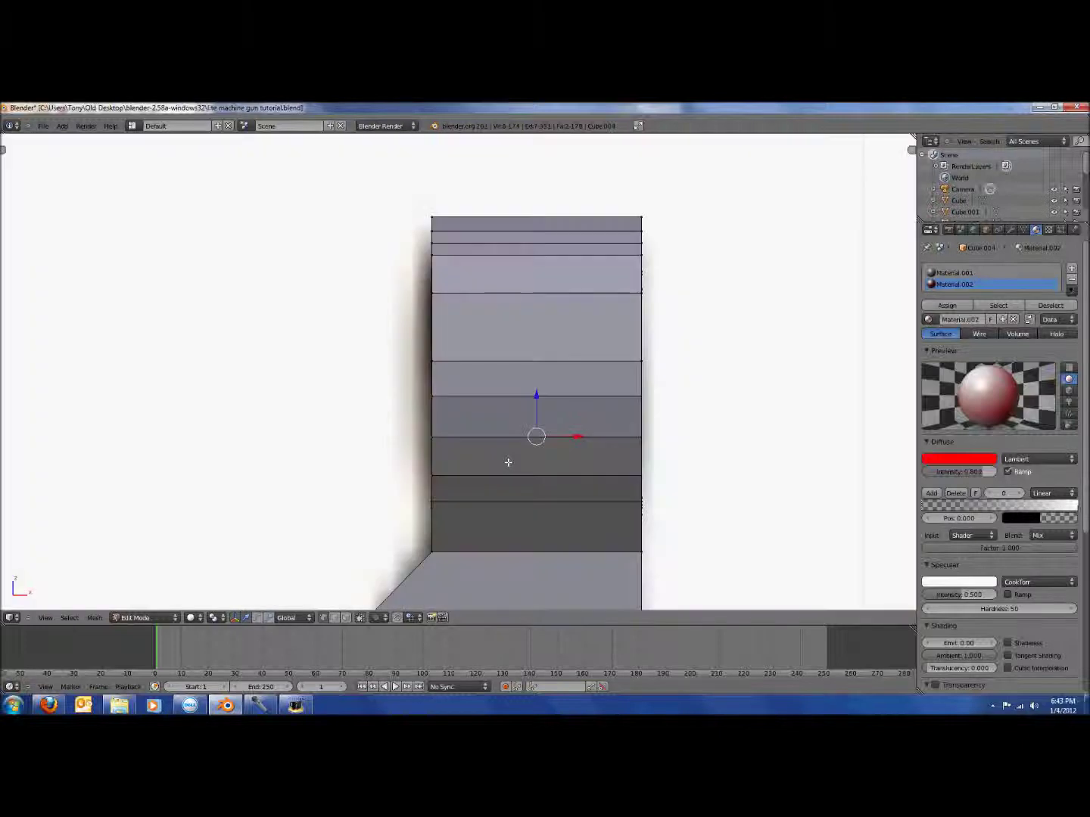
- In wireframe, box-select the whole sight ring without the bead and assign Material.001 to it
key(KP_1)
key(z)
key(a)
key(b)
drag(355, 204, 488, 587)
key(b)
drag(397, 439, 746, 622)
key(b)
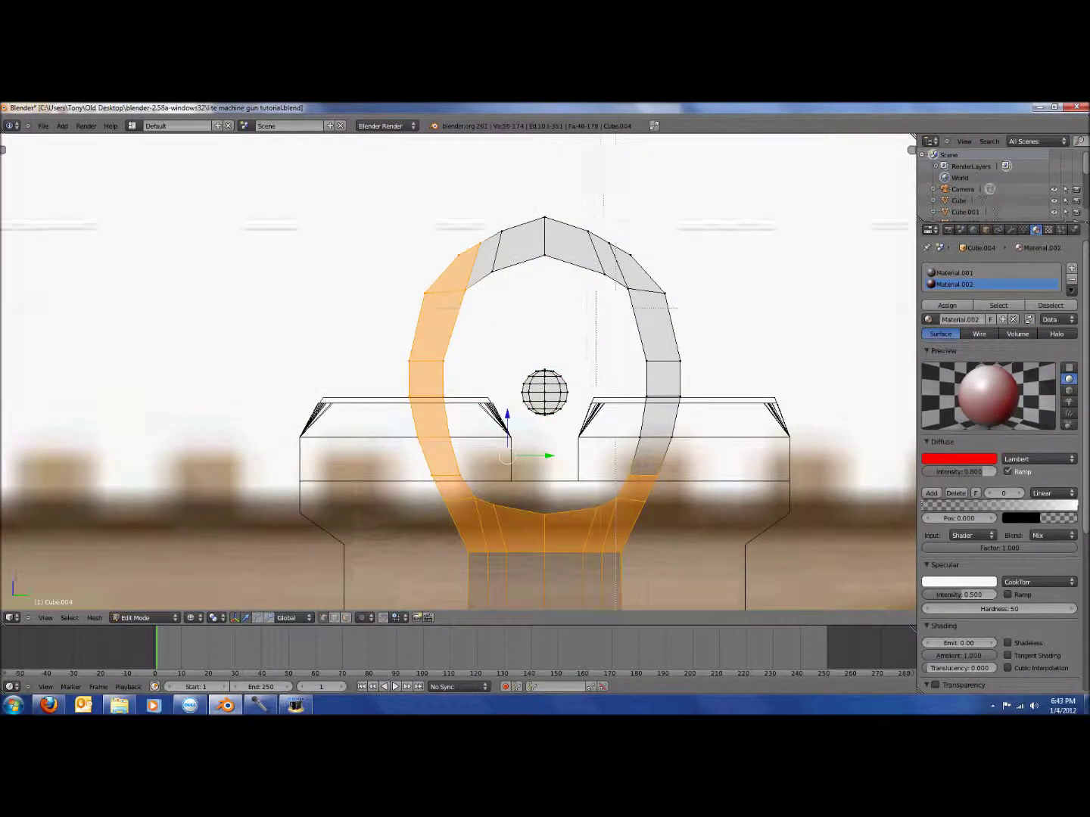
drag(601, 221, 744, 535)
key(b)
drag(390, 195, 726, 319)
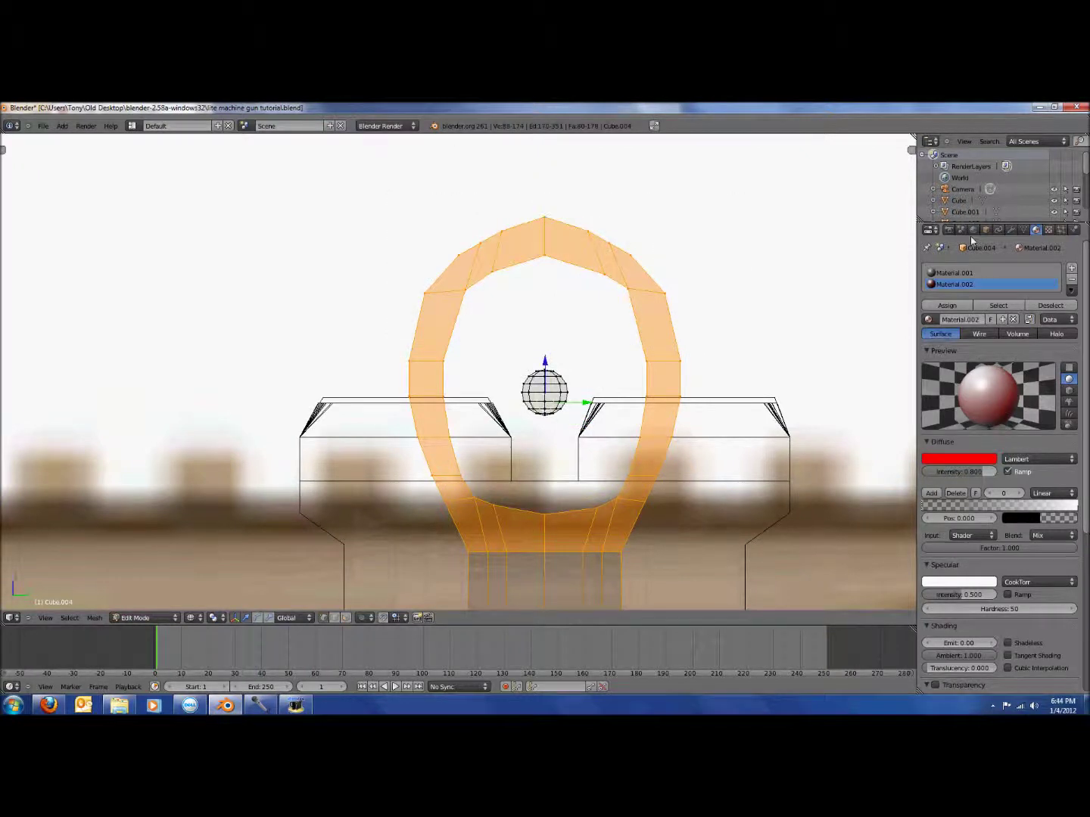
click(961, 273)
click(965, 284)
- Return to object mode, check the ring in solid shading and save the file
key(Tab)
mouse_move(669, 409)
middle_down()
mouse_move(751, 446)
mouse_move(708, 444)
middle_up()
key(z)
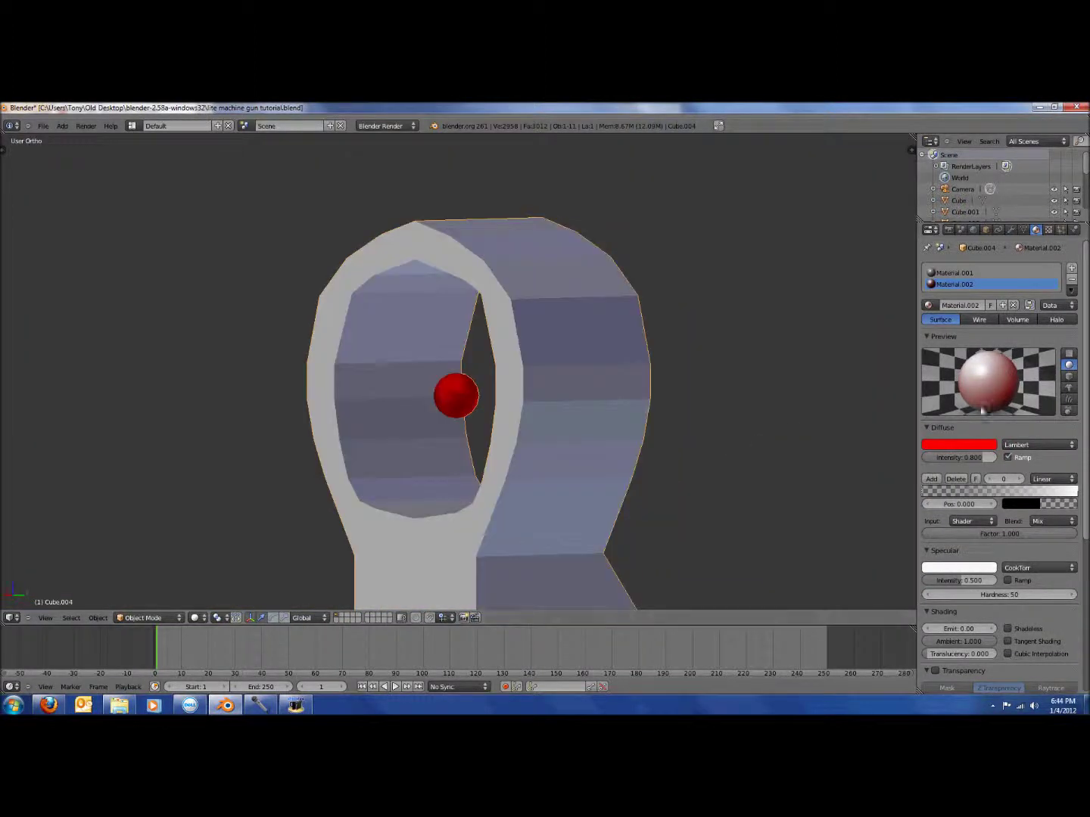
key(ctrl+s)
click(676, 396)
- Examine how the front sight ring and bead line up with the rear sight notch from the front and rear
key(KP_3)
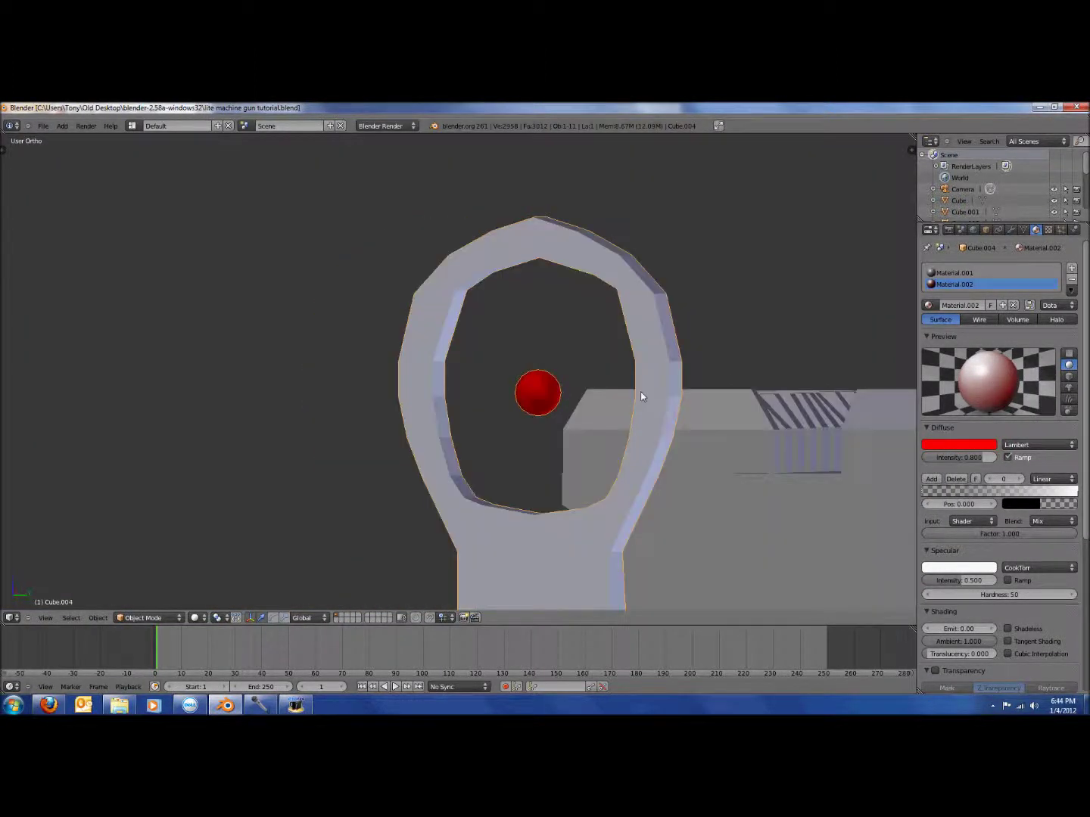
scroll(636, 392, down, 6)
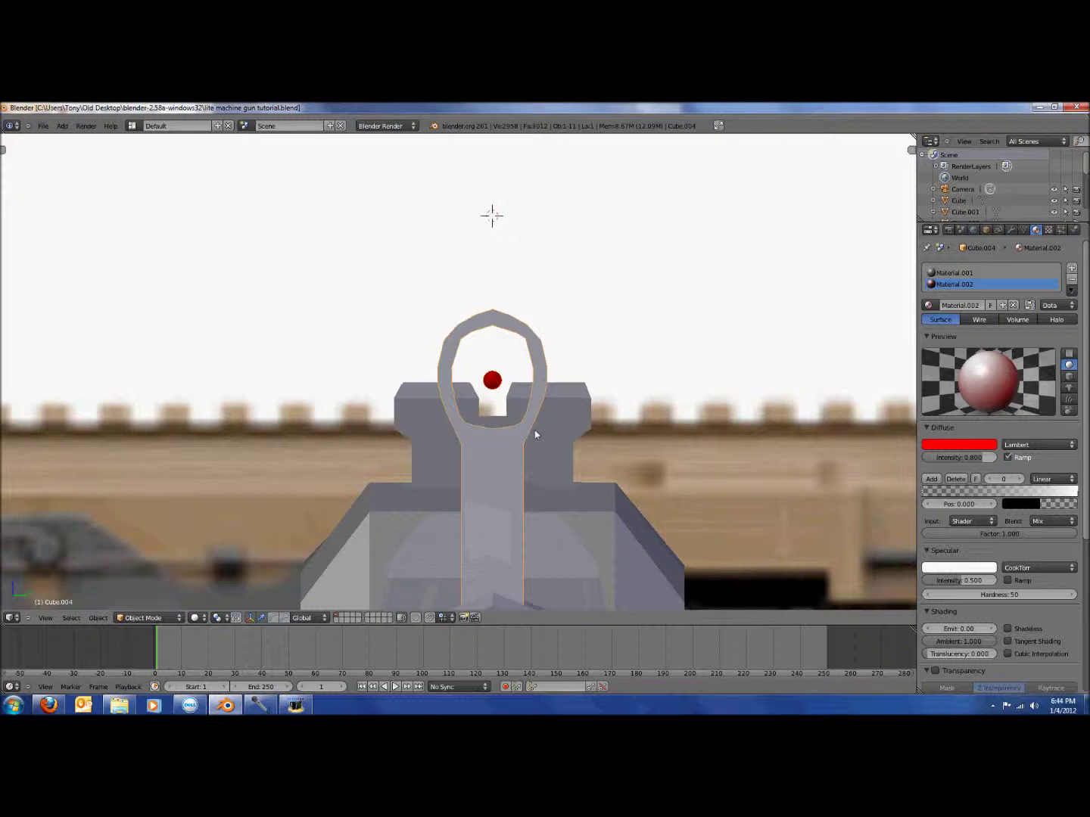
key(KP_3)
key(KP_1)
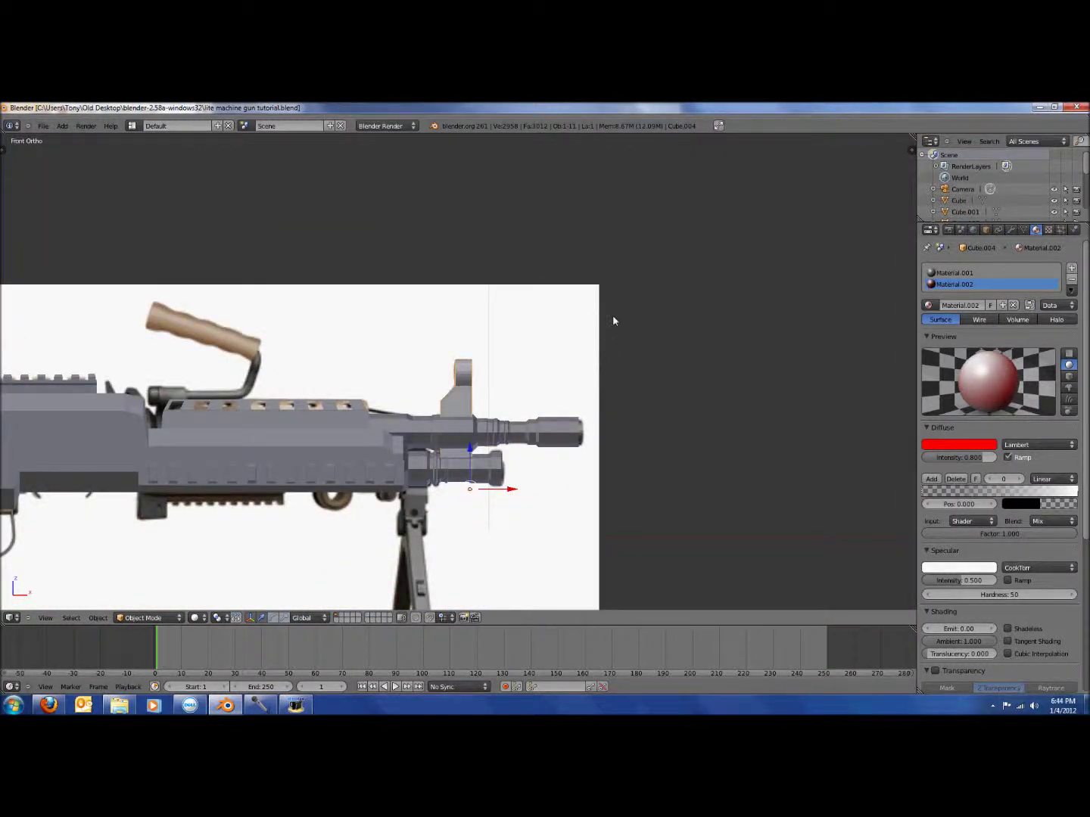
scroll(491, 383, down, 2)
middle_drag(363, 396, 478, 414)
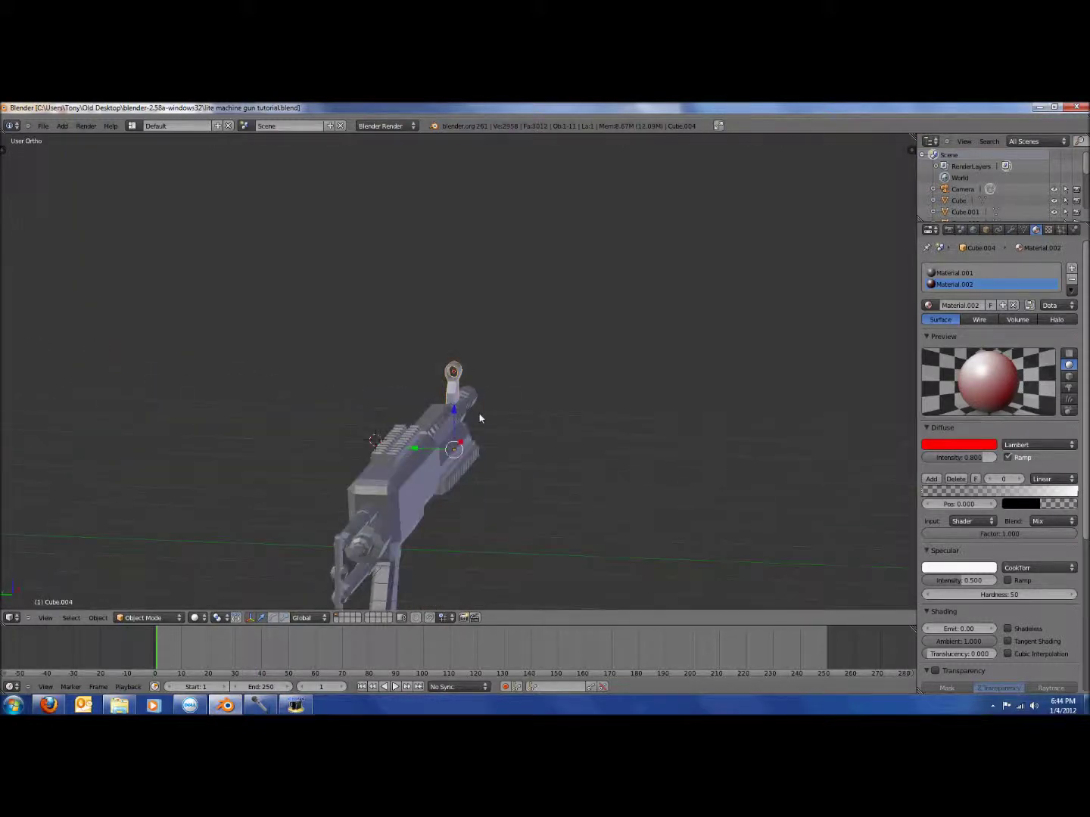
key(ctrl+KP_3)
key(ctrl+KP_6)
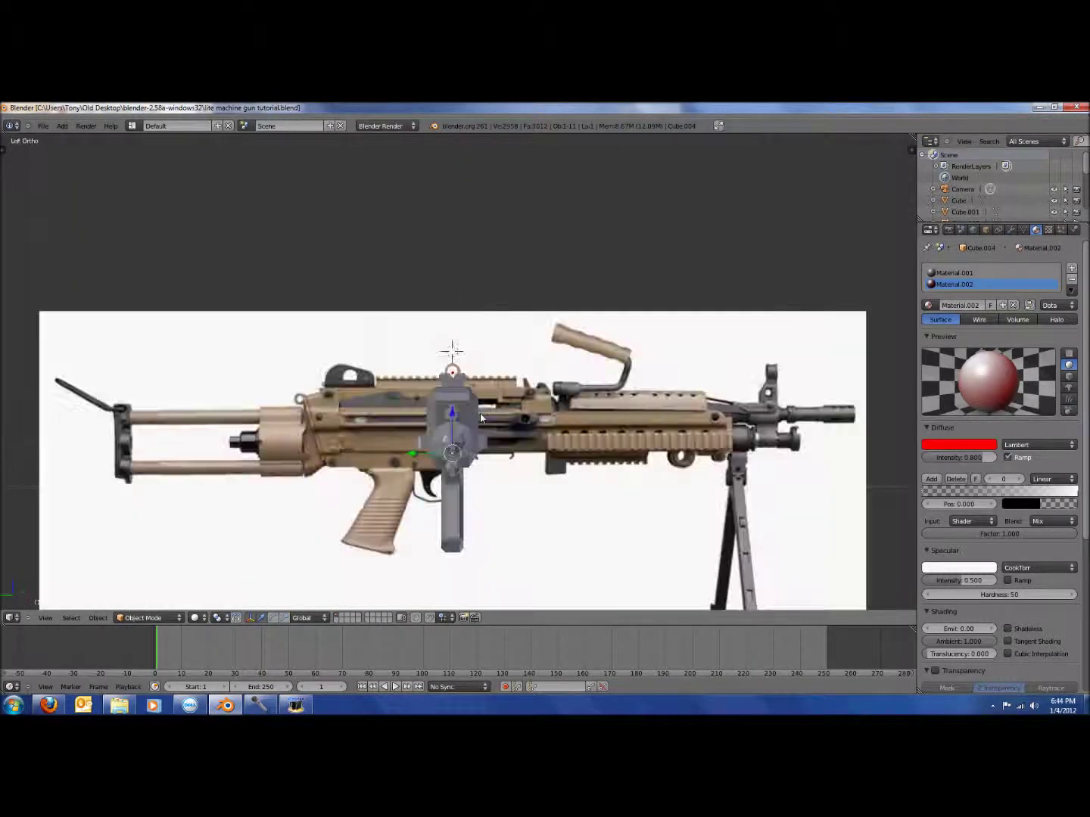
scroll(480, 417, up, 10)
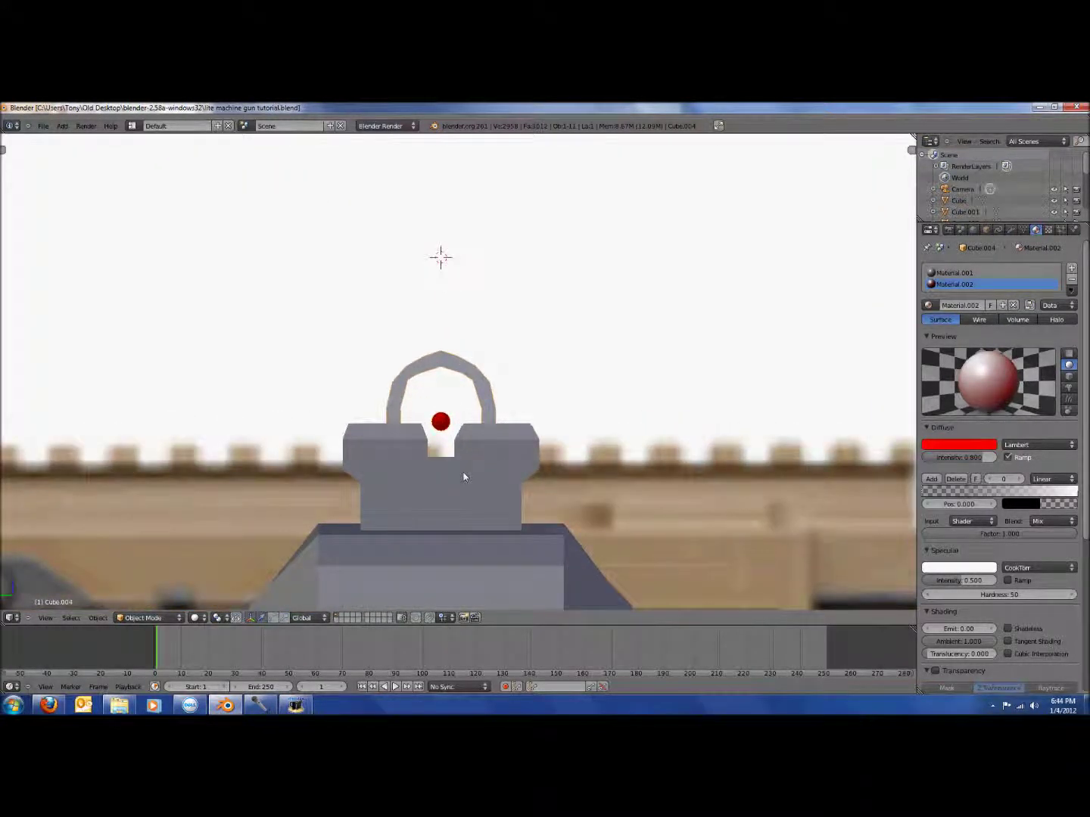
middle_drag(465, 476, 460, 474)
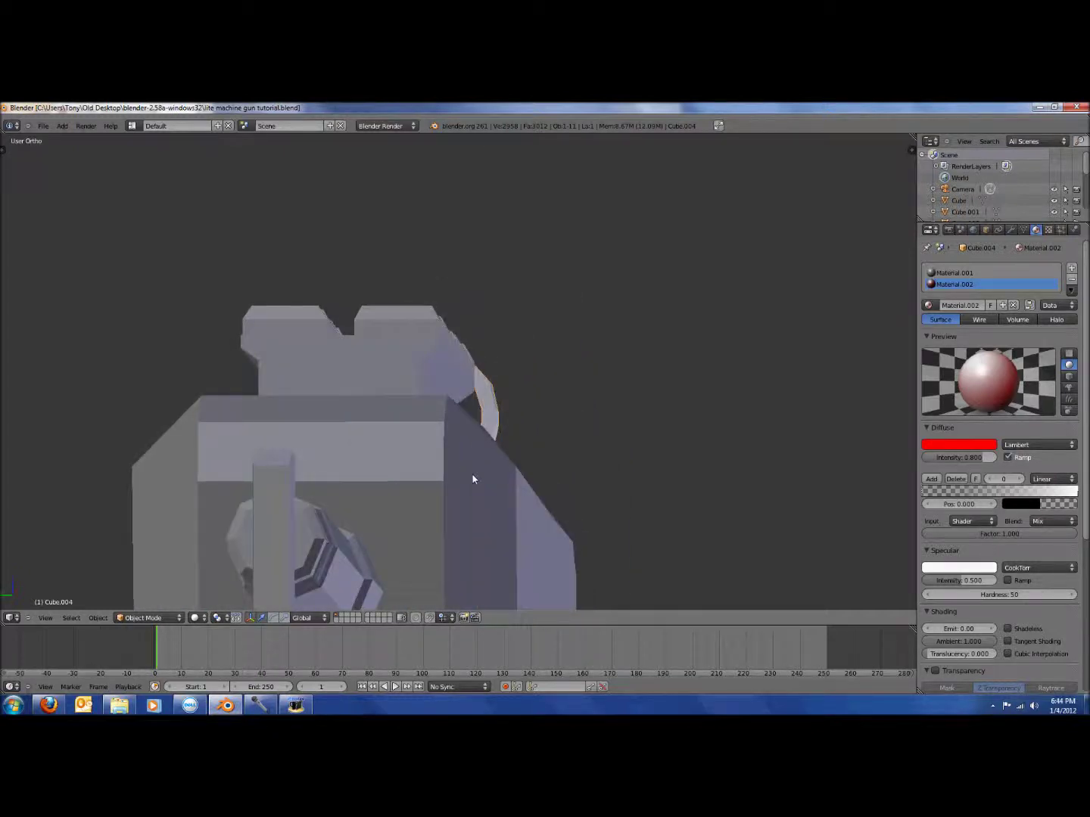
key(KP_1)
key(ctrl+KP_6)
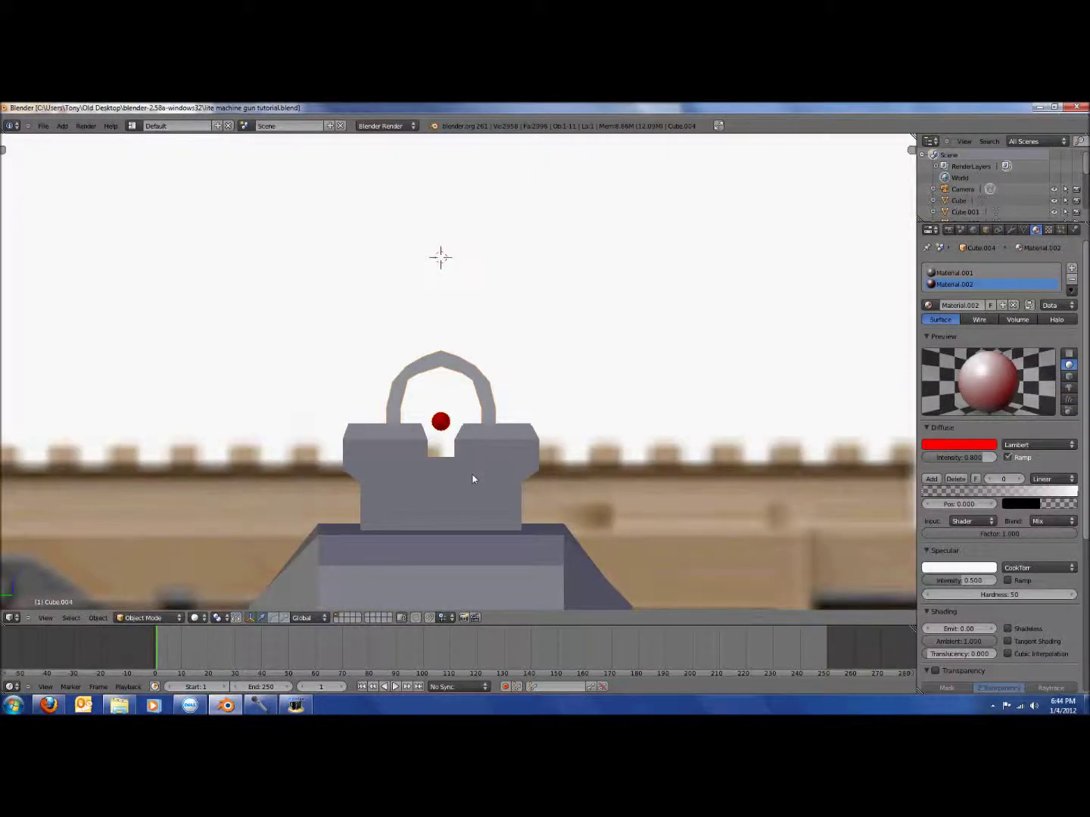
key(r)
key(z)
right_click(461, 508)
key(r)
right_click(454, 575)
key(r)
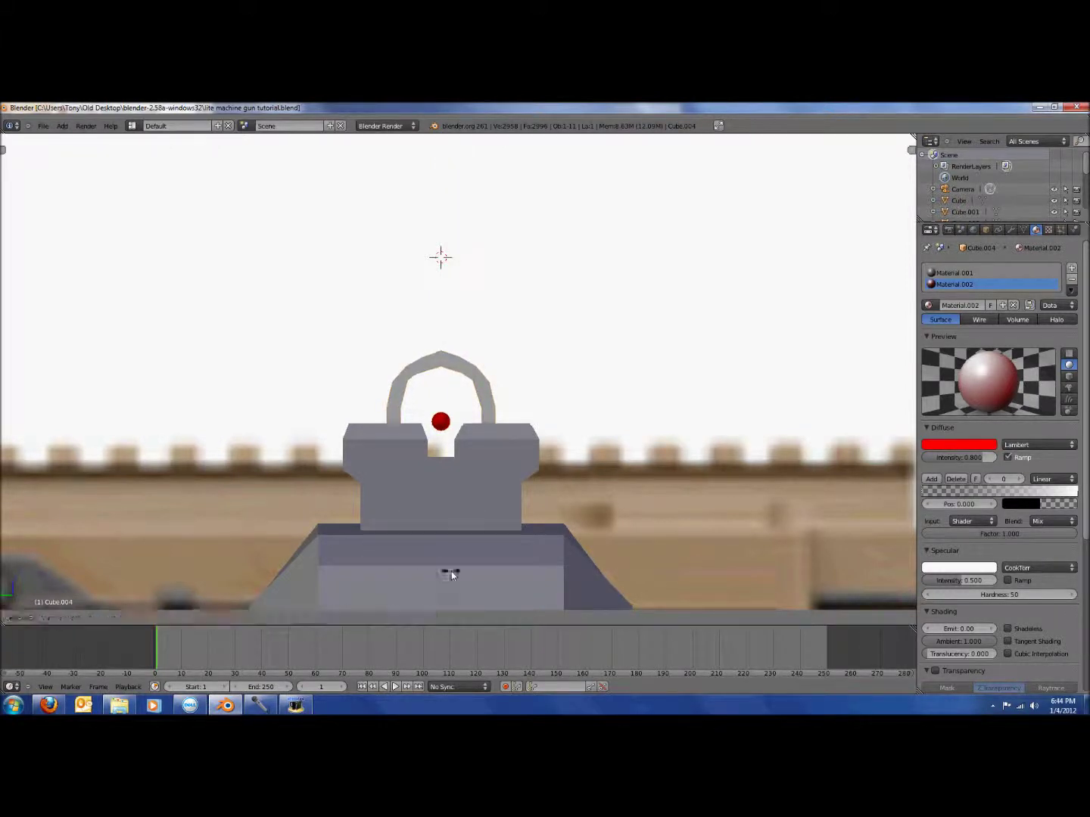
key(y)
right_click(618, 497)
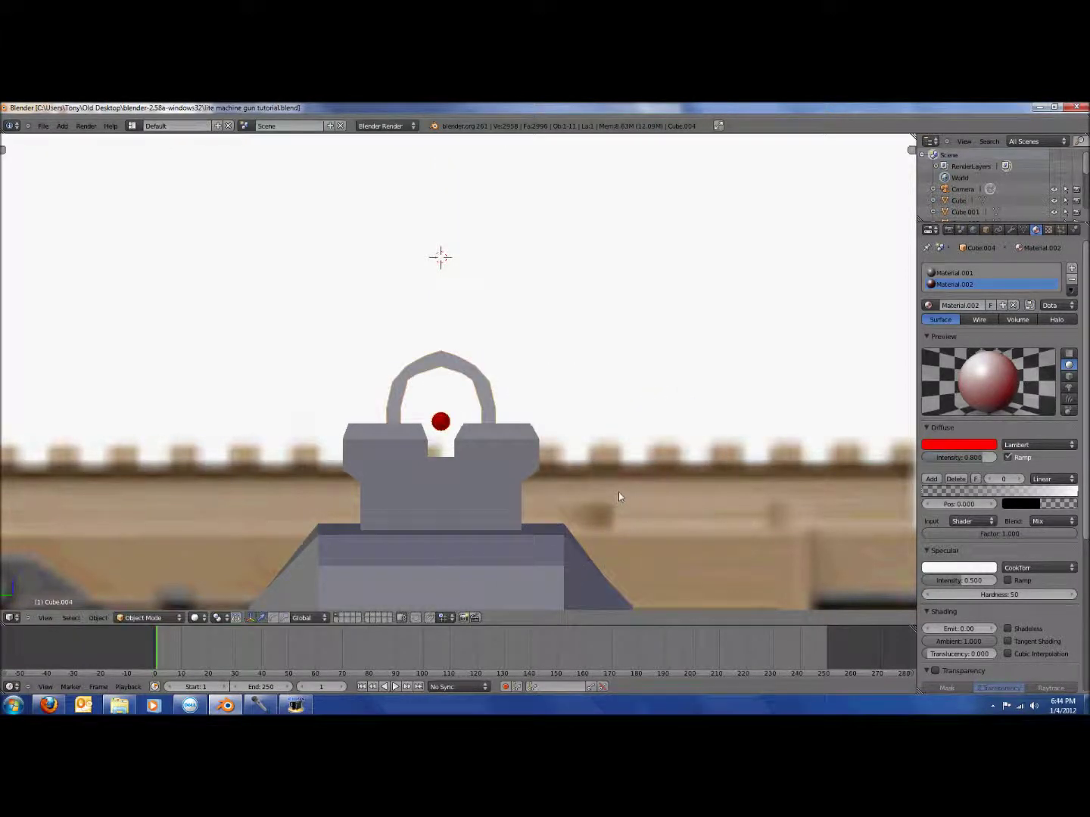
- Try rotating the whole gun about the global Y axis to view the front bead through the rear sight
right_click(533, 500)
key(r)
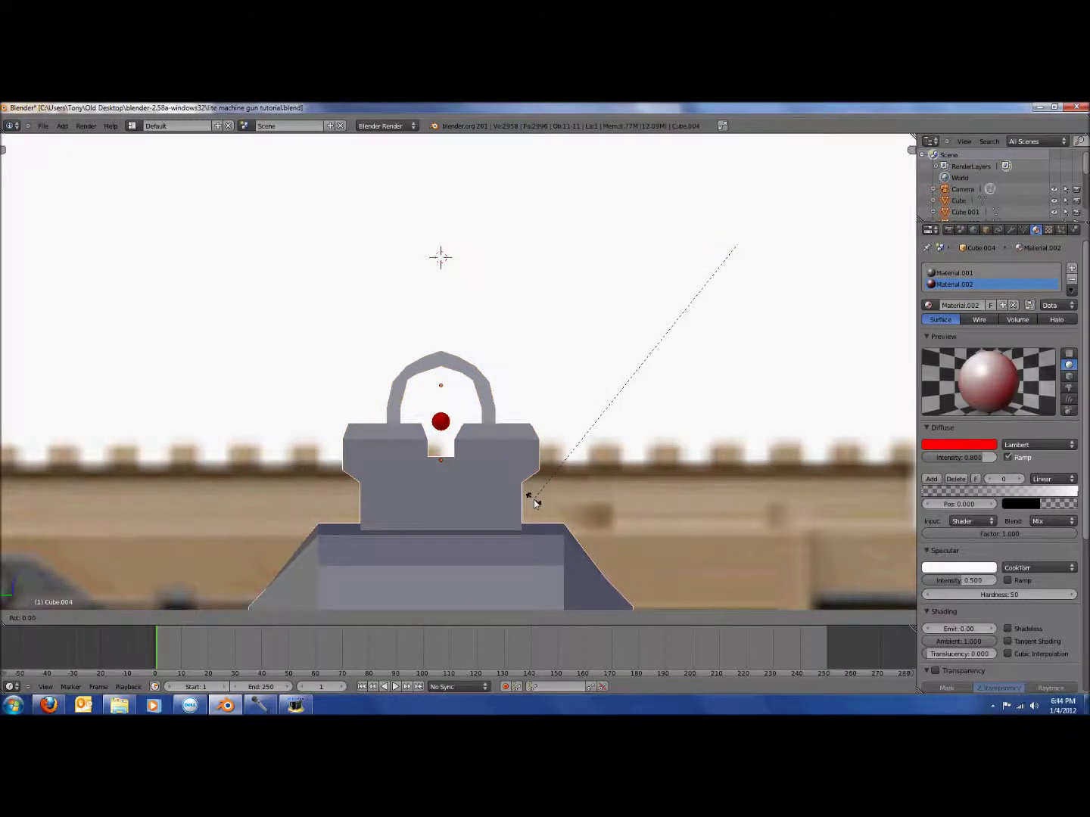
key(y)
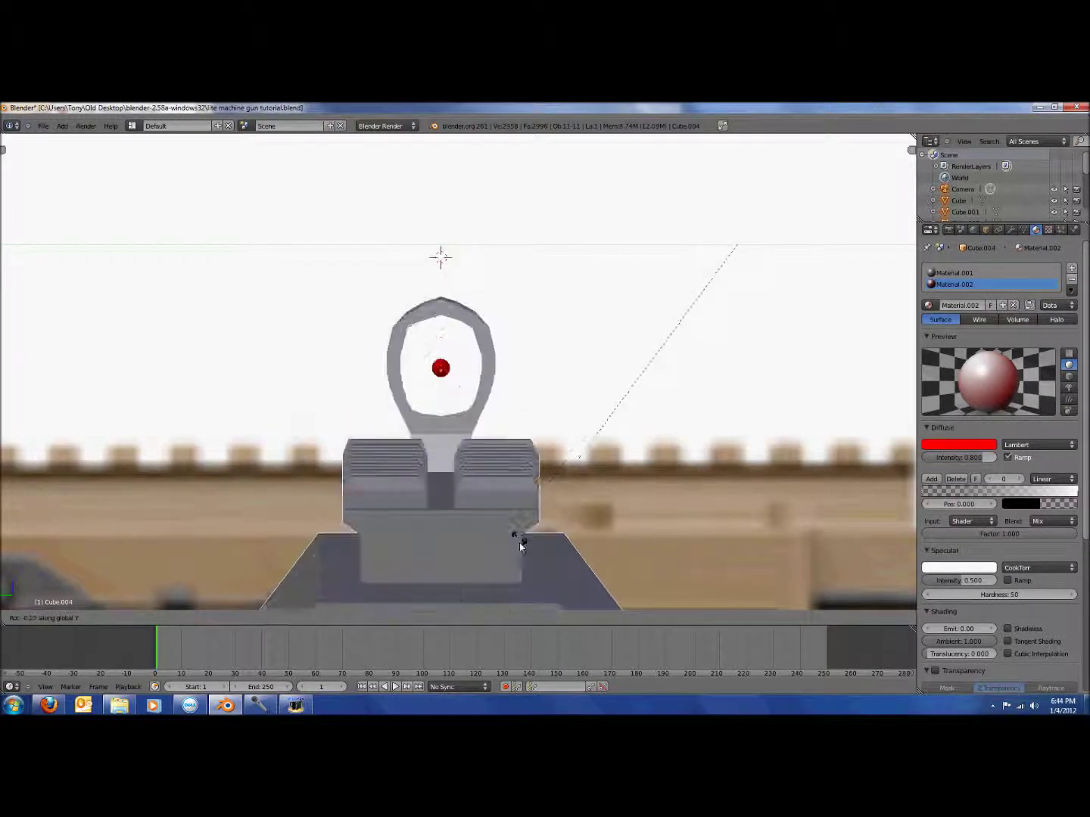
click(530, 512)
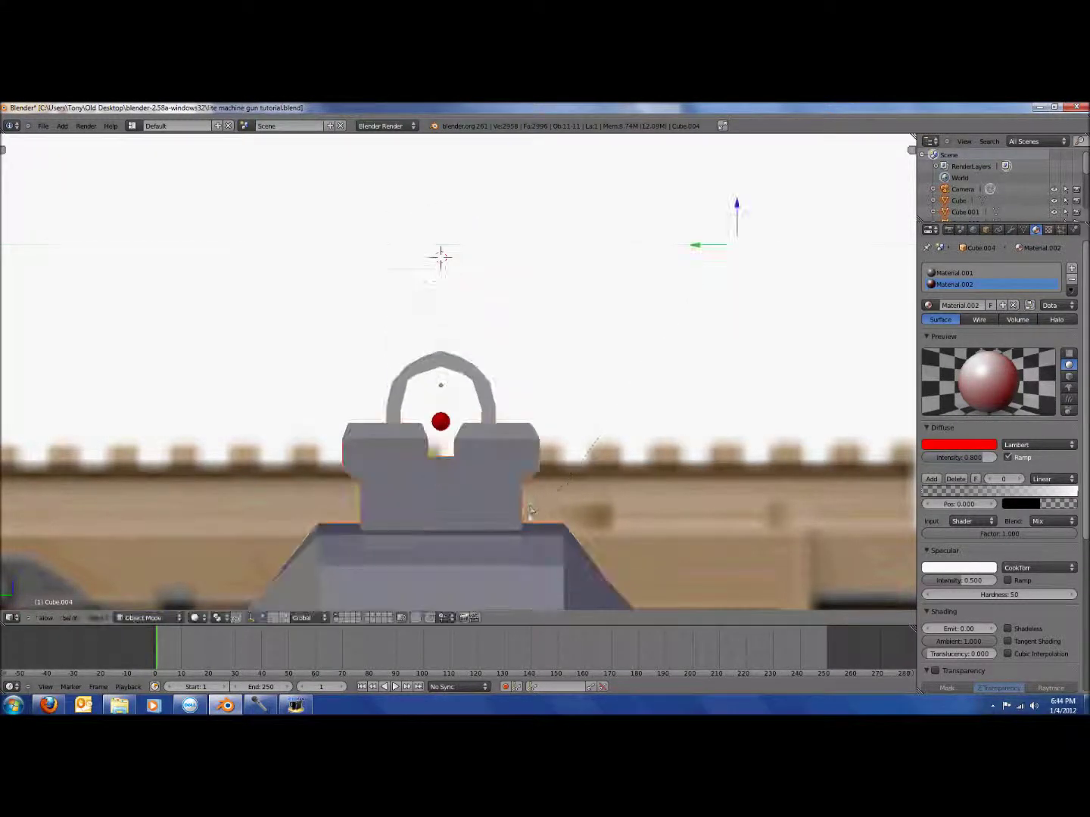
scroll(530, 511, down, 5)
key(r)
key(y)
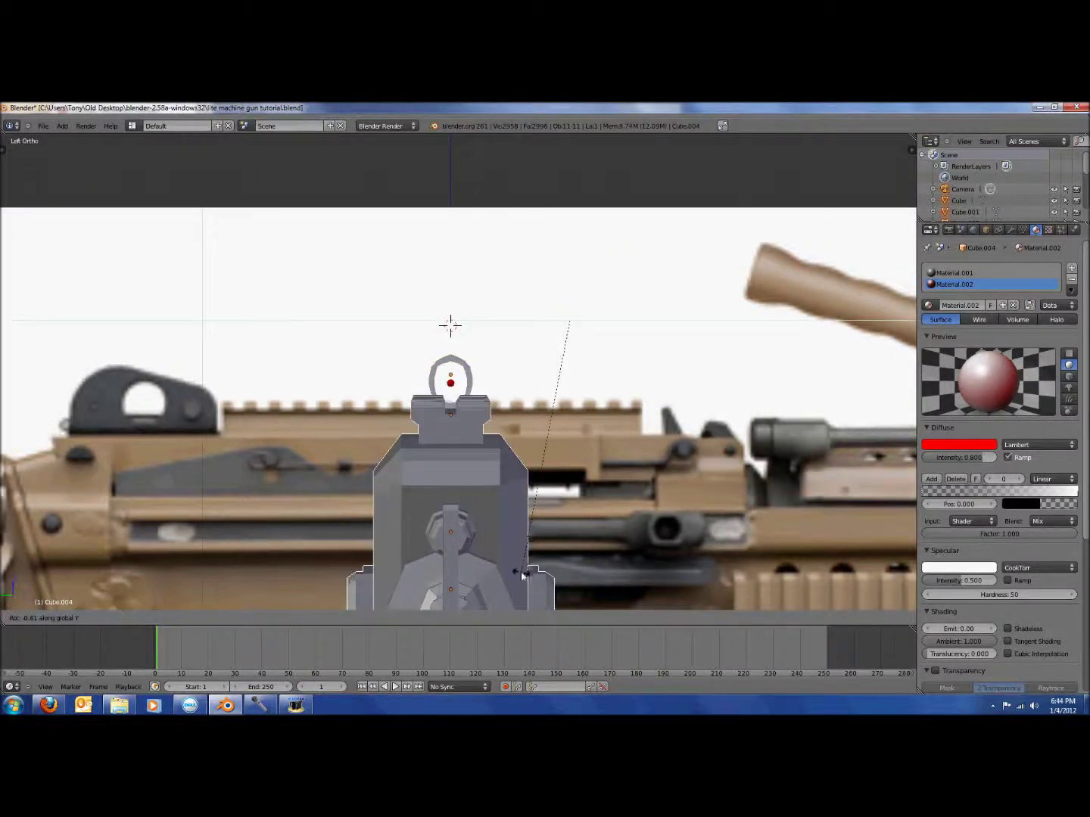
click(528, 685)
- Save the model over the existing lite machine gun tutorial.blend file
key(ctrl+s)
click(621, 482)
key(KP_3)
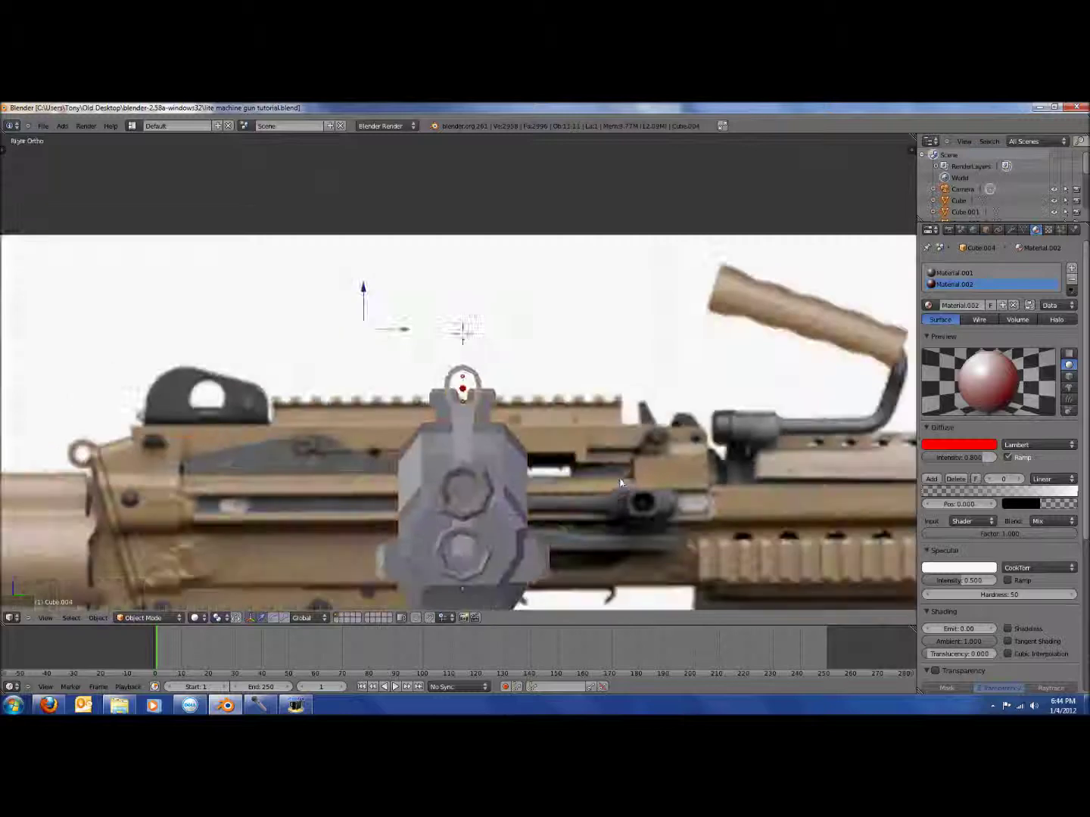
key(ctrl+s)
click(621, 483)
key(ctrl+s)
click(621, 483)
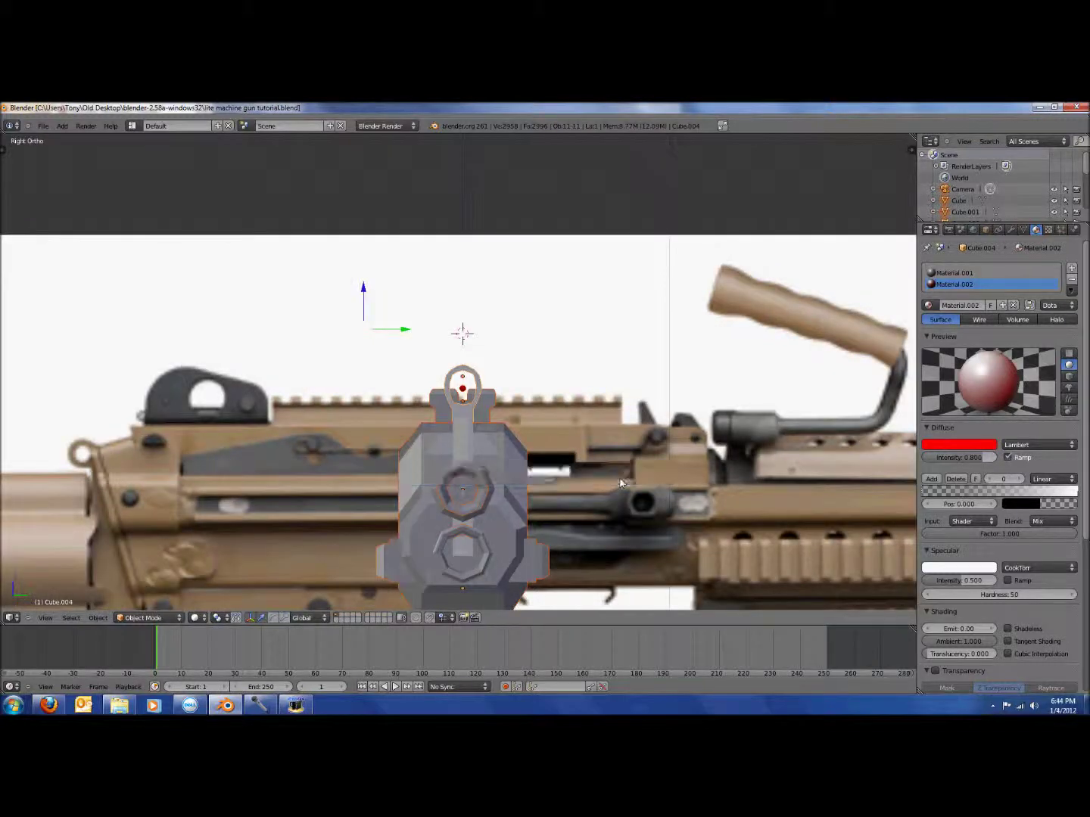
key(KP_1)
scroll(568, 470, down, 1)
key(ctrl+s)
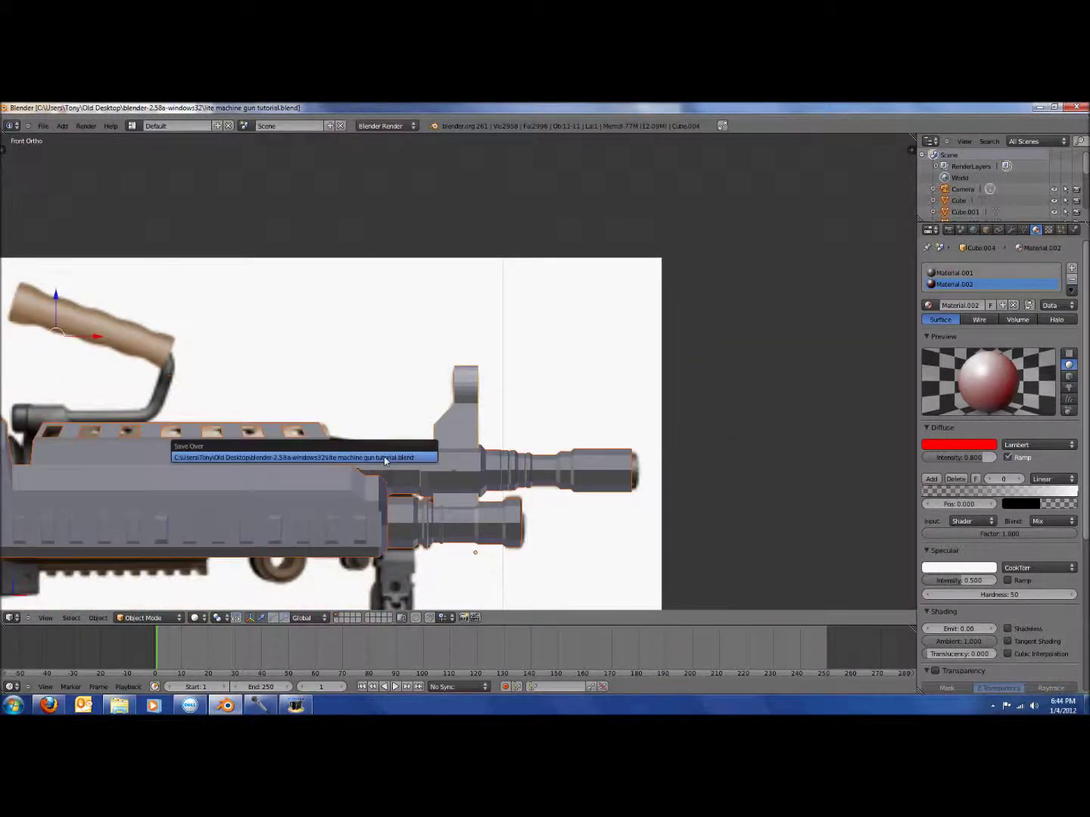
click(387, 463)
shift+middle_drag(318, 480, 761, 496)
scroll(538, 479, down, 3)
shift+middle_drag(376, 487, 501, 467)
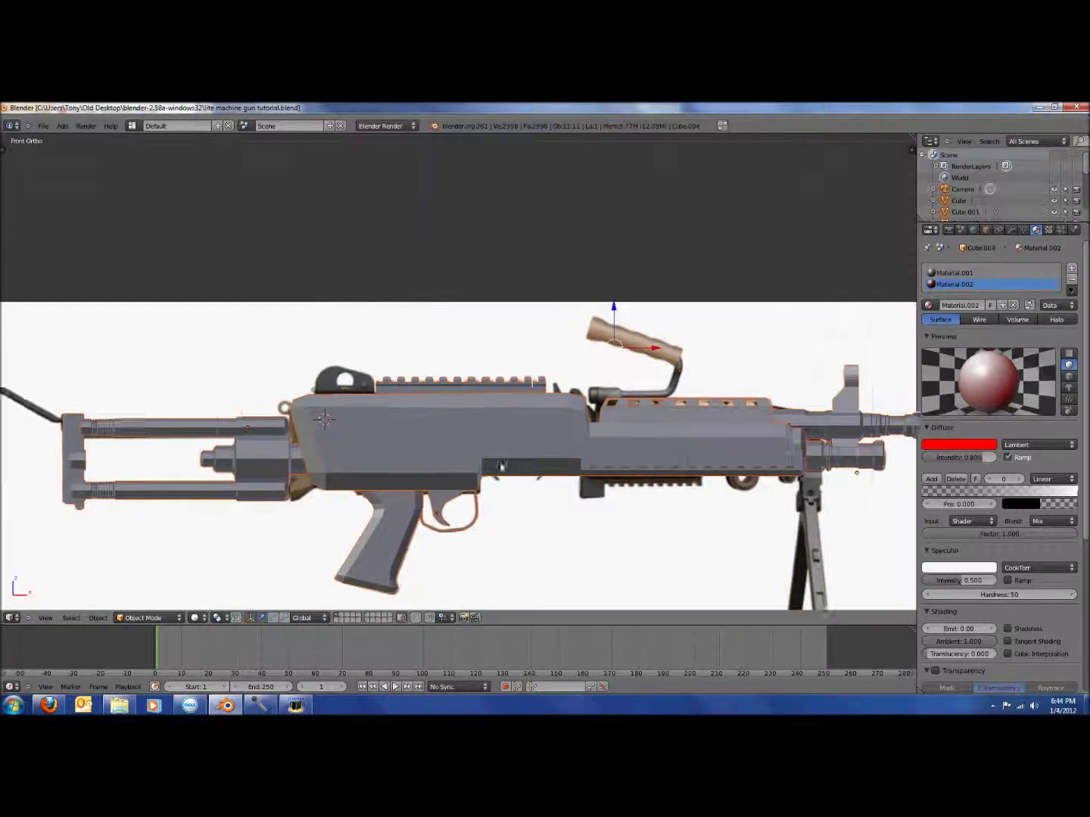
scroll(500, 469, up, 1)
key(ctrl+s)
click(500, 469)
- Compare the model with the side reference image in front view, using see-through shading to check which parts are still missing
scroll(661, 496, down, 2)
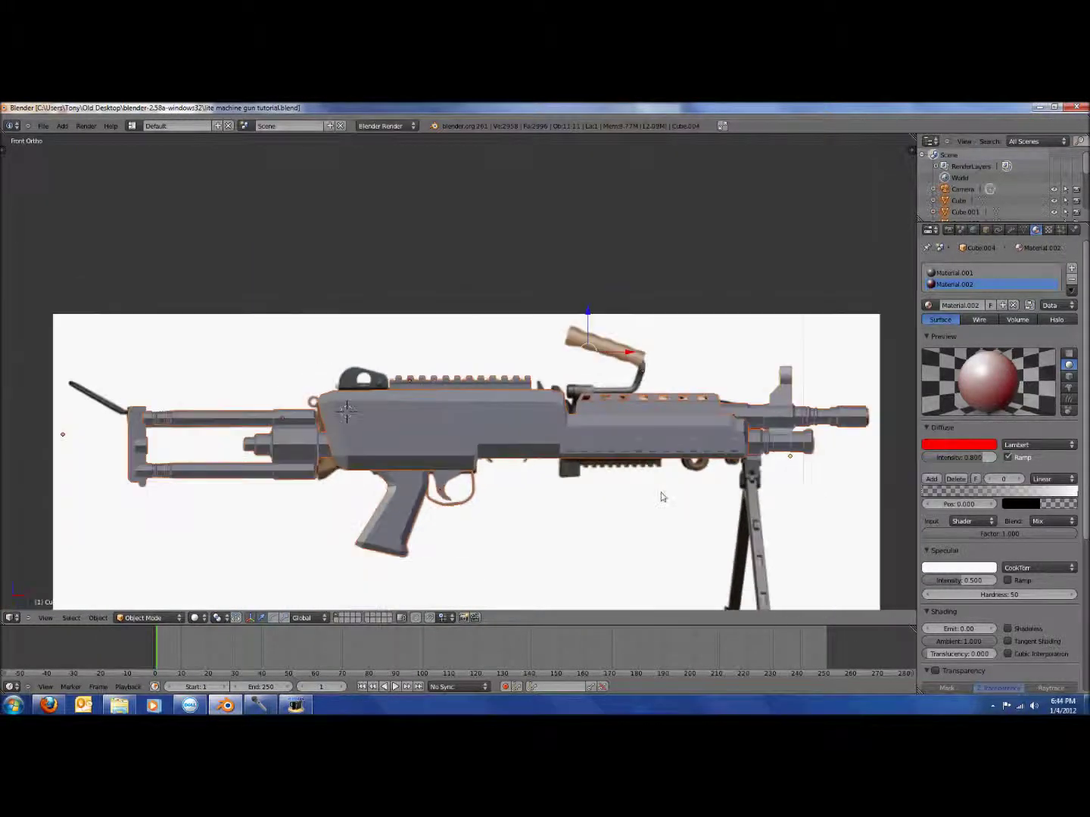
scroll(759, 500, up, 3)
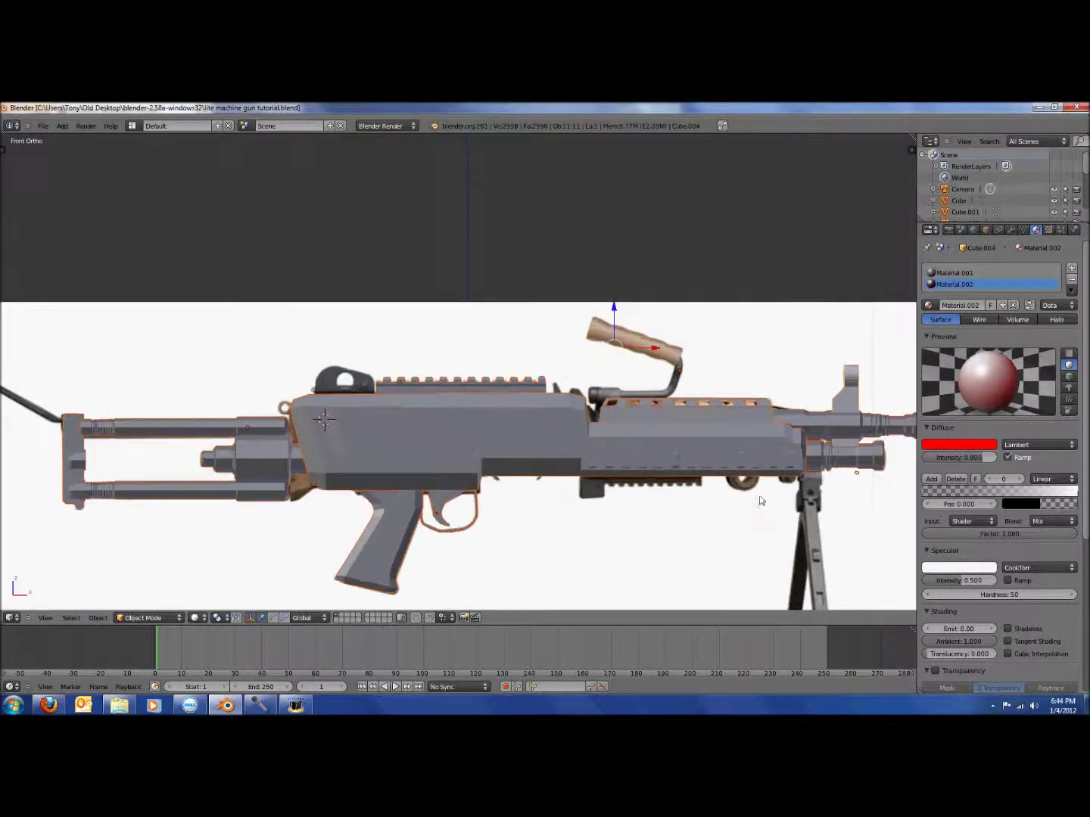
key(alt+z)
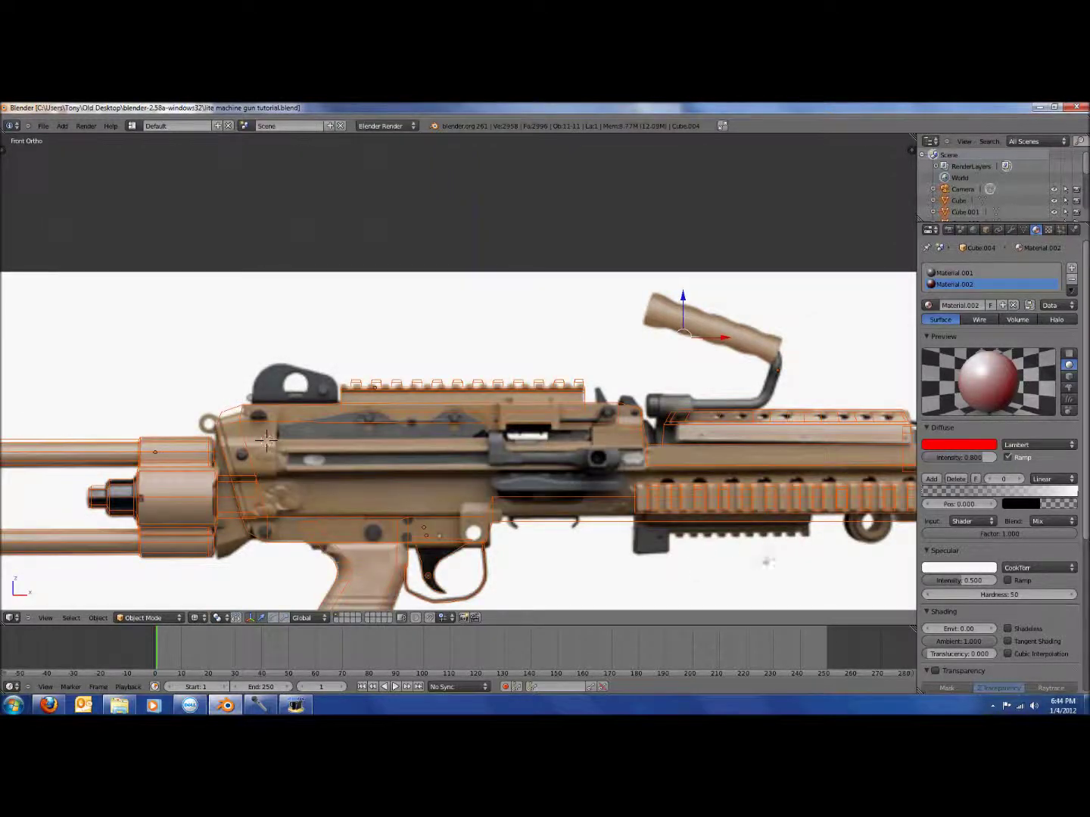
scroll(745, 534, down, 1)
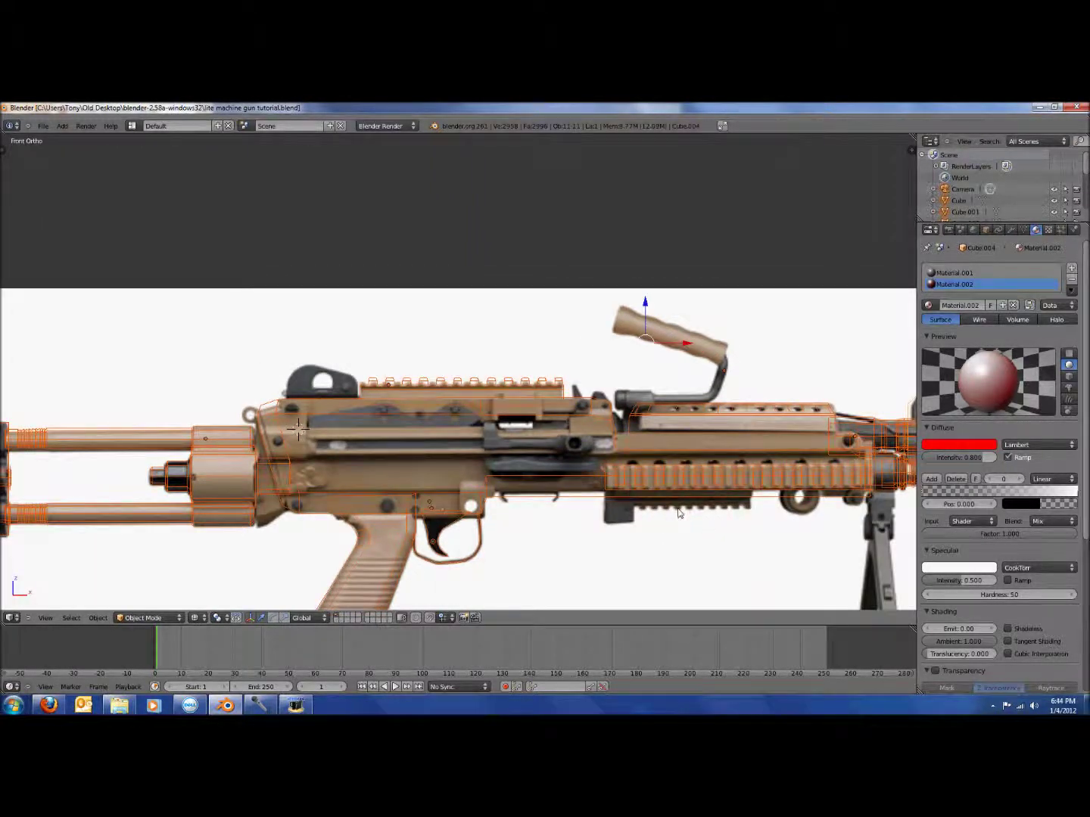
scroll(678, 511, down, 2)
scroll(683, 511, up, 2)
shift+middle_drag(718, 517, 473, 422)
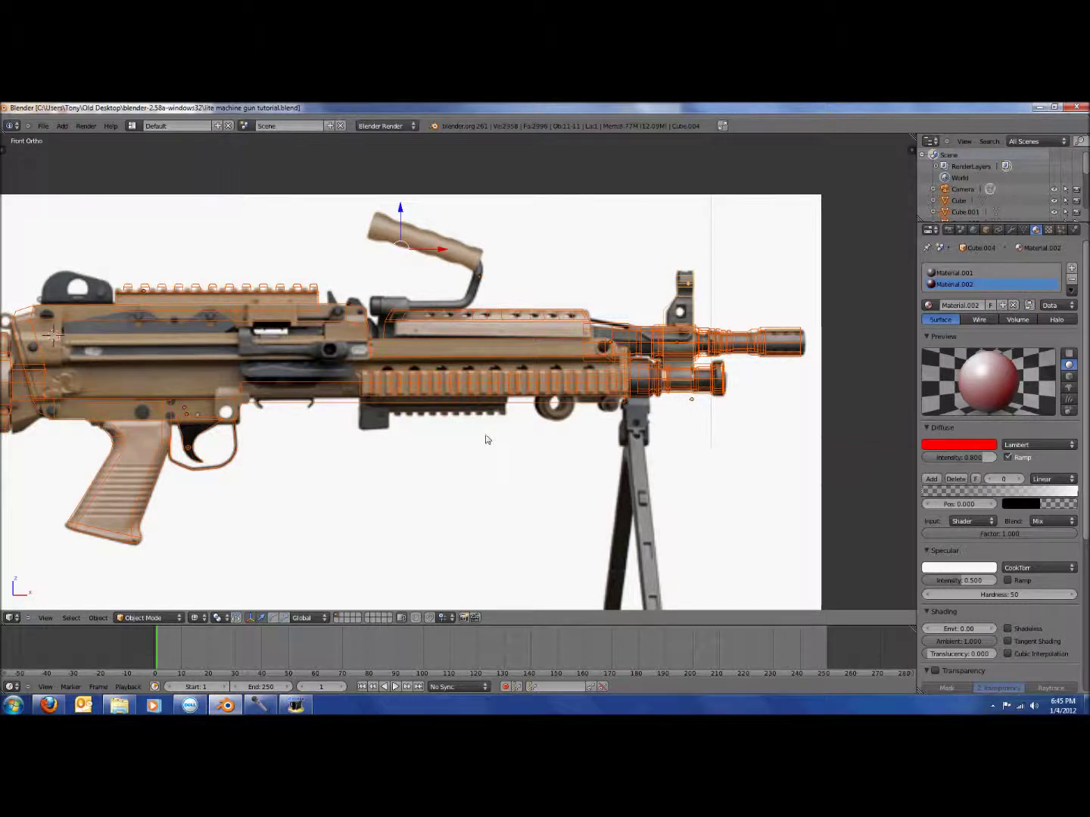
key(alt+z)
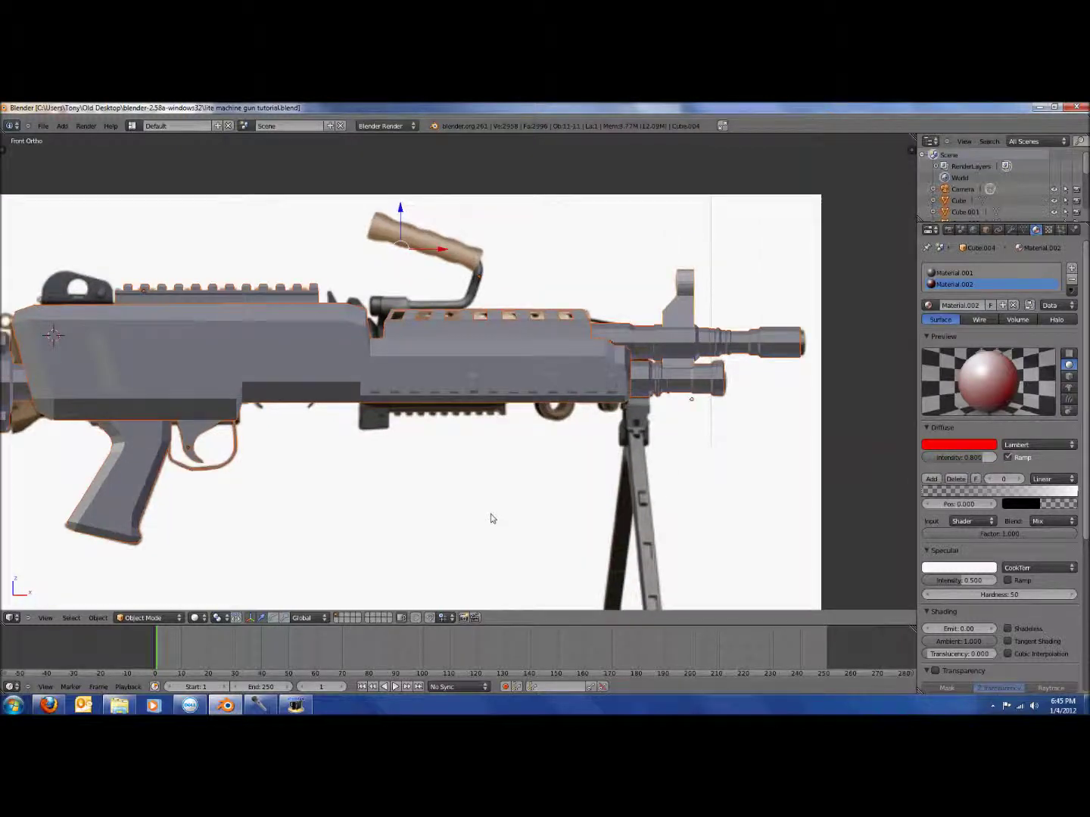